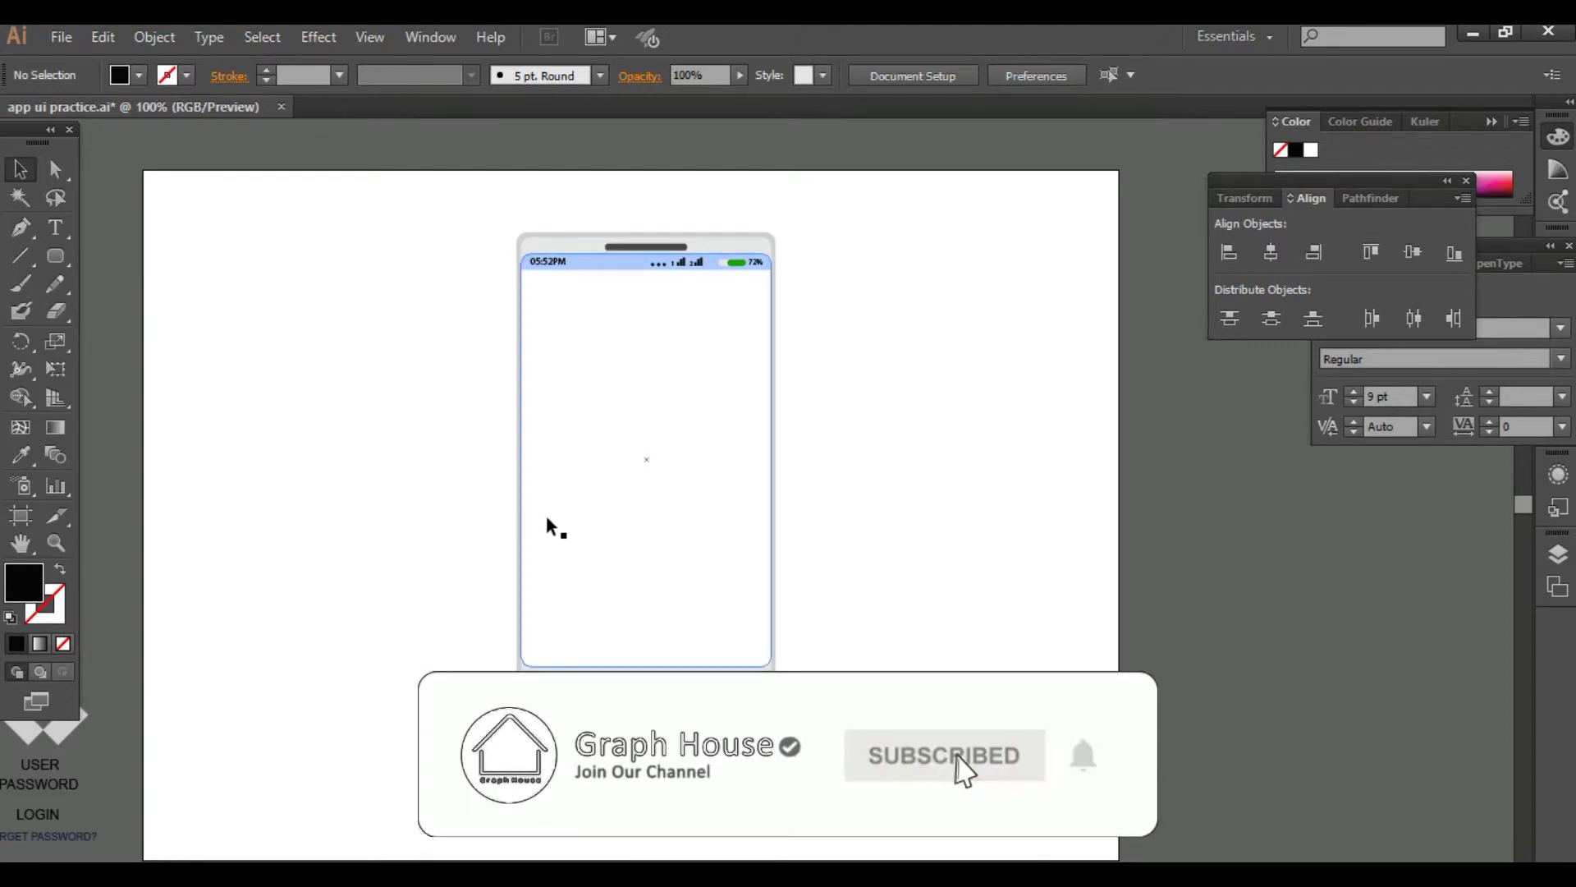
pyautogui.moveTo(566, 502); pyautogui.dragTo(559, 534)
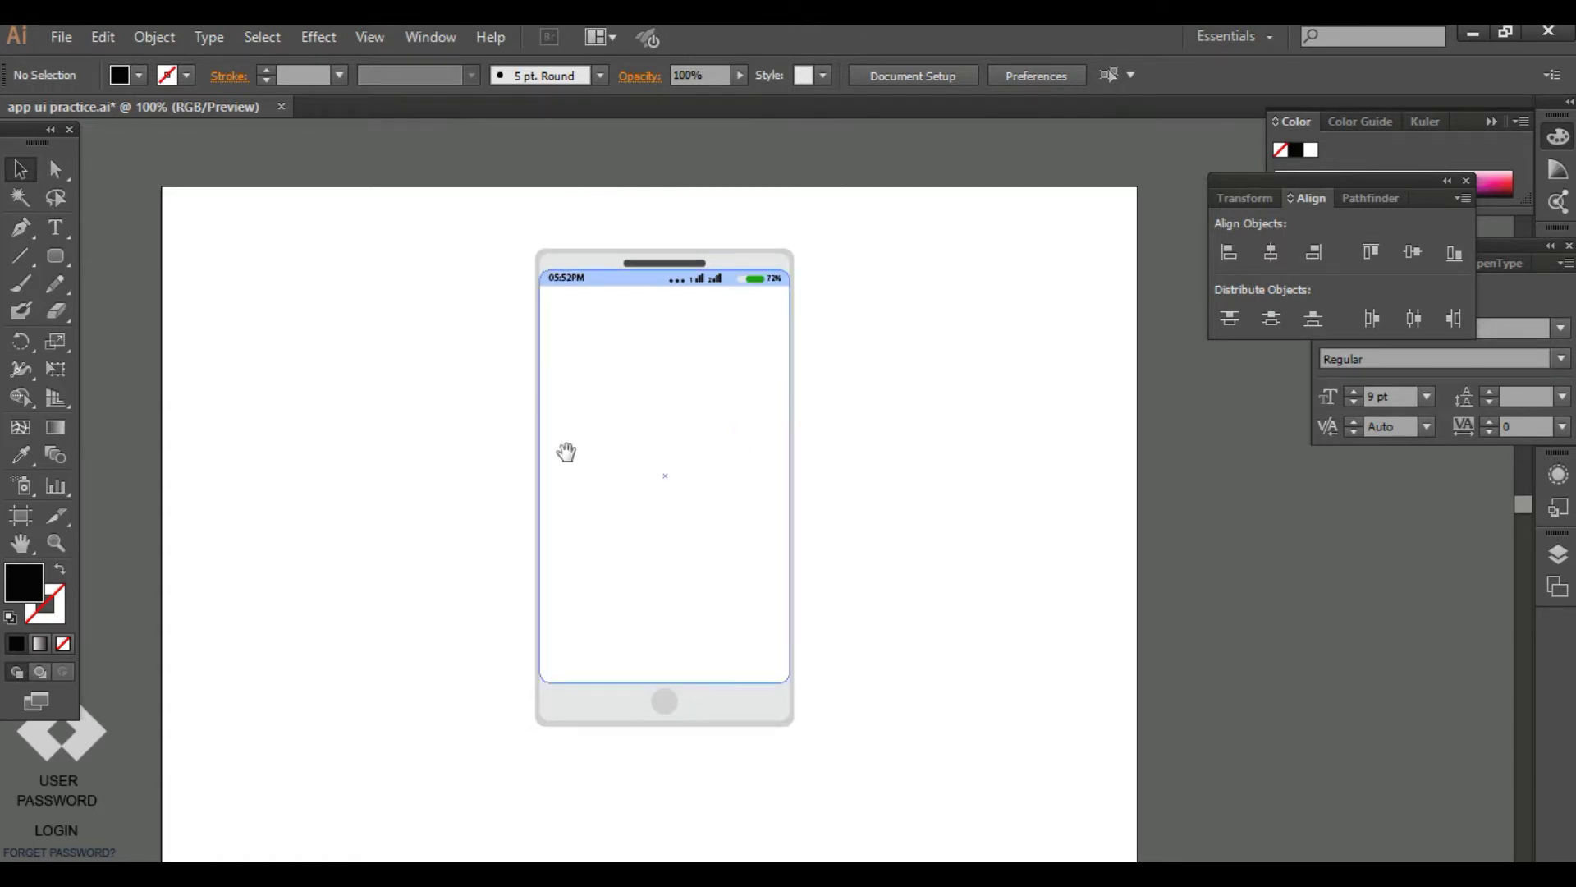
pyautogui.moveTo(563, 451); pyautogui.dragTo(498, 444)
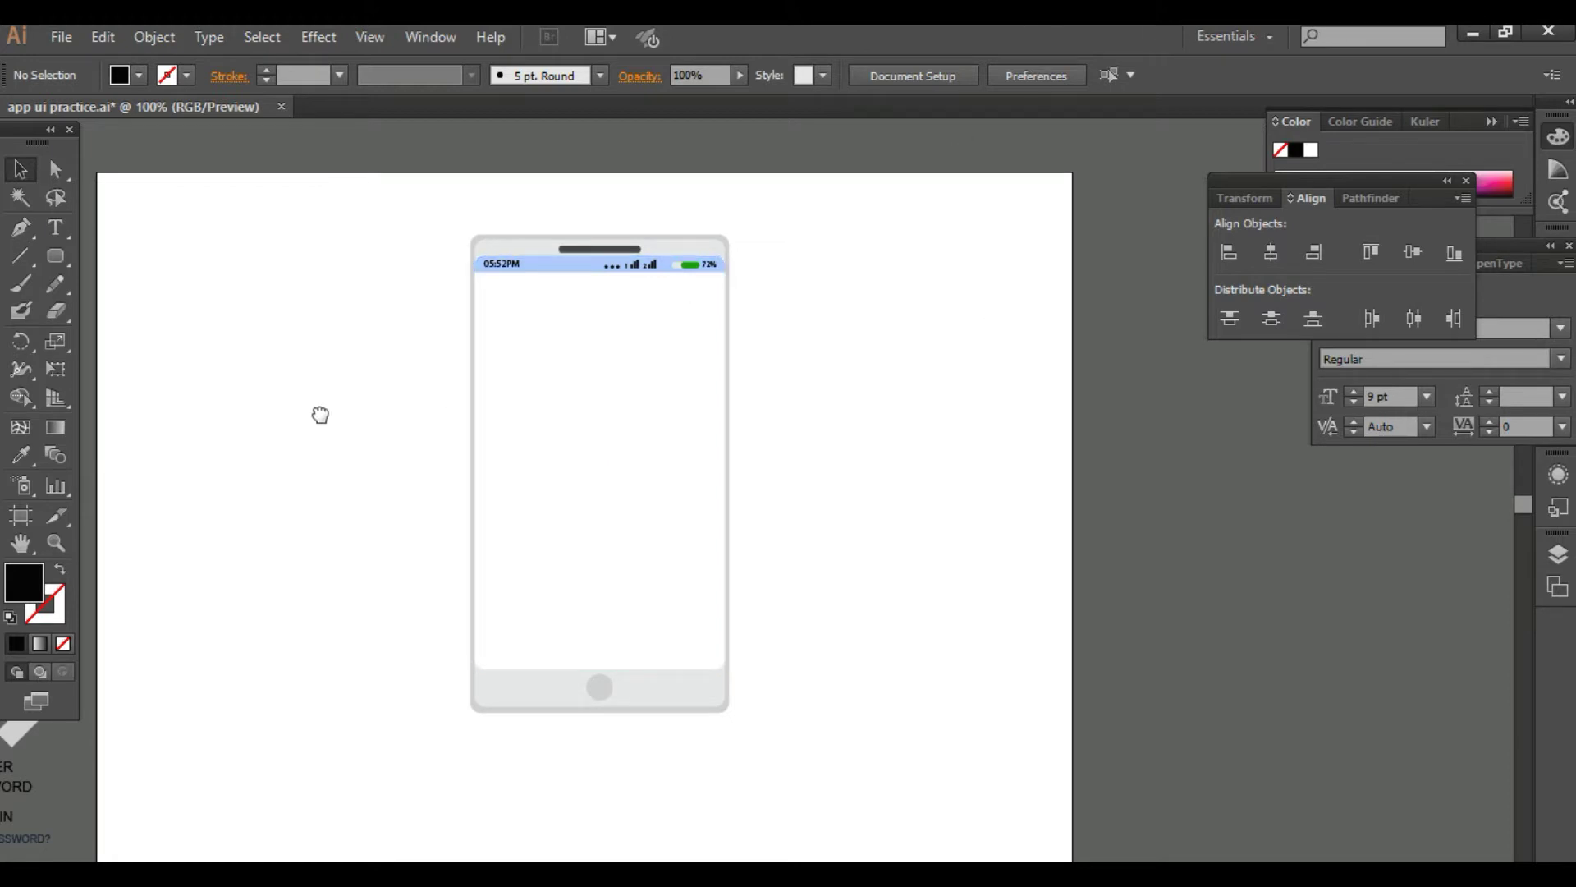
pyautogui.moveTo(320, 415); pyautogui.dragTo(333, 401)
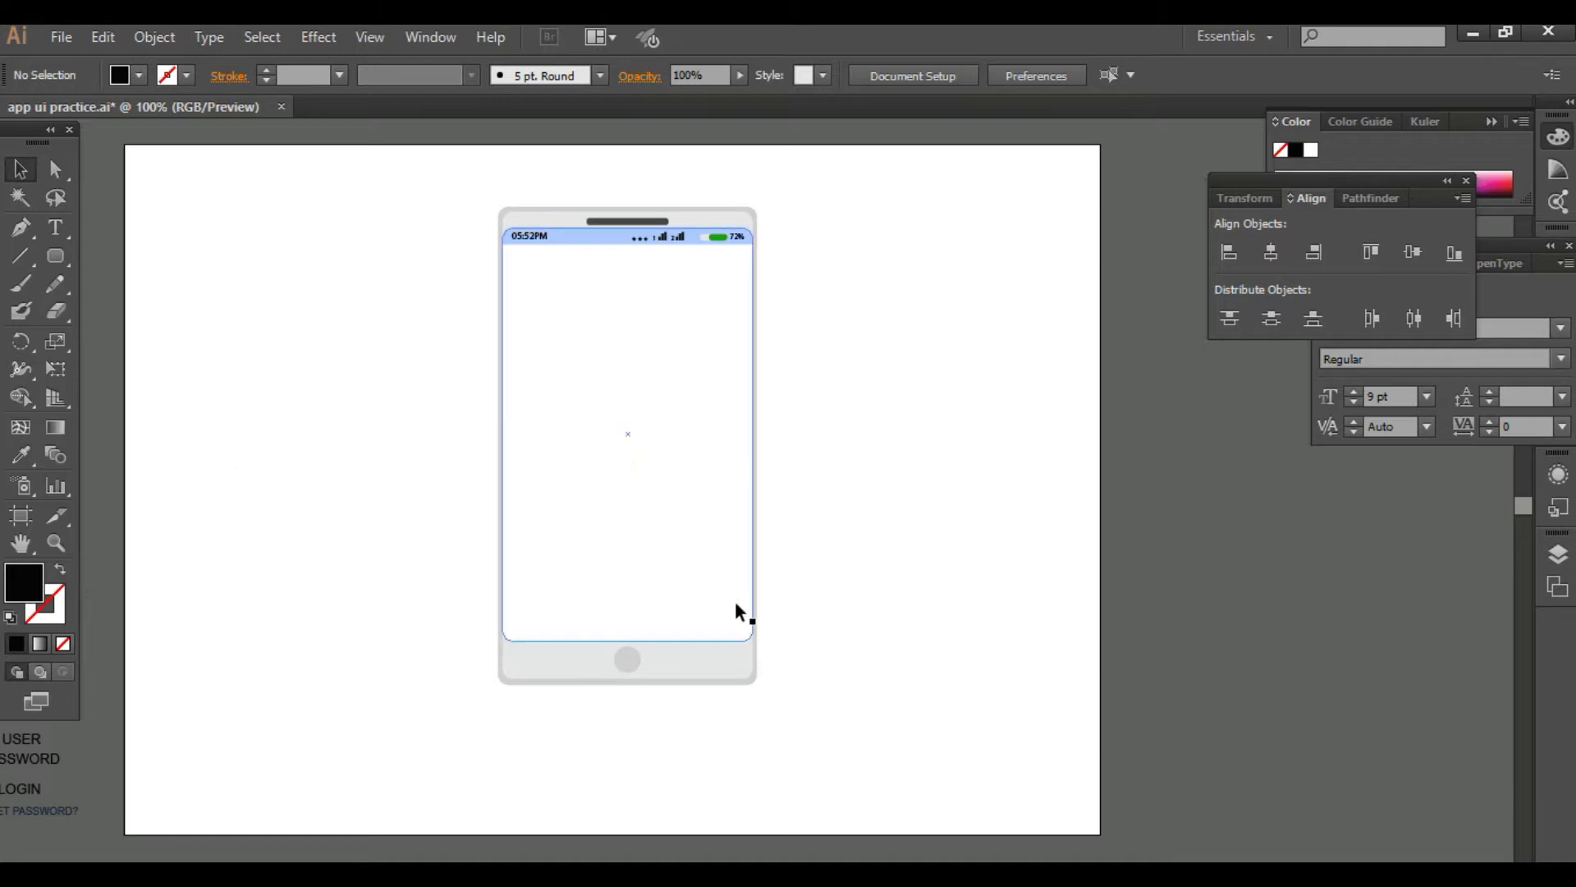
pyautogui.click(625, 681)
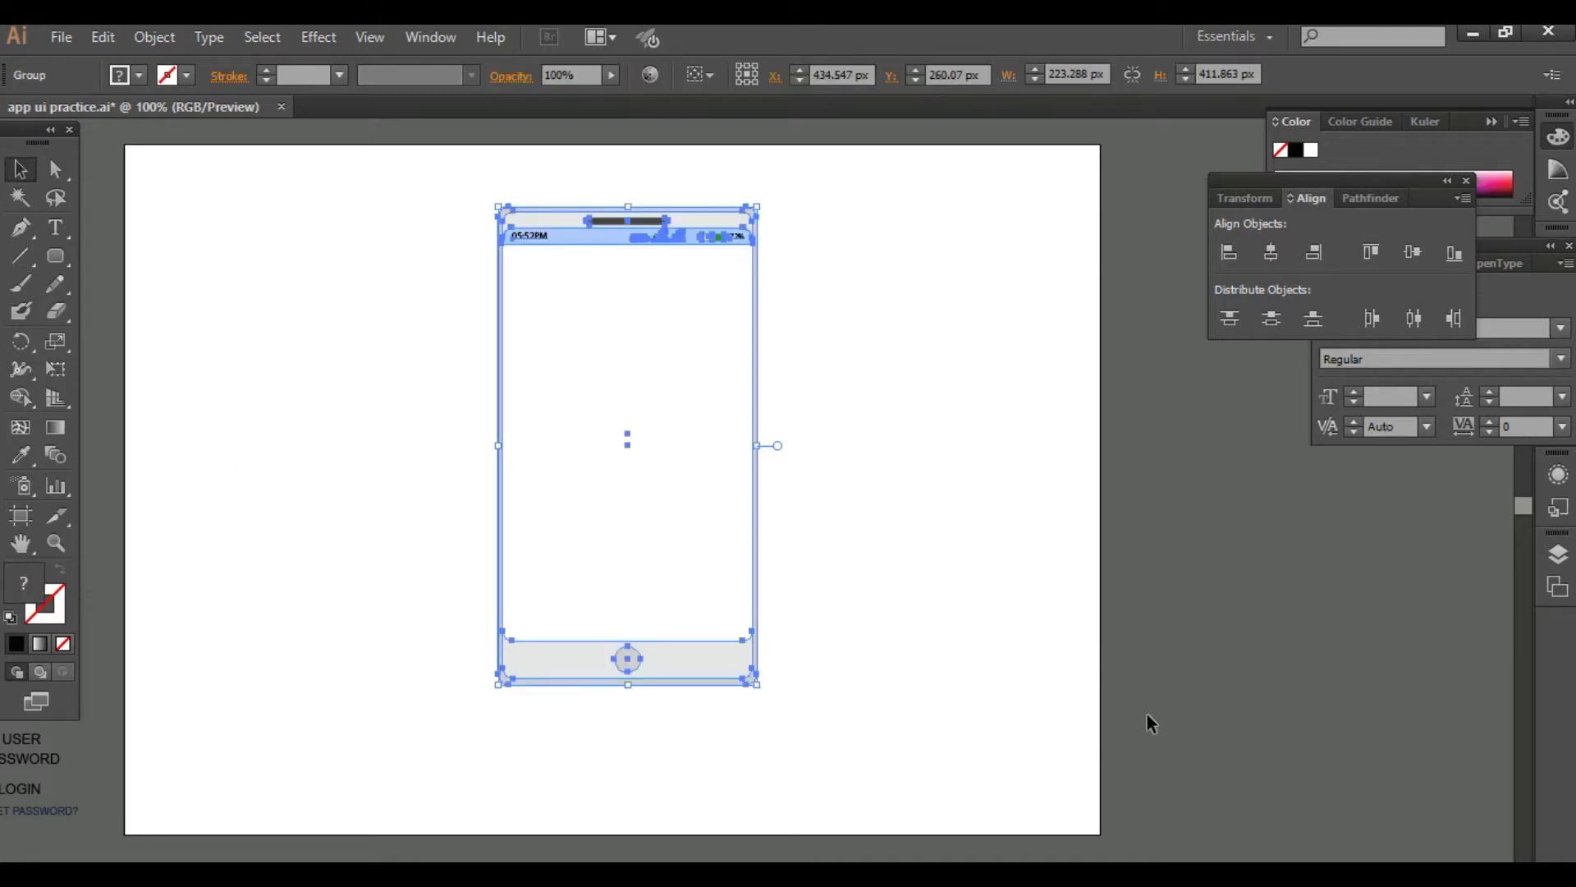
pyautogui.click(901, 652)
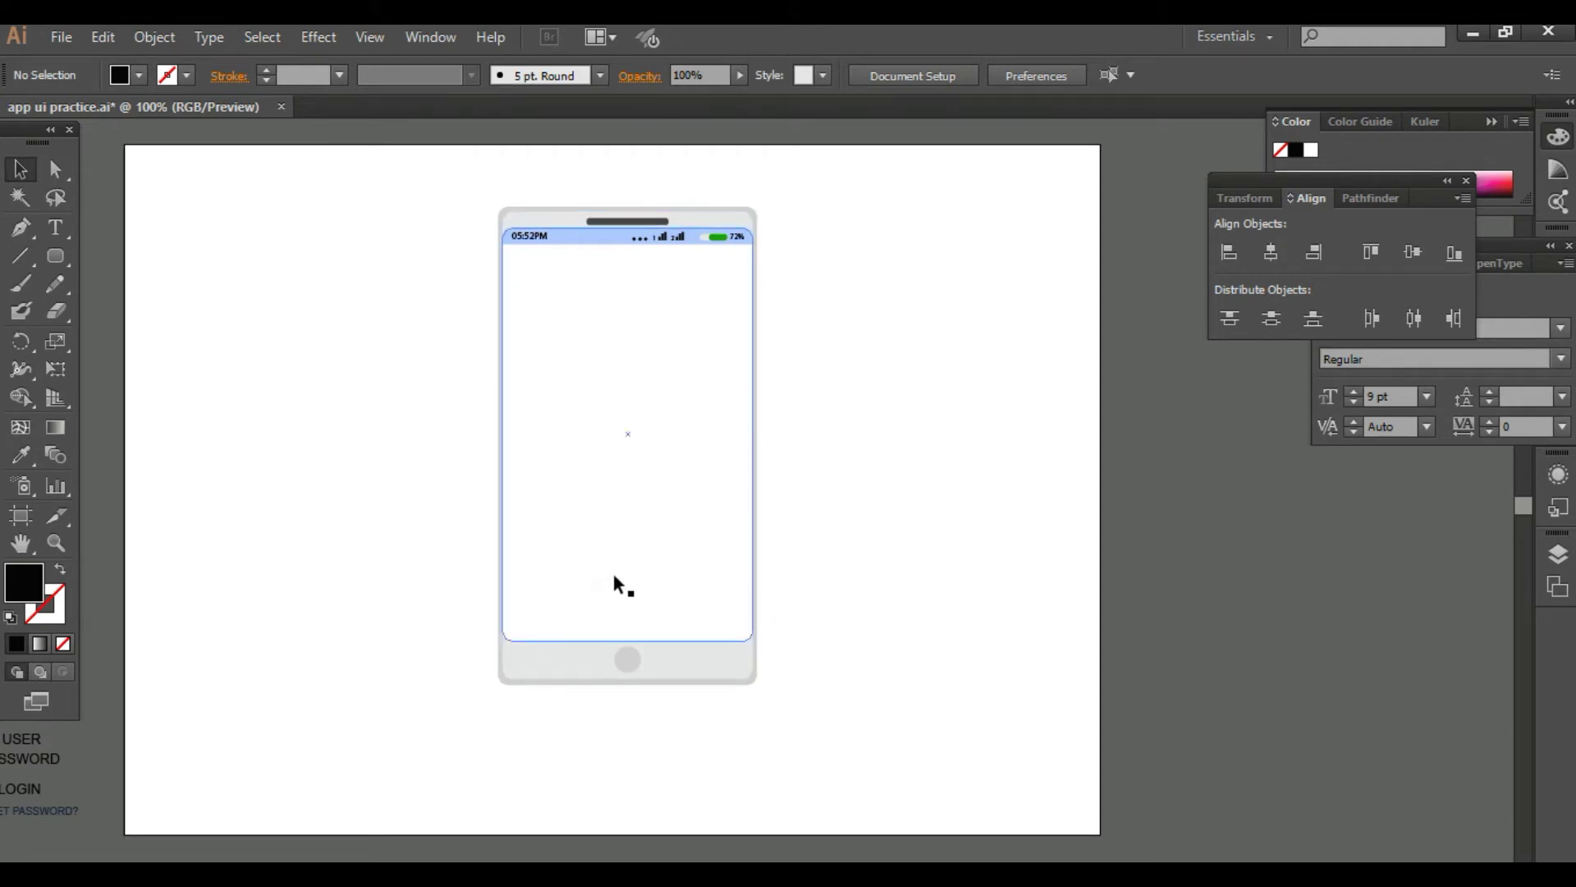
pyautogui.moveTo(614, 568); pyautogui.dragTo(539, 604)
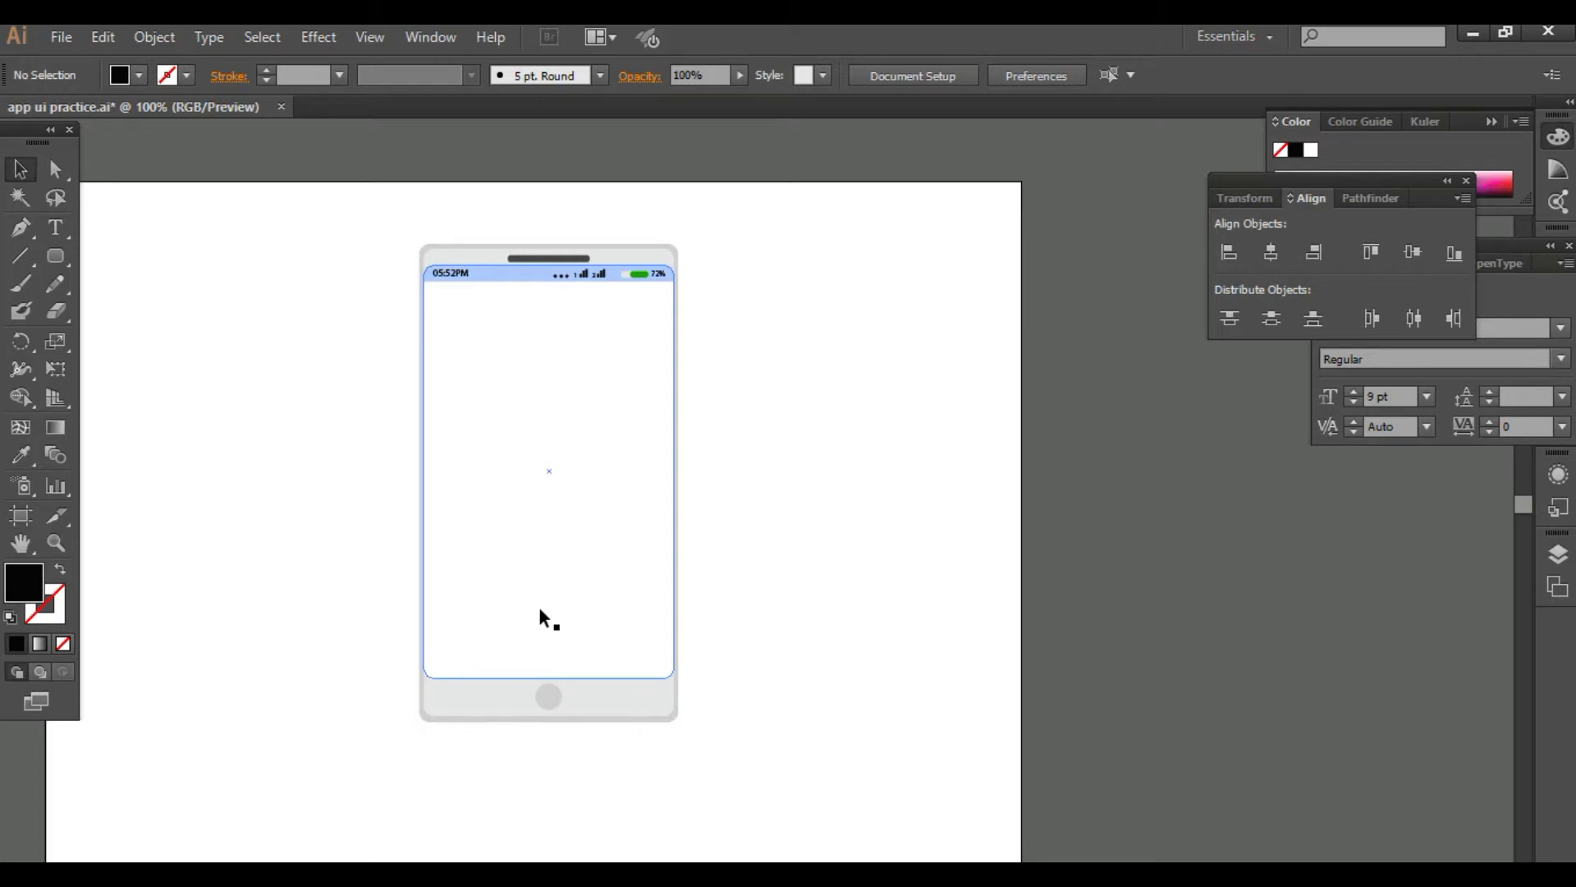
pyautogui.moveTo(520, 549)
pyautogui.mouseDown()
pyautogui.moveTo(520, 593)
pyautogui.moveTo(535, 524)
pyautogui.mouseUp()
pyautogui.moveTo(591, 480); pyautogui.dragTo(574, 475)
pyautogui.hscroll(-1, 698, 603)
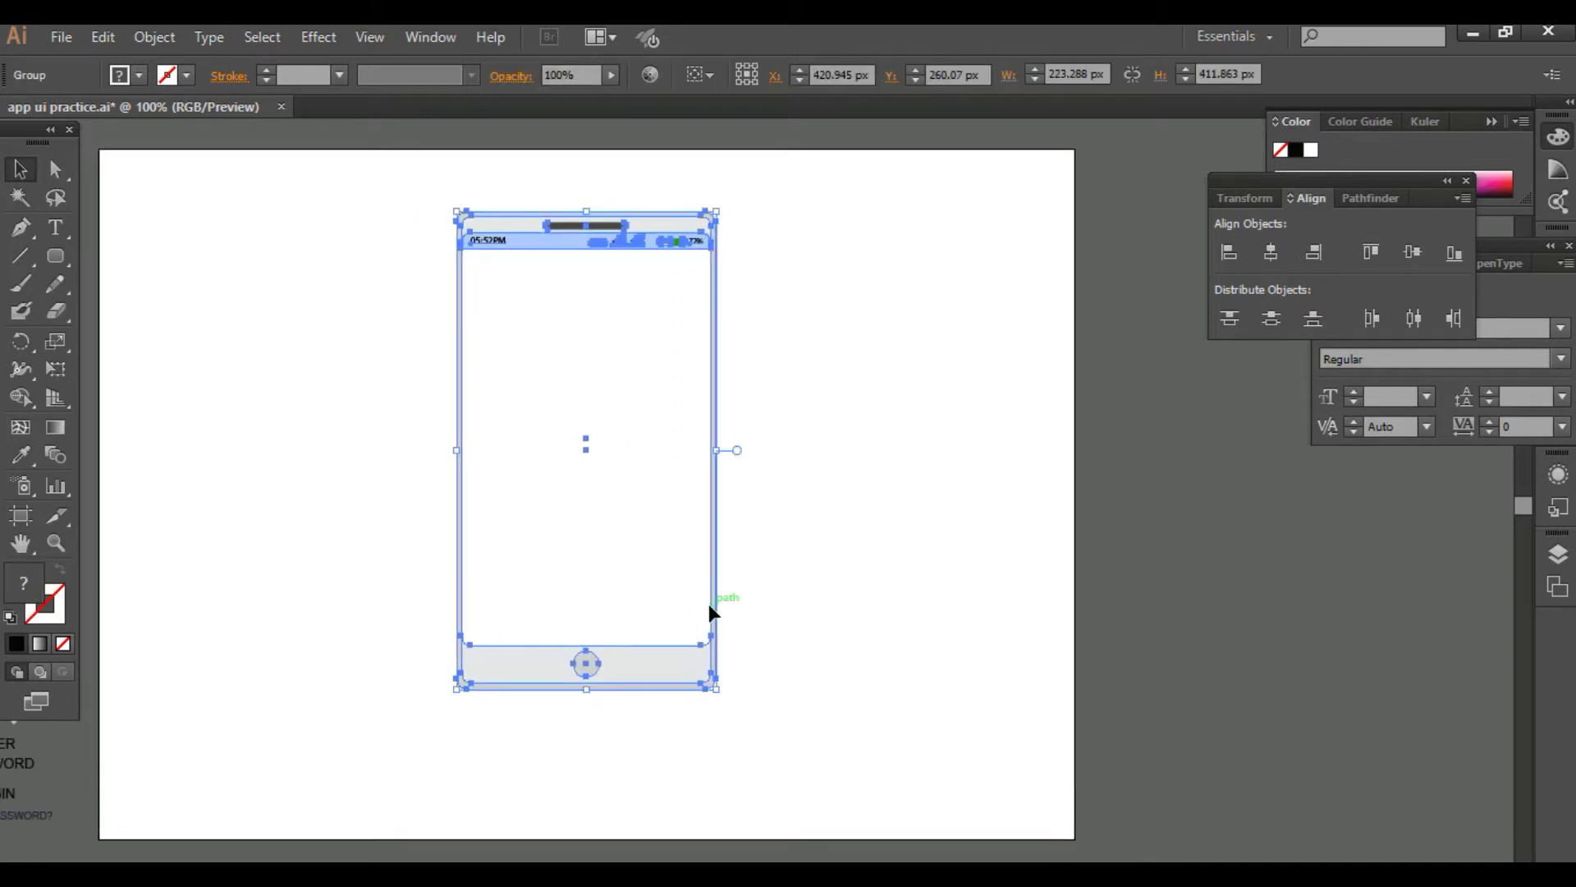
pyautogui.click(229, 760)
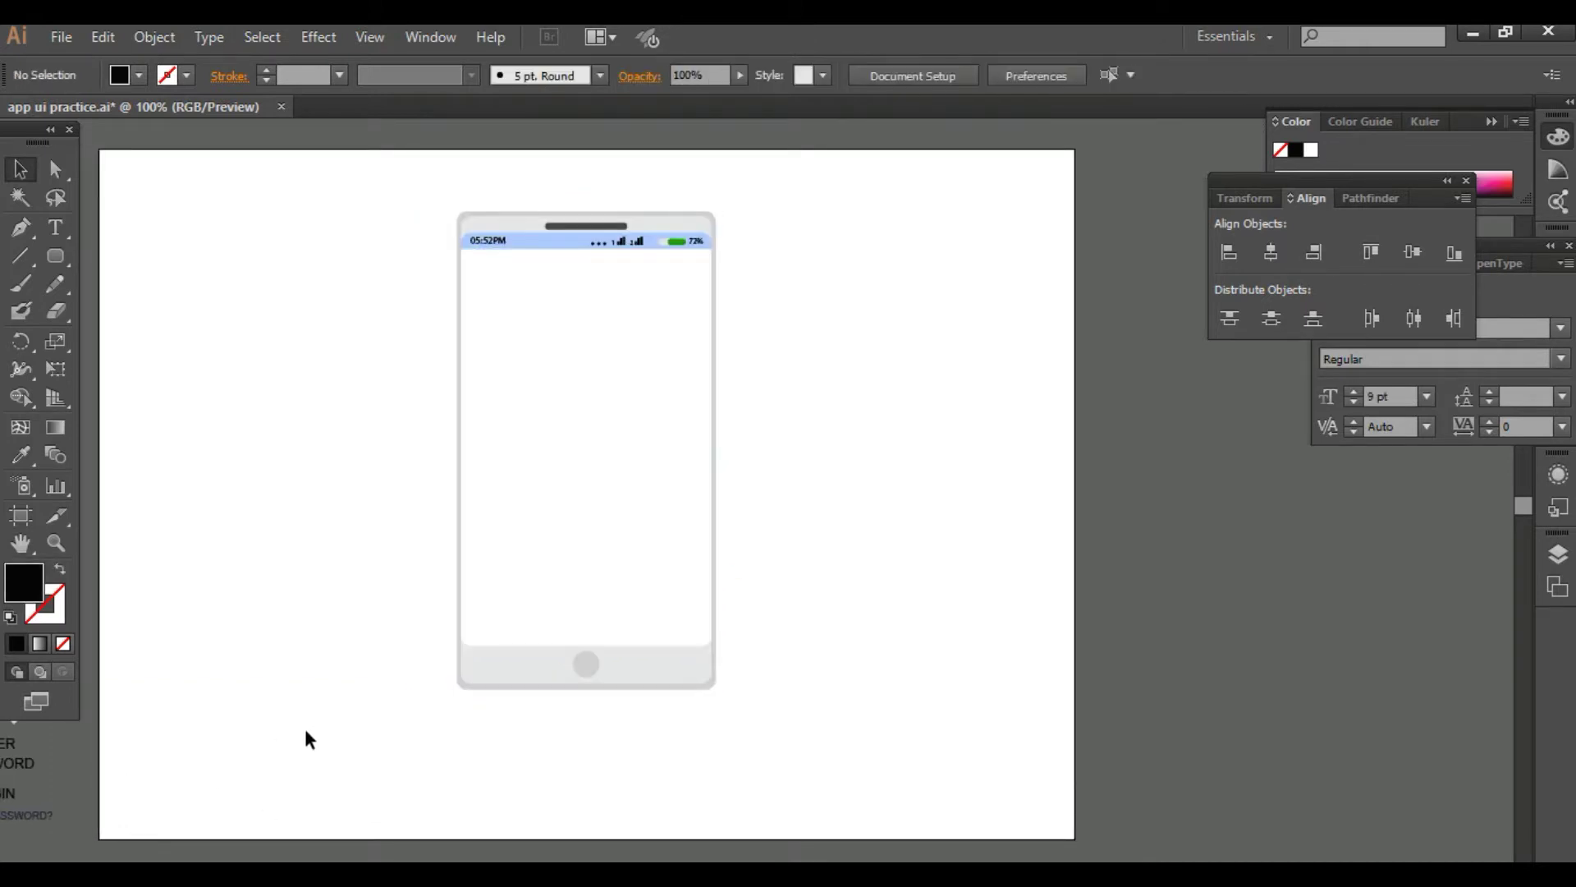
# Step: Move the diamond logo and the USER, PASSWORD, LOGIN and FORGET PASSWORD? labels onto the blank artboard area beside the phone mockup
pyautogui.moveTo(269, 754); pyautogui.dragTo(481, 650)
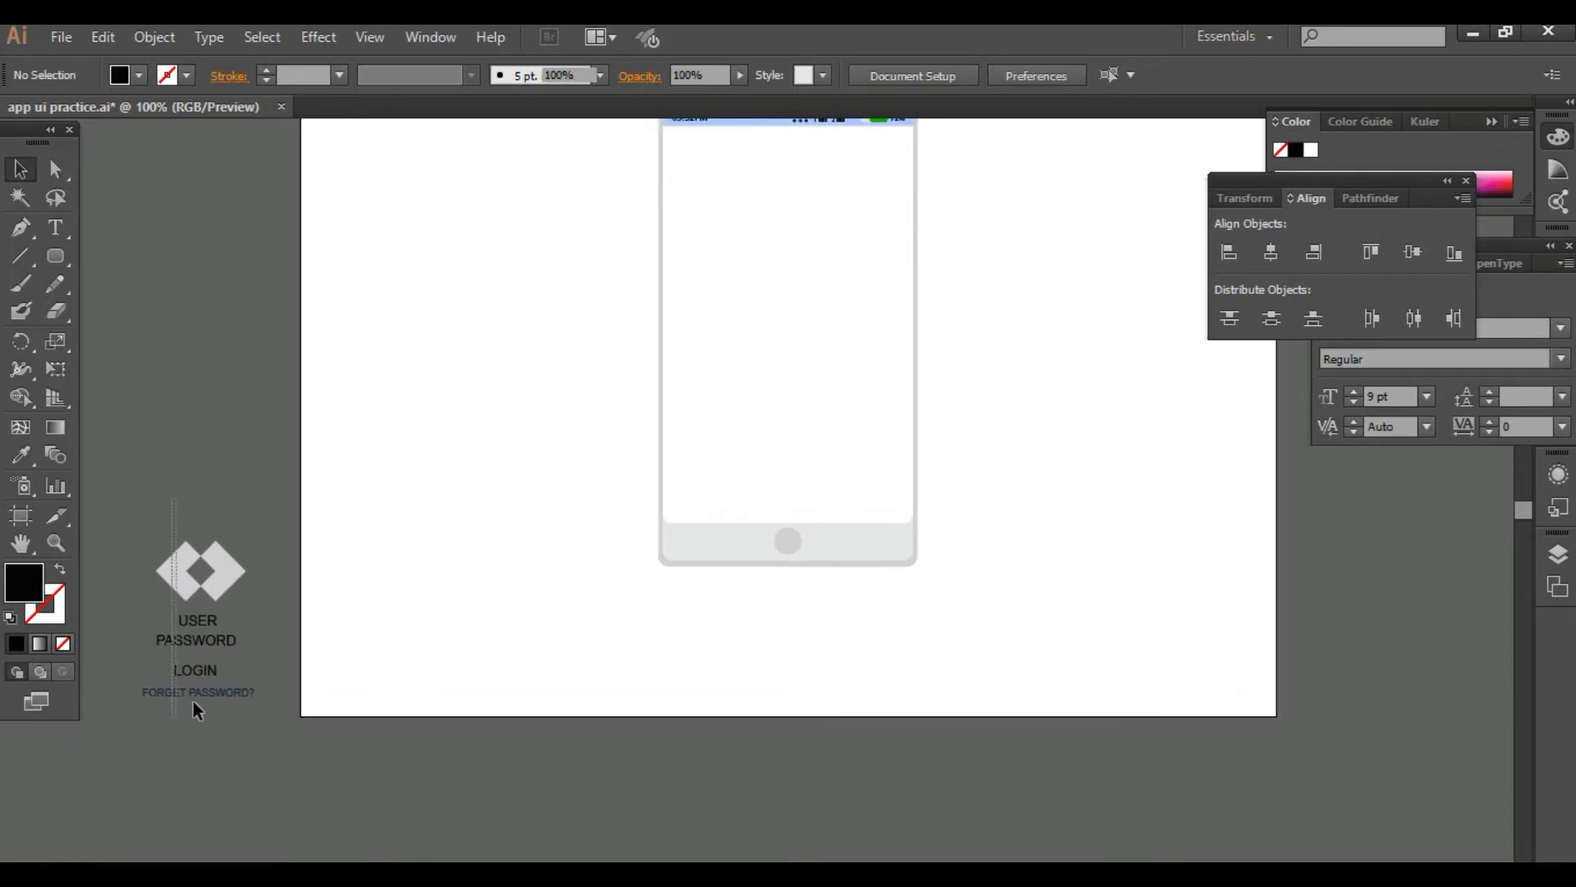
pyautogui.click(208, 580)
pyautogui.moveTo(209, 580); pyautogui.dragTo(461, 285)
pyautogui.click(411, 503)
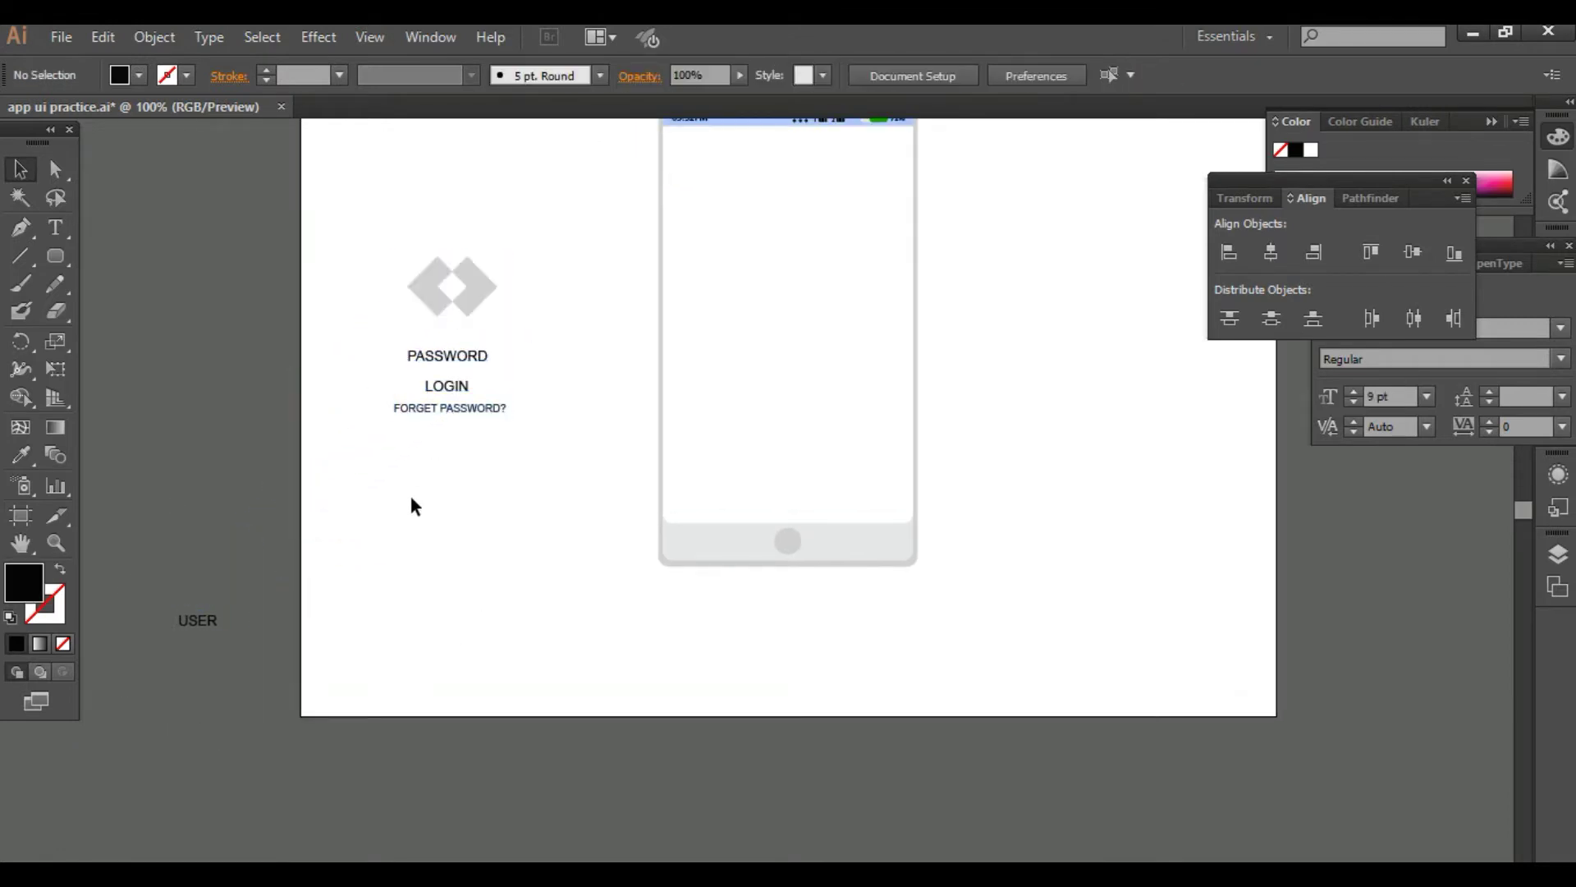
pyautogui.moveTo(411, 503); pyautogui.dragTo(274, 646)
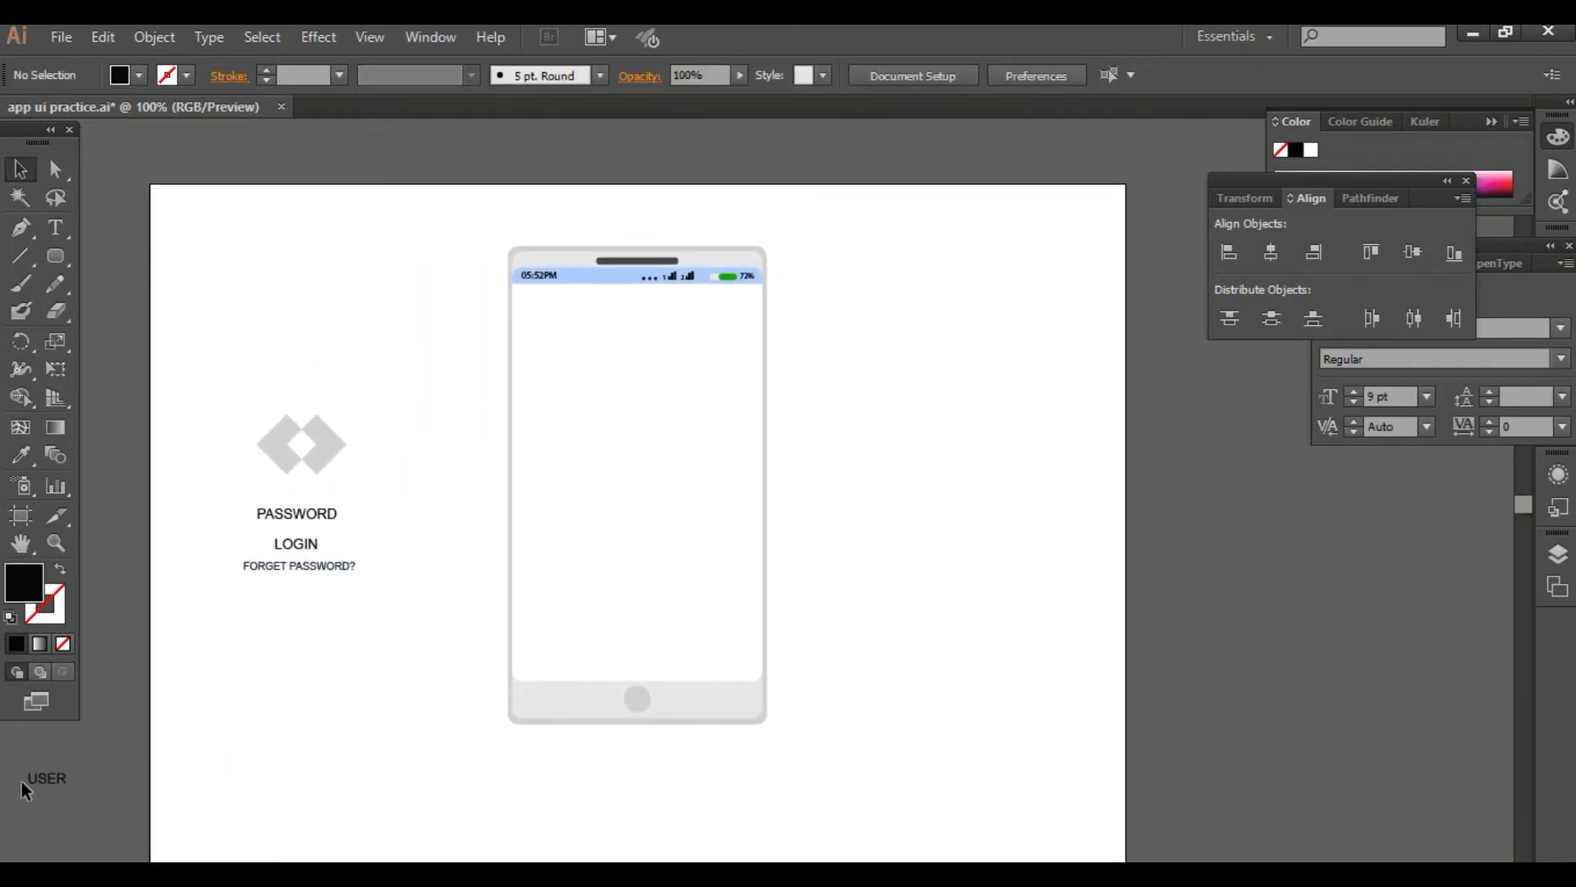
pyautogui.moveTo(50, 782); pyautogui.dragTo(302, 499)
pyautogui.click(324, 698)
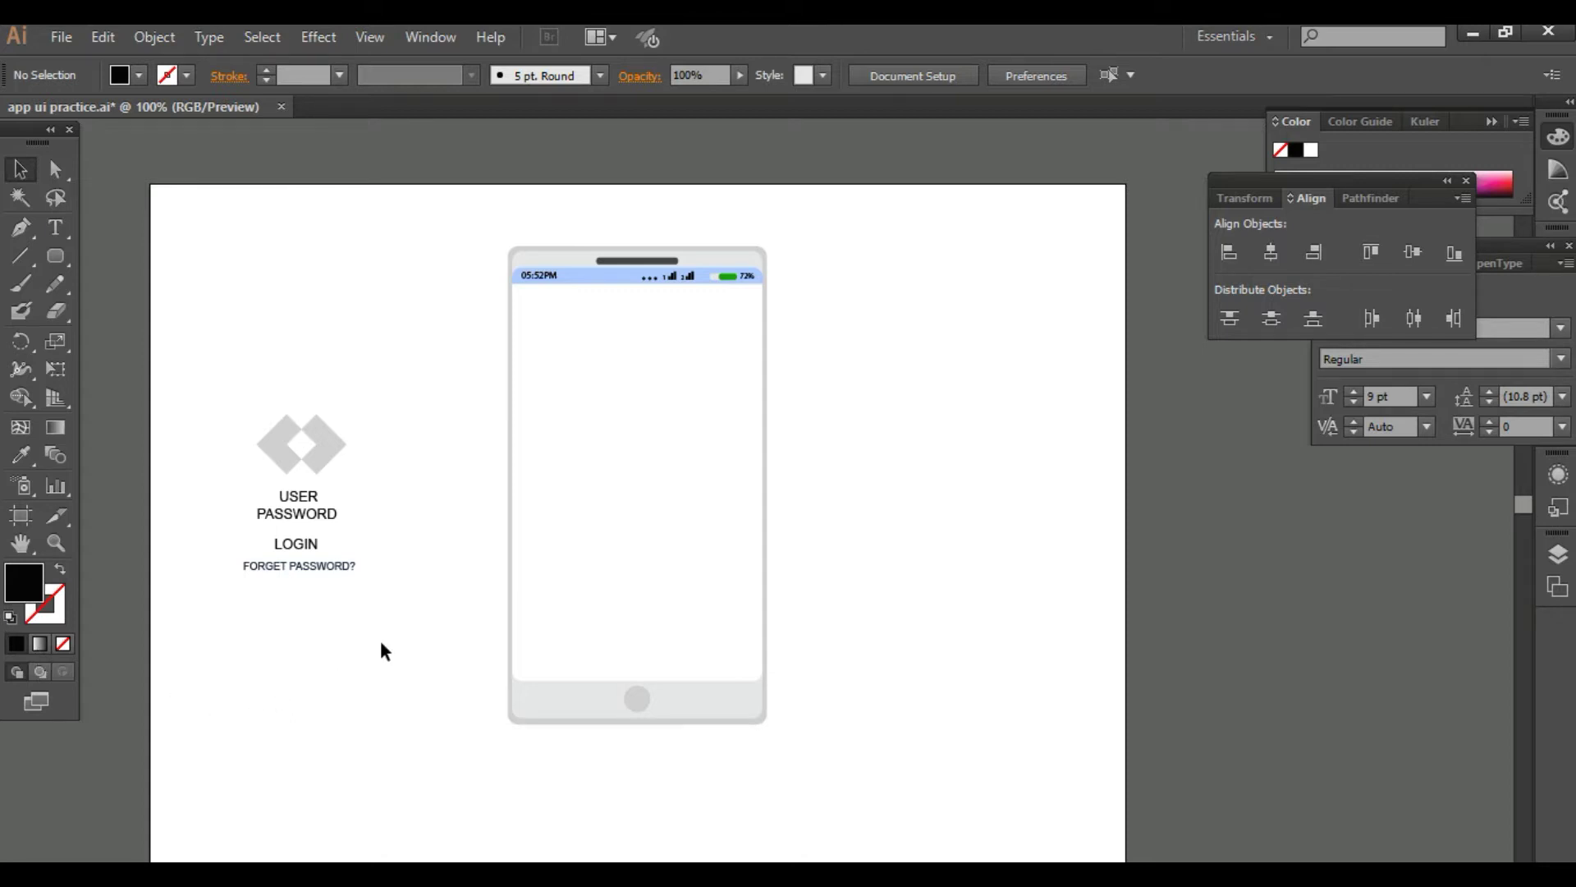
# Step: Place the diamond logo horizontally centred in the upper part of the phone screen
pyautogui.moveTo(397, 627); pyautogui.dragTo(345, 665)
pyautogui.click(274, 506)
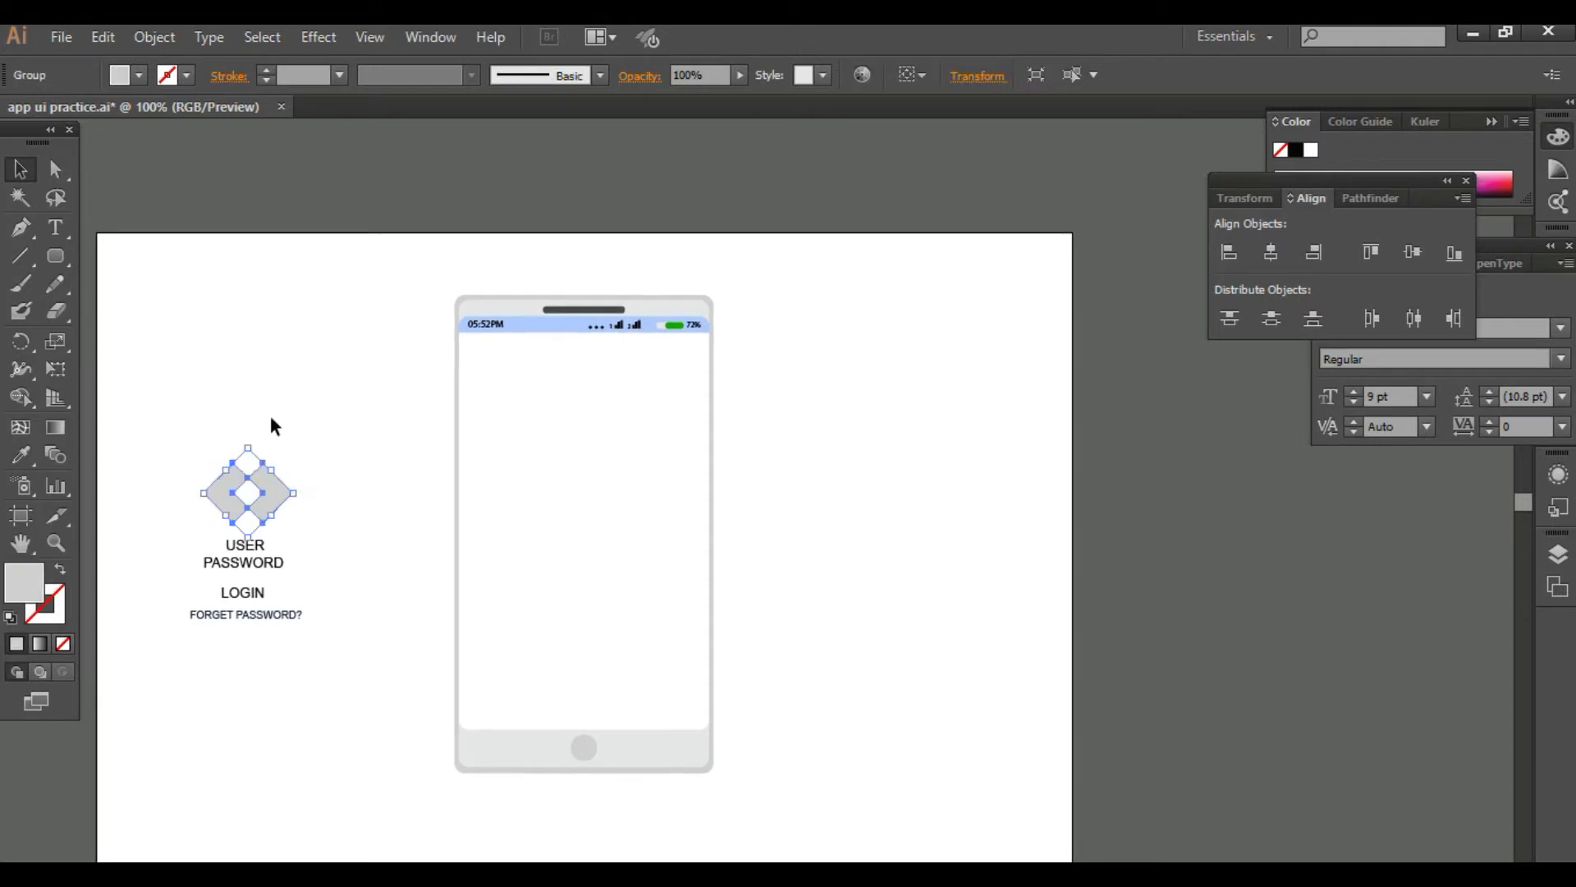
pyautogui.click(300, 456)
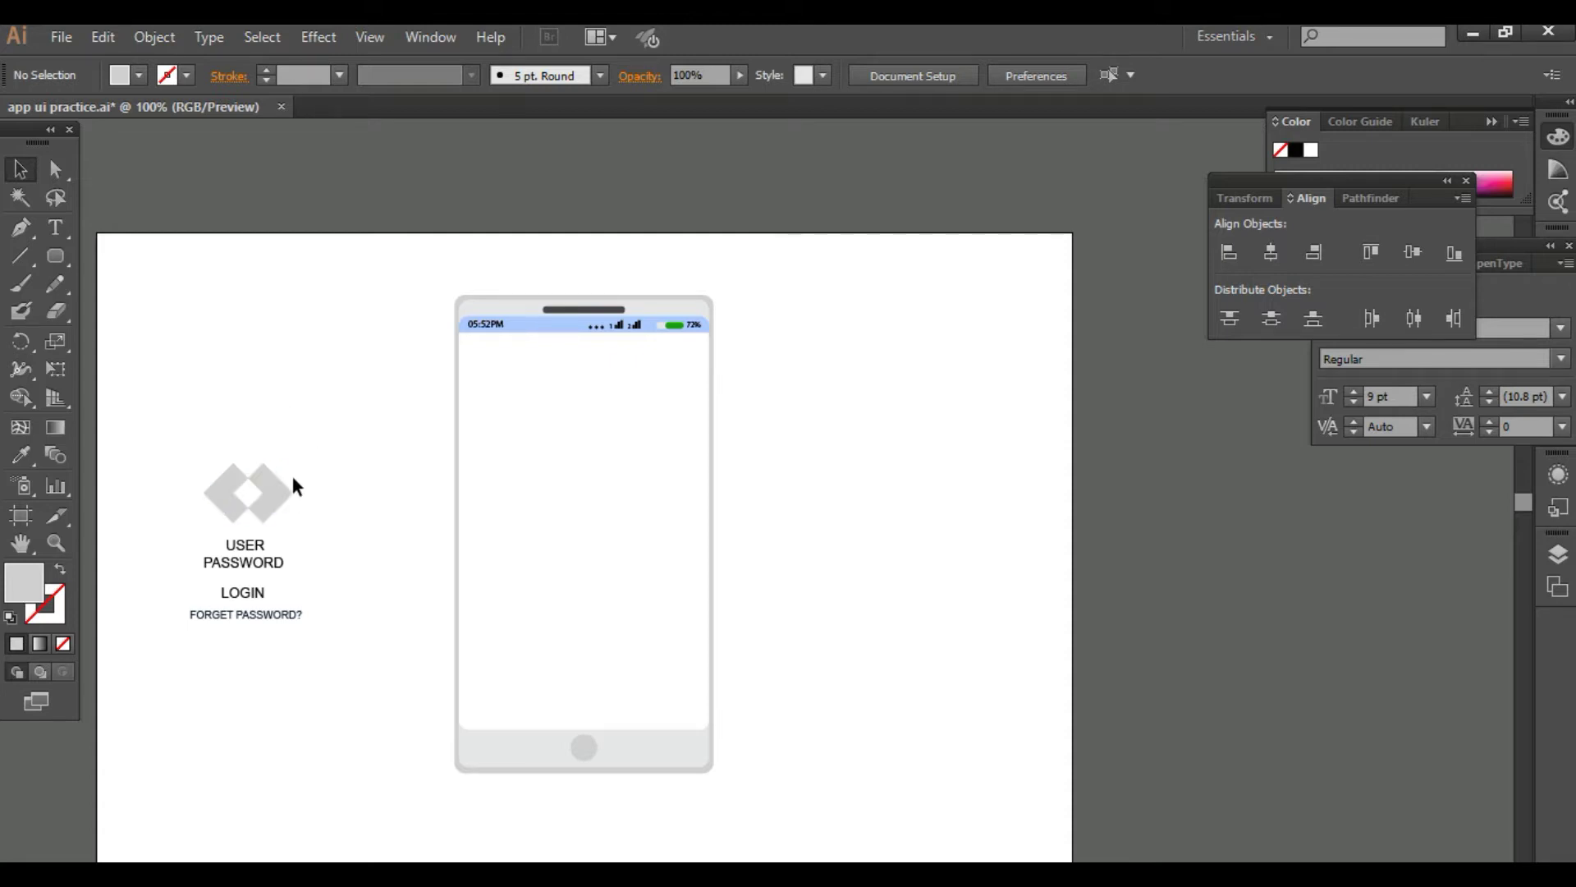
pyautogui.moveTo(277, 494); pyautogui.dragTo(607, 419)
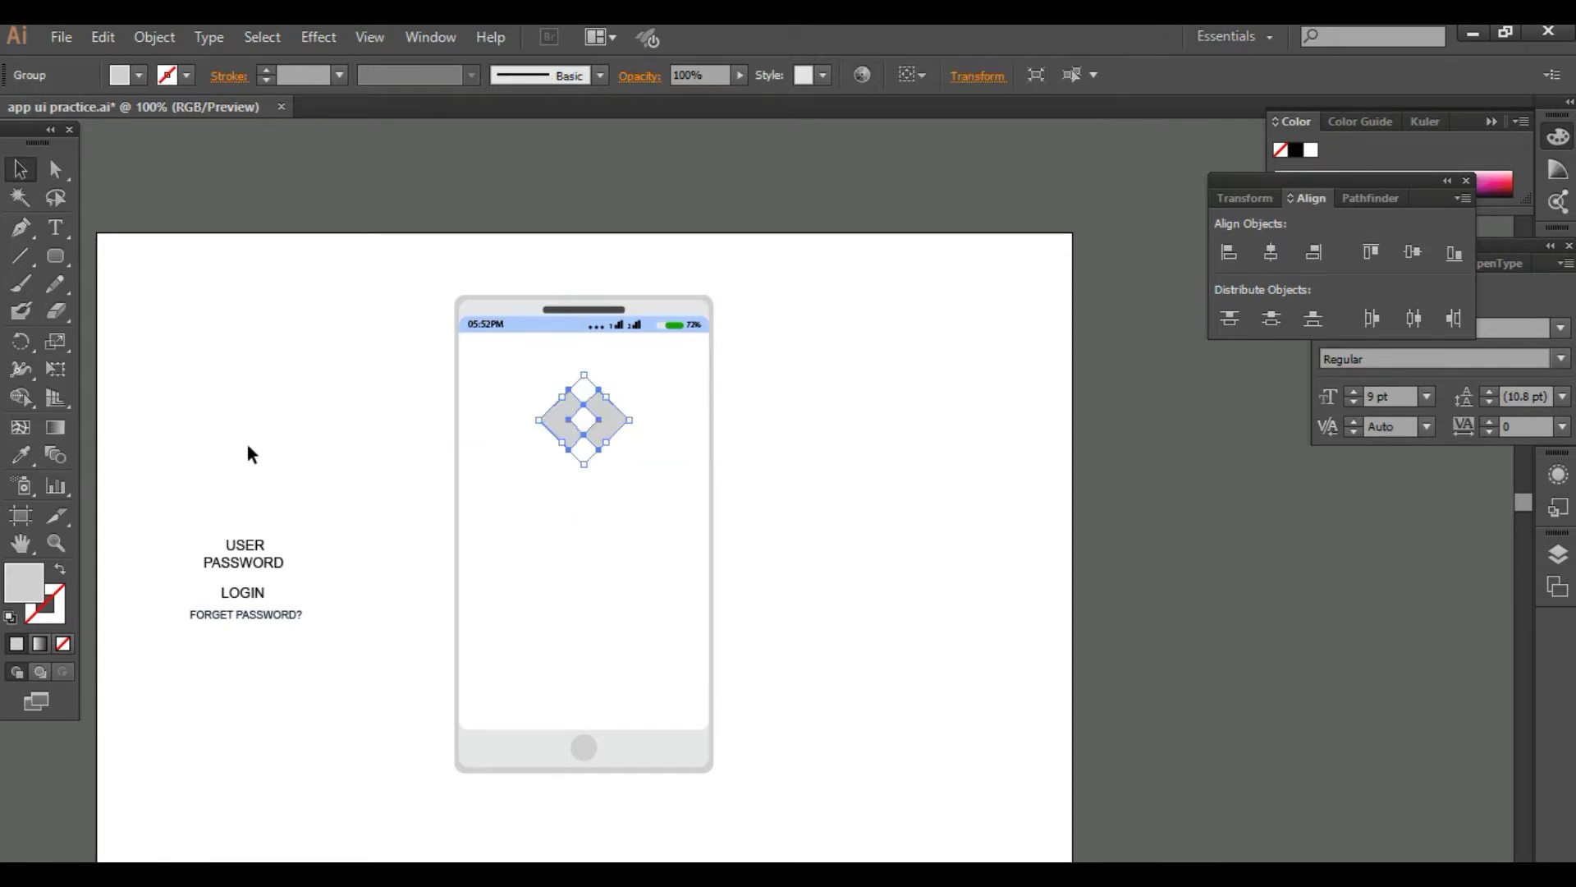
pyautogui.click(247, 450)
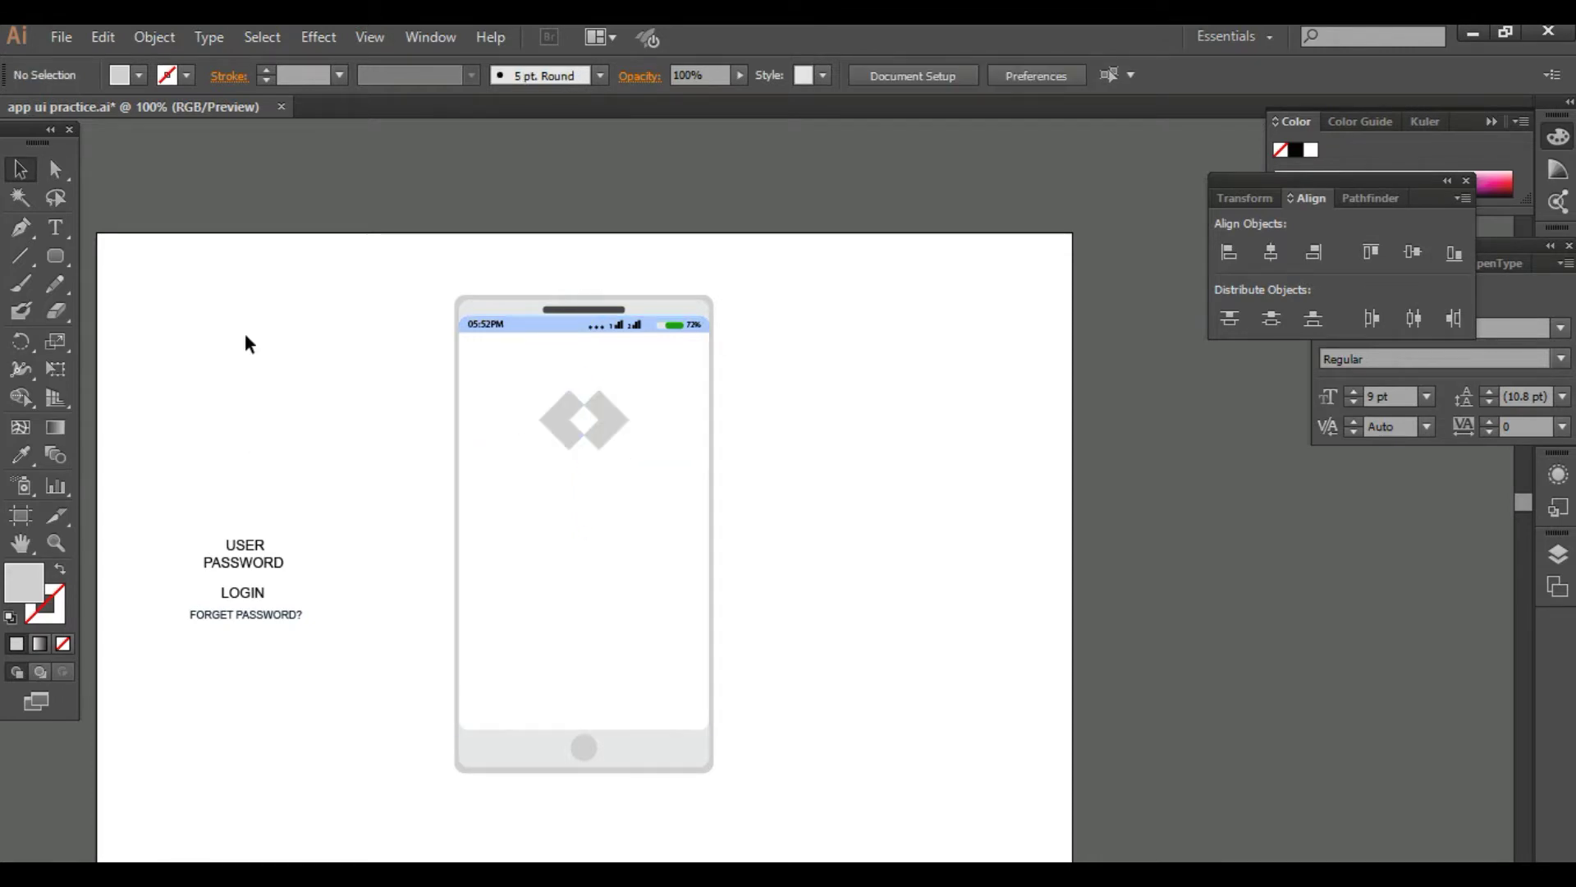
# Step: Draw a grey rounded rectangle about 152 px by 28 px on the phone screen beneath the logo
pyautogui.moveTo(55, 255); pyautogui.dragTo(210, 284)
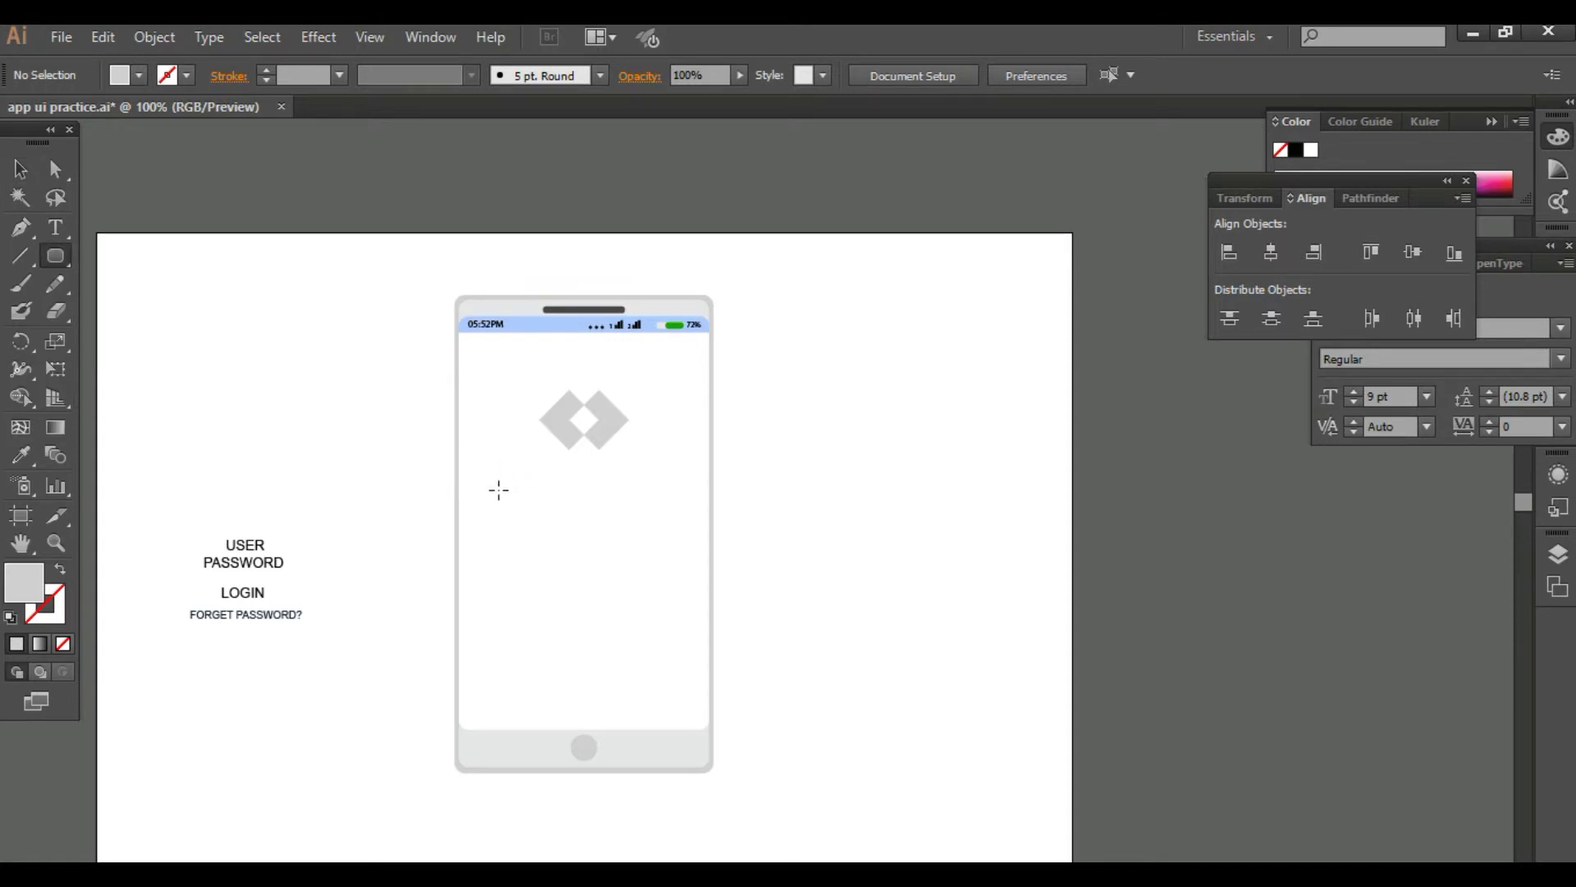
pyautogui.moveTo(498, 491); pyautogui.dragTo(674, 523)
pyautogui.moveTo(149, 332); pyautogui.dragTo(157, 332)
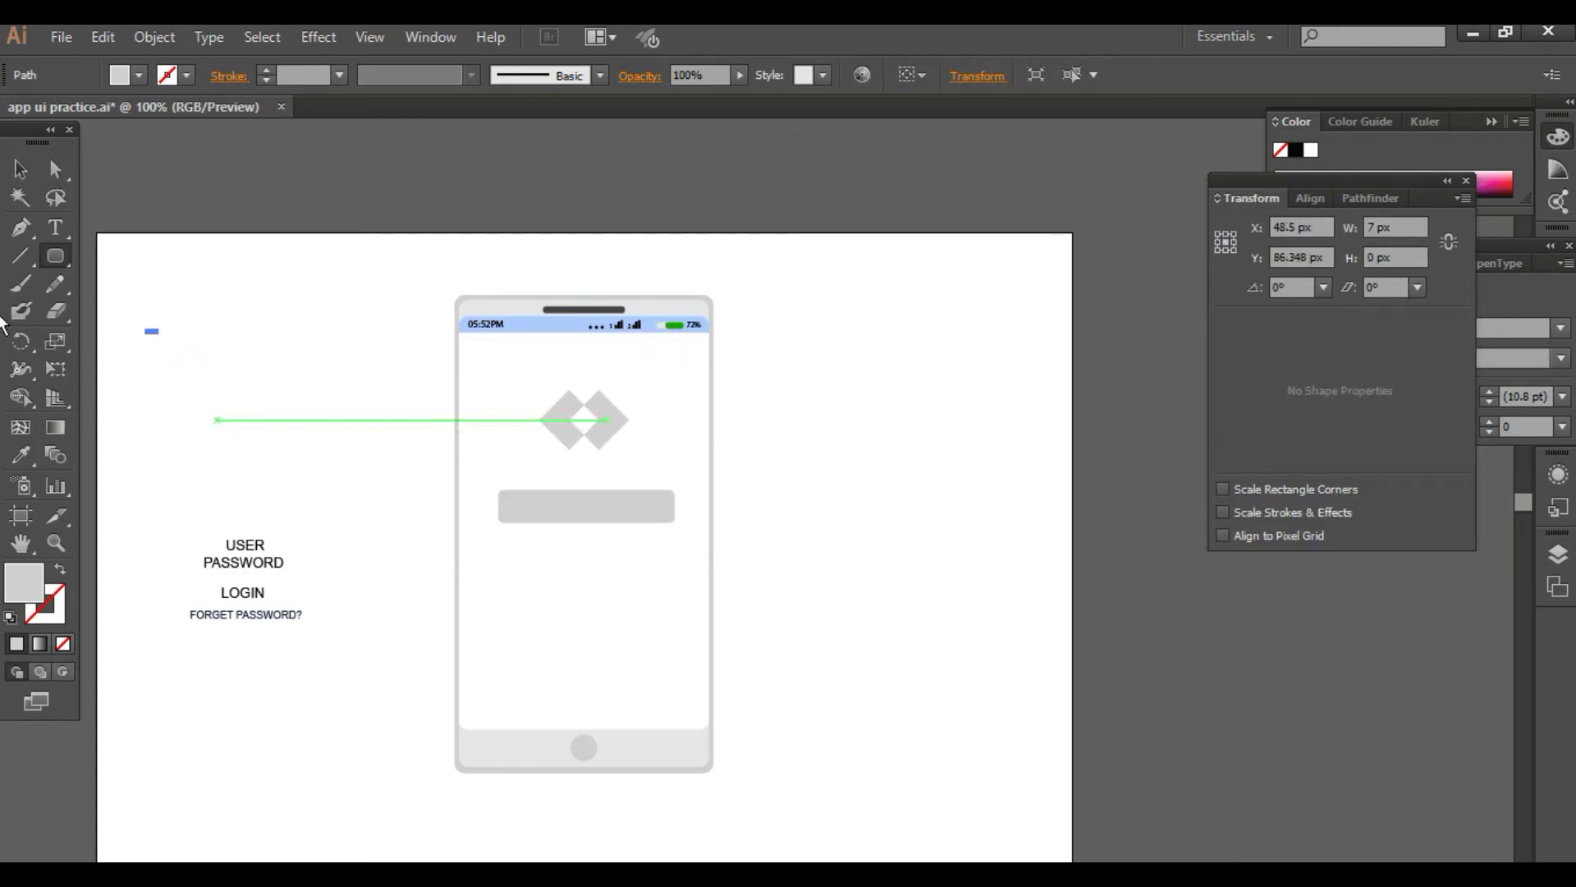
pyautogui.click(22, 171)
pyautogui.click(372, 458)
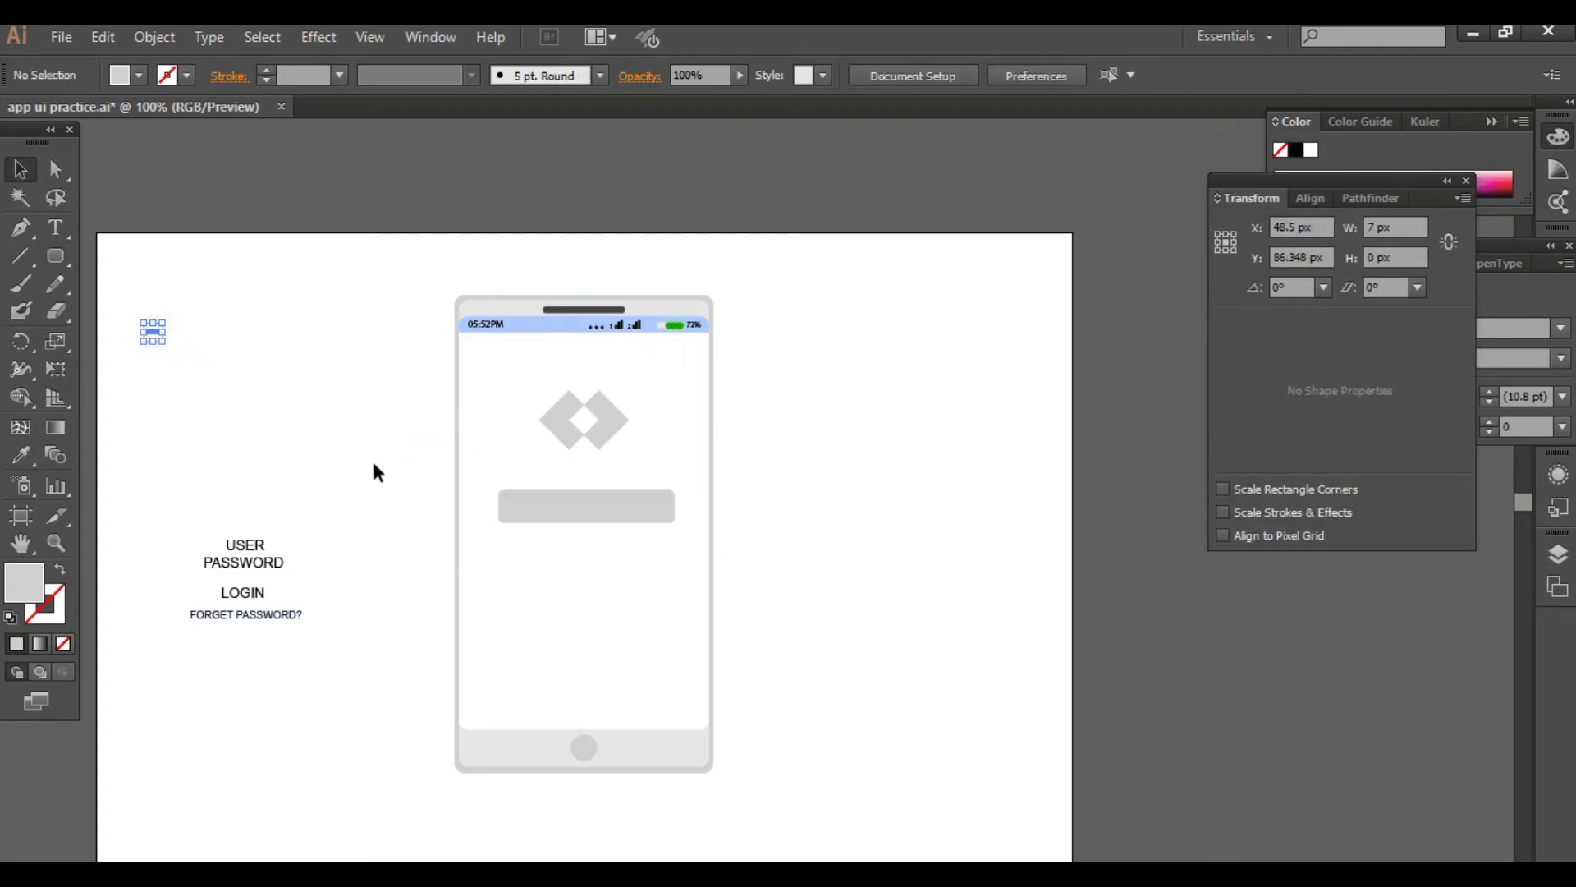
# Step: Duplicate the rounded rectangle directly below the first one to form a second input field
pyautogui.moveTo(598, 499); pyautogui.dragTo(613, 533)
pyautogui.click(803, 517)
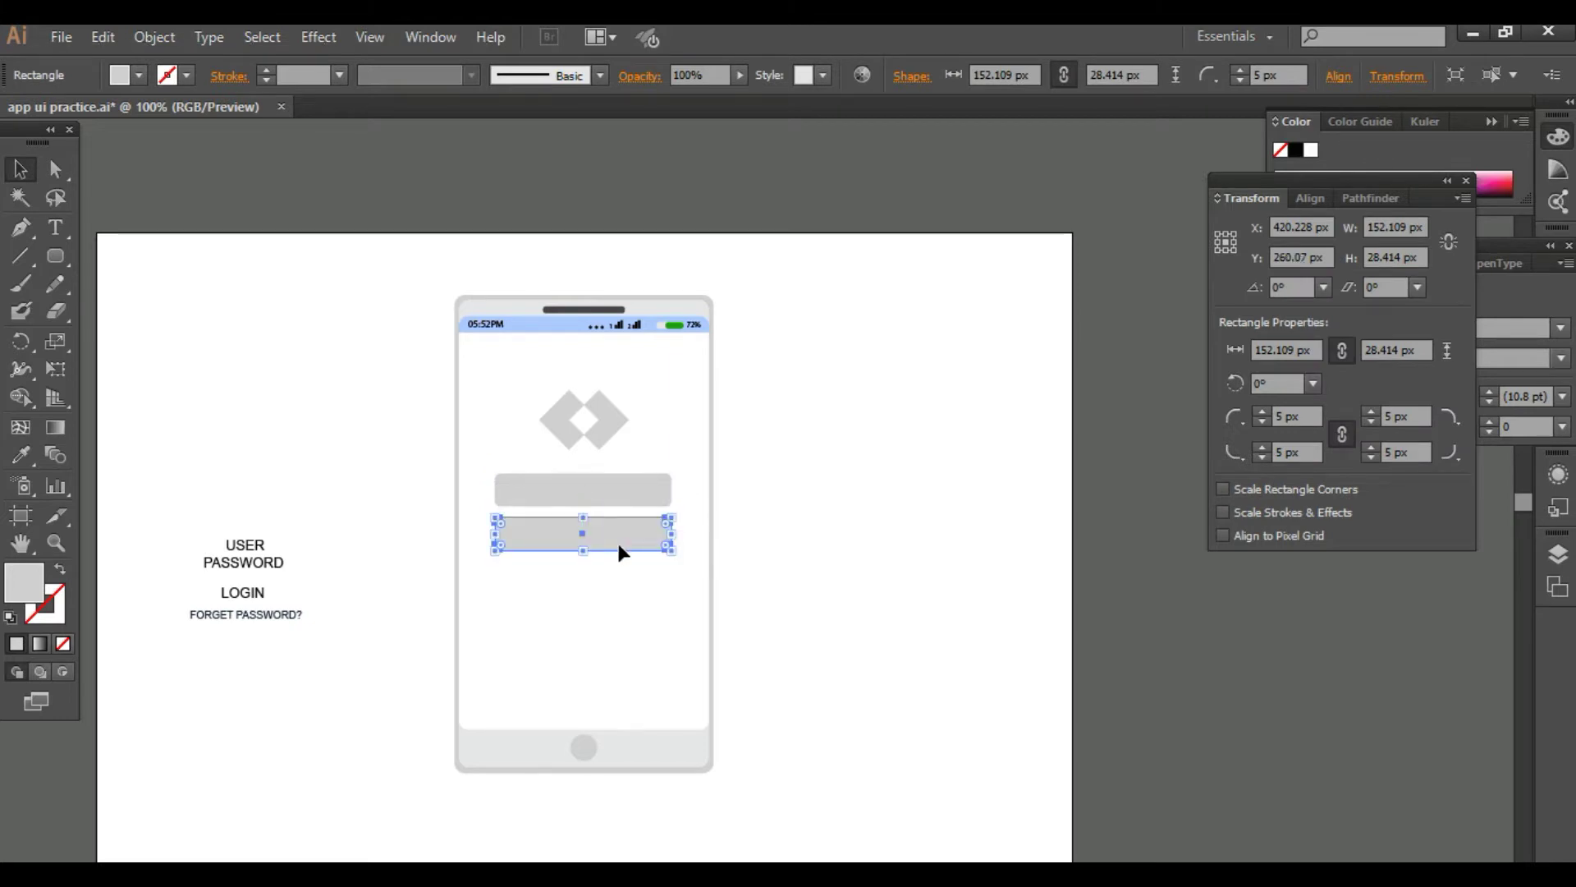
pyautogui.click(816, 584)
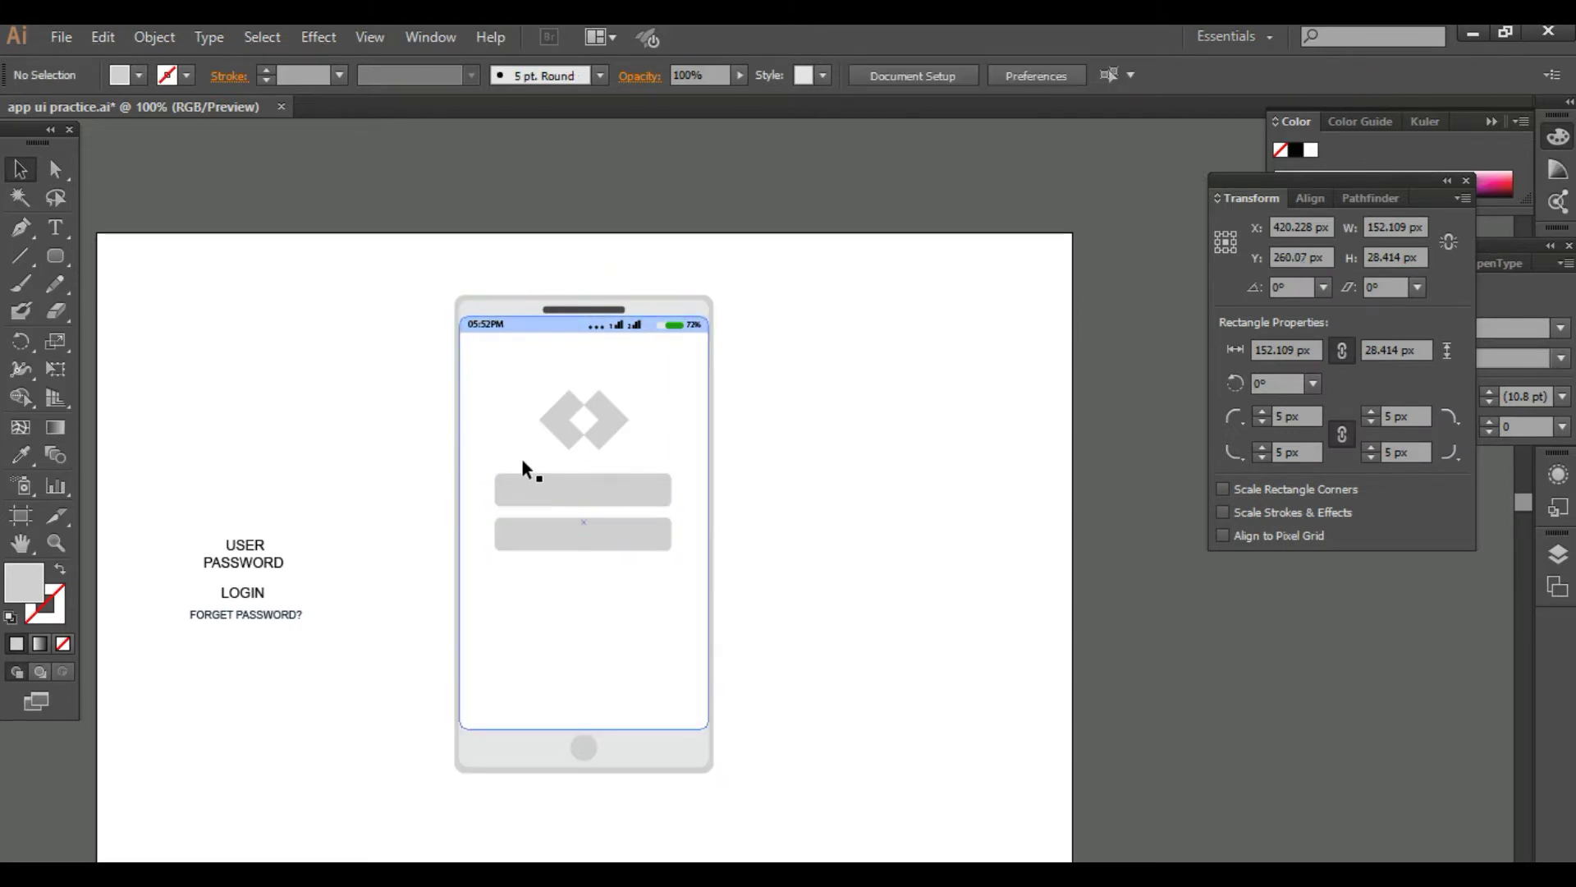
# Step: Fill both rounded rectangles with the light blue sampled from the phone's status bar
pyautogui.click(599, 503)
pyautogui.keyDown('shift'); pyautogui.click(517, 528); pyautogui.keyUp('shift')
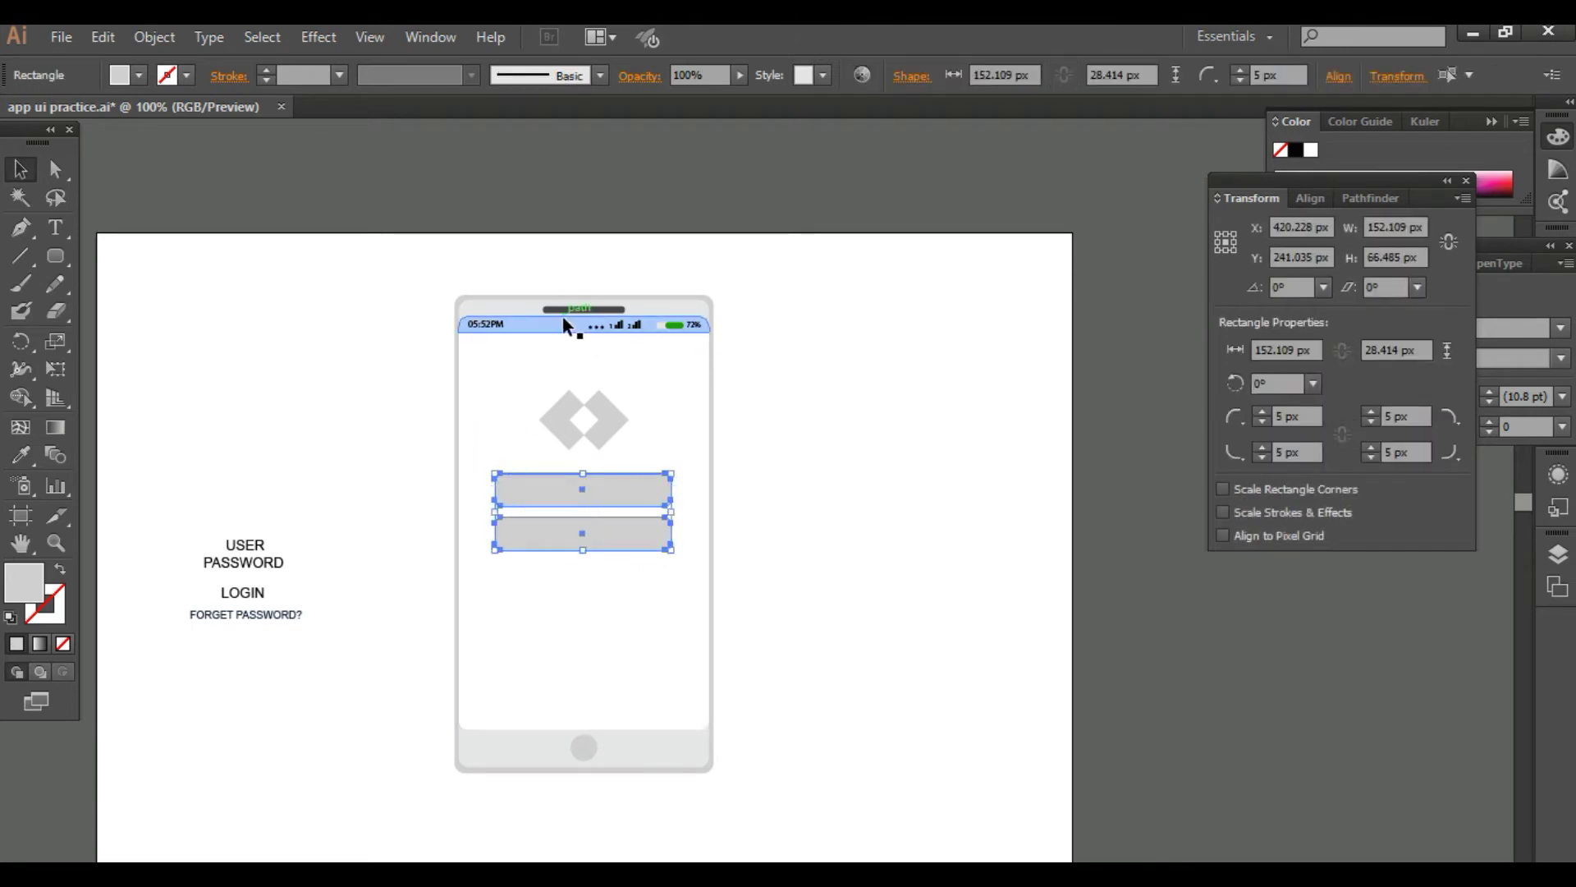
pyautogui.click(21, 455)
pyautogui.click(519, 328)
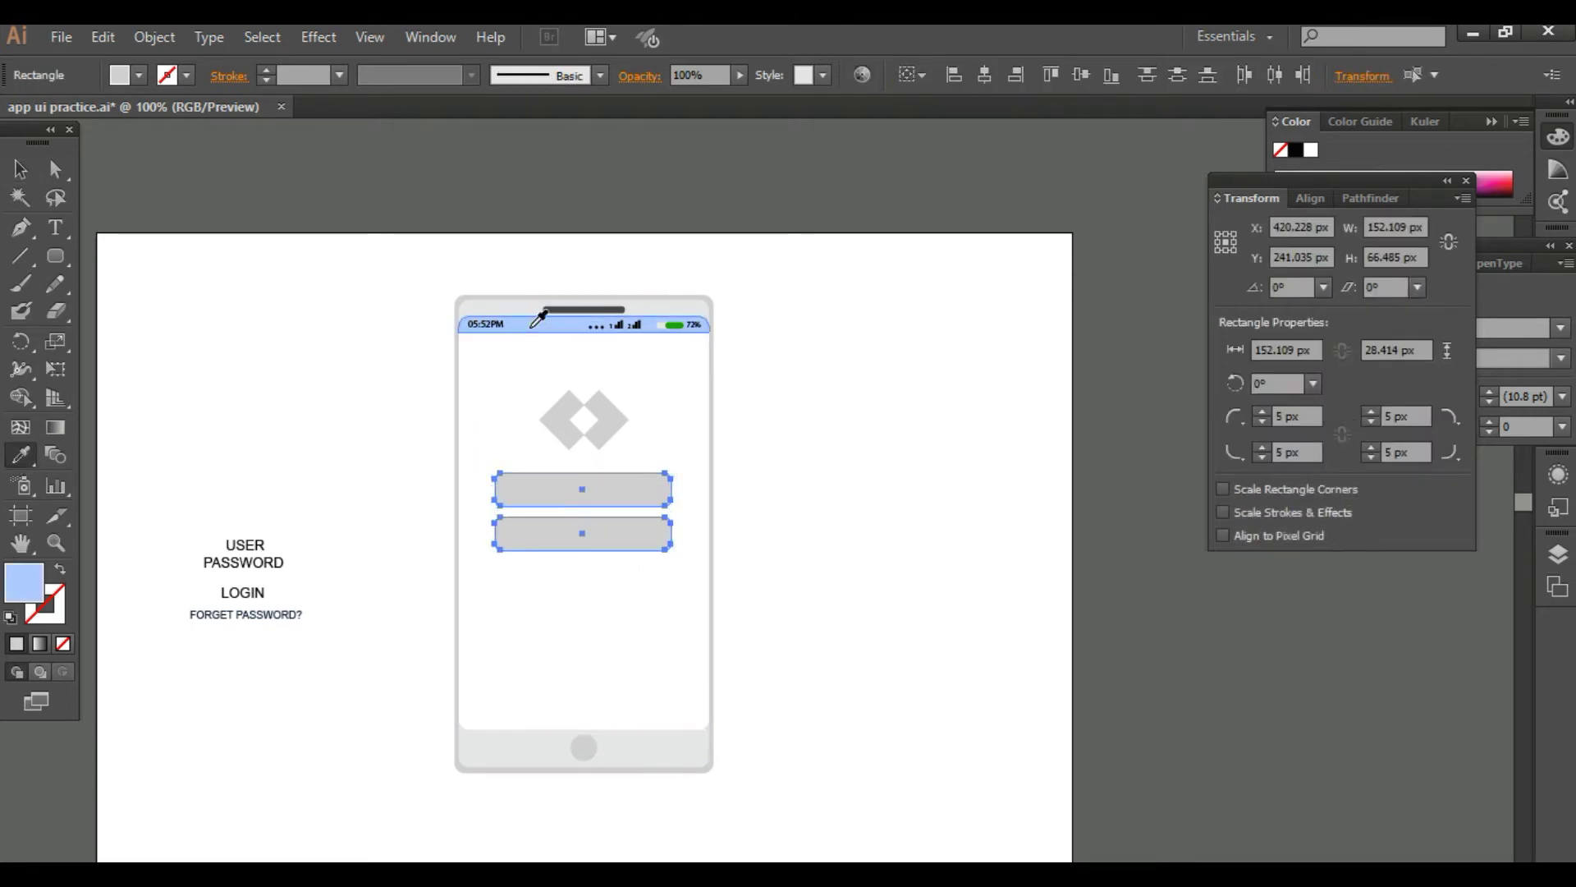
pyautogui.click(21, 169)
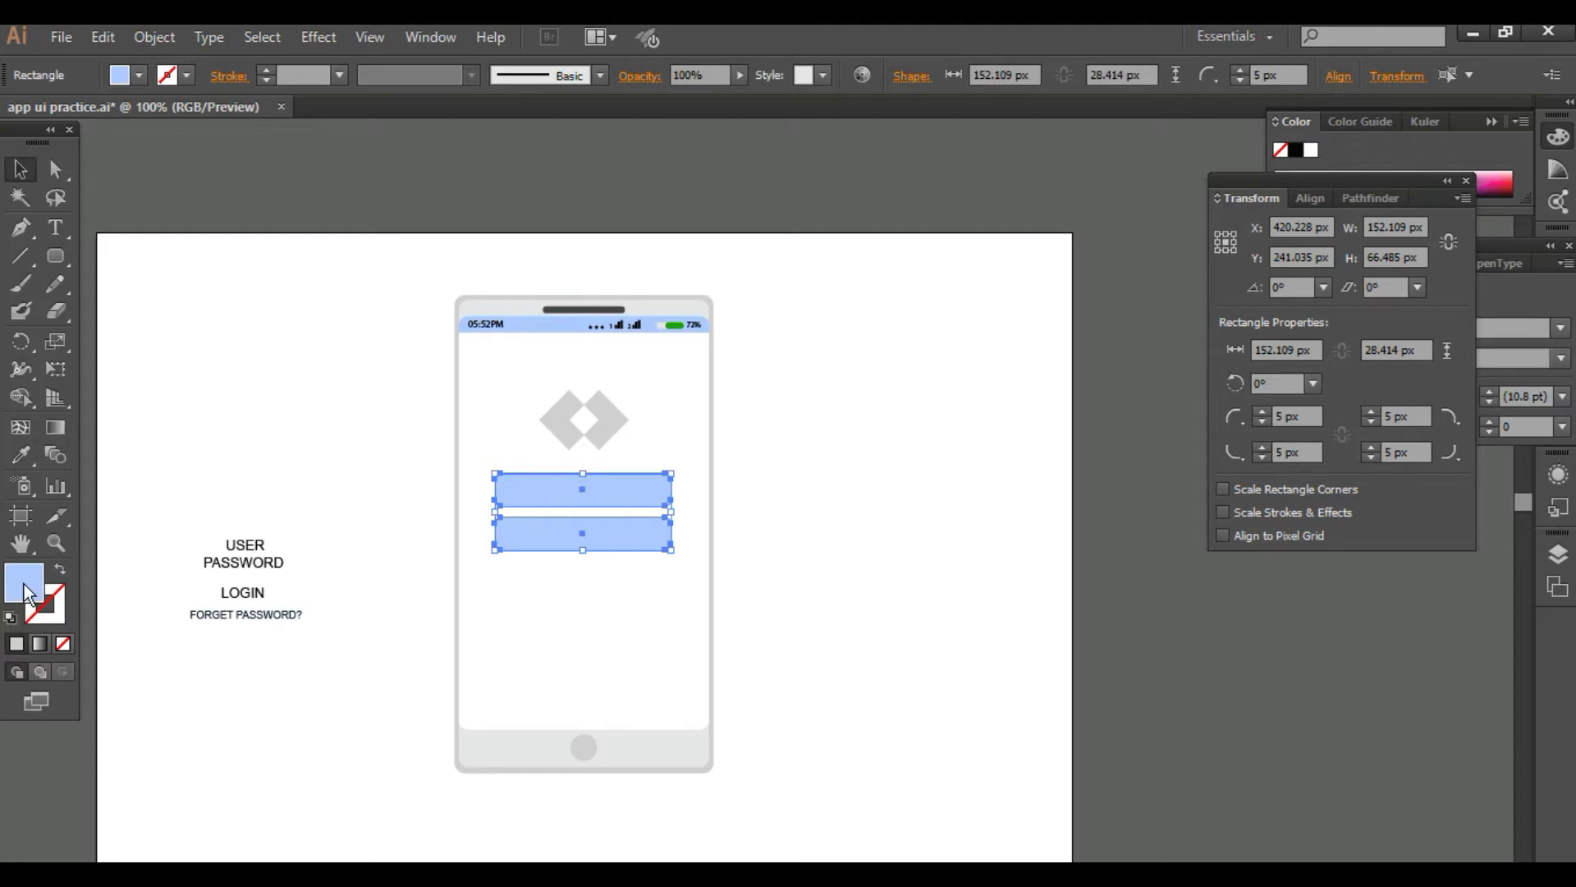
# Step: Lighten the fill of both rounded rectangles to the pale blue DEEBFF
pyautogui.doubleClick(23, 583)
pyautogui.moveTo(911, 345); pyautogui.dragTo(858, 314)
pyautogui.click(1363, 323)
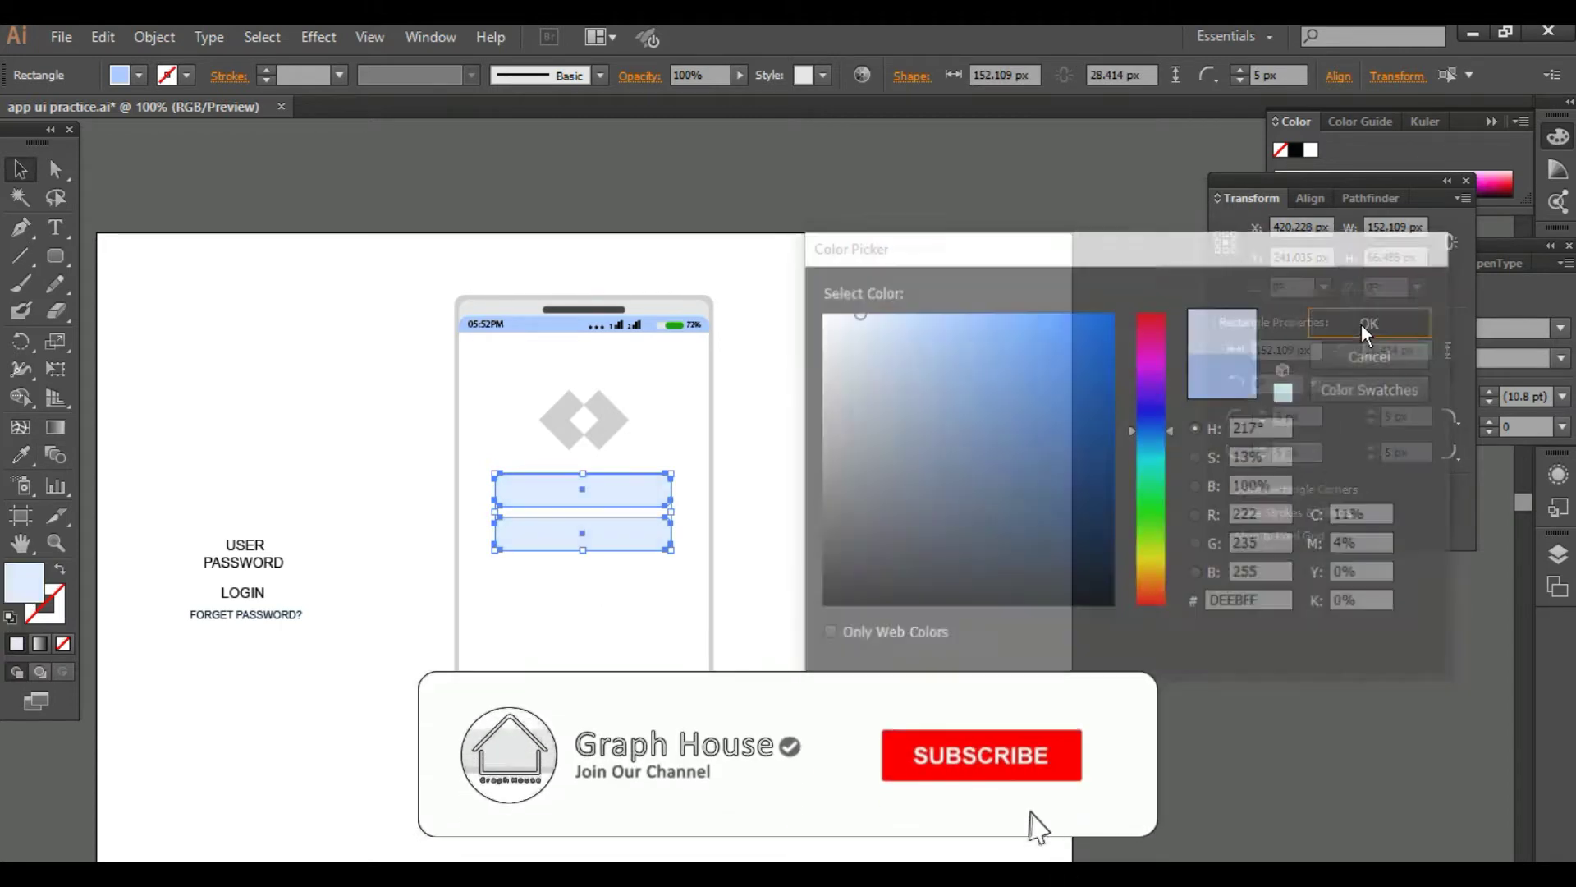
pyautogui.click(903, 521)
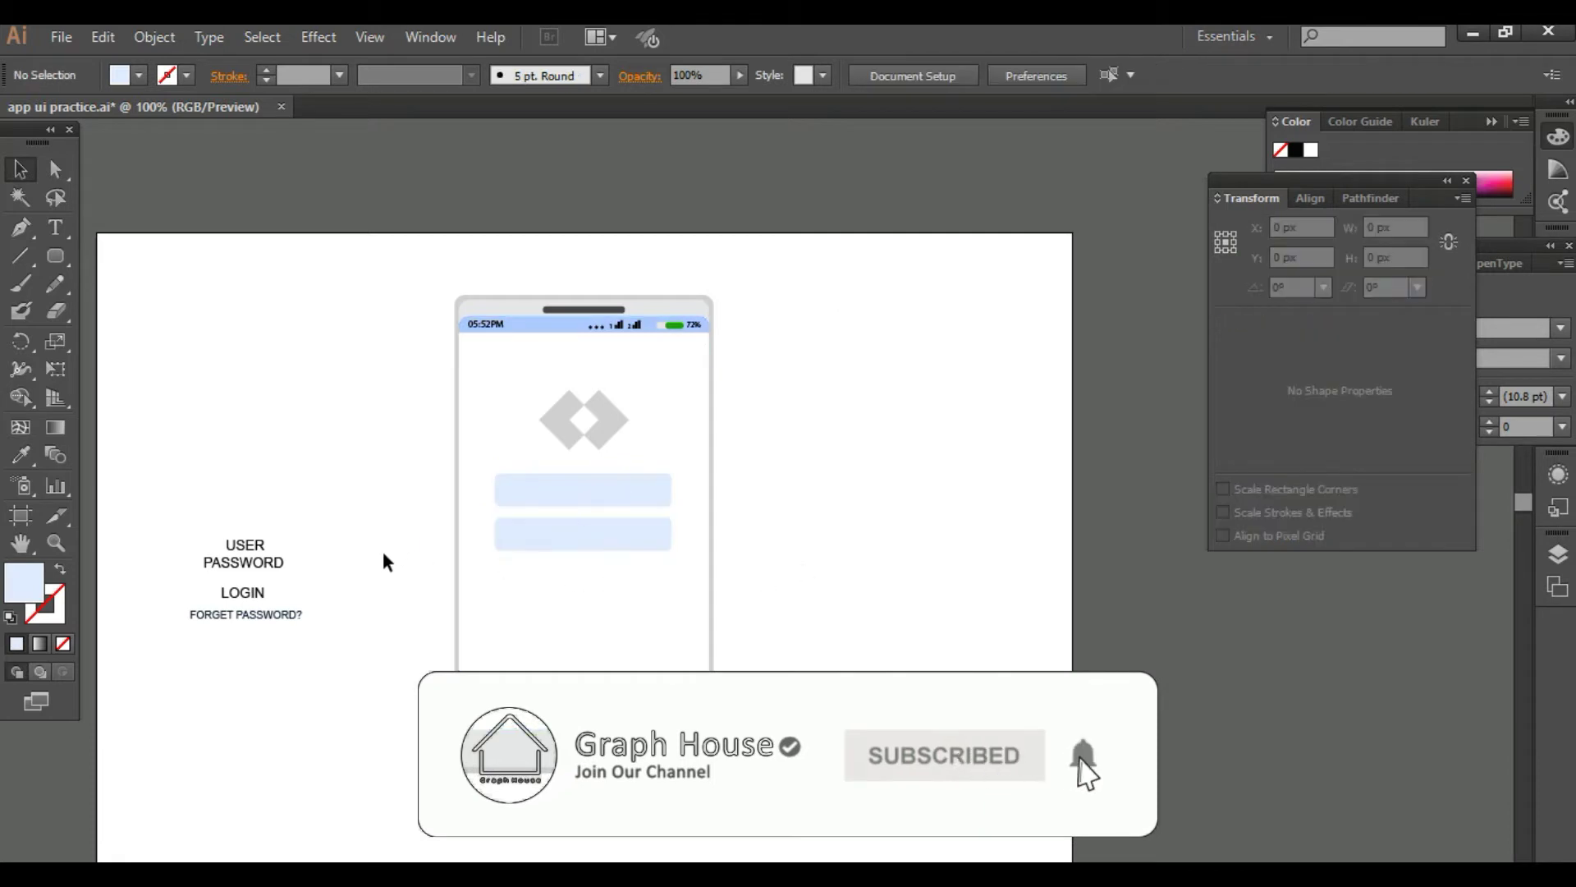
pyautogui.click(244, 545)
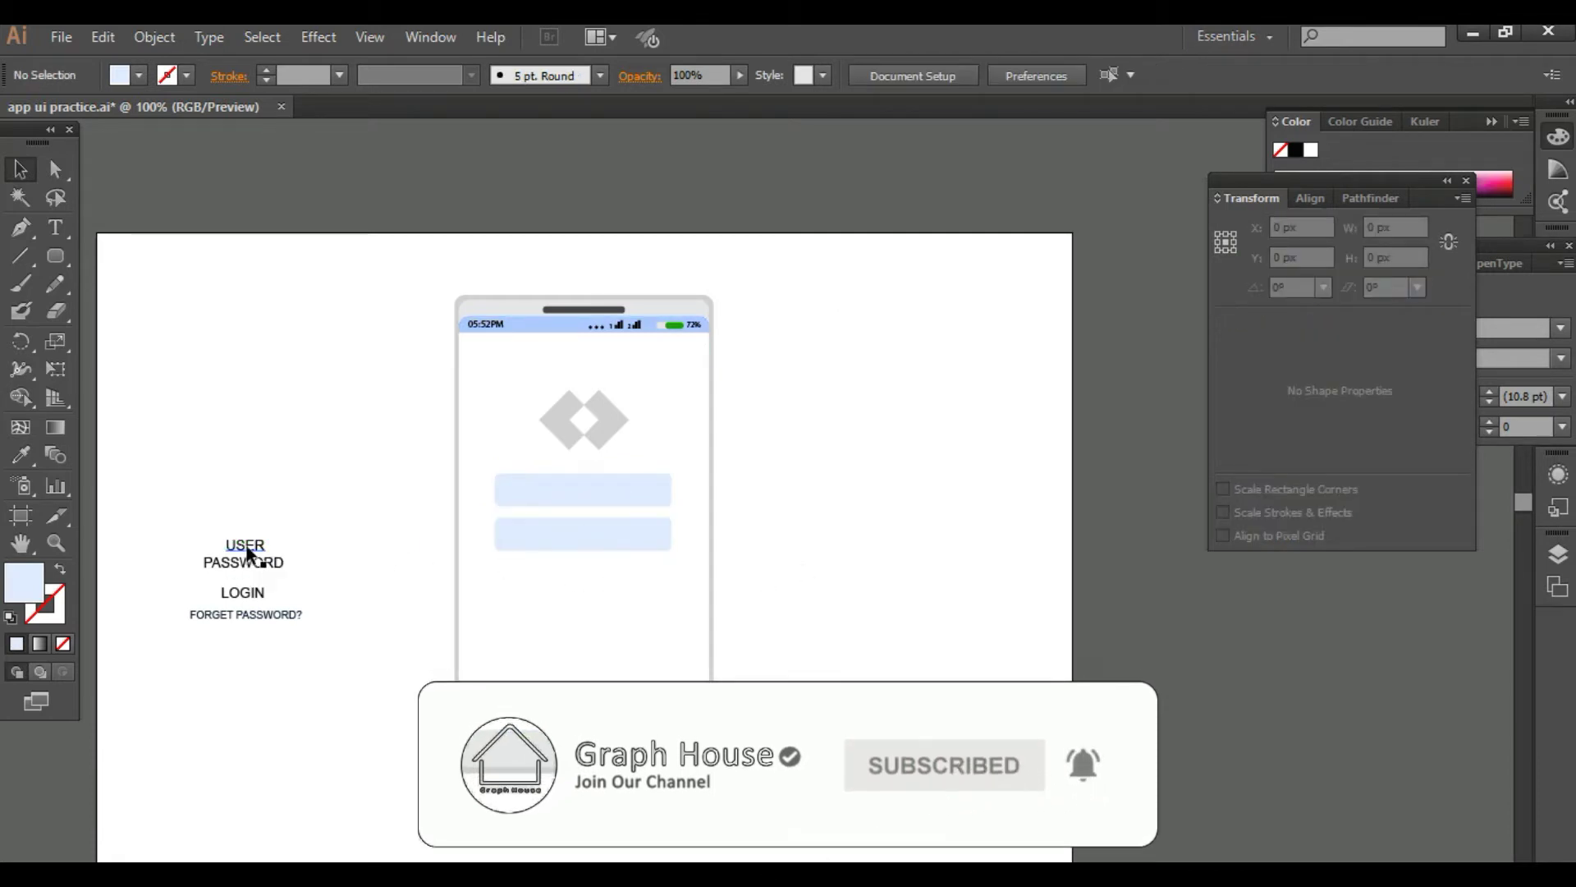
pyautogui.click(332, 519)
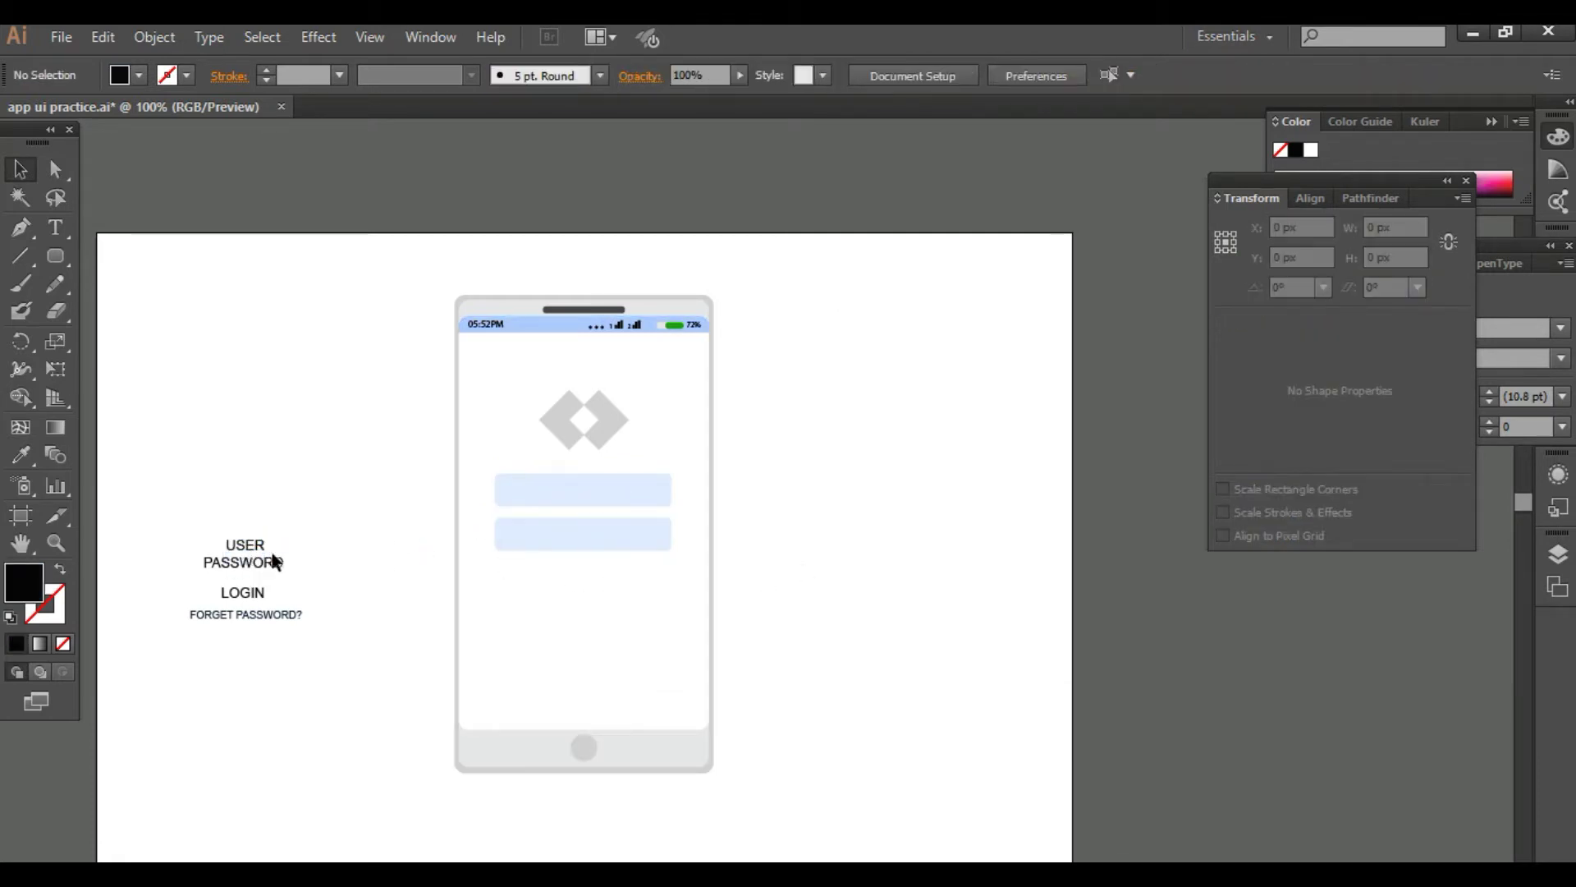
pyautogui.moveTo(261, 546); pyautogui.dragTo(584, 486)
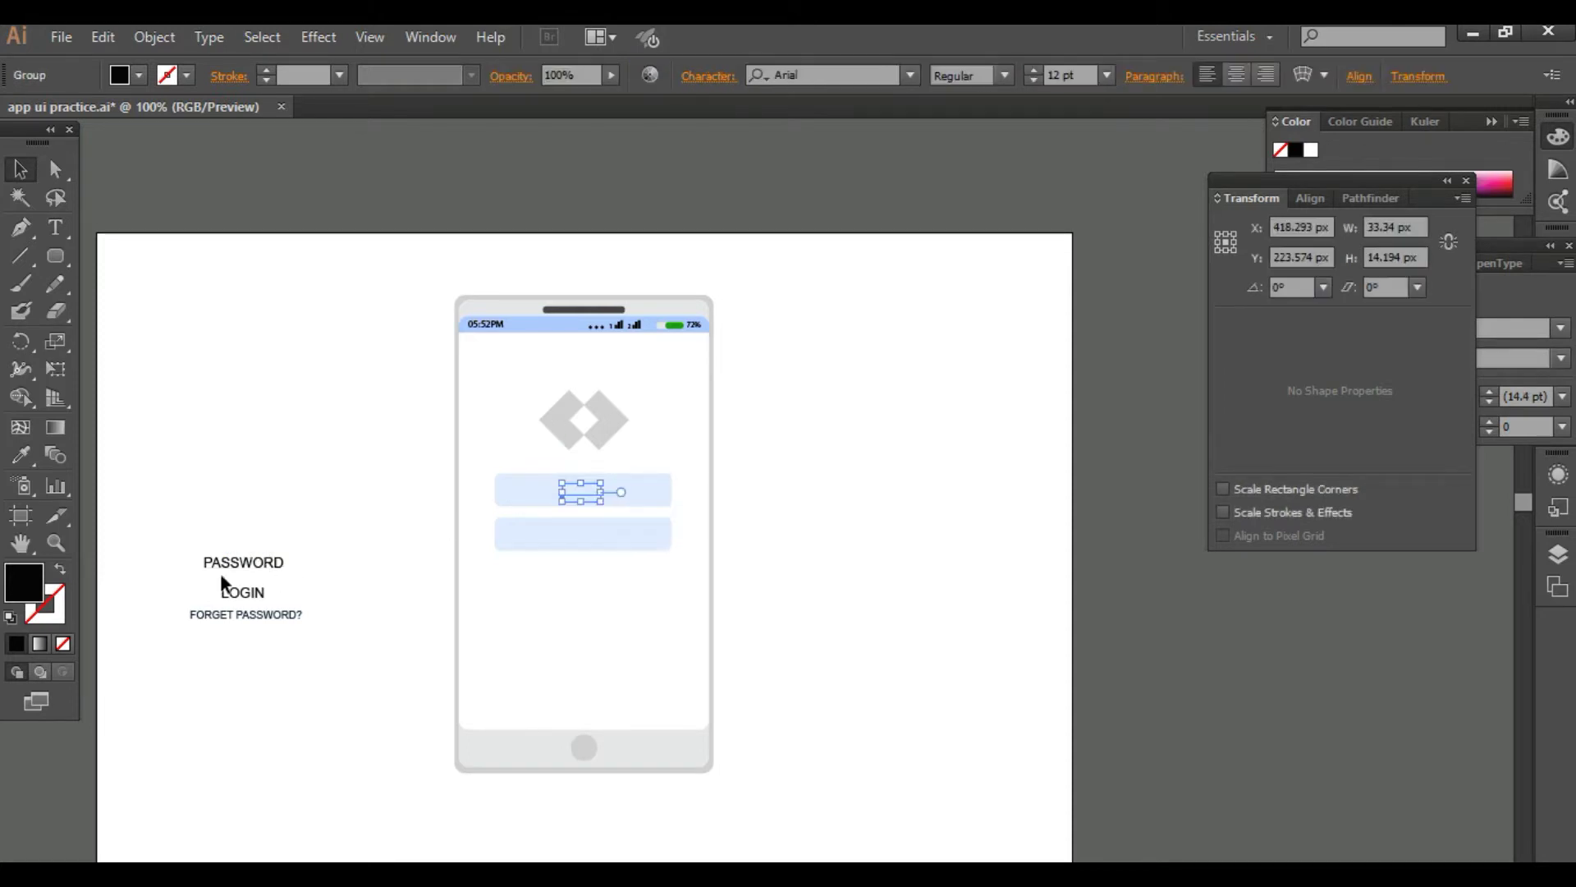
pyautogui.moveTo(263, 563); pyautogui.dragTo(411, 535)
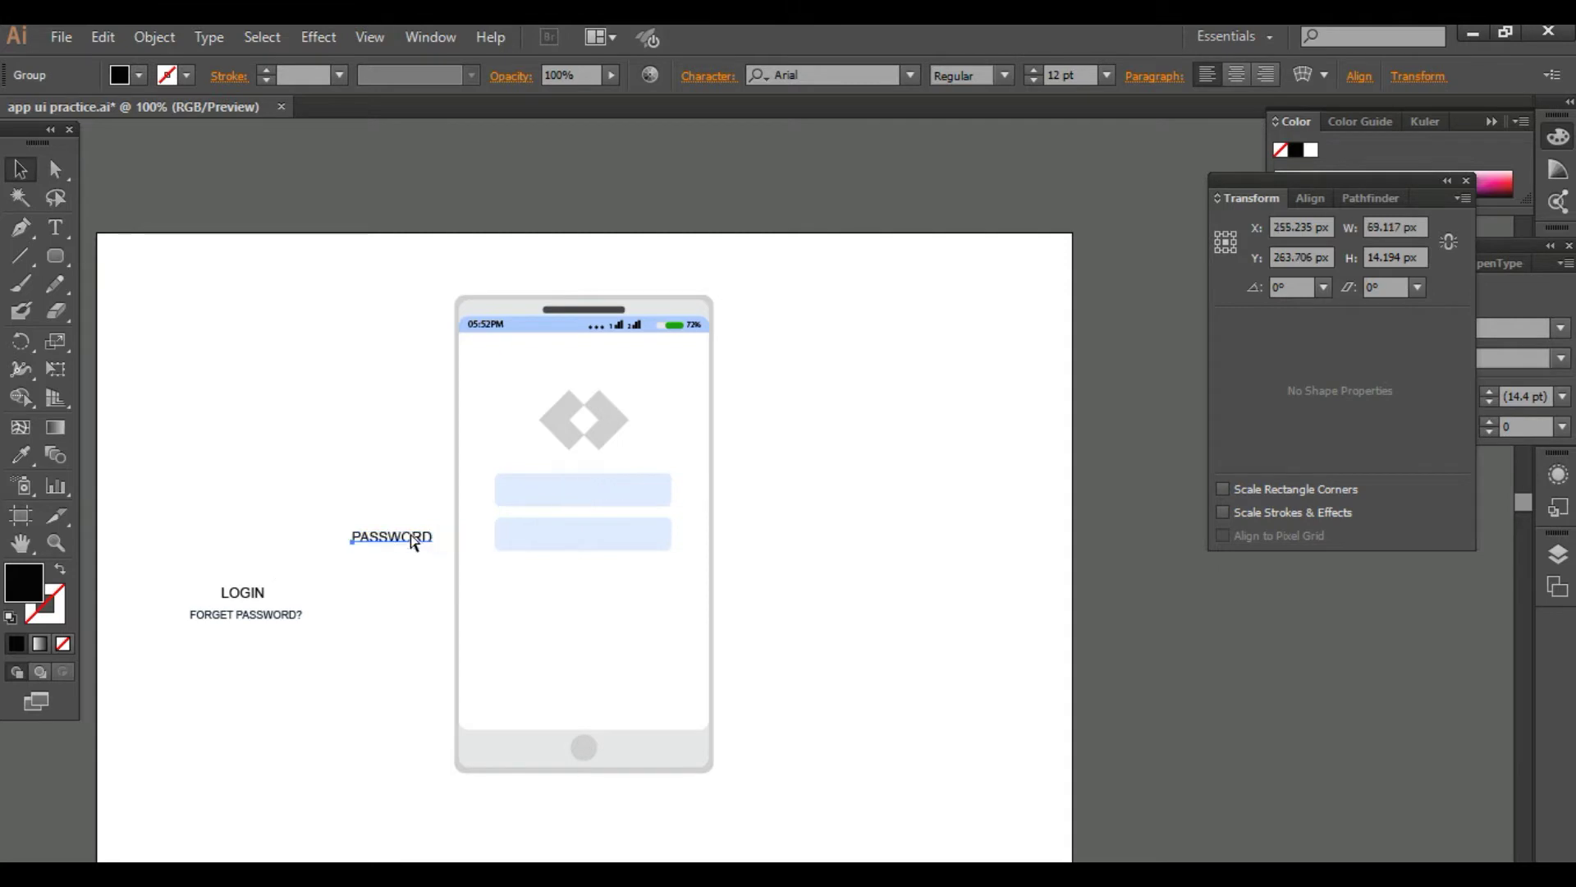
pyautogui.hotkey('ctrl', 'z')
pyautogui.hotkey('ctrl', 'z')
# Step: Set the font of the USER, PASSWORD, LOGIN and FORGET PASSWORD? labels to Open Sans Light
pyautogui.click(327, 530)
pyautogui.click(246, 546)
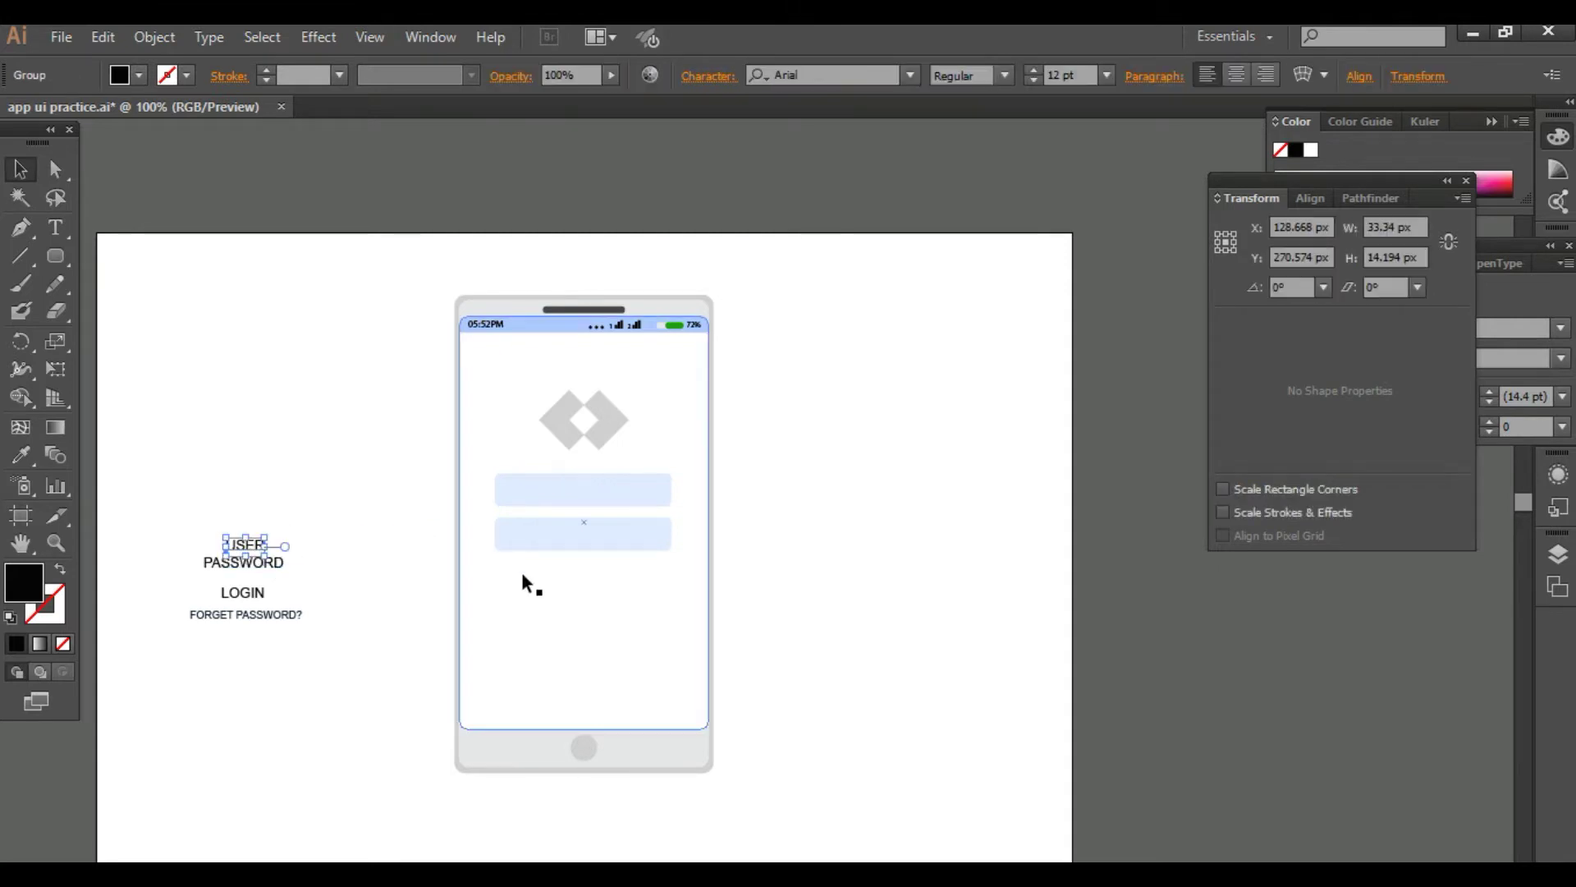
pyautogui.keyDown('shift'); pyautogui.click(215, 565); pyautogui.keyUp('shift')
pyautogui.keyDown('shift'); pyautogui.click(250, 594); pyautogui.keyUp('shift')
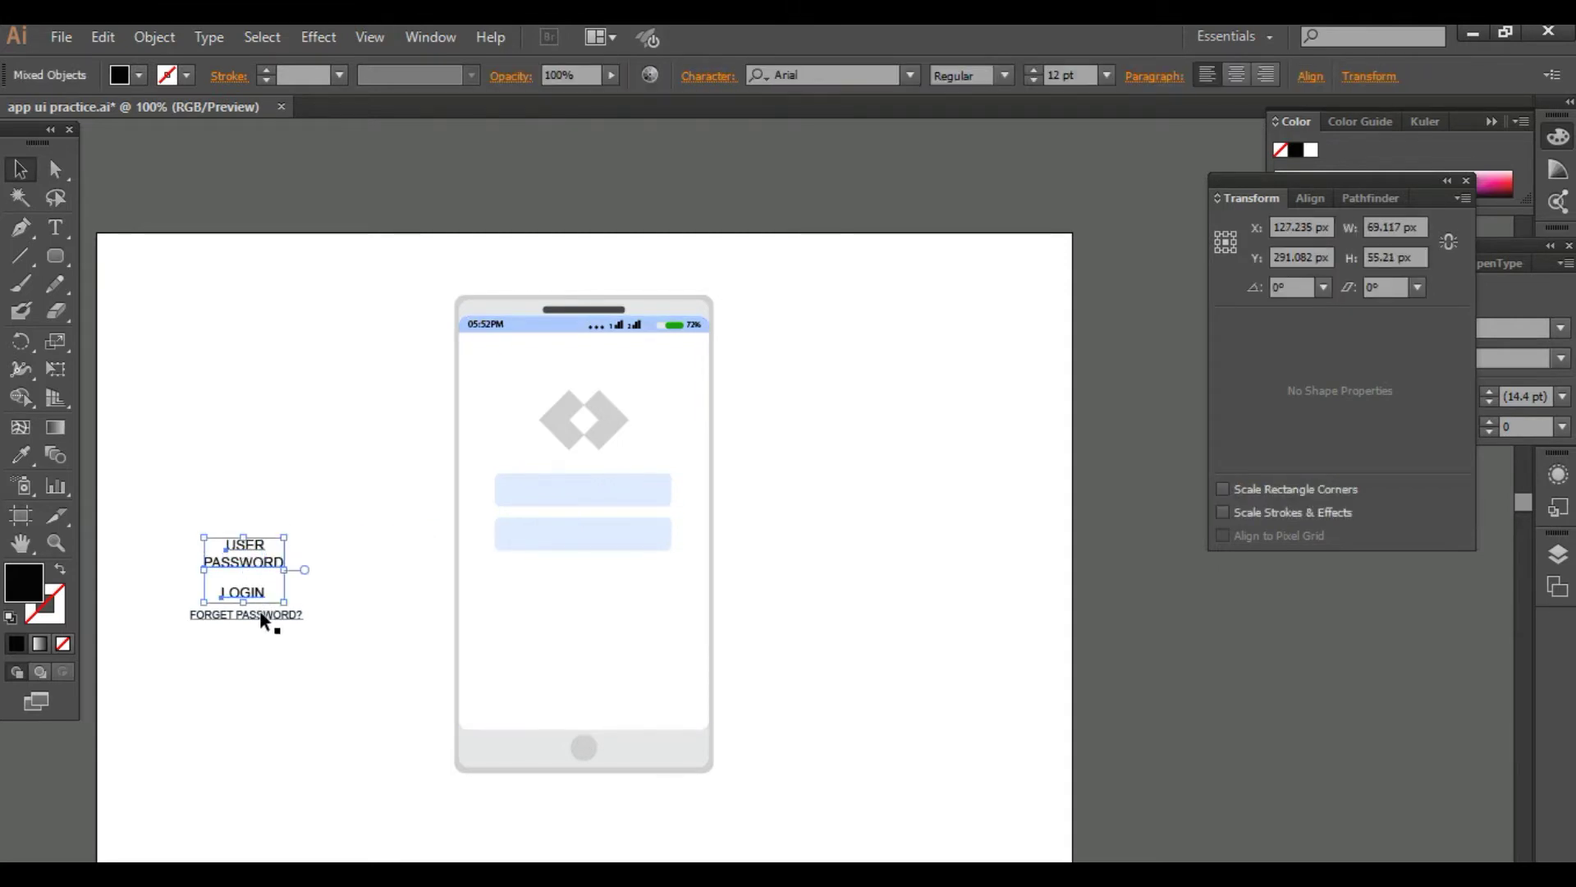
pyautogui.keyDown('shift'); pyautogui.click(263, 612); pyautogui.keyUp('shift')
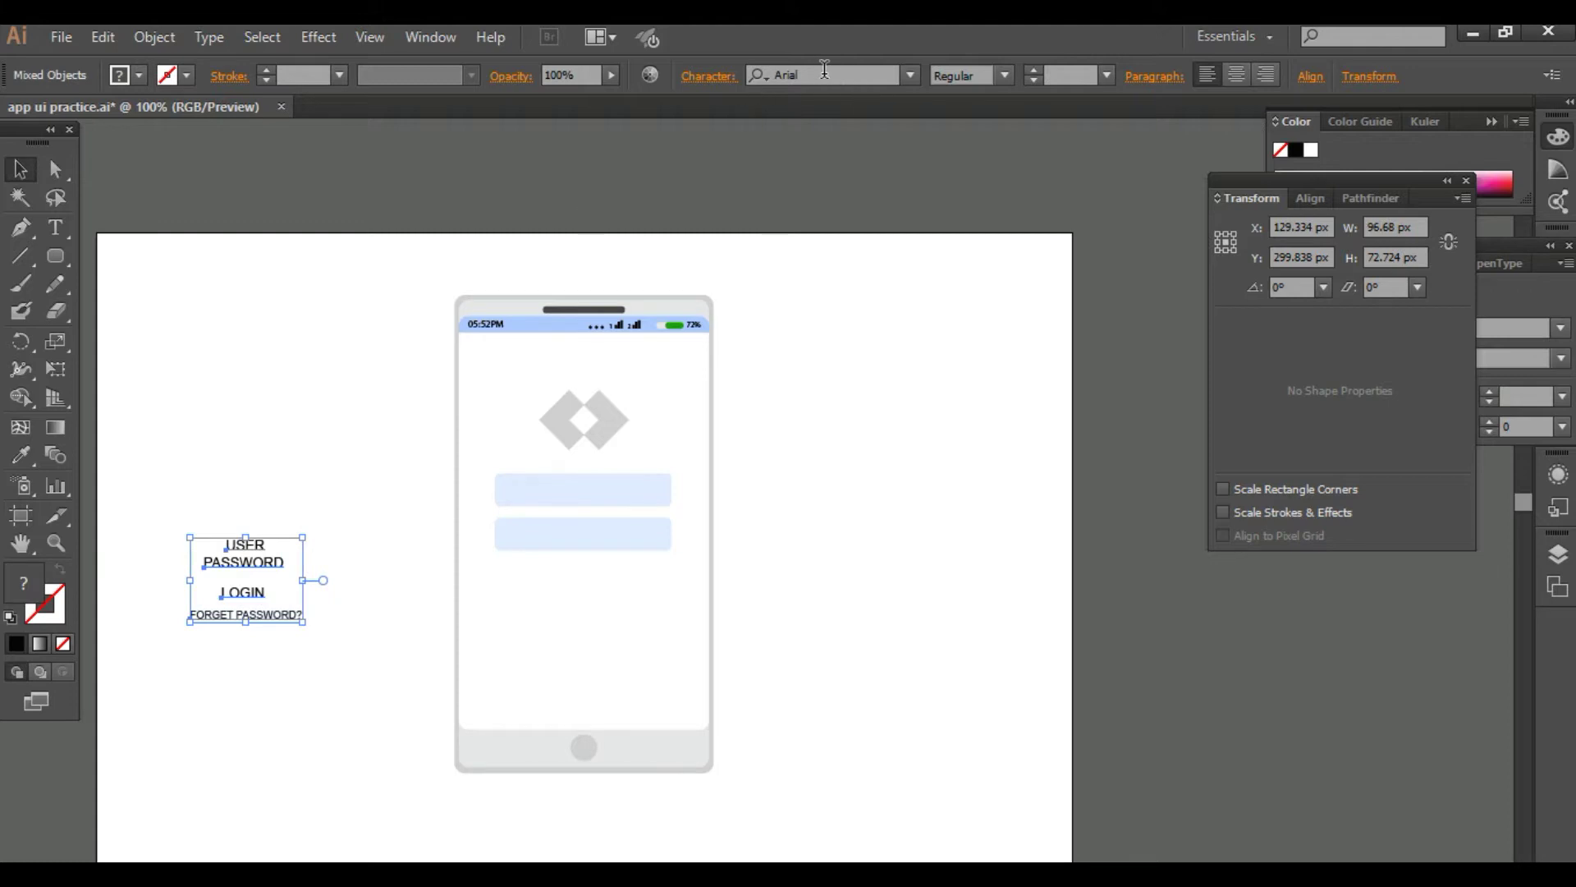
pyautogui.click(786, 75)
pyautogui.write('open')
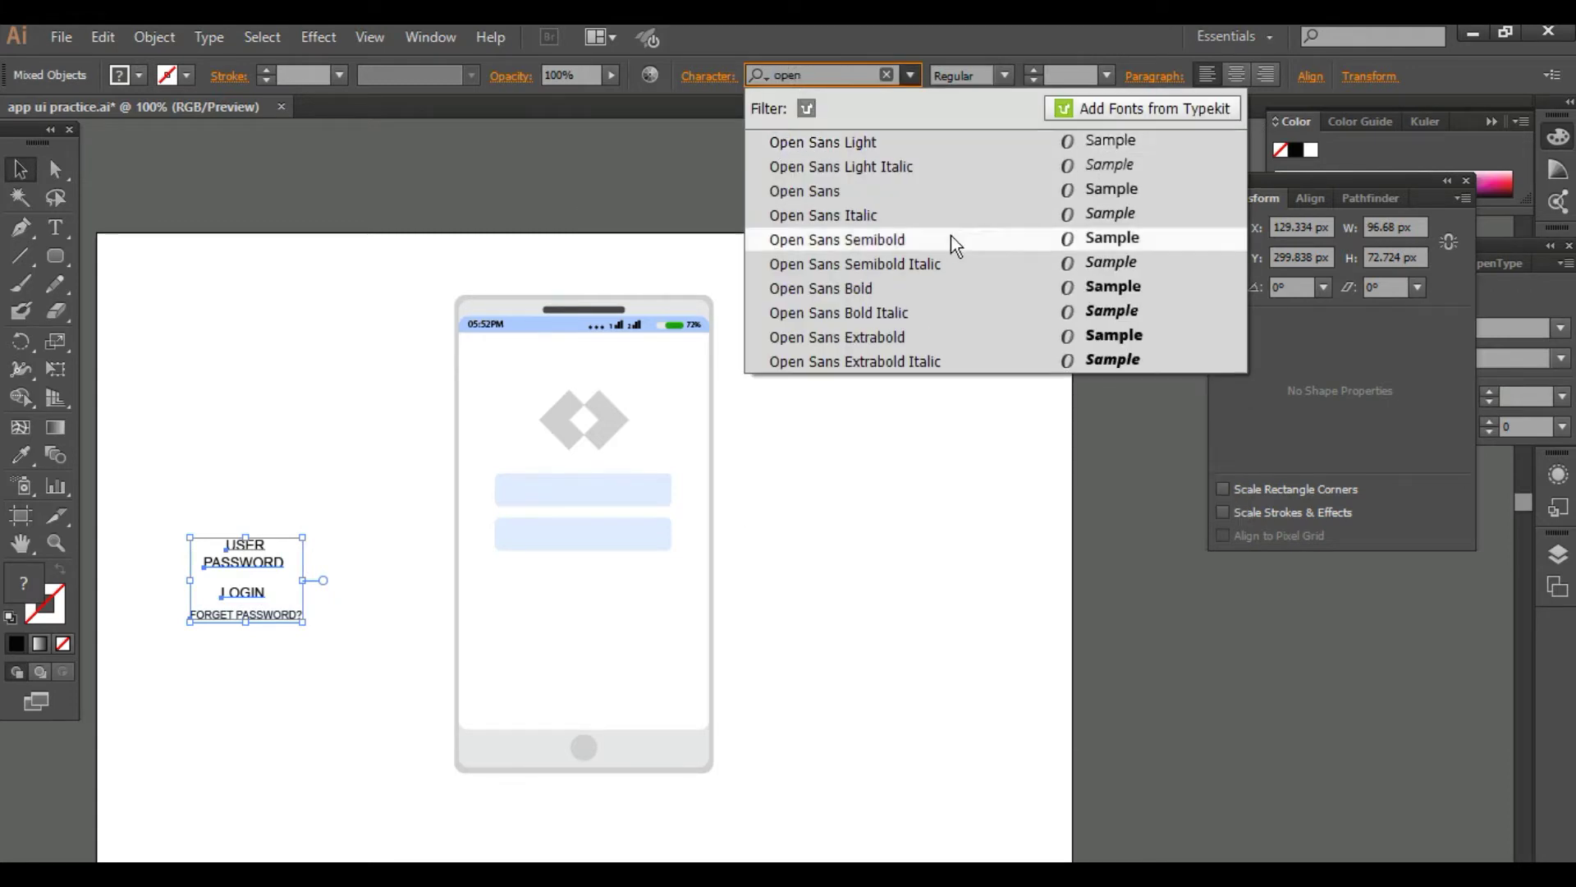
pyautogui.click(886, 142)
pyautogui.click(289, 531)
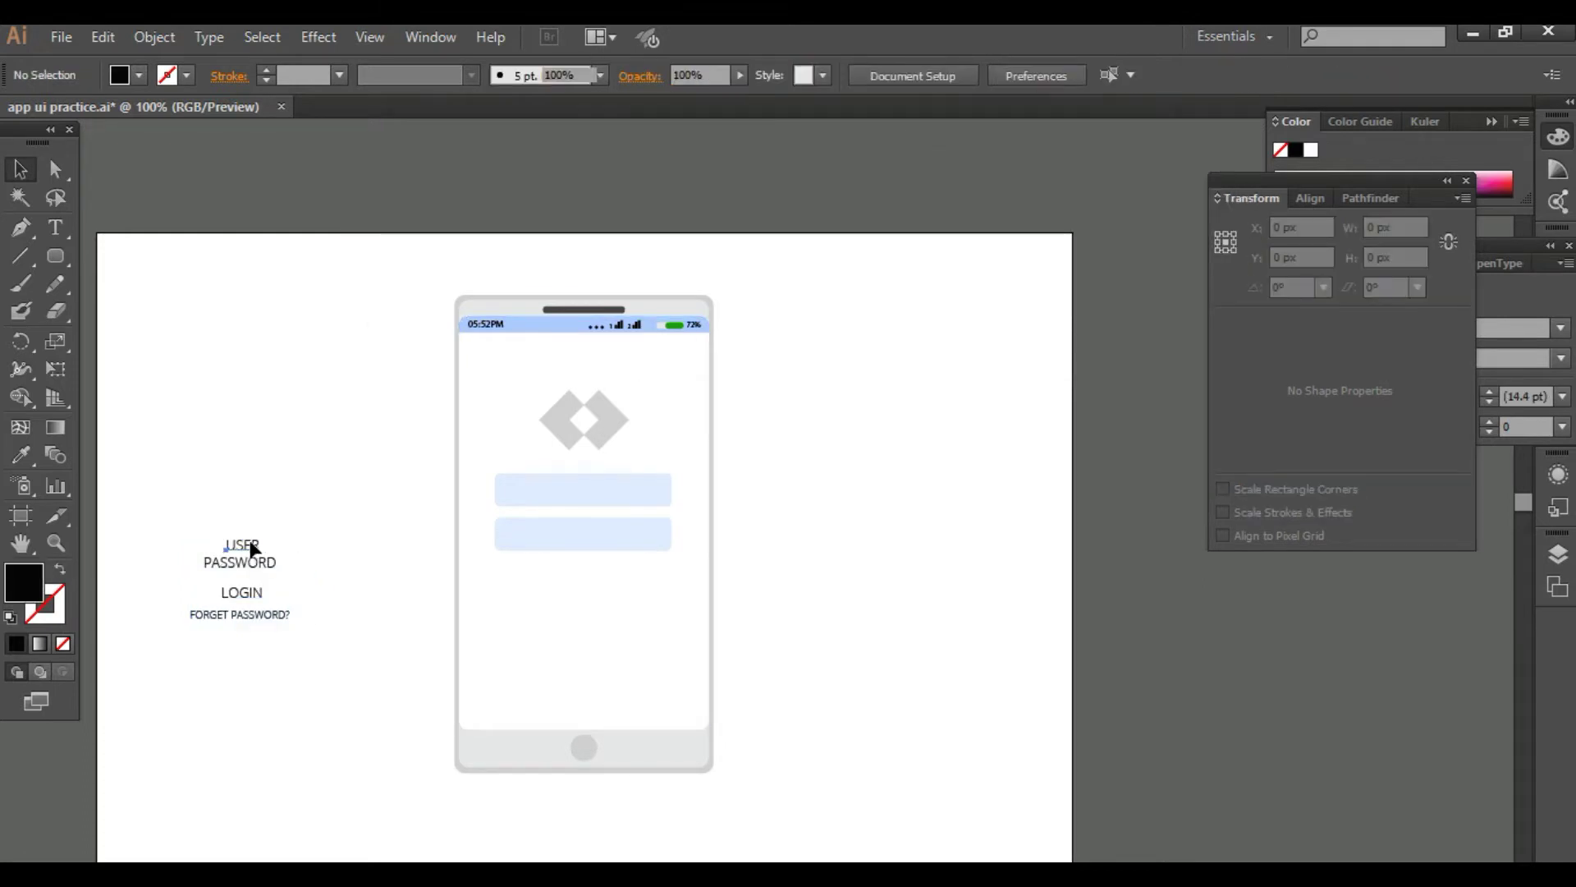
# Step: Move the USER label onto the upper rounded rectangle and bring it to the front
pyautogui.click(249, 547)
pyautogui.click(284, 565)
pyautogui.moveTo(247, 544); pyautogui.dragTo(584, 485)
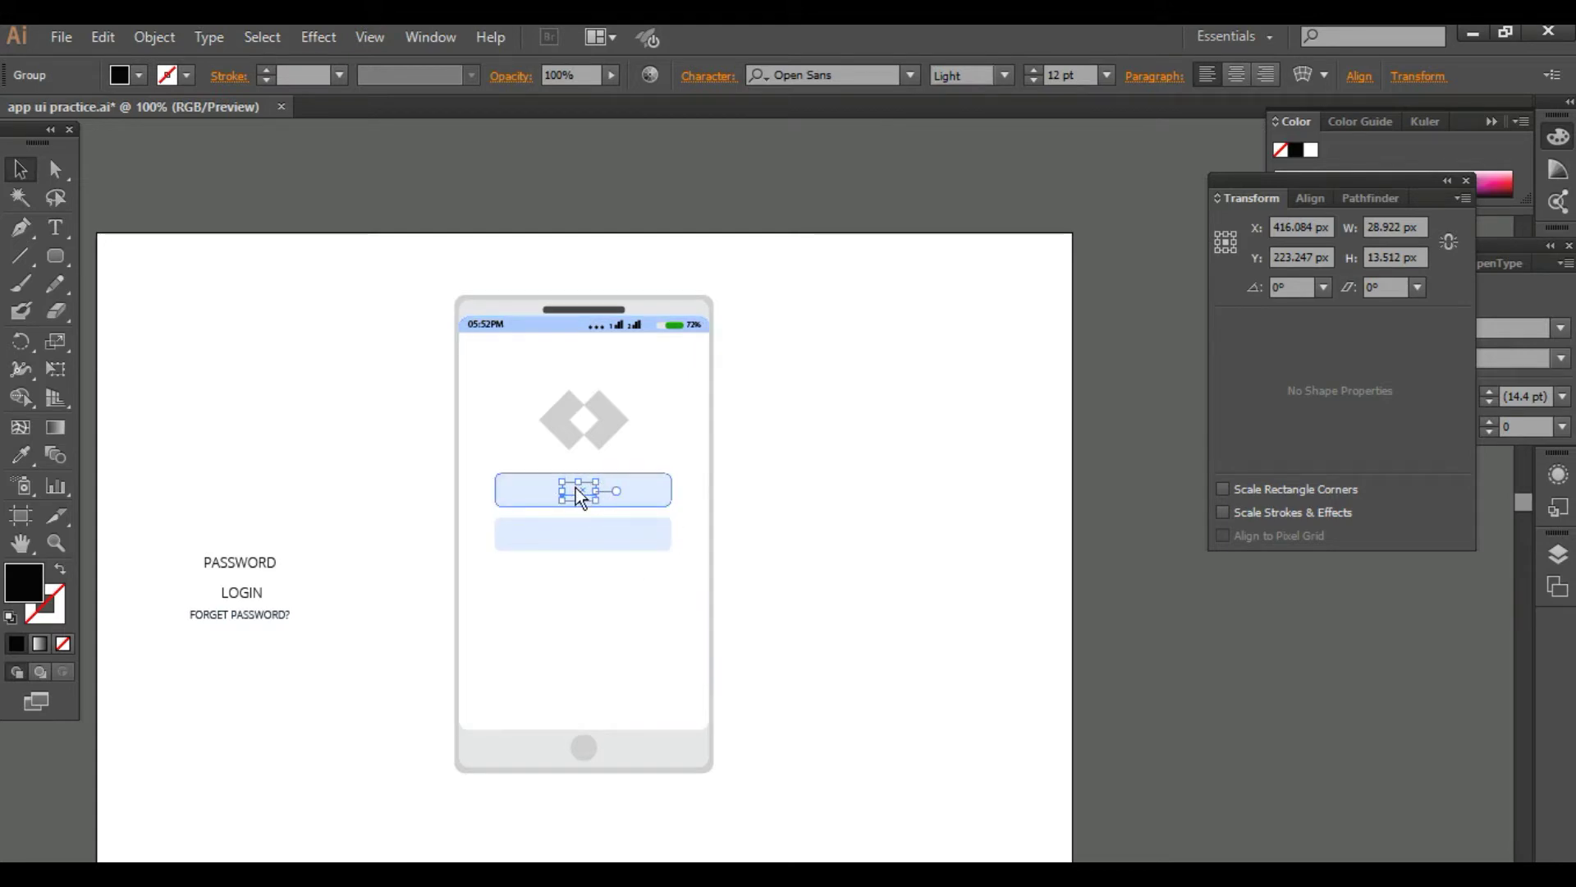
pyautogui.rightClick(574, 488)
pyautogui.moveTo(662, 684)
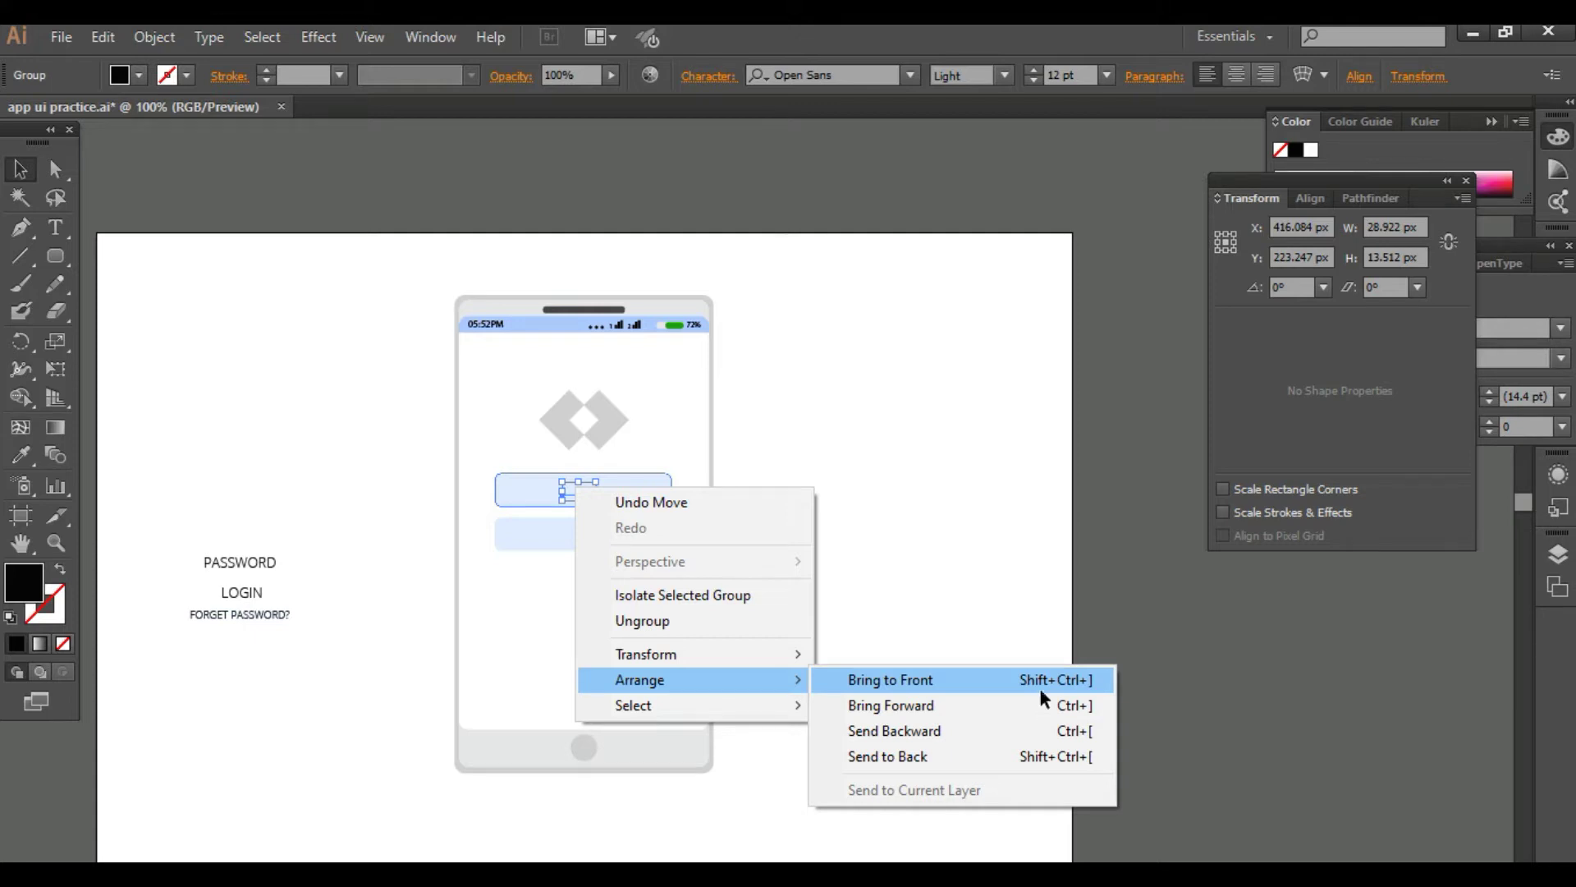
pyautogui.click(1038, 685)
pyautogui.click(865, 655)
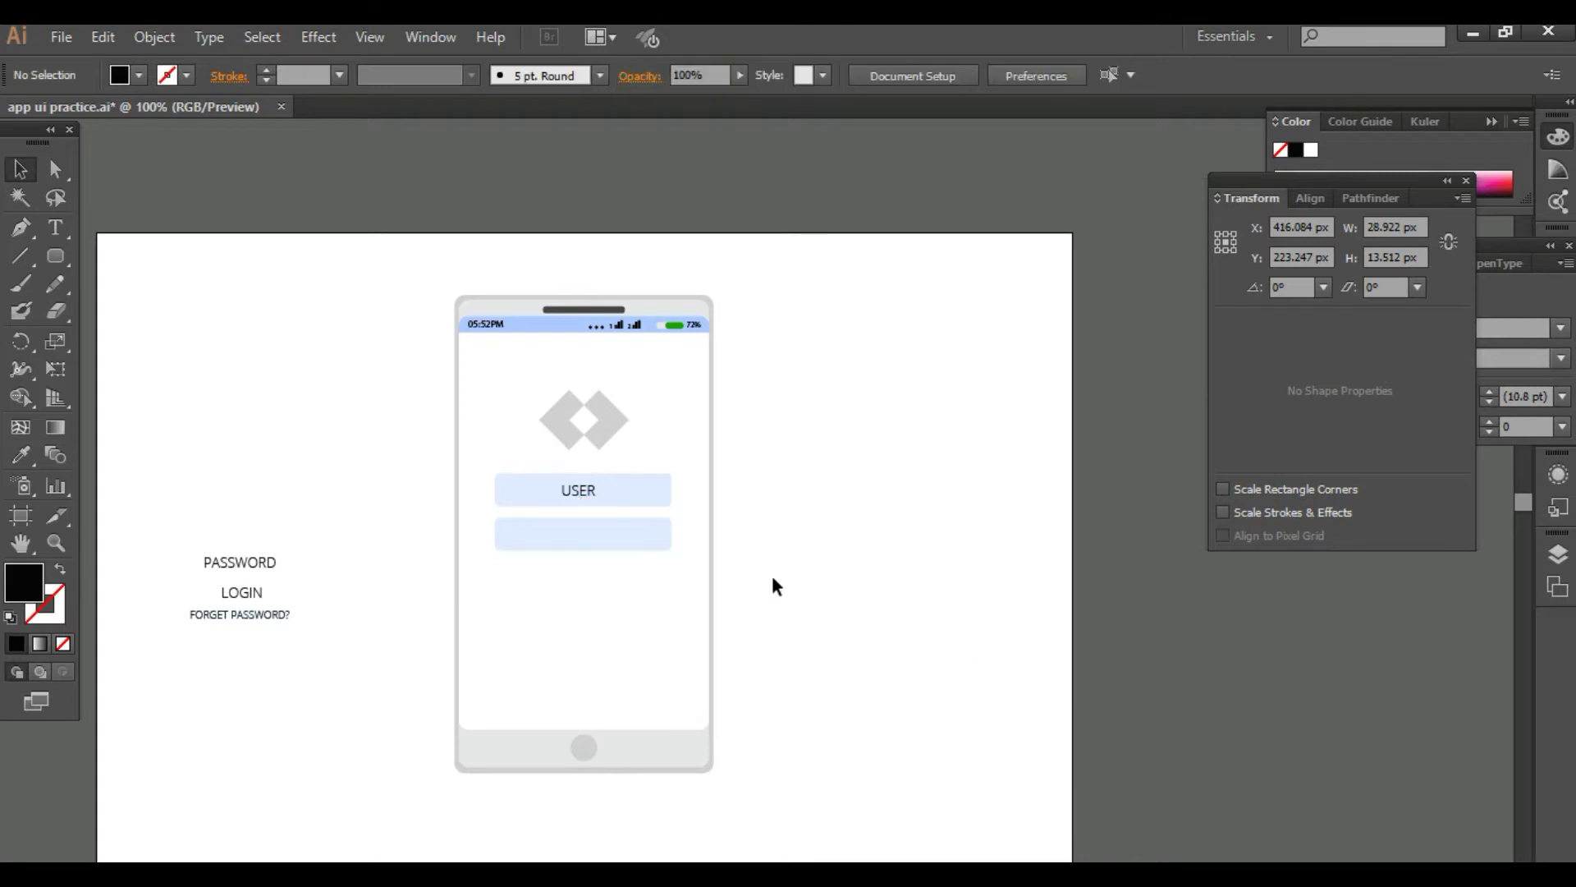
# Step: Center the USER label on the upper rounded rectangle and group the two
pyautogui.click(598, 488)
pyautogui.click(583, 489)
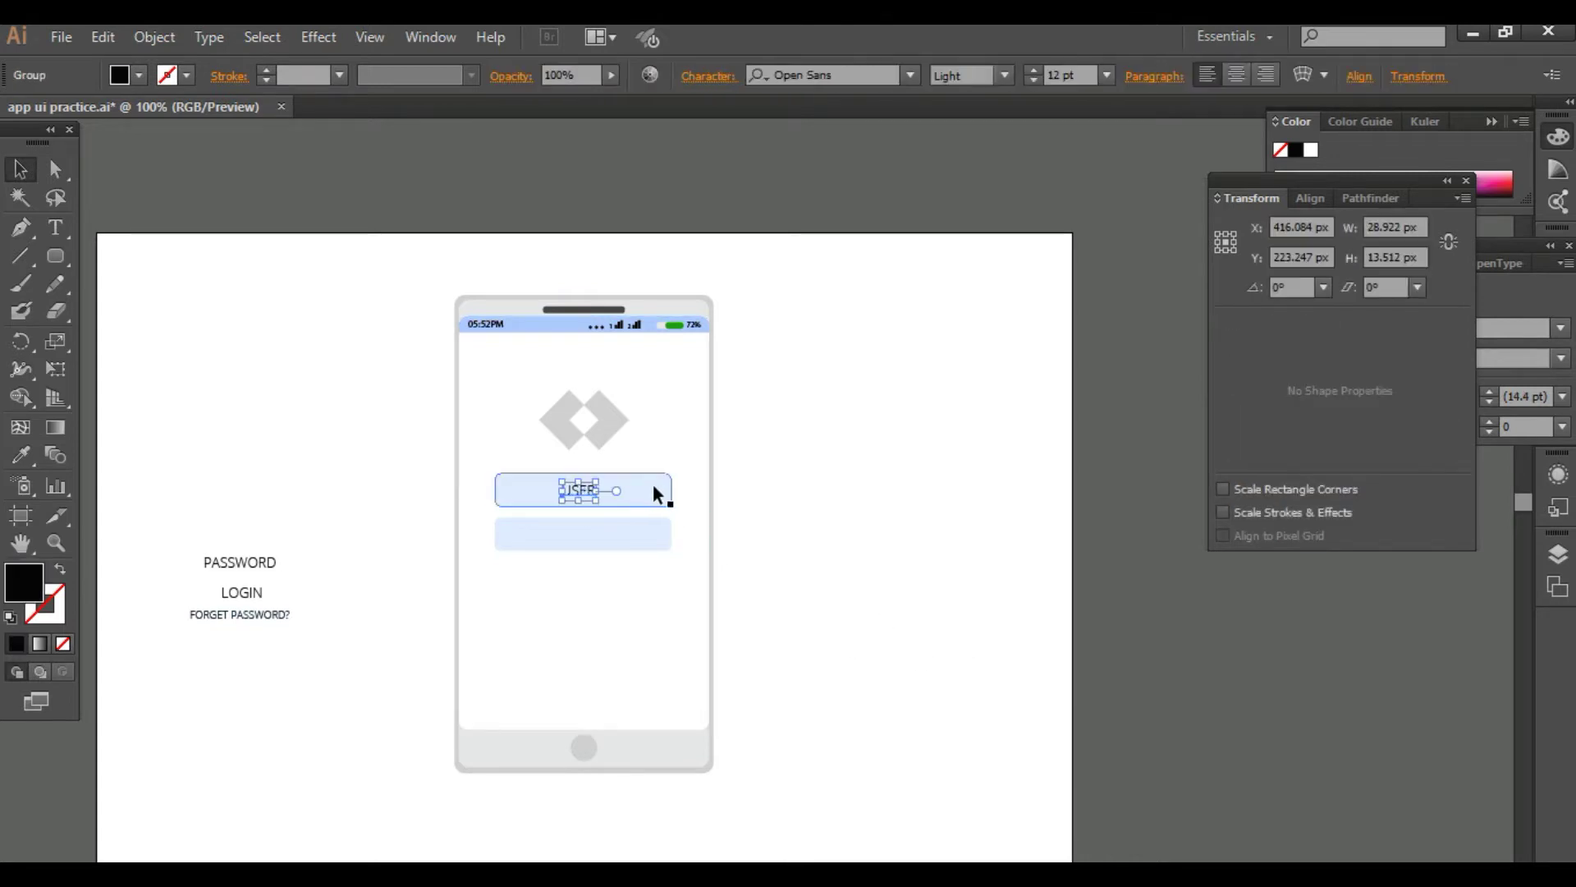
pyautogui.keyDown('shift'); pyautogui.click(653, 486); pyautogui.keyUp('shift')
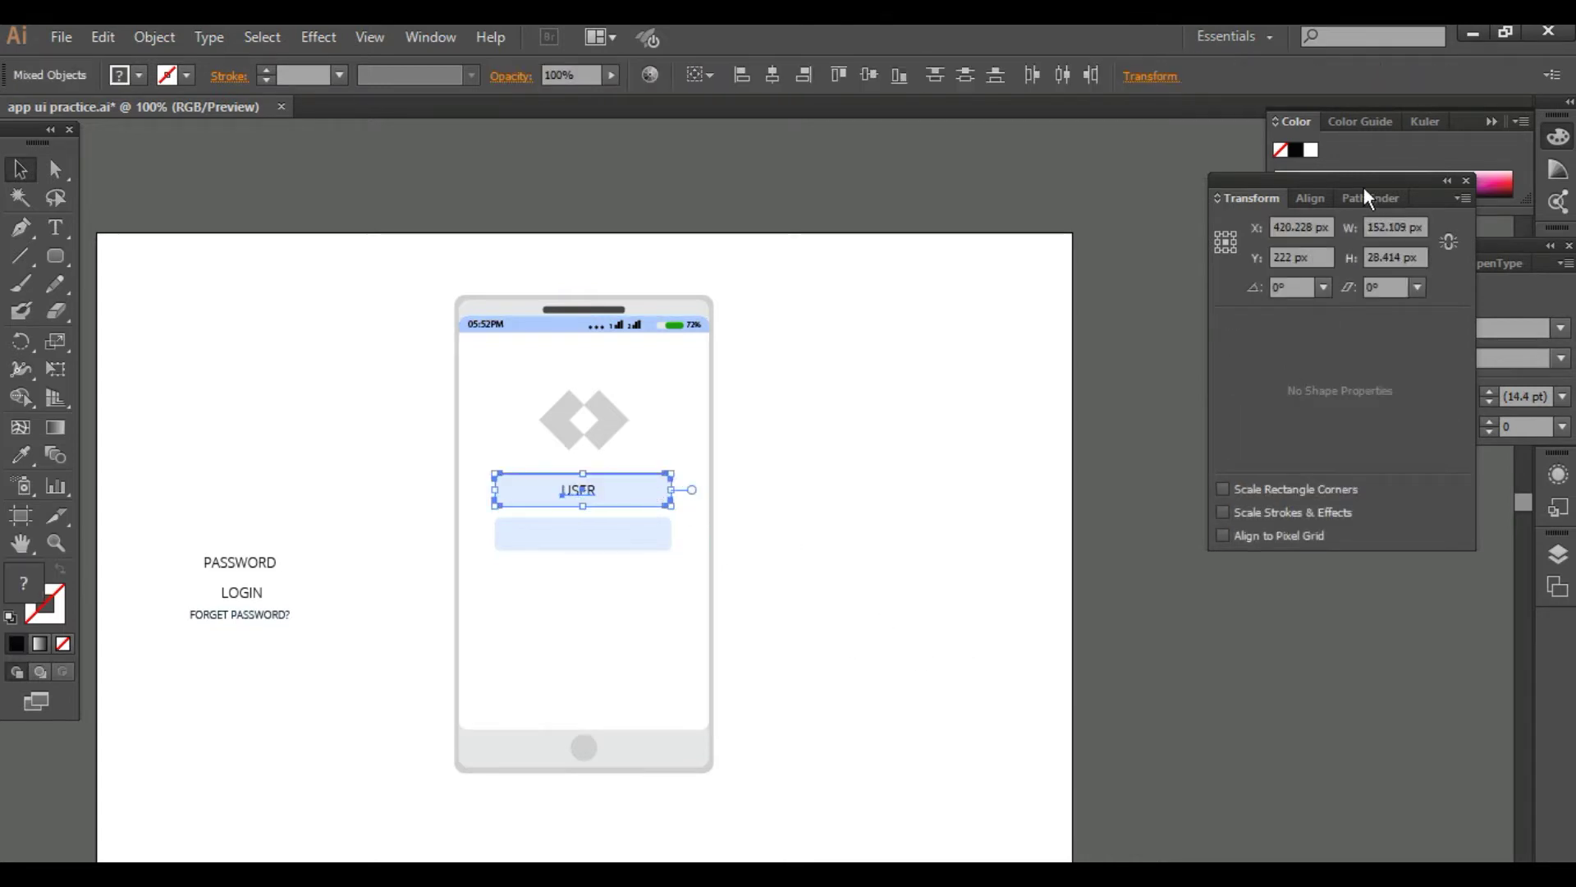
pyautogui.click(1311, 199)
pyautogui.click(1265, 256)
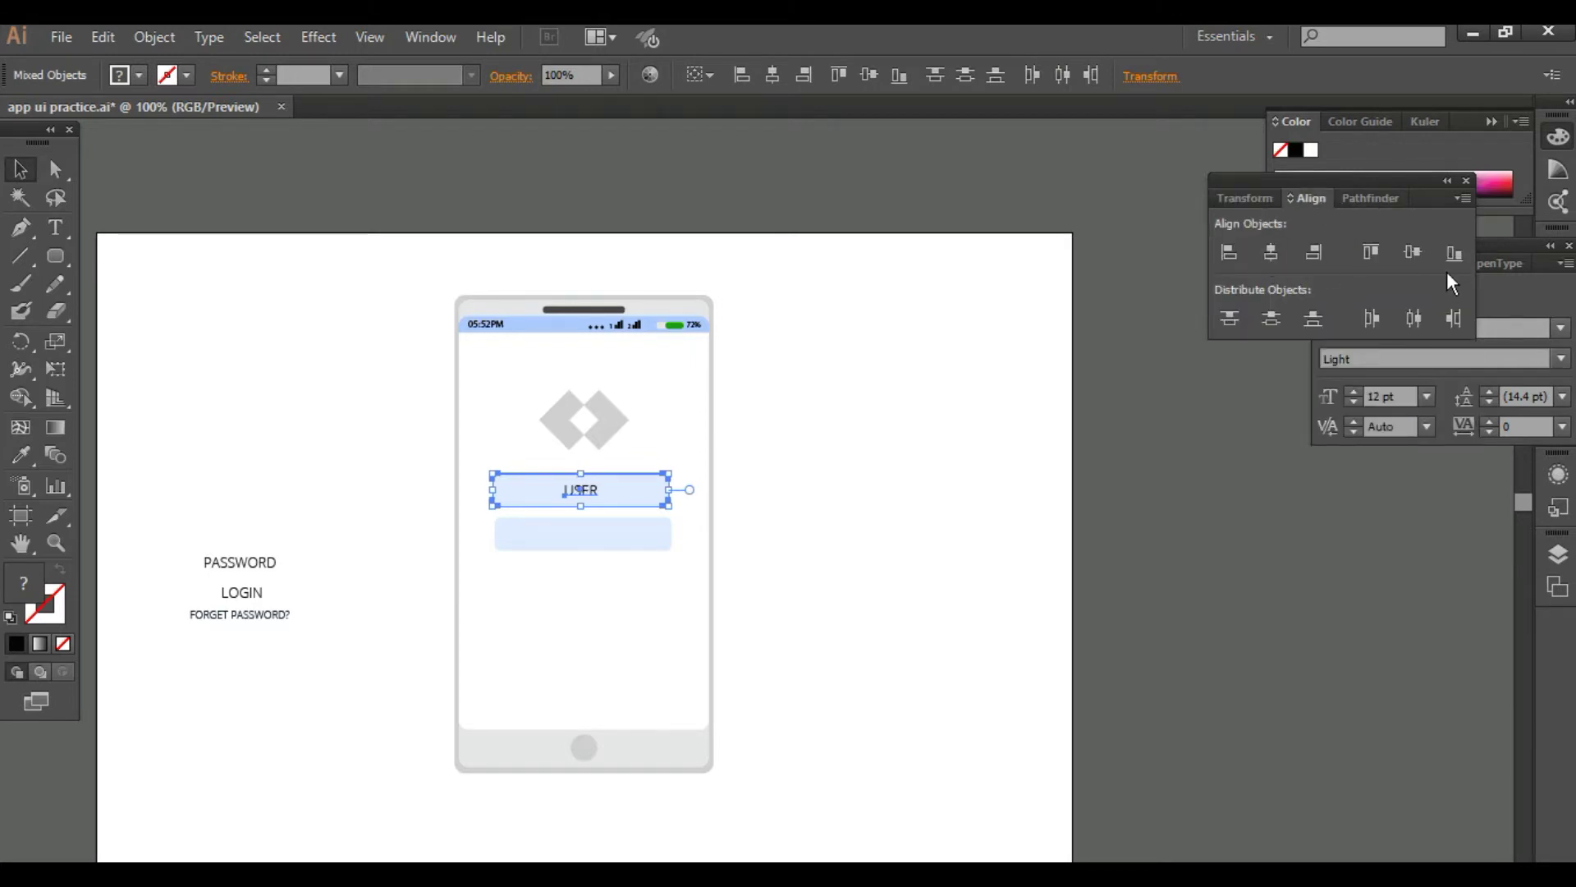
pyautogui.rightClick(606, 490)
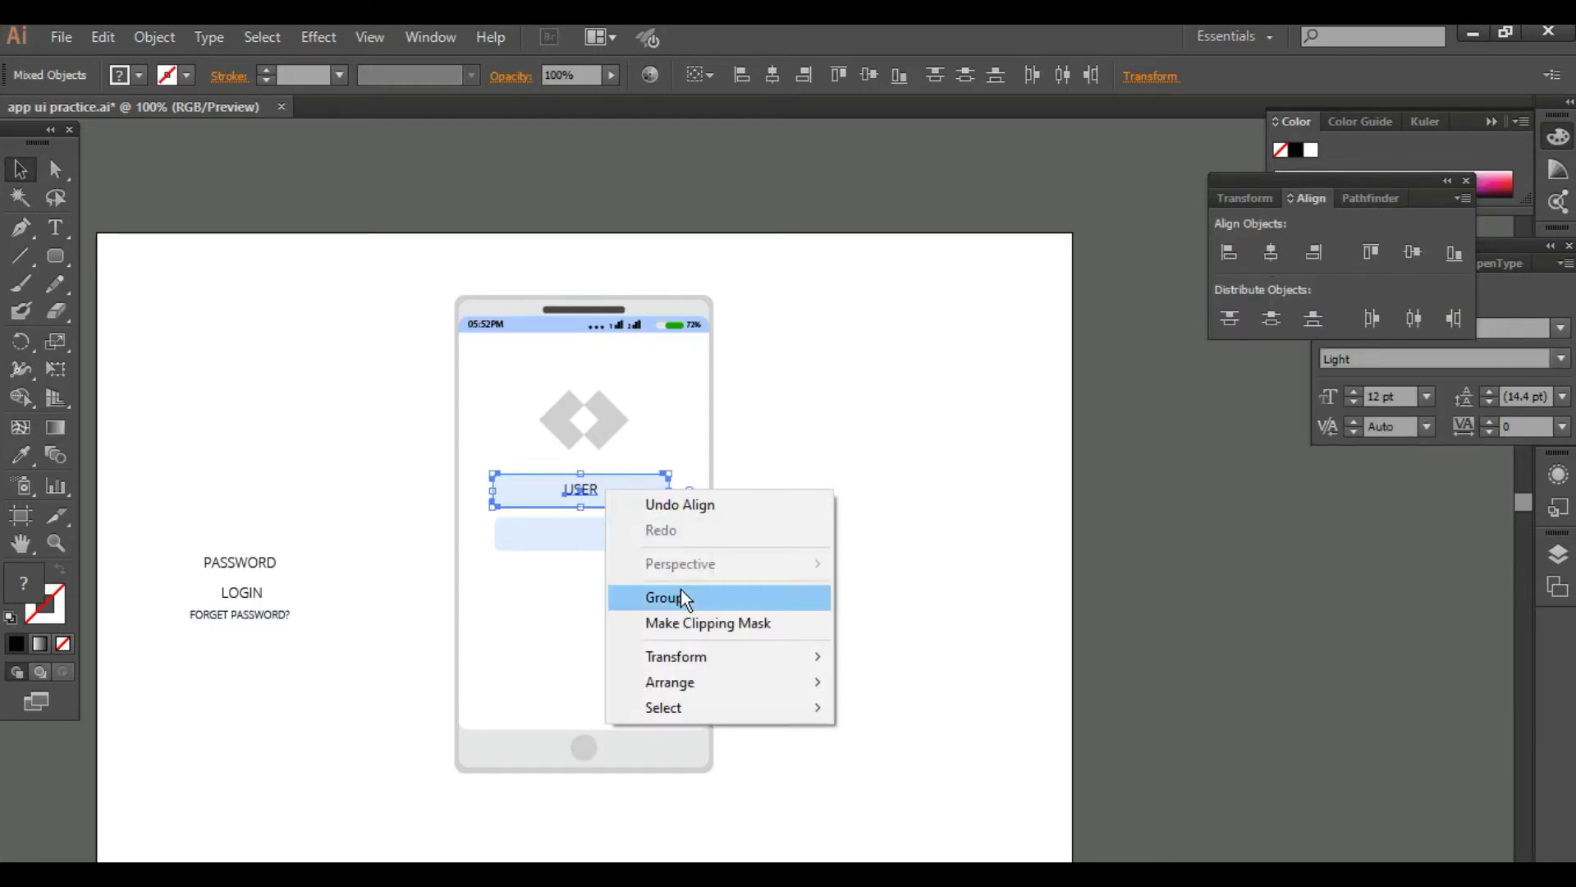
pyautogui.click(682, 593)
# Step: Move the PASSWORD label onto the lower rounded rectangle and bring it to the front
pyautogui.moveTo(252, 563); pyautogui.dragTo(602, 531)
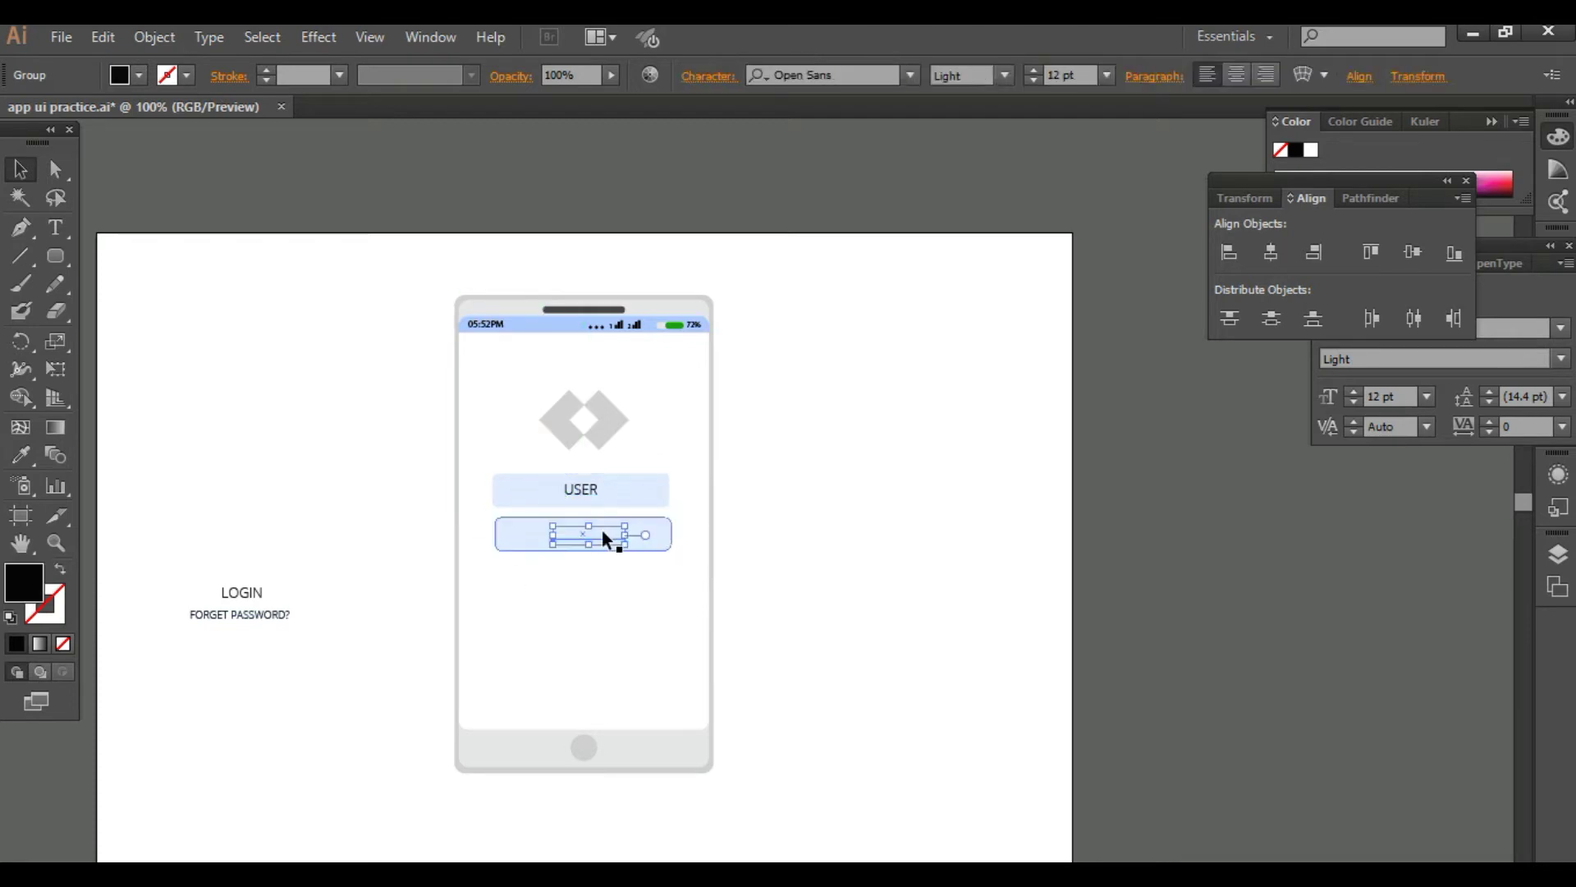
pyautogui.rightClick(602, 534)
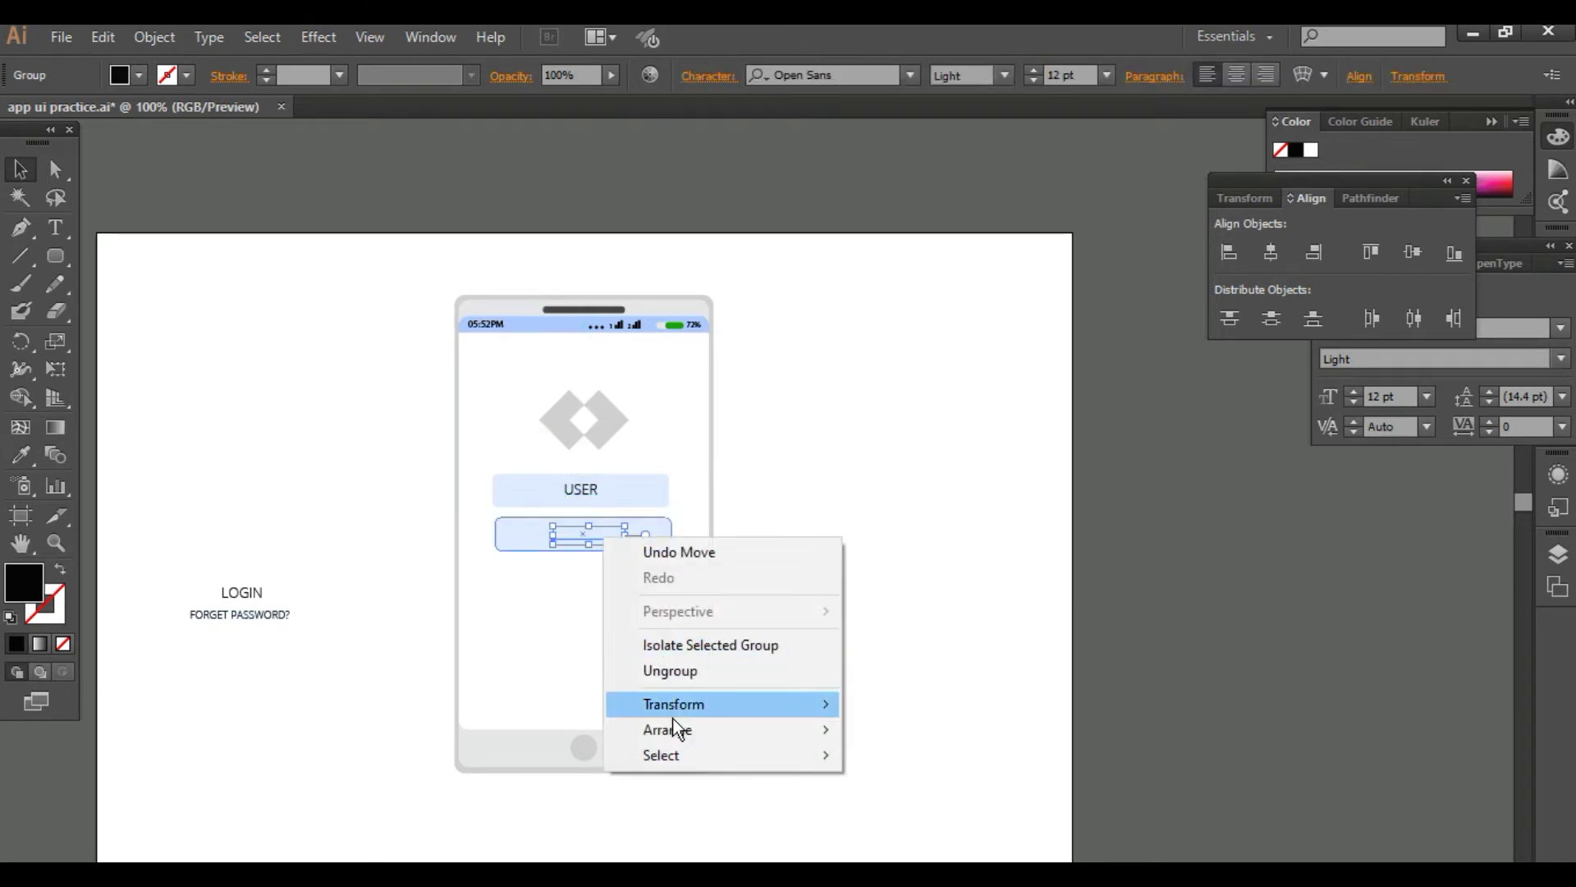
pyautogui.moveTo(673, 729)
pyautogui.click(944, 729)
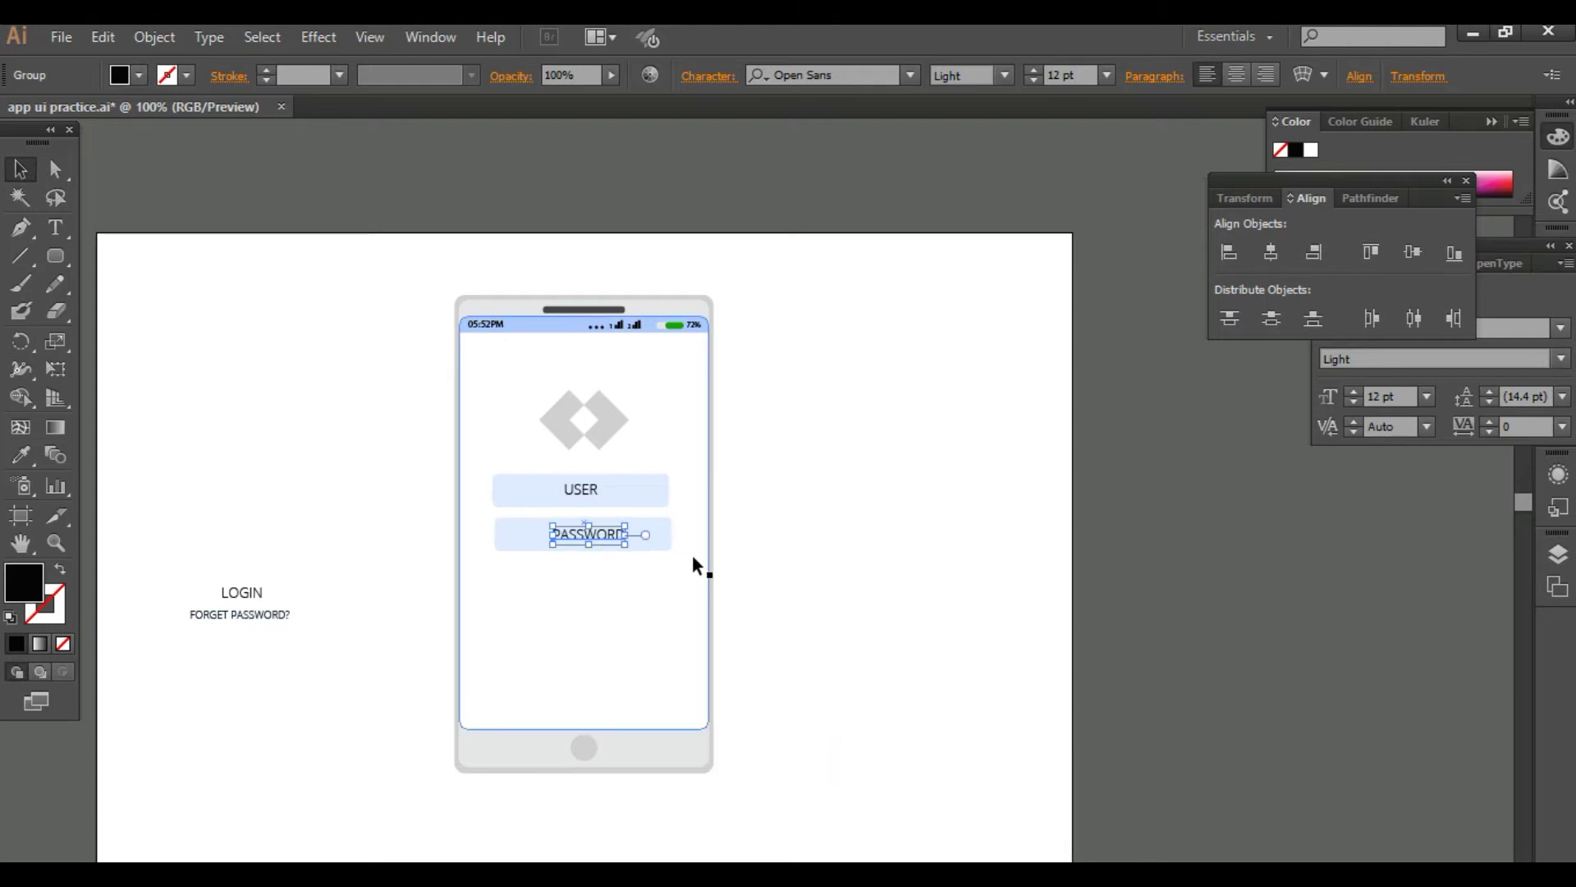
# Step: Center the PASSWORD label horizontally and vertically on the lower rounded rectangle and group the two
pyautogui.keyDown('shift'); pyautogui.click(658, 534); pyautogui.keyUp('shift')
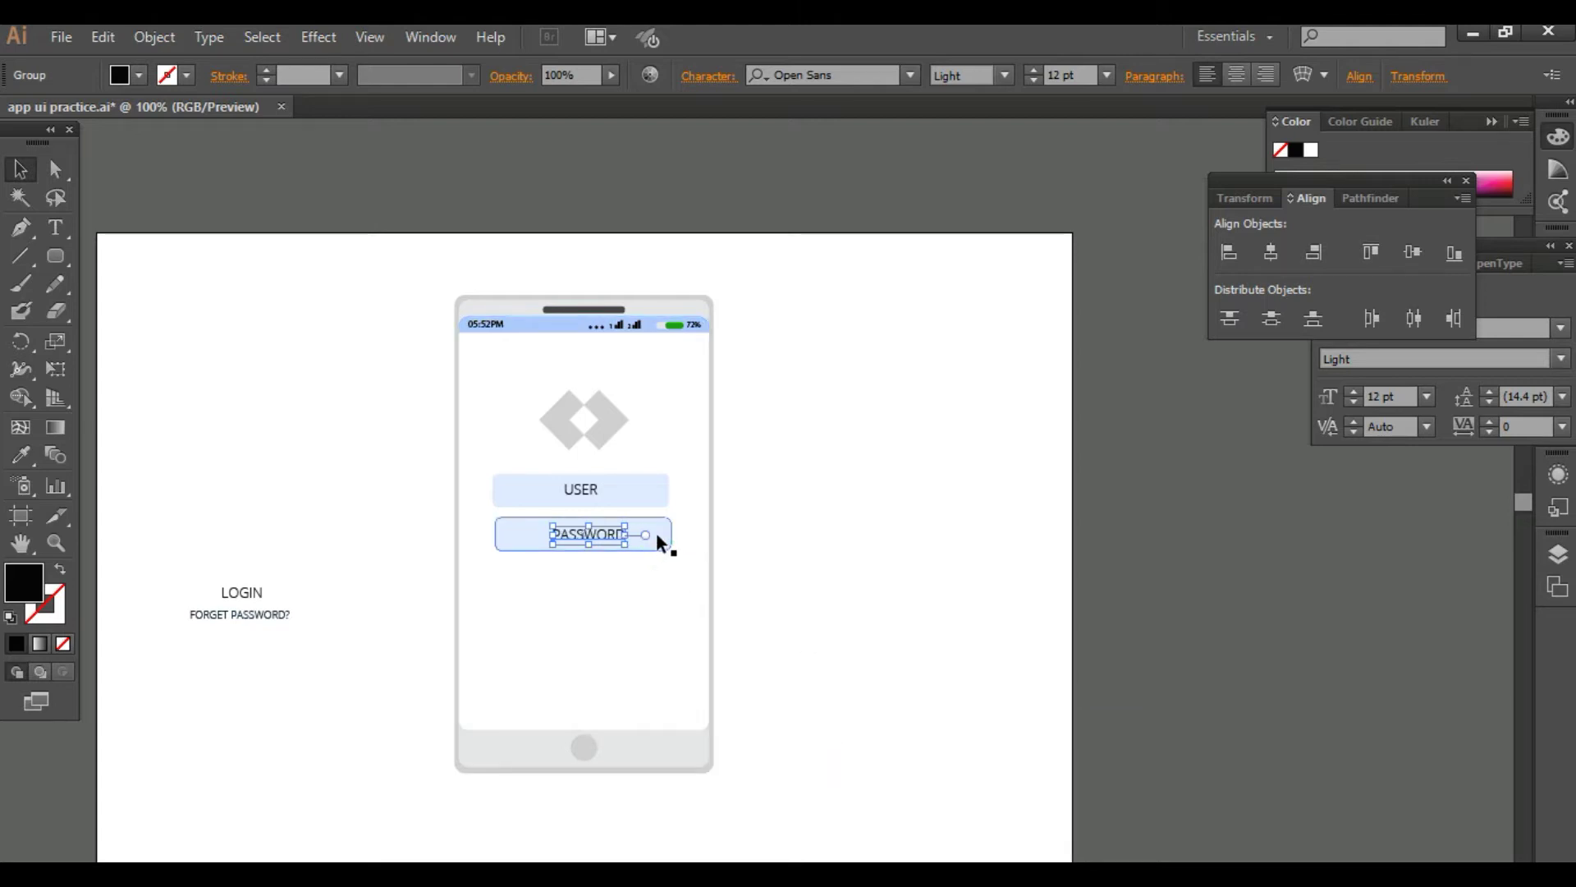
pyautogui.click(1272, 253)
pyautogui.click(1412, 251)
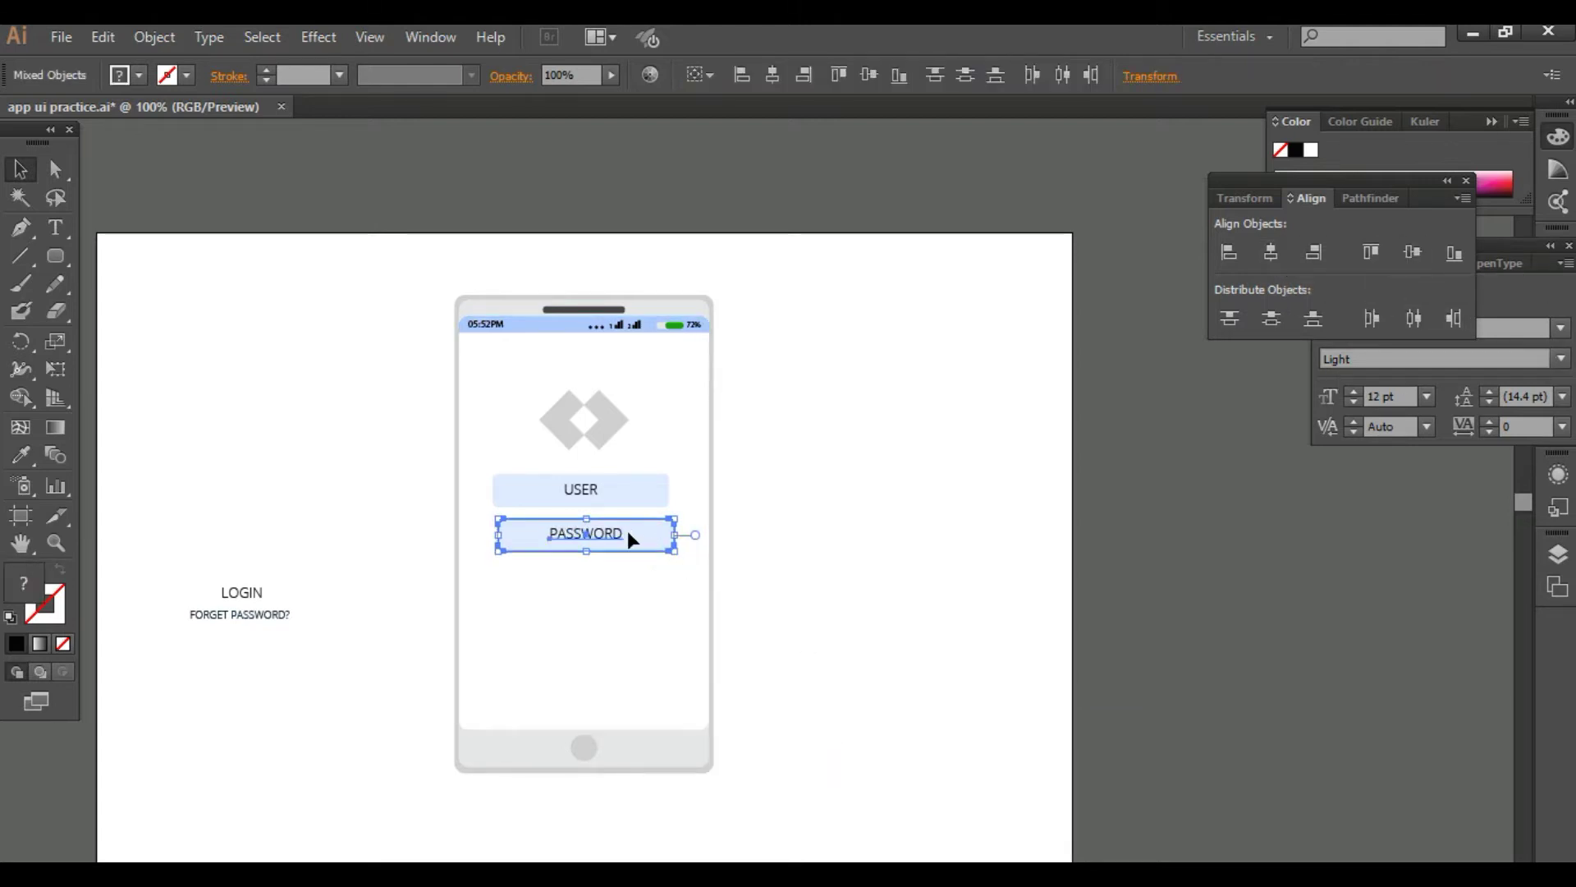
pyautogui.rightClick(631, 544)
pyautogui.click(718, 648)
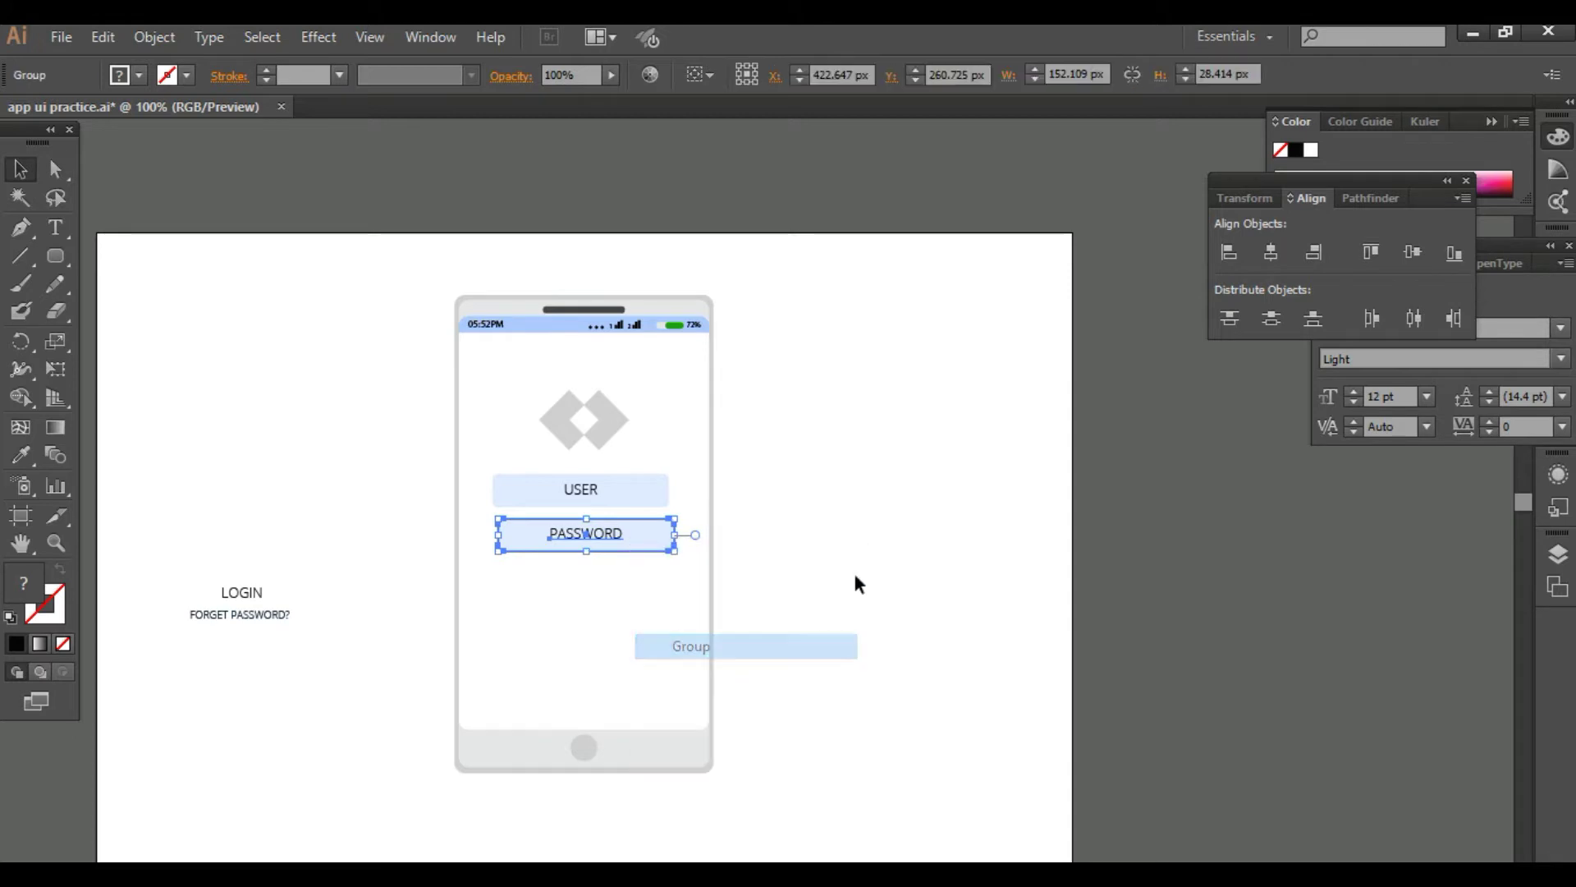
pyautogui.click(829, 568)
# Step: Align the USER field, the PASSWORD field and the logo to the horizontal center of the phone mockup
pyautogui.click(639, 524)
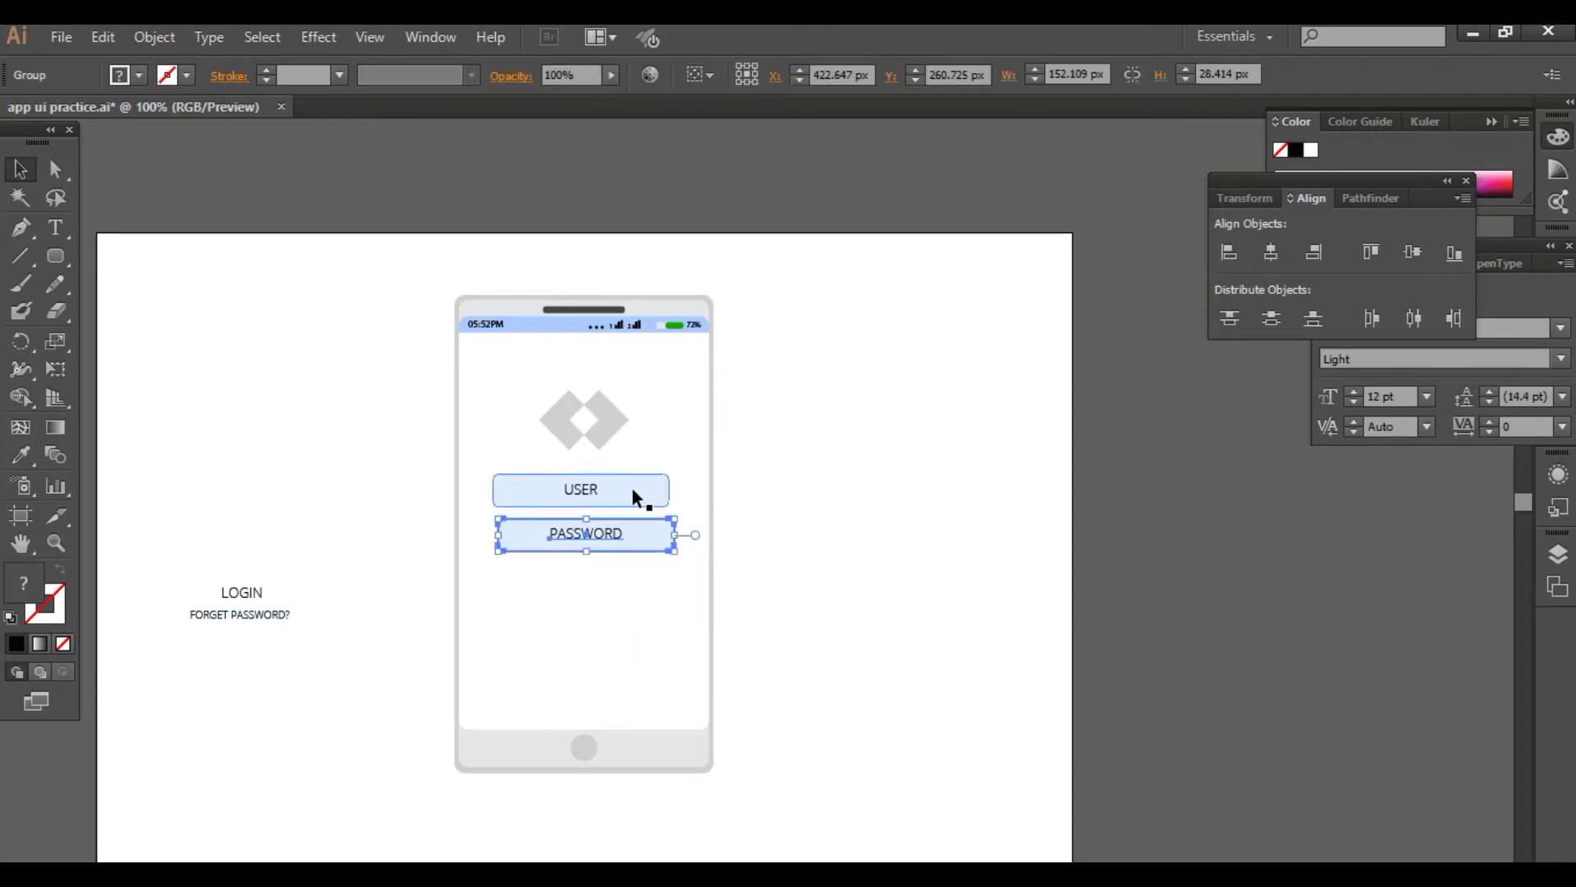
pyautogui.keyDown('shift'); pyautogui.click(618, 419); pyautogui.keyUp('shift')
pyautogui.keyDown('shift'); pyautogui.click(604, 319); pyautogui.keyUp('shift')
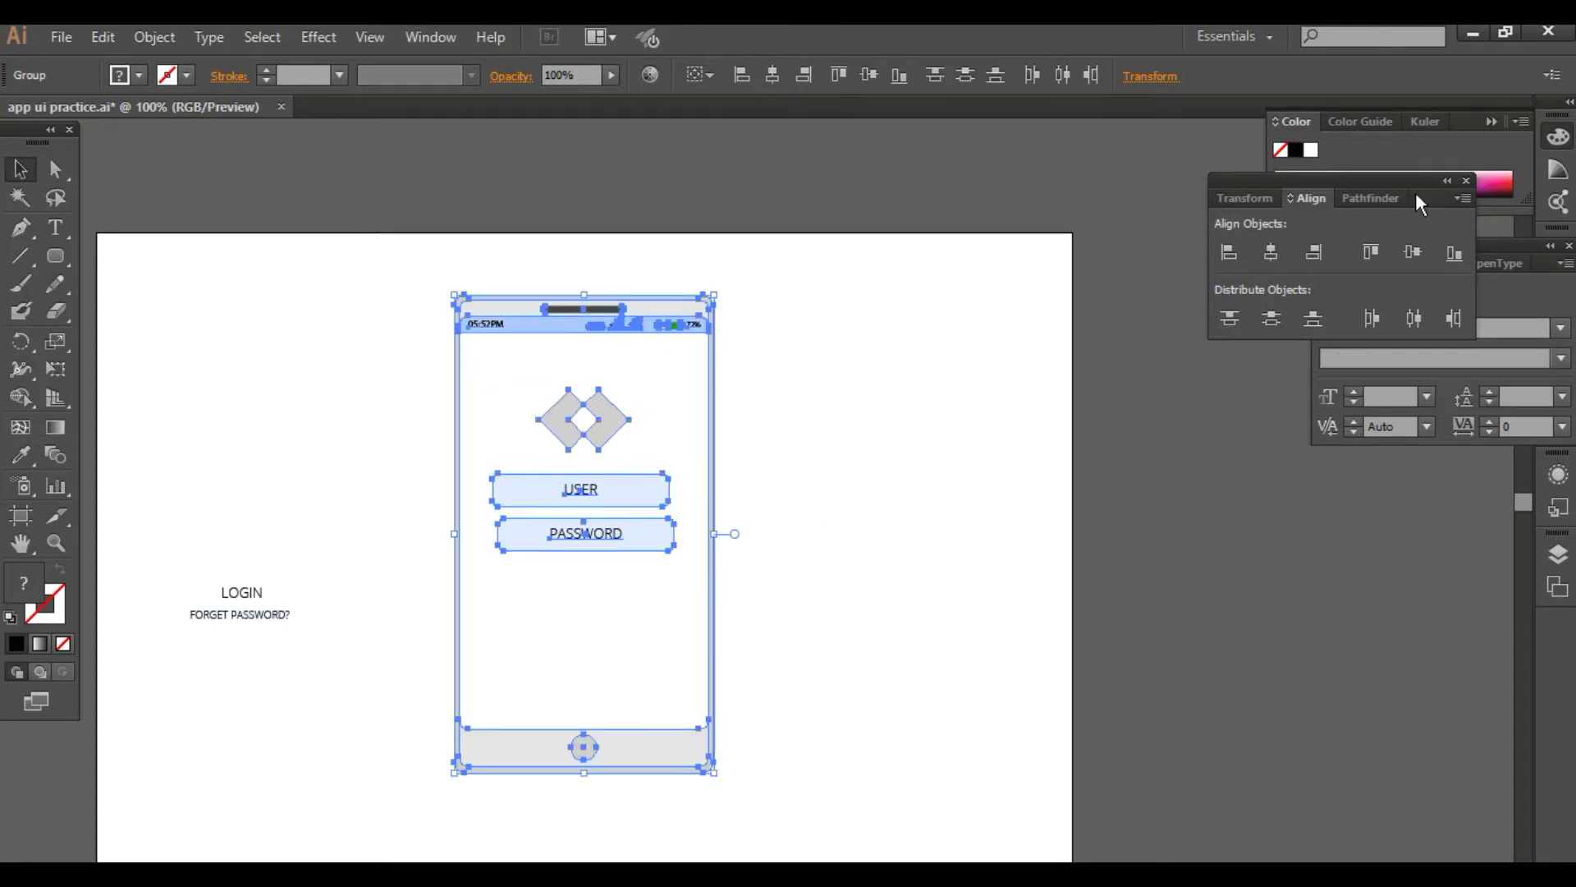
pyautogui.click(1271, 253)
pyautogui.click(917, 502)
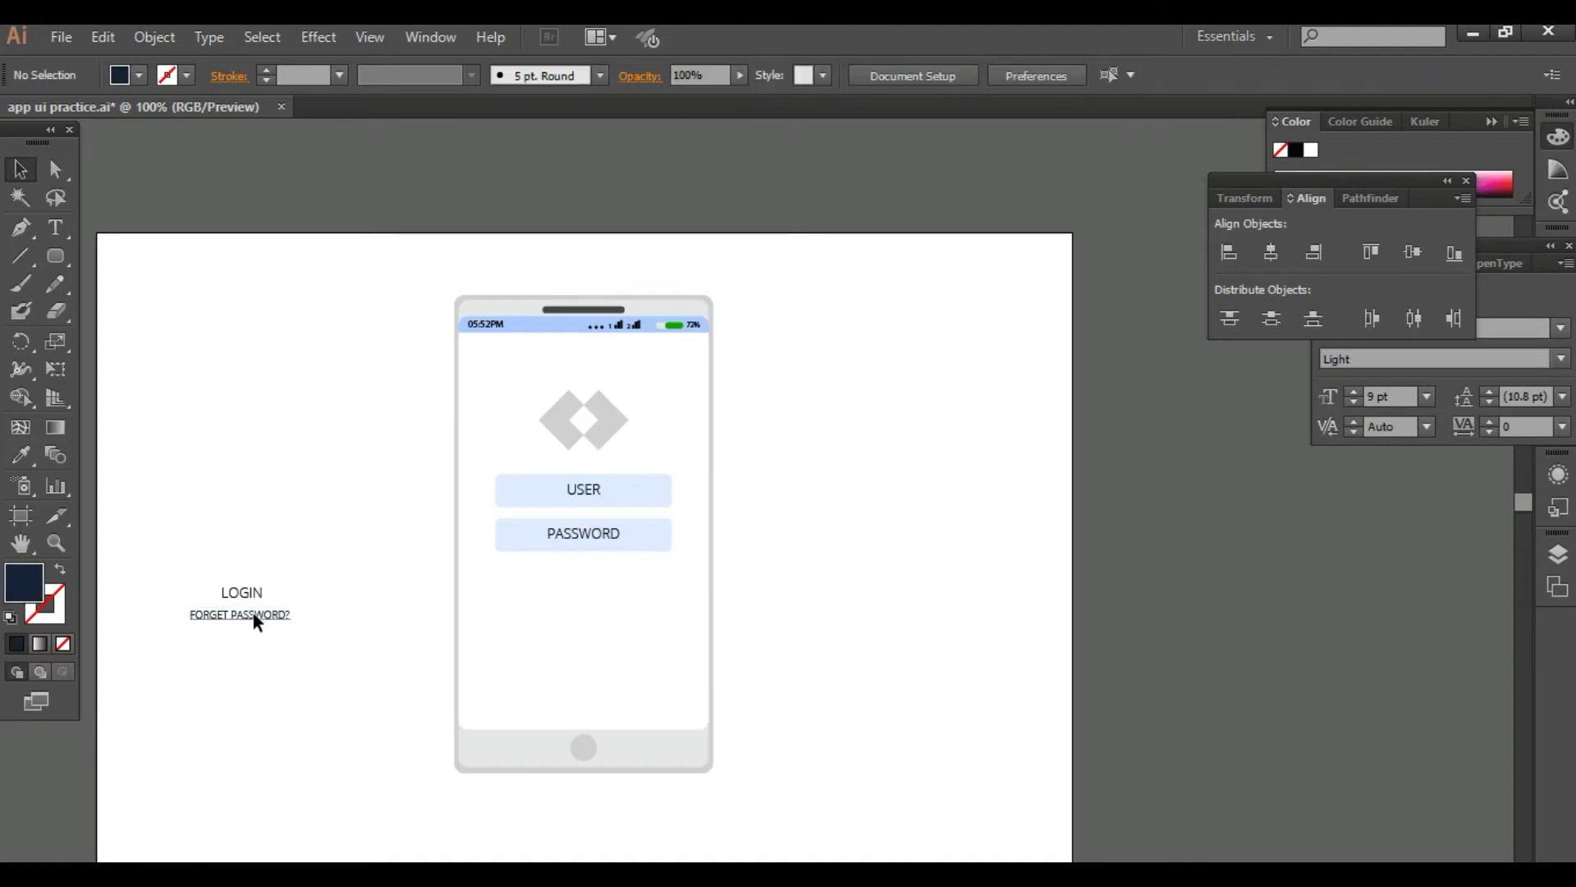
# Step: Move the FORGET PASSWORD? label to the bottom of the phone's white screen and center it horizontally with the mockup
pyautogui.moveTo(253, 614); pyautogui.dragTo(594, 719)
pyautogui.click(591, 817)
pyautogui.click(586, 717)
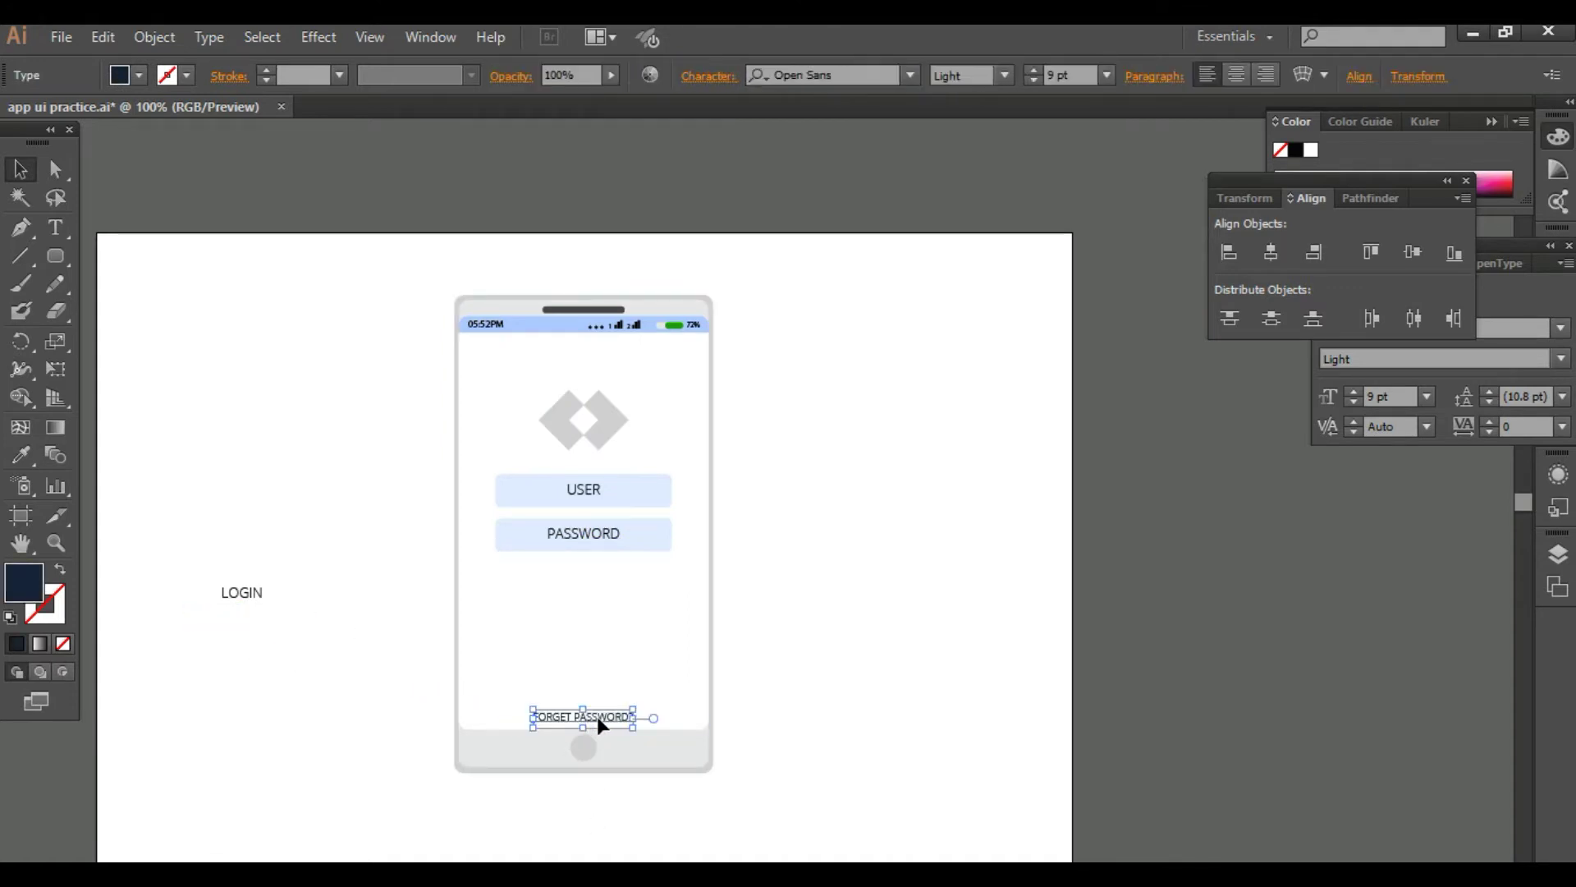
pyautogui.click(603, 815)
pyautogui.moveTo(605, 817); pyautogui.dragTo(817, 363)
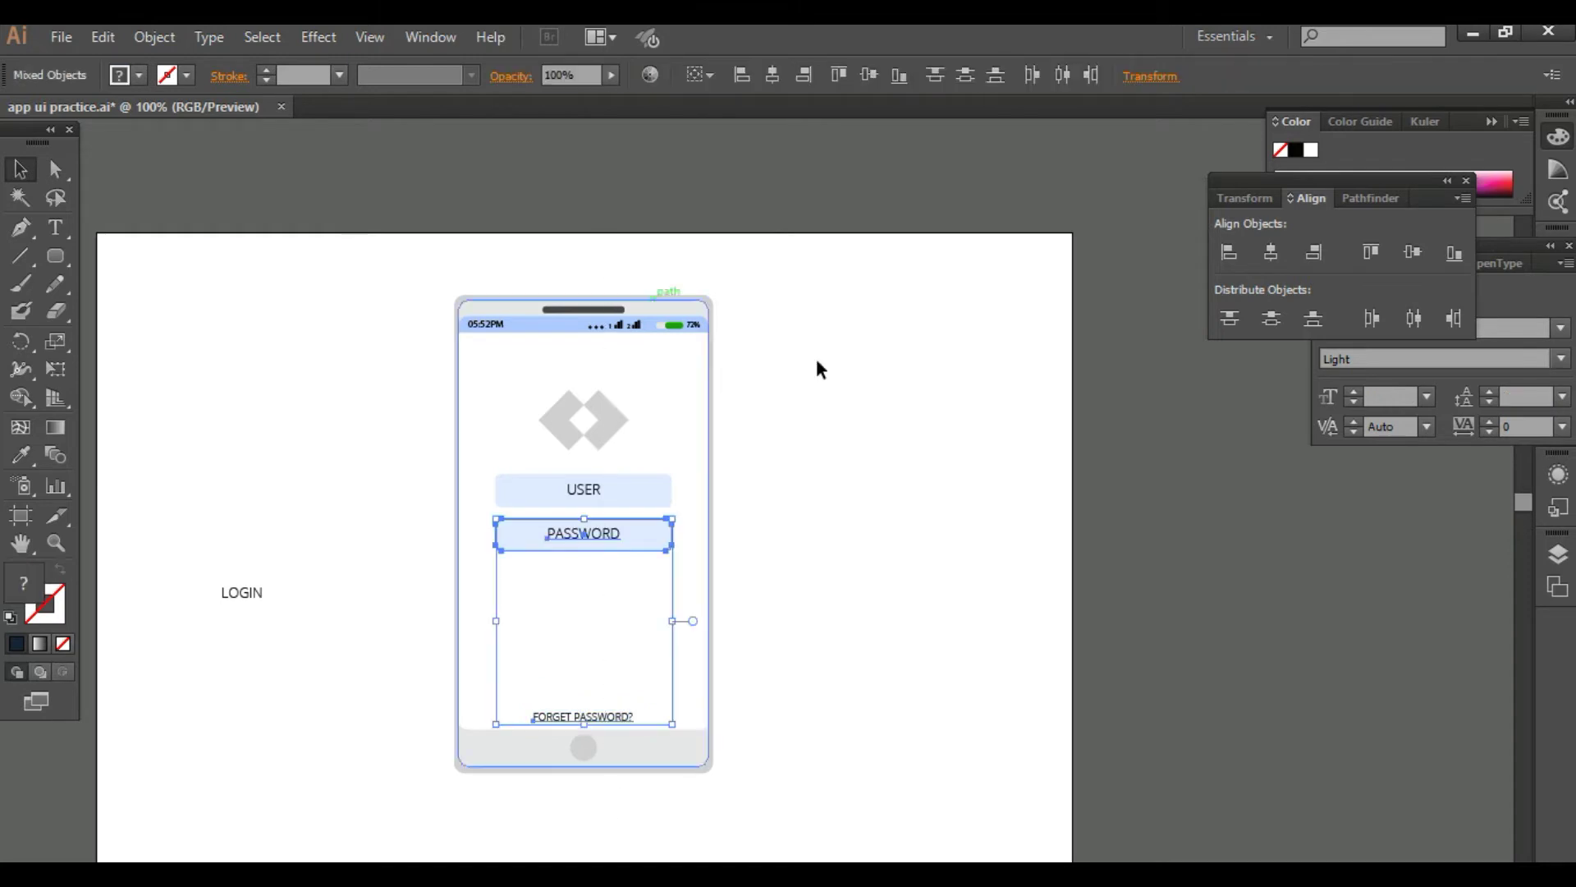
pyautogui.click(733, 799)
pyautogui.moveTo(733, 799); pyautogui.dragTo(476, 286)
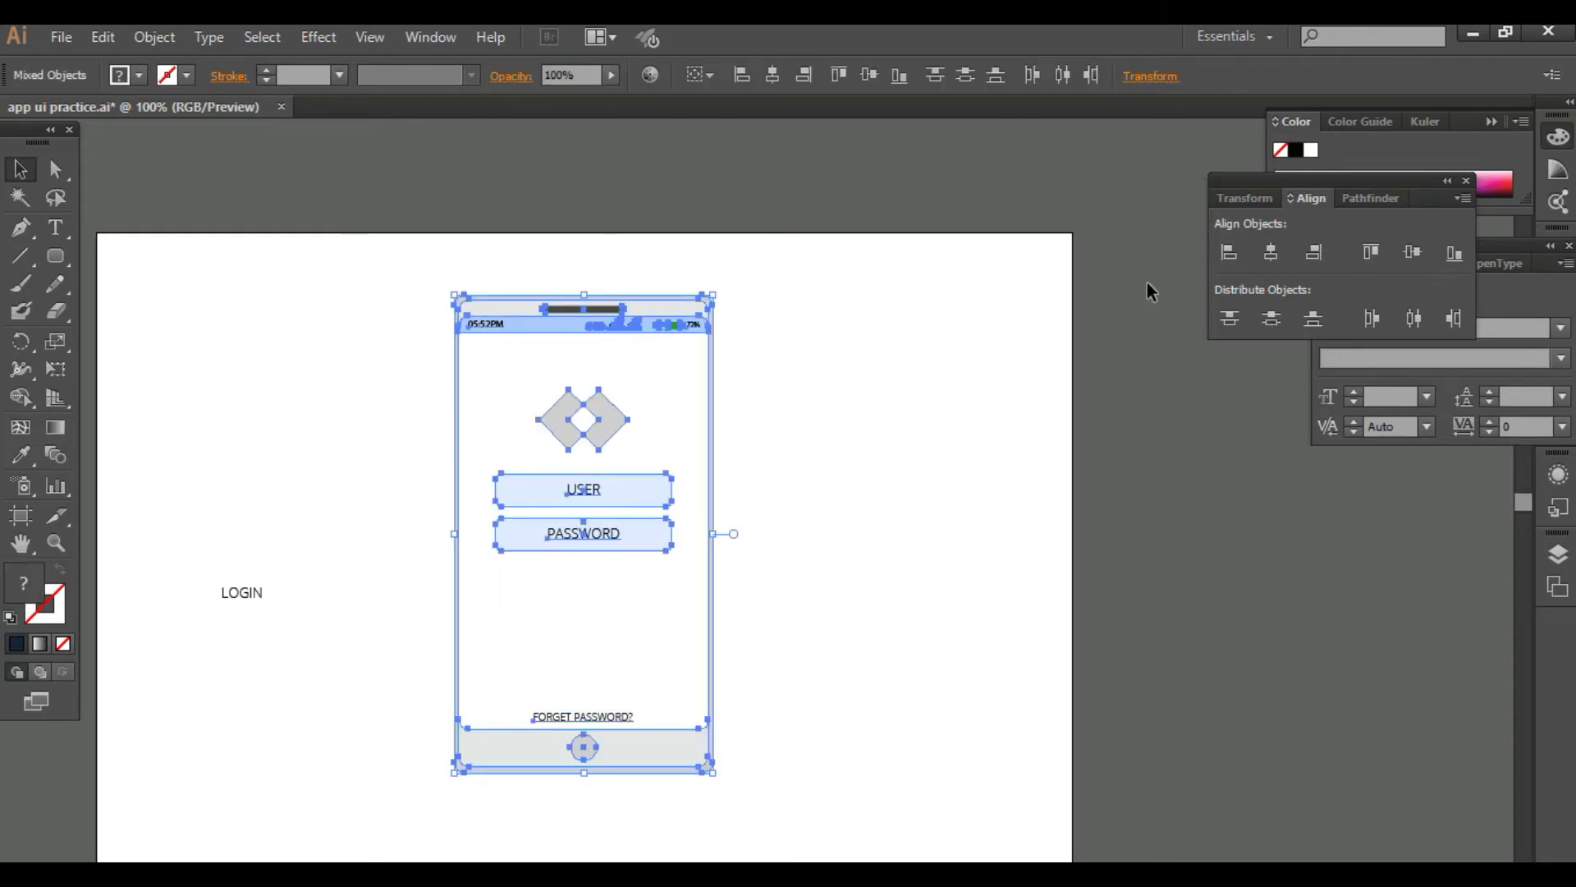
pyautogui.click(837, 534)
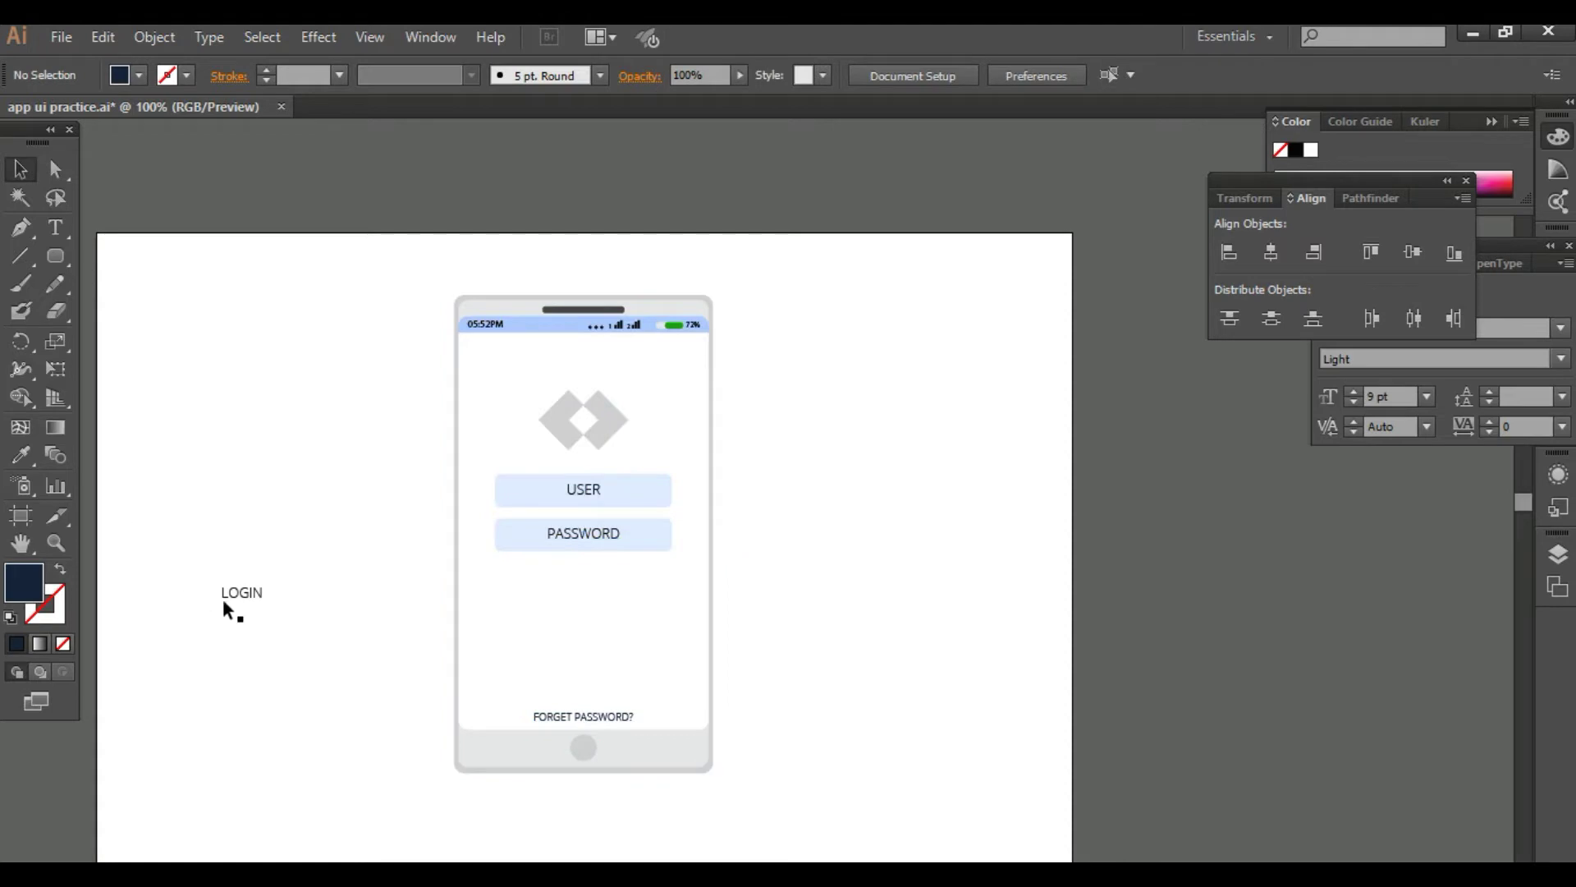
# Step: Draw a rounded rectangle about 57 by 23 px above the LOGIN label and swap its dark fill to the stroke
pyautogui.click(55, 256)
pyautogui.moveTo(206, 436); pyautogui.dragTo(274, 462)
pyautogui.press('v')
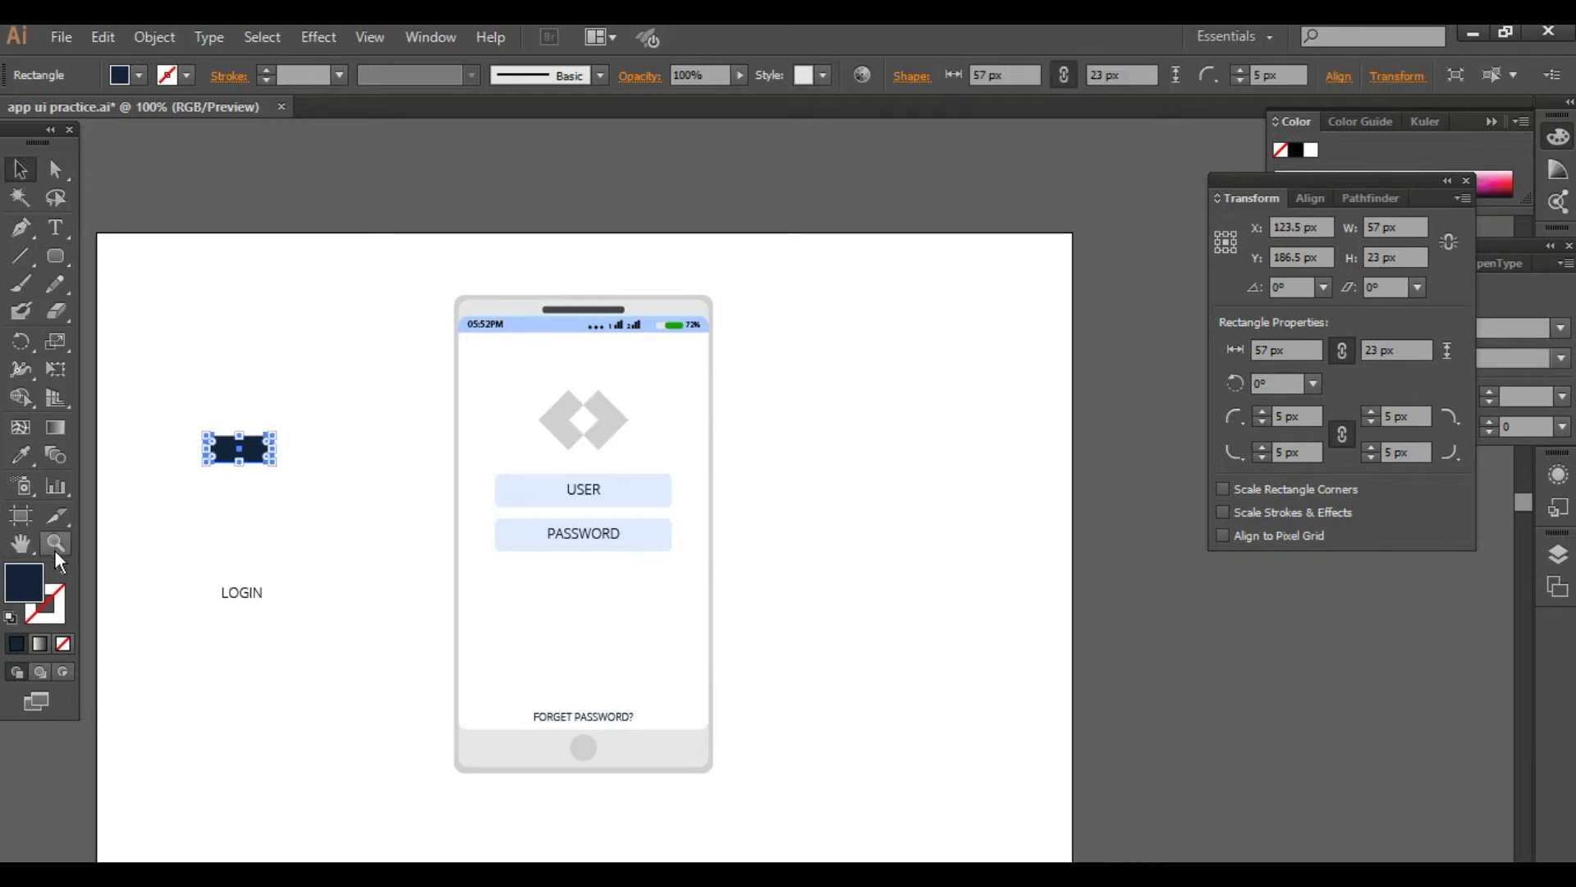
pyautogui.click(59, 566)
pyautogui.click(265, 188)
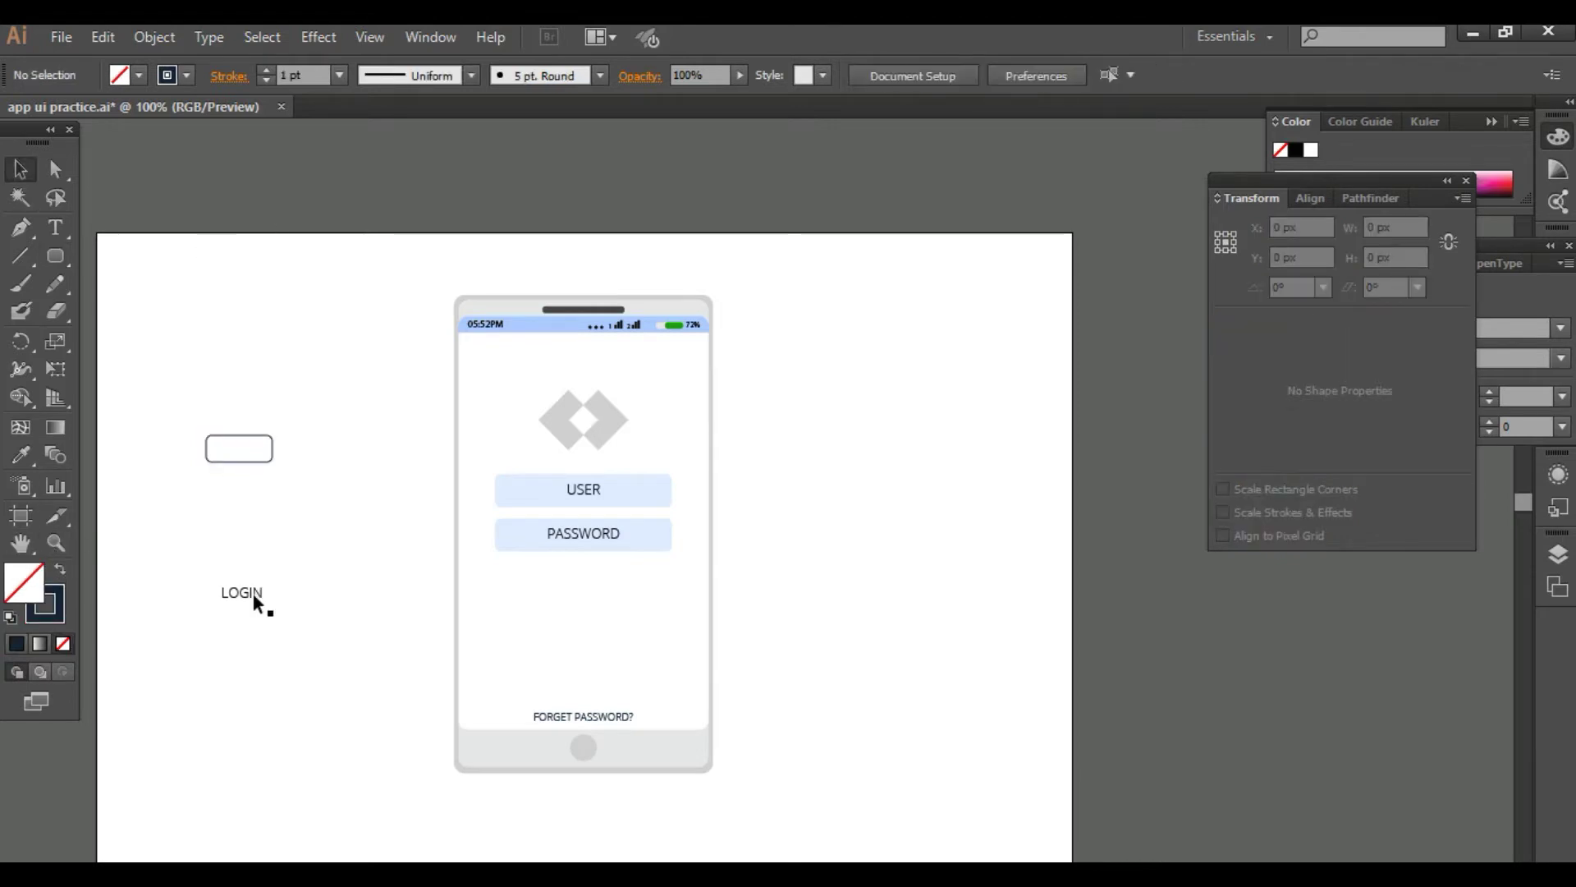
# Step: Move the LOGIN label inside the outlined rounded rectangle and center the two horizontally and vertically
pyautogui.moveTo(253, 593); pyautogui.dragTo(244, 457)
pyautogui.click(293, 515)
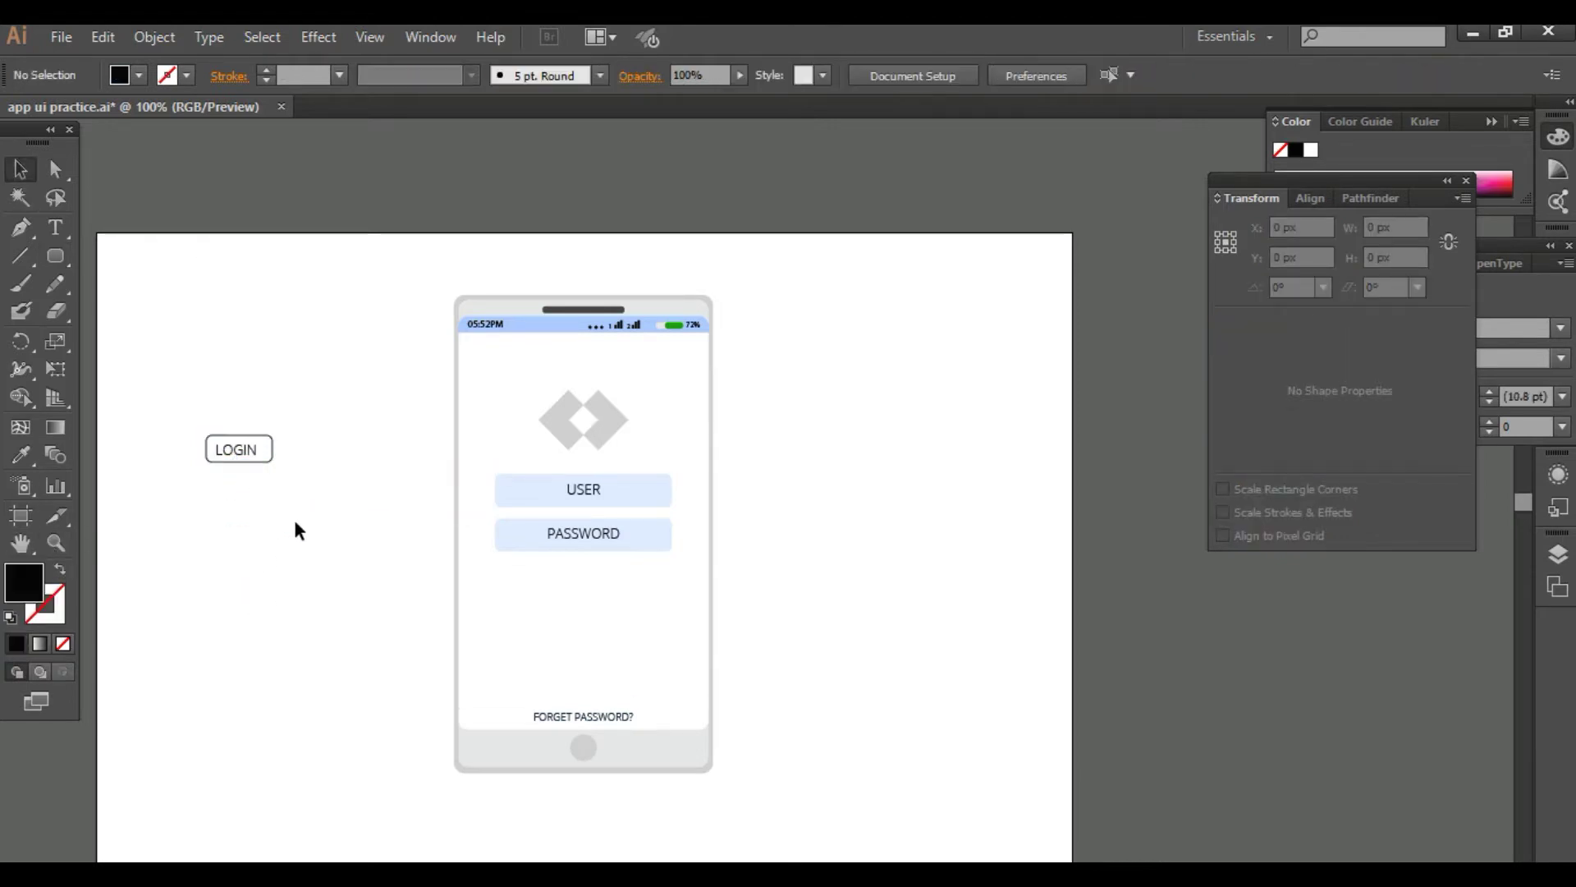
pyautogui.moveTo(293, 515); pyautogui.dragTo(195, 425)
pyautogui.click(1311, 200)
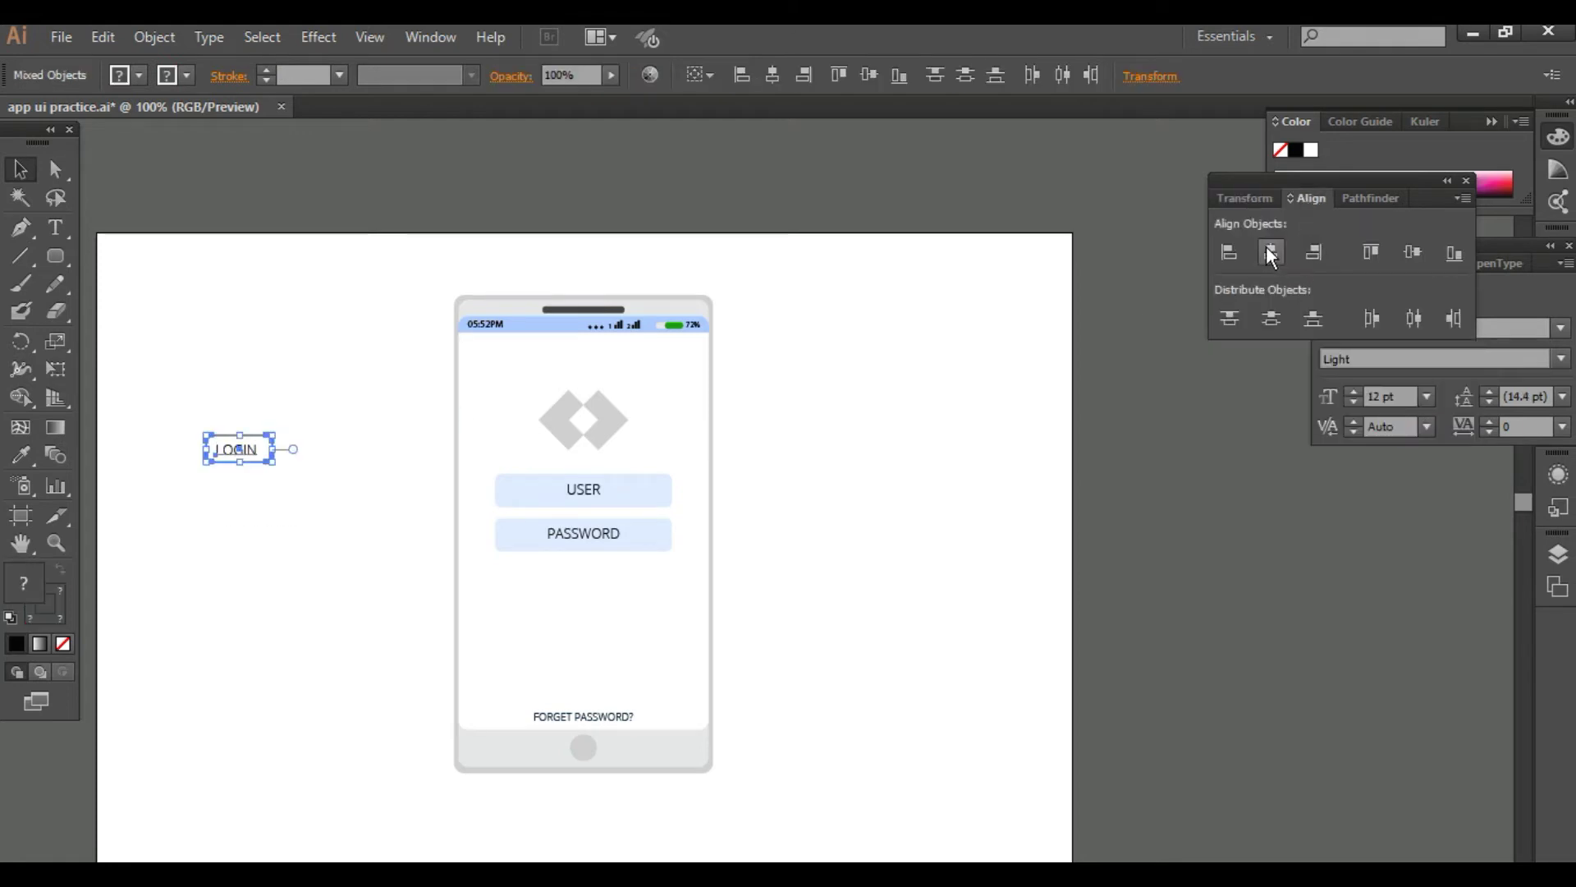
pyautogui.click(1271, 252)
pyautogui.click(1407, 256)
pyautogui.click(359, 532)
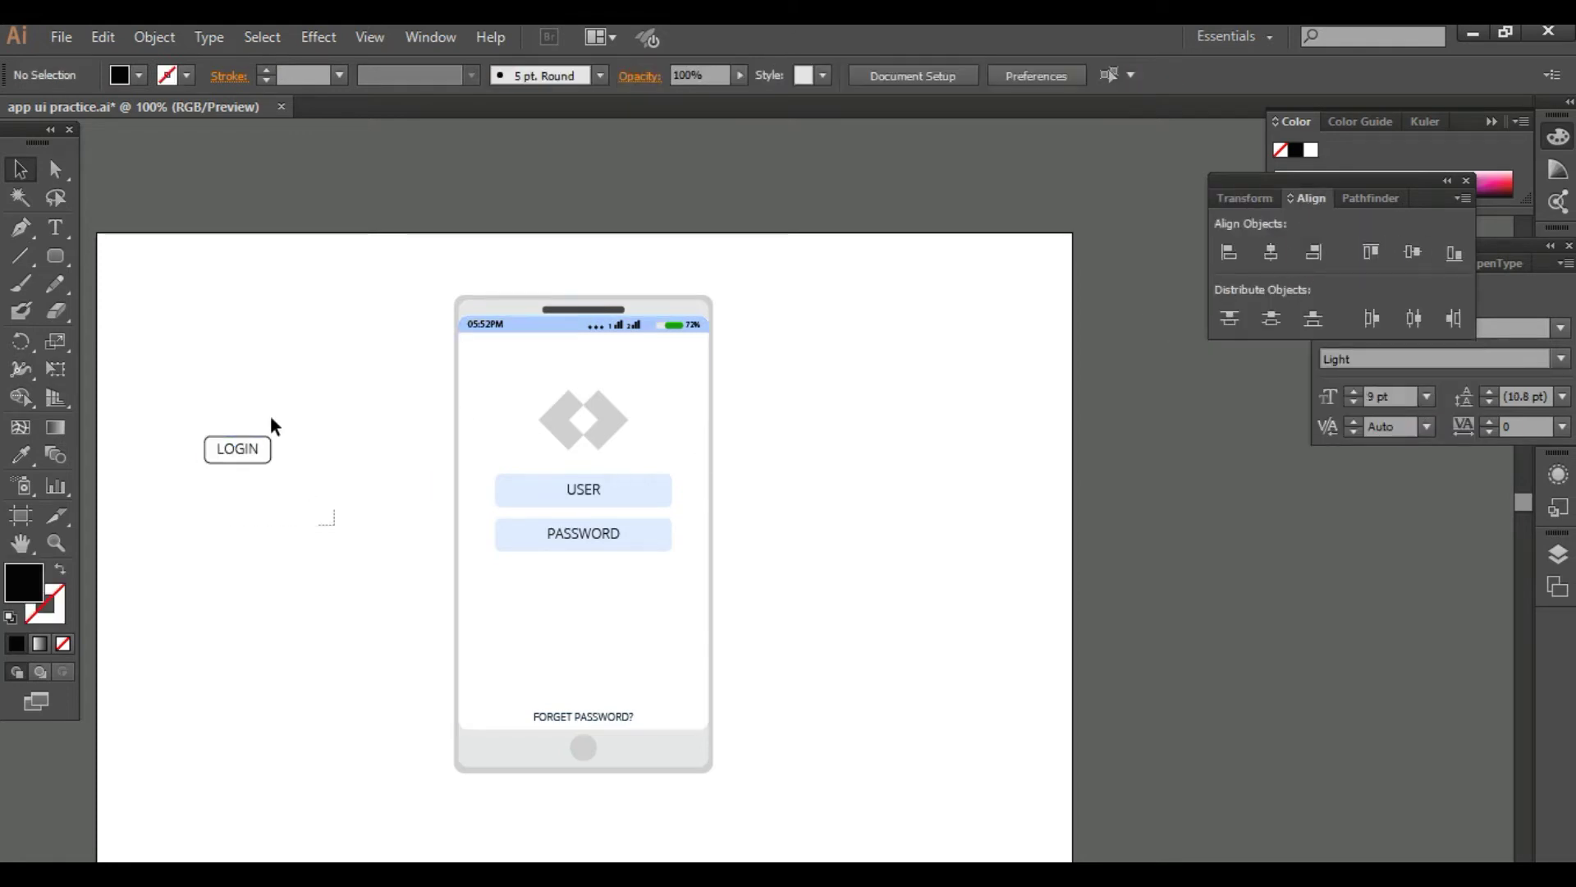
# Step: Group the LOGIN label with its outline and place the button centered below the PASSWORD field
pyautogui.moveTo(270, 425); pyautogui.dragTo(600, 573)
pyautogui.rightClick(299, 468)
pyautogui.click(387, 578)
pyautogui.click(264, 576)
pyautogui.click(777, 612)
pyautogui.scroll(-1, 772, 630)
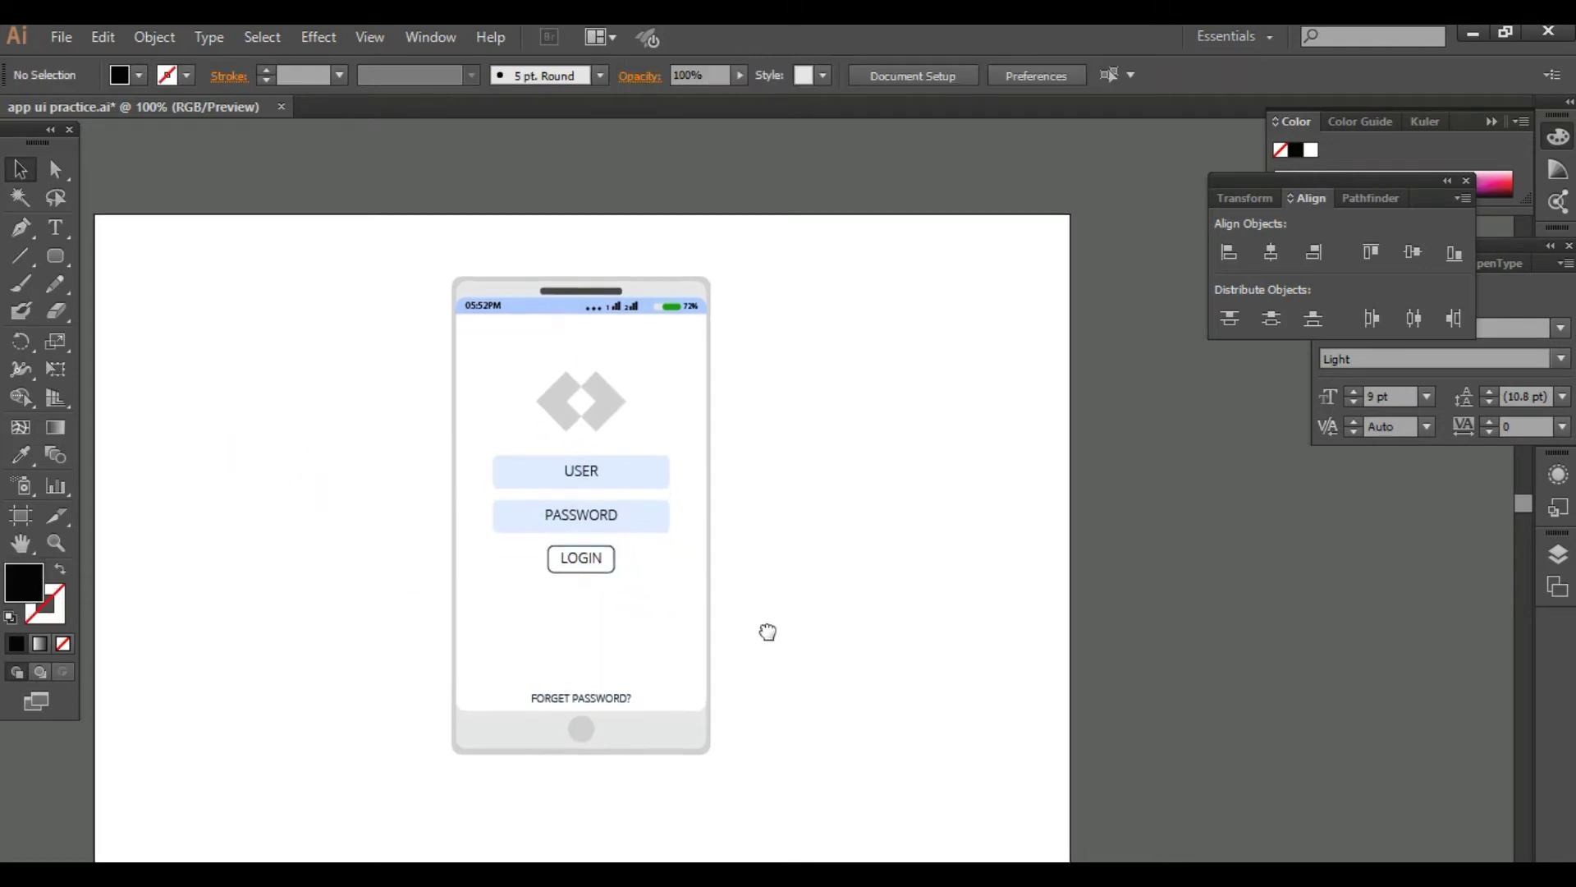
pyautogui.scroll(1, 751, 639)
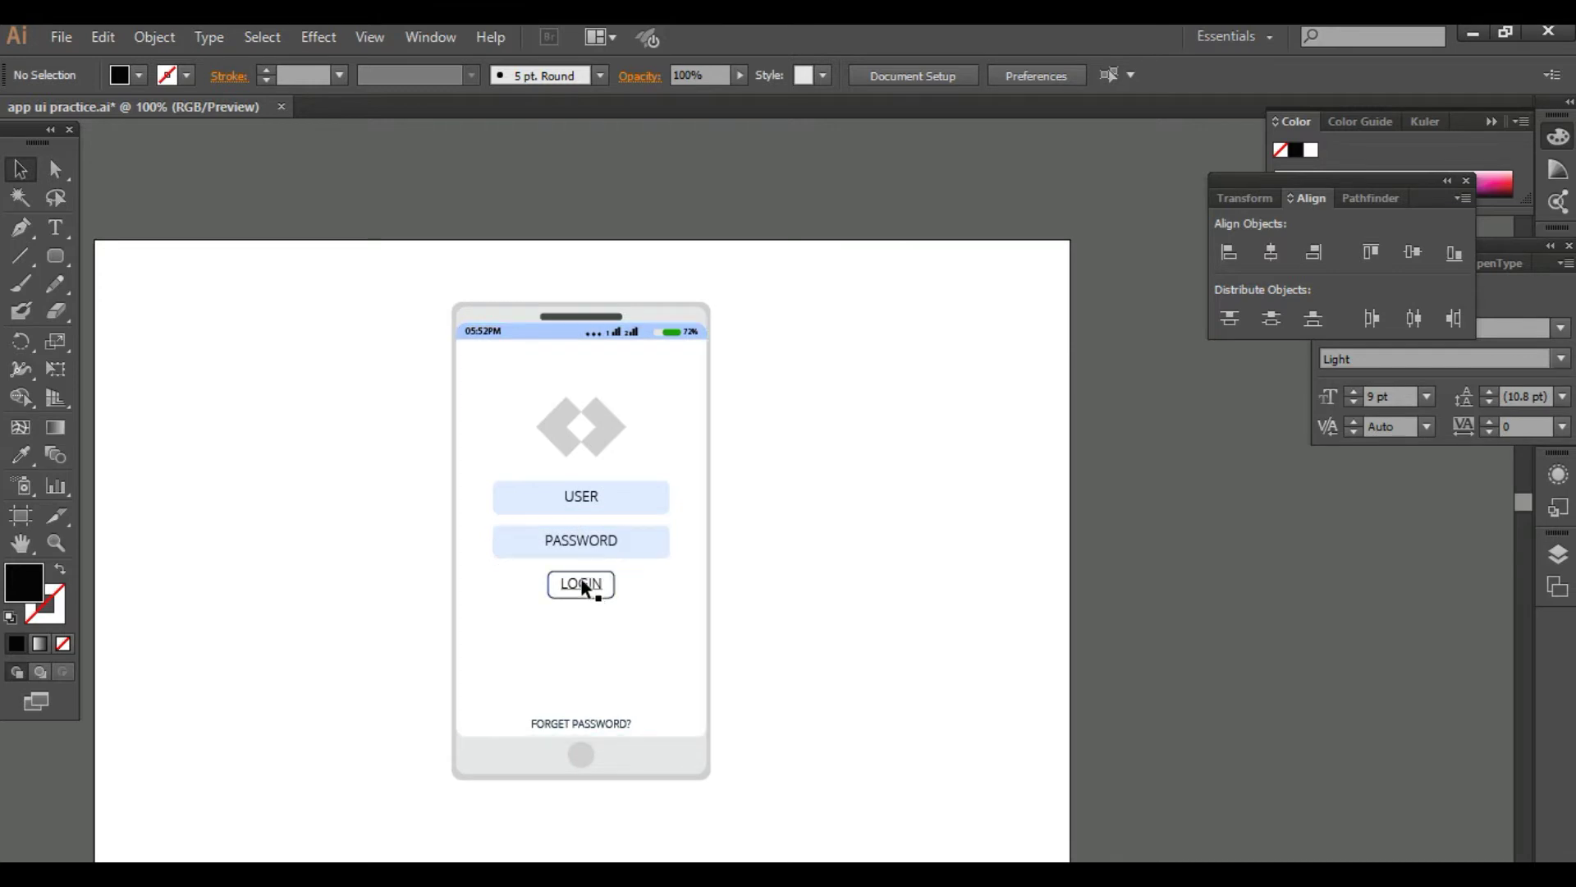
# Step: Try deleting the bottom edge of the LOGIN button's outline, and undo the deletion
pyautogui.click(54, 170)
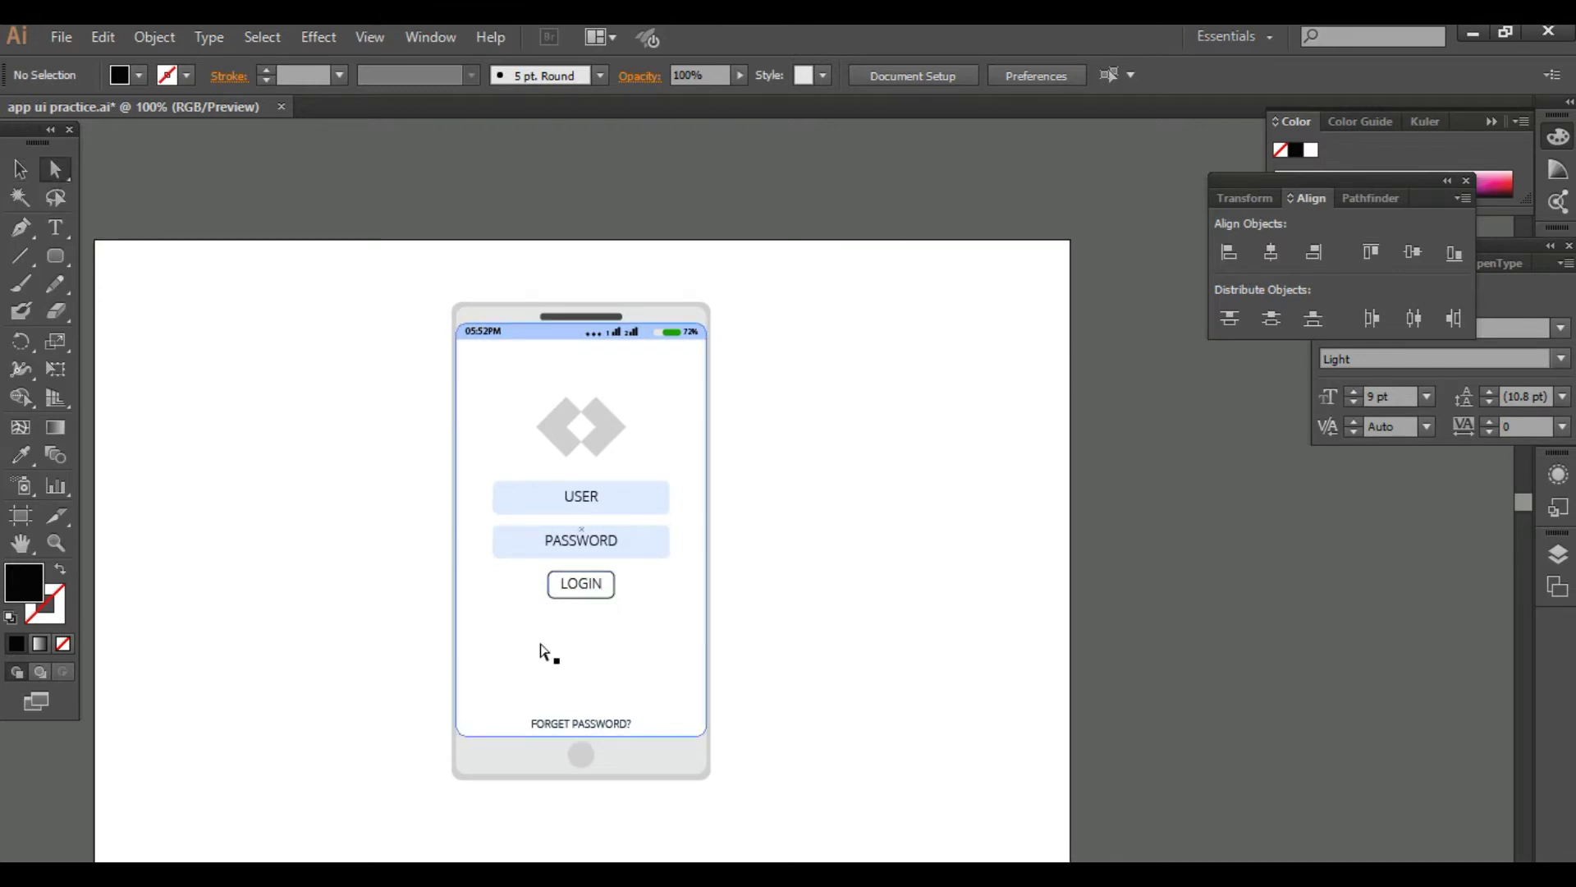
pyautogui.click(586, 598)
pyautogui.press('Delete')
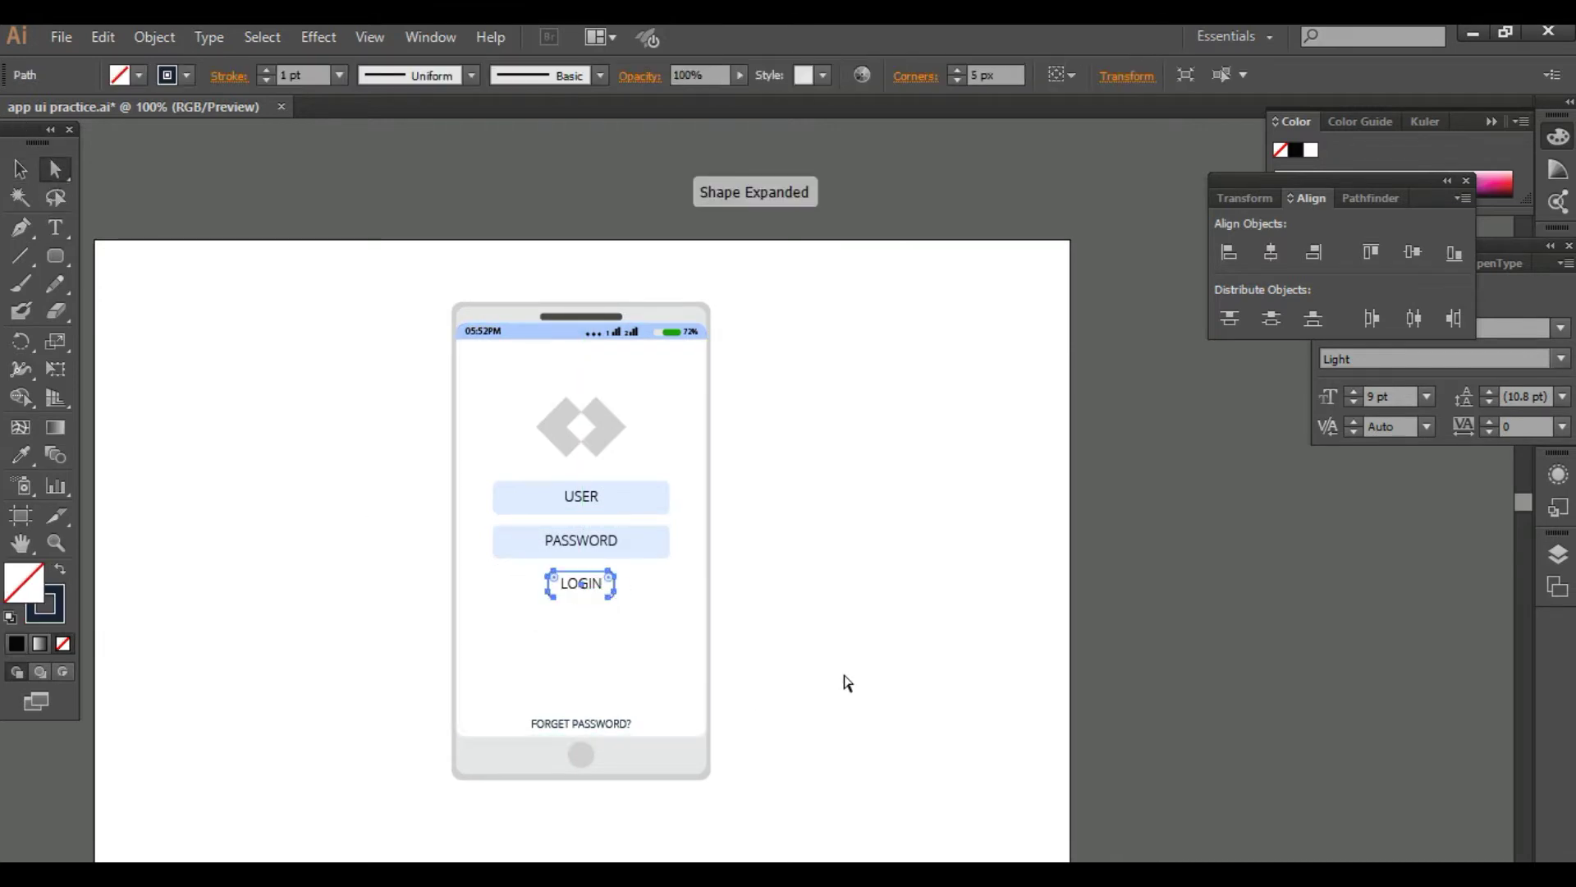
pyautogui.click(854, 675)
pyautogui.hotkey('ctrl', 'z')
pyautogui.hotkey('ctrl', 'z')
pyautogui.hotkey('ctrl', 'z')
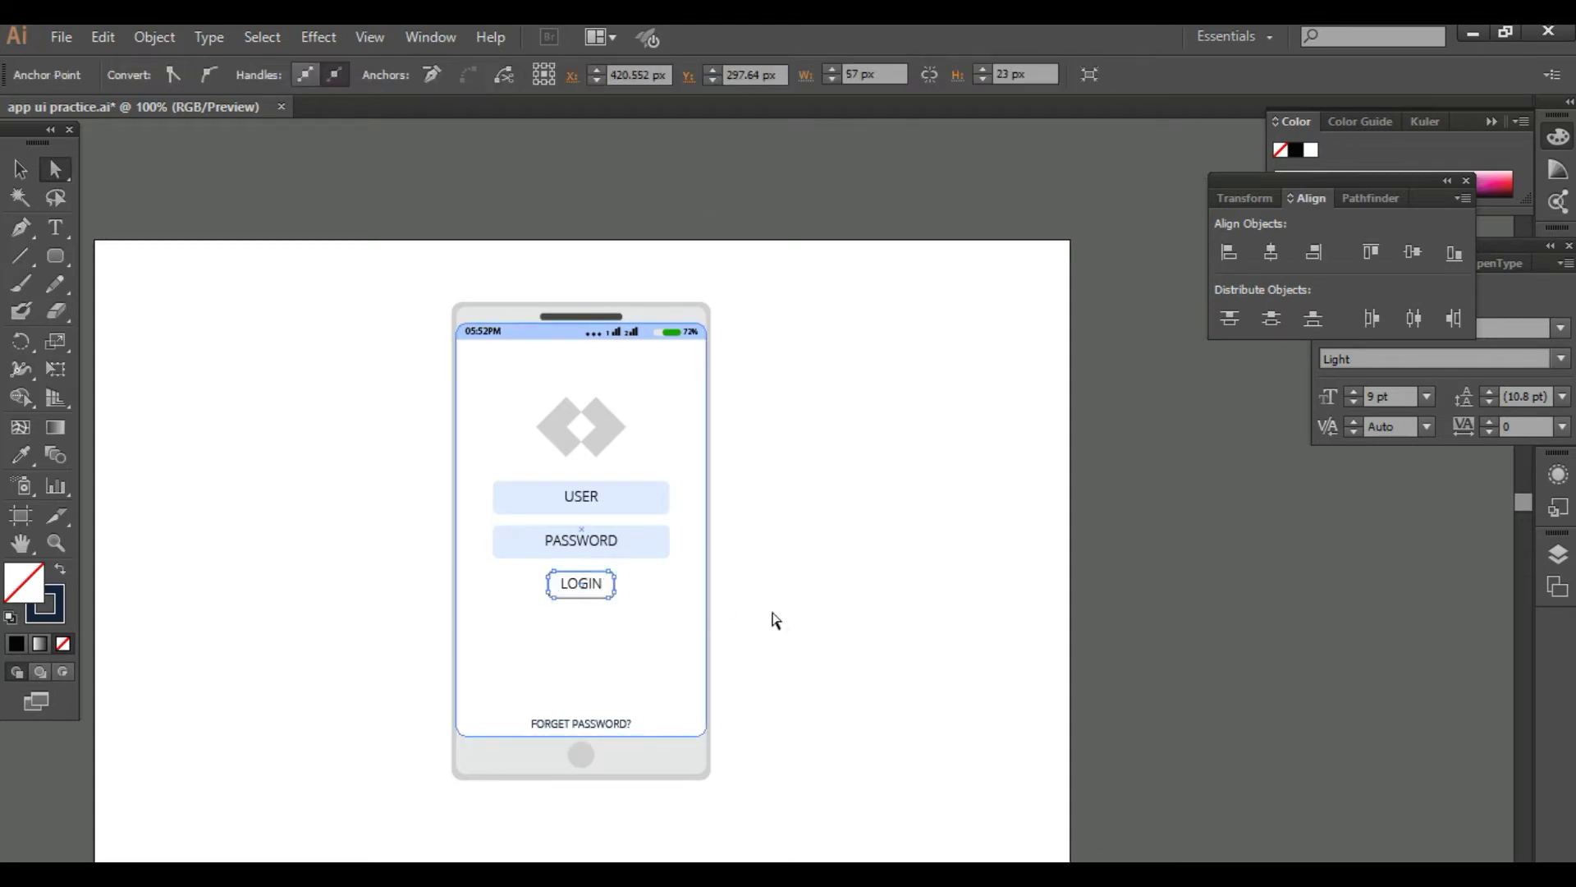
# Step: Ungroup the LOGIN label and its outline
pyautogui.press('v')
pyautogui.click(549, 594)
pyautogui.rightClick(549, 595)
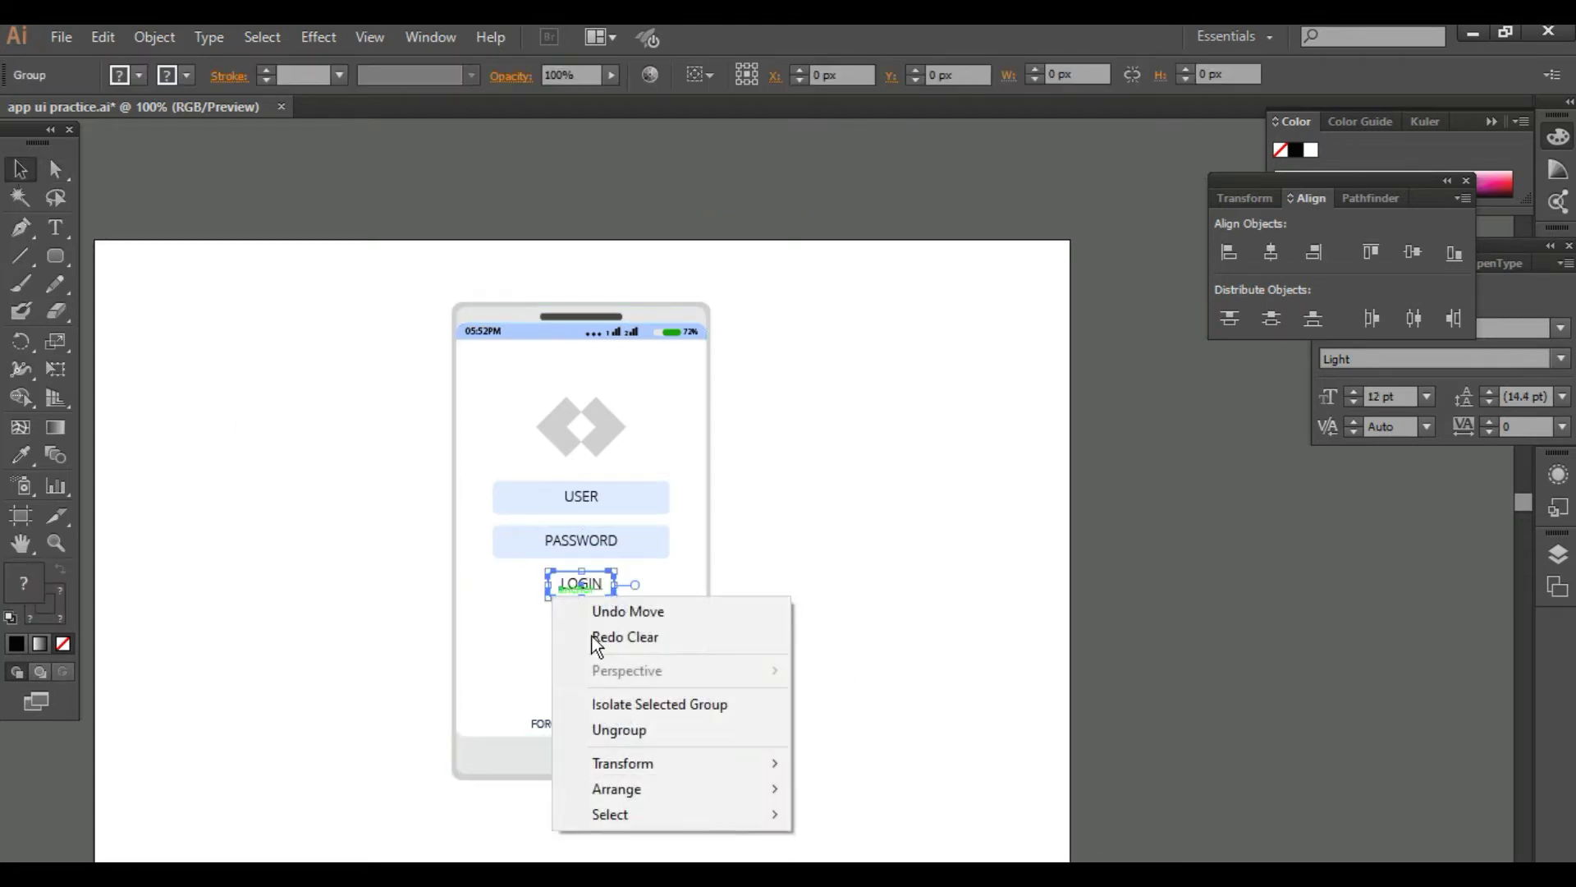
pyautogui.click(711, 594)
# Step: Try deleting the whole outline around the LOGIN label, and restore it
pyautogui.click(612, 585)
pyautogui.press('Delete')
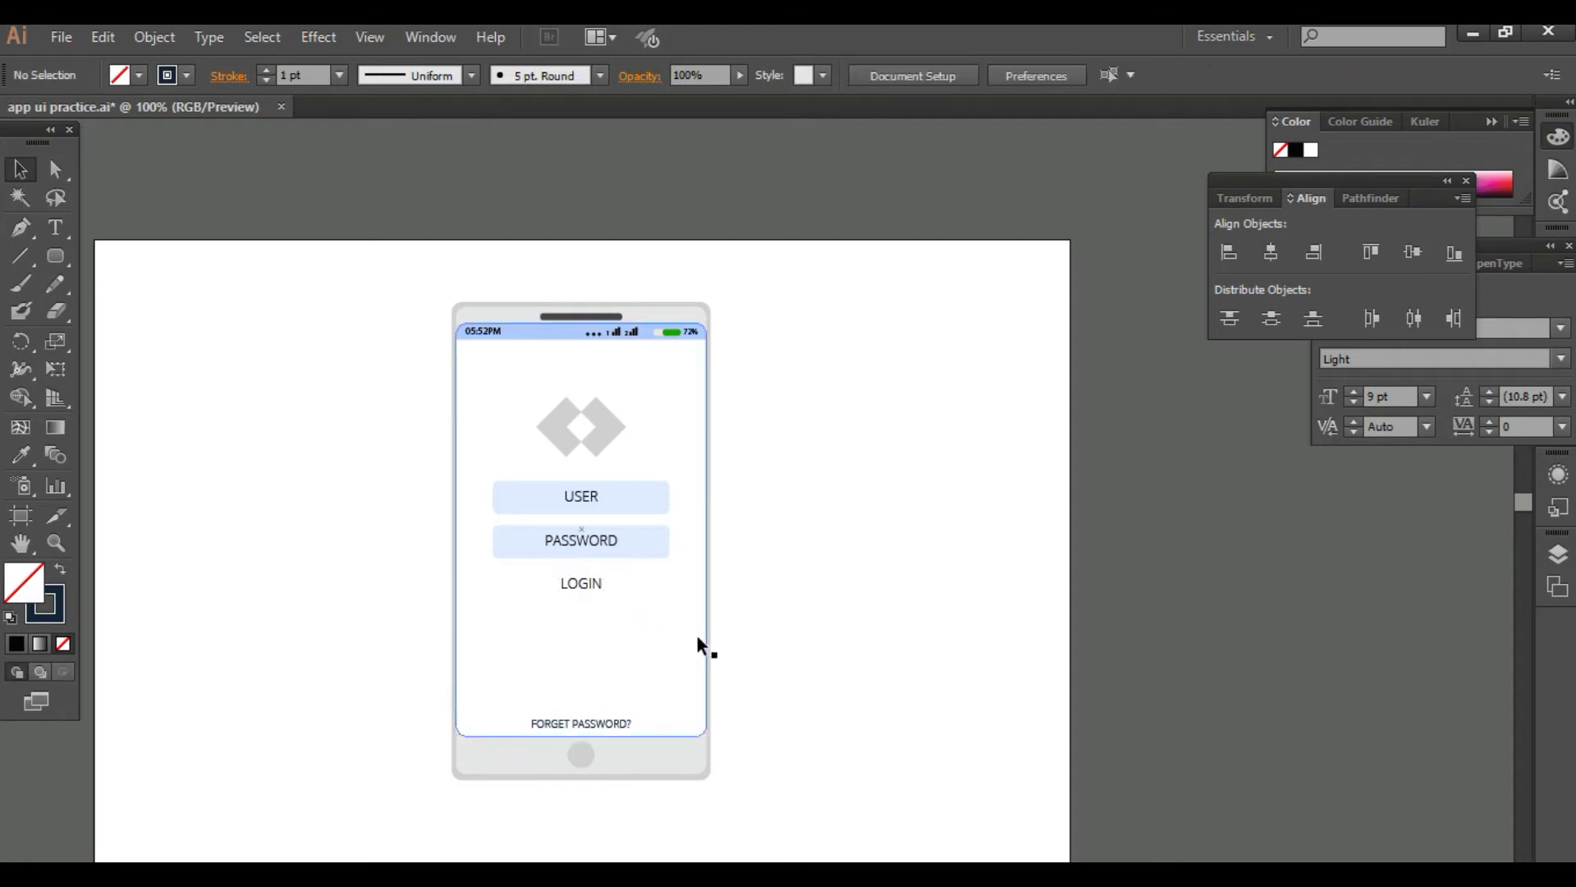
pyautogui.click(595, 586)
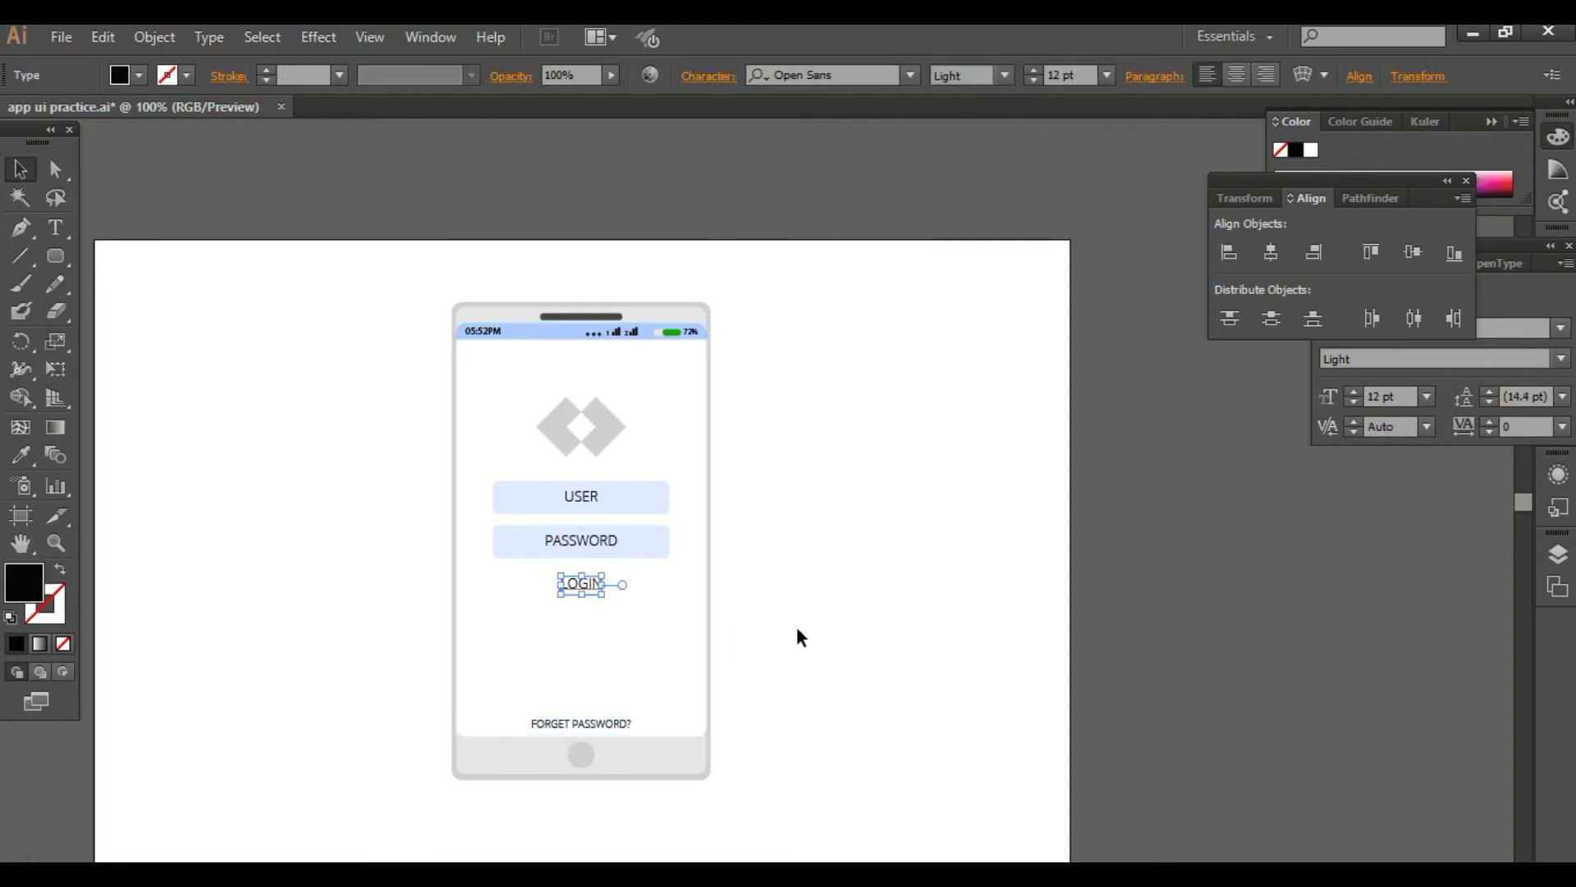
pyautogui.hotkey('ctrl', 'z')
pyautogui.click(845, 609)
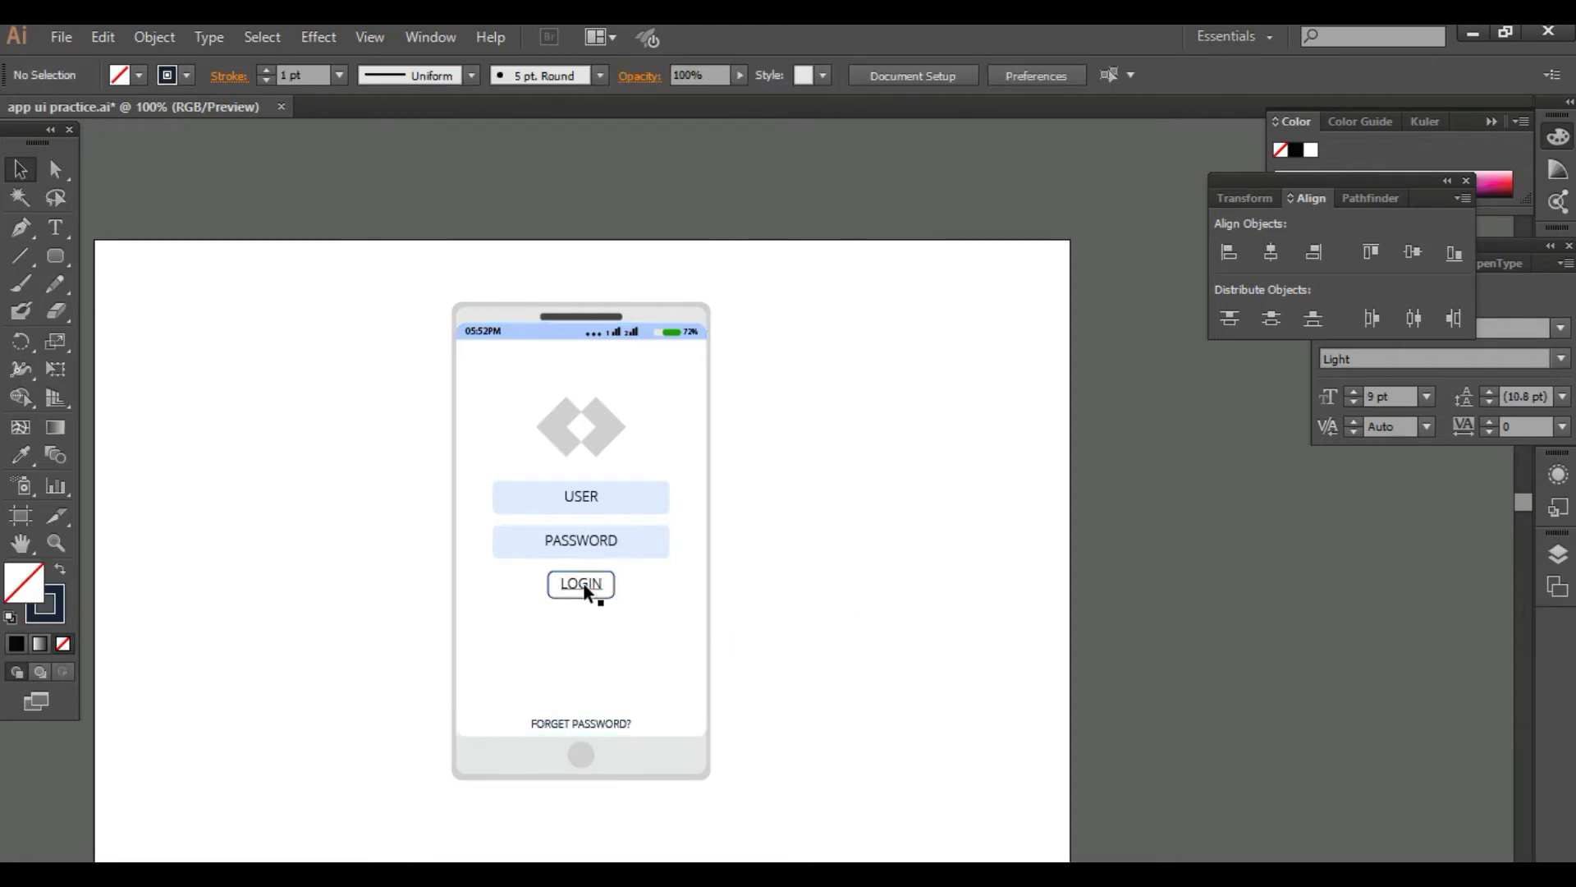
pyautogui.click(588, 593)
pyautogui.click(816, 602)
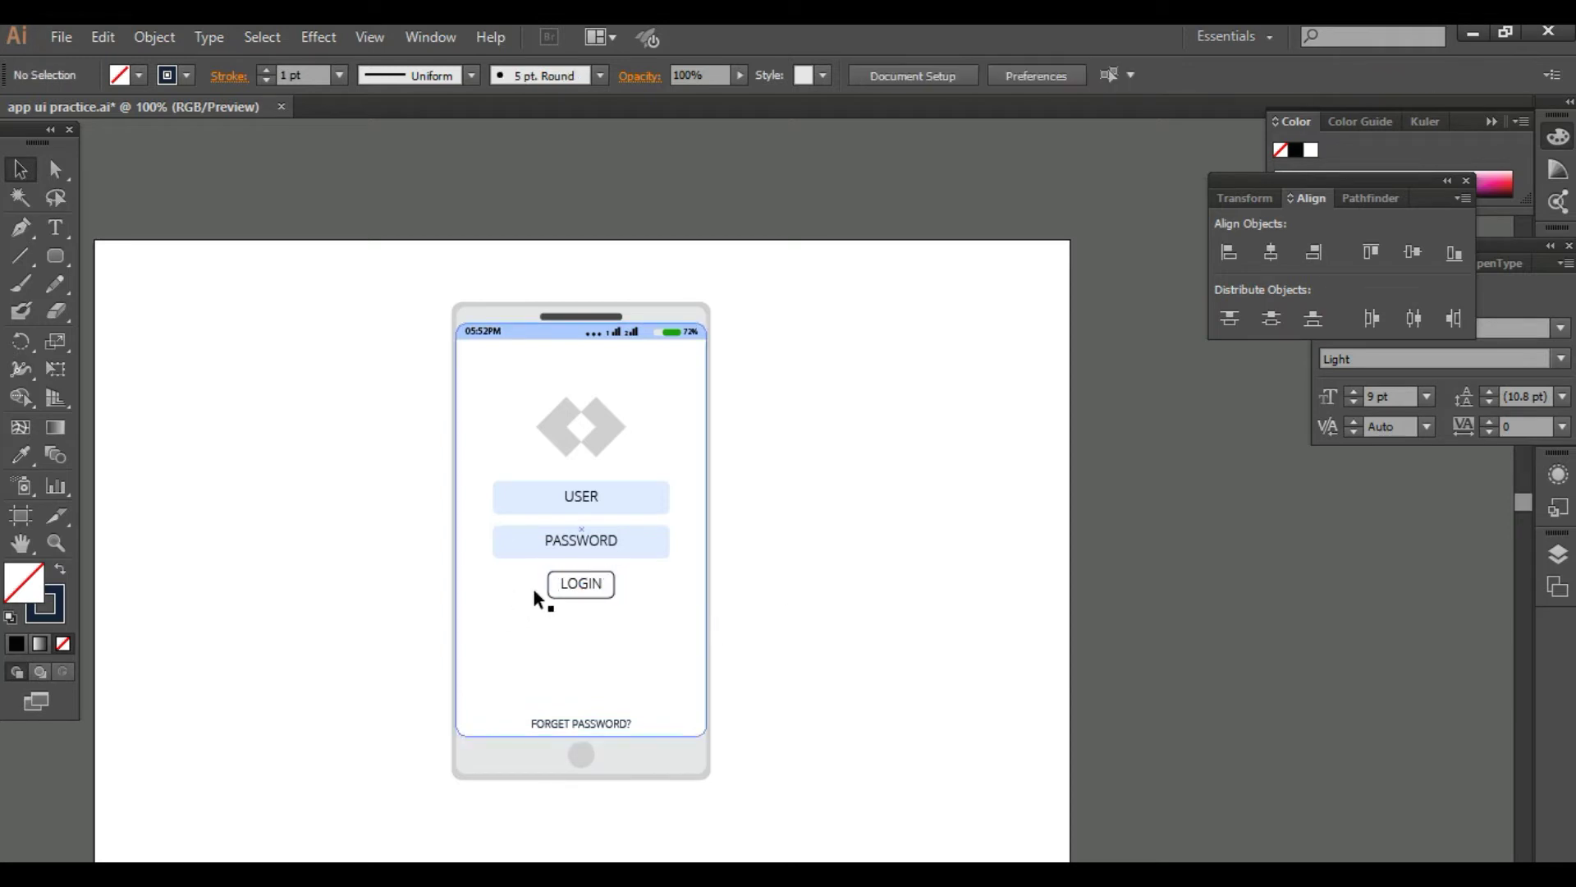
# Step: Group the LOGIN label with its rounded outline
pyautogui.click(576, 588)
pyautogui.click(814, 634)
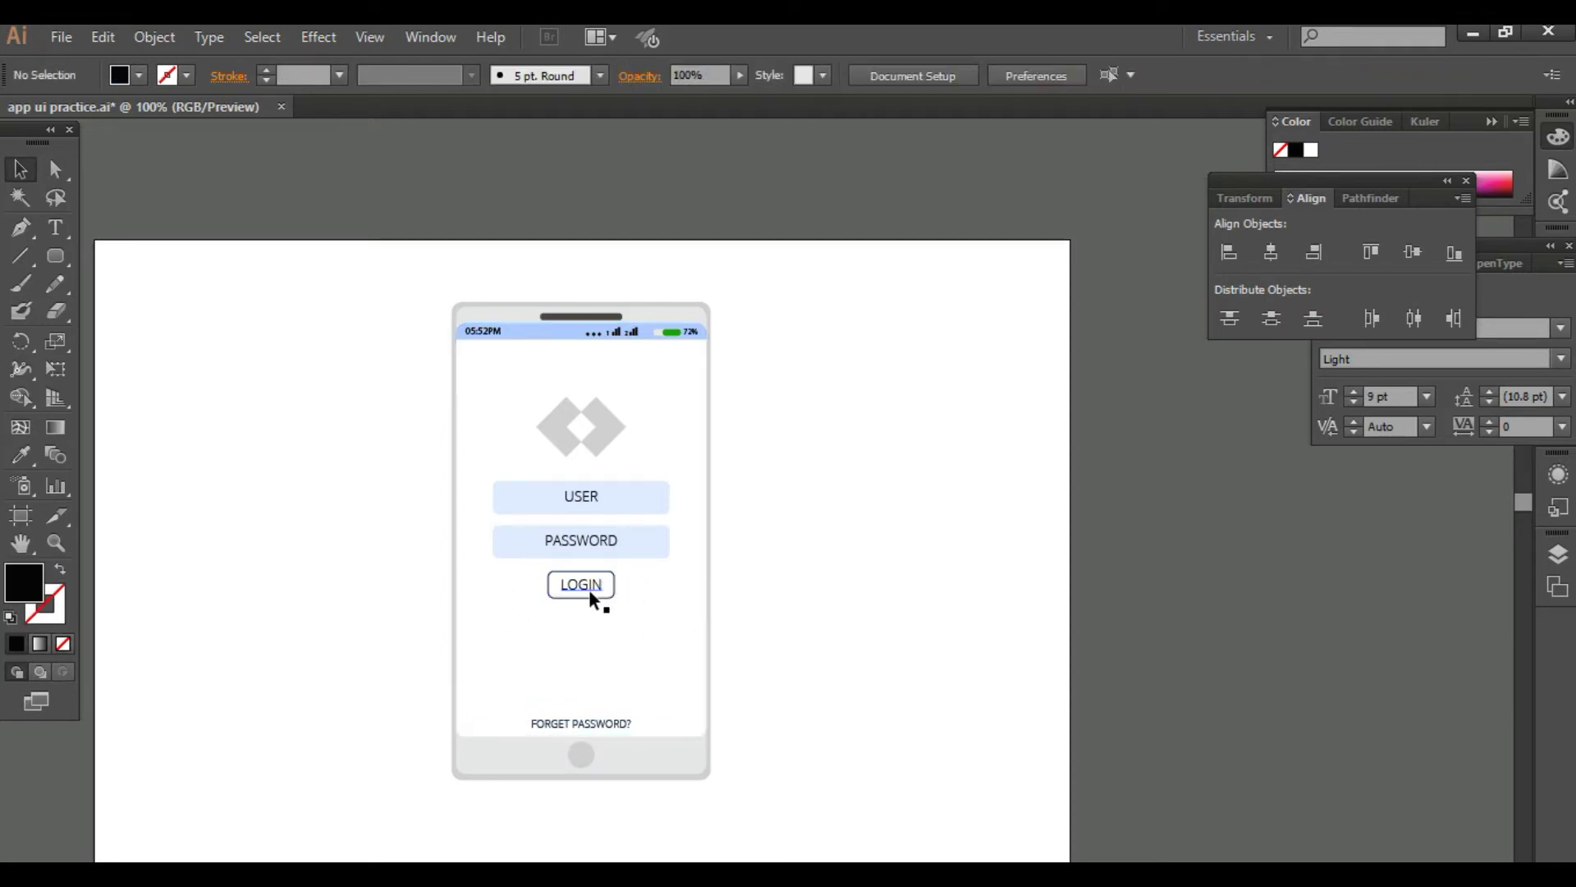
pyautogui.click(604, 598)
pyautogui.rightClick(596, 589)
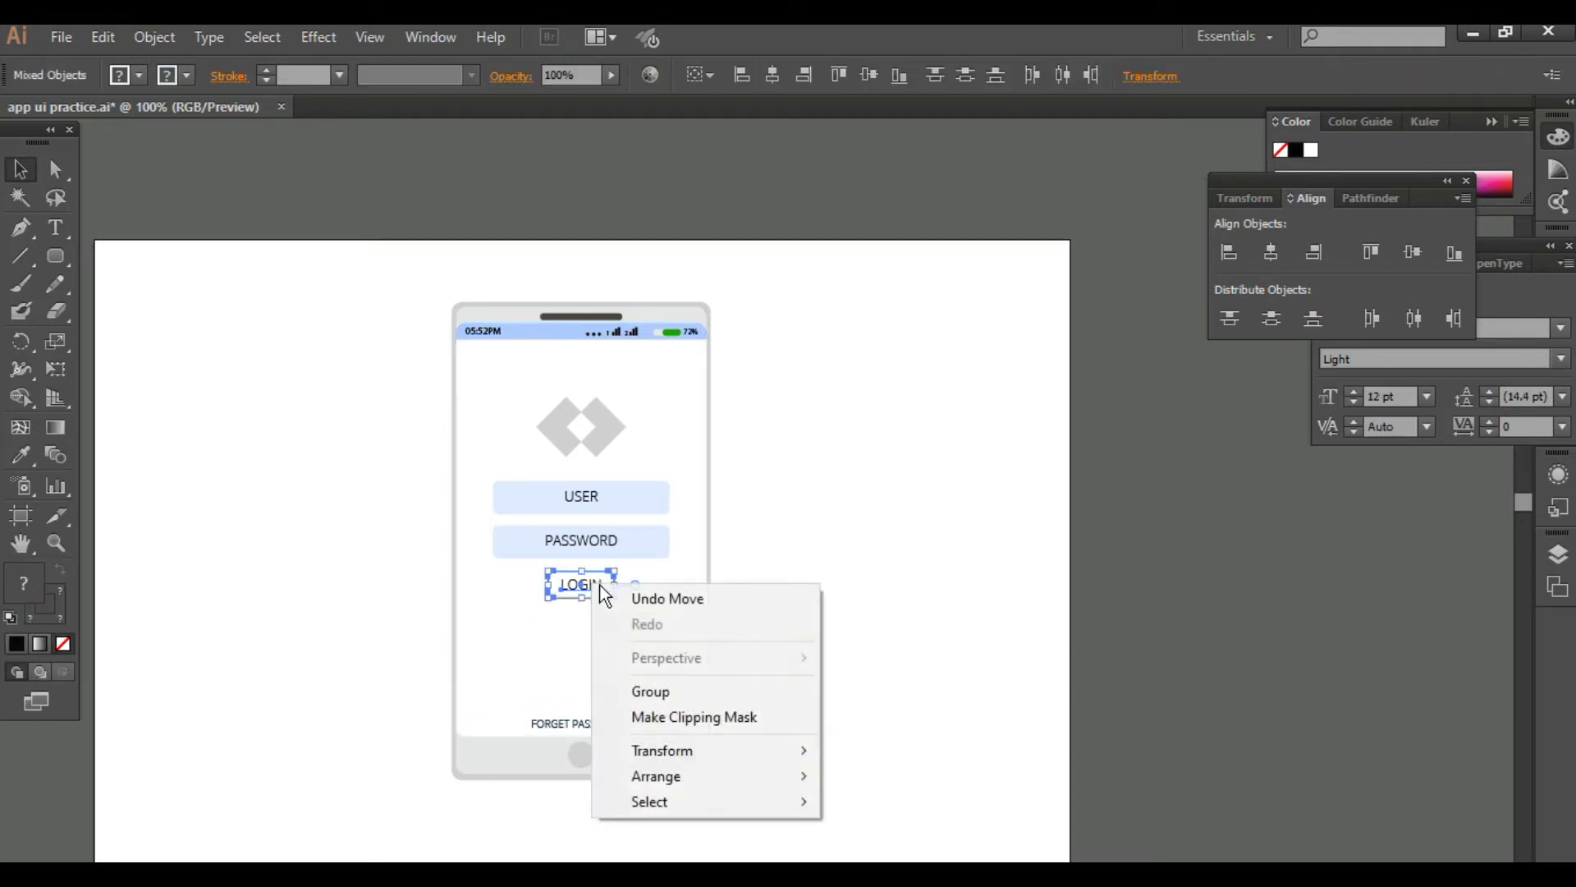
pyautogui.click(642, 684)
# Step: Nudge the PASSWORD field closer to the USER field and shift the LOGIN button up beneath it
pyautogui.click(616, 543)
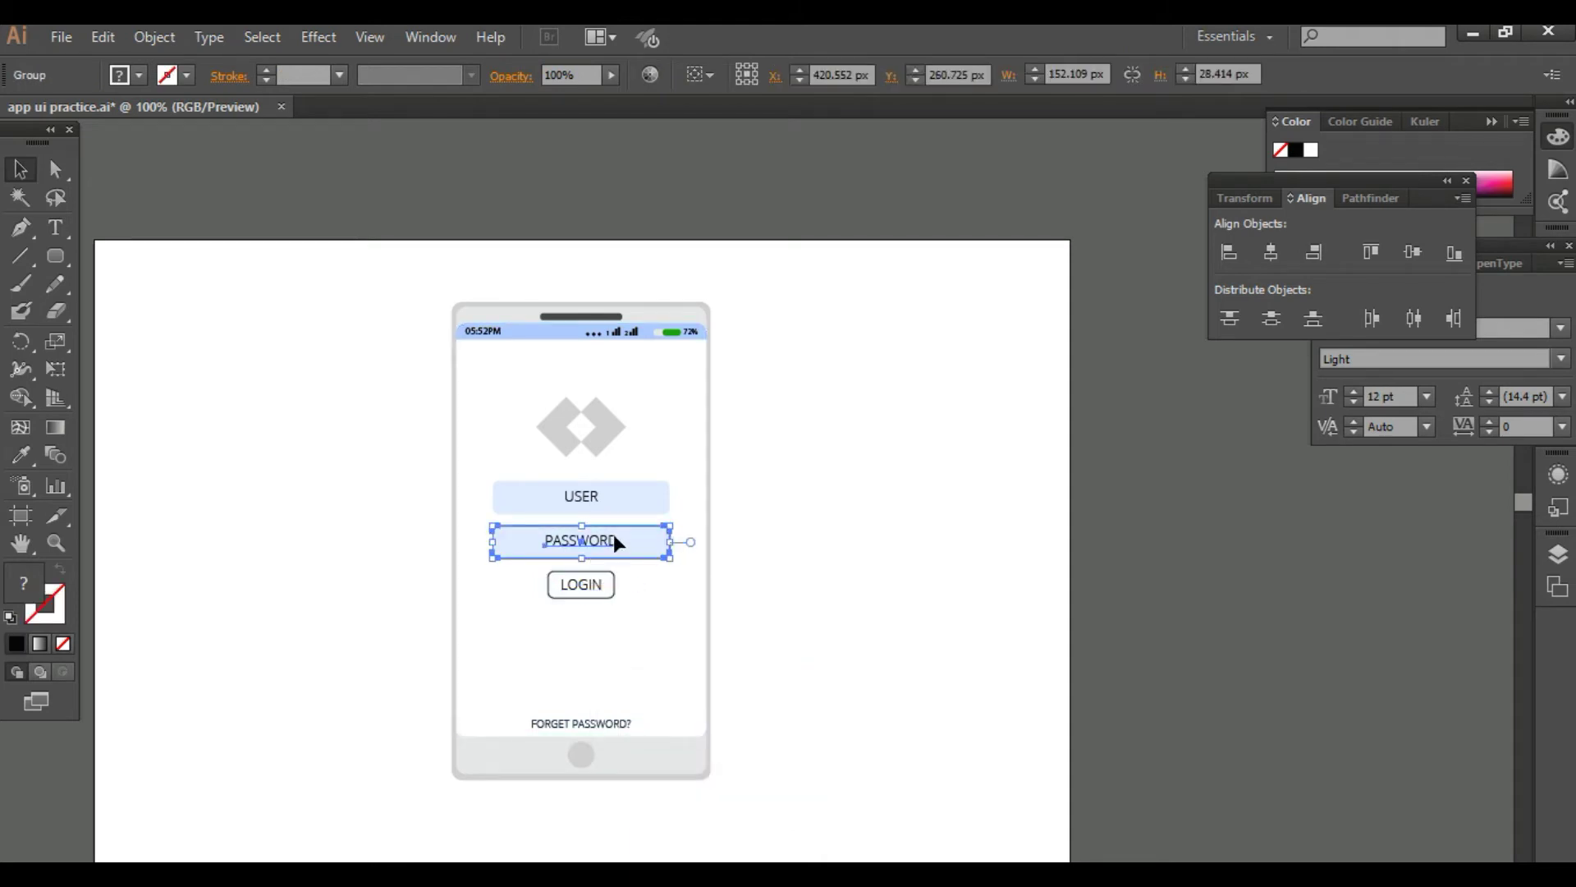
pyautogui.click(593, 588)
pyautogui.press('Up')
pyautogui.press('Up')
pyautogui.press('Up')
pyautogui.press('Up')
pyautogui.press('Up')
pyautogui.press('Up')
pyautogui.press('Up')
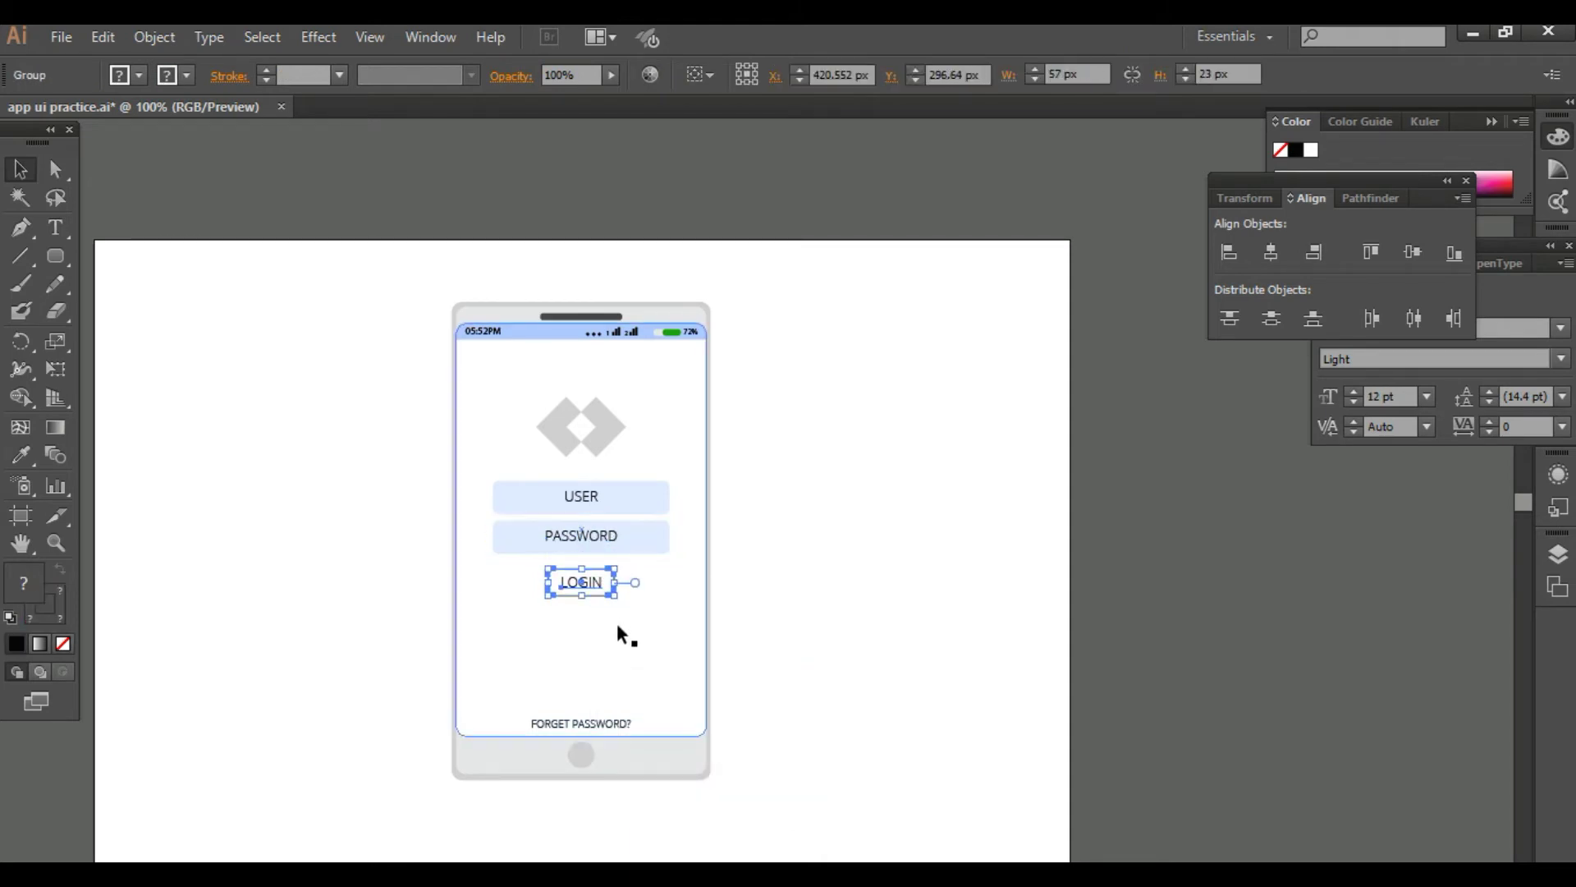
# Step: Move the USER field, PASSWORD field and LOGIN button down together, away from the logo
pyautogui.keyDown('shift'); pyautogui.click(631, 536); pyautogui.keyUp('shift')
pyautogui.keyDown('shift'); pyautogui.click(628, 498); pyautogui.keyUp('shift')
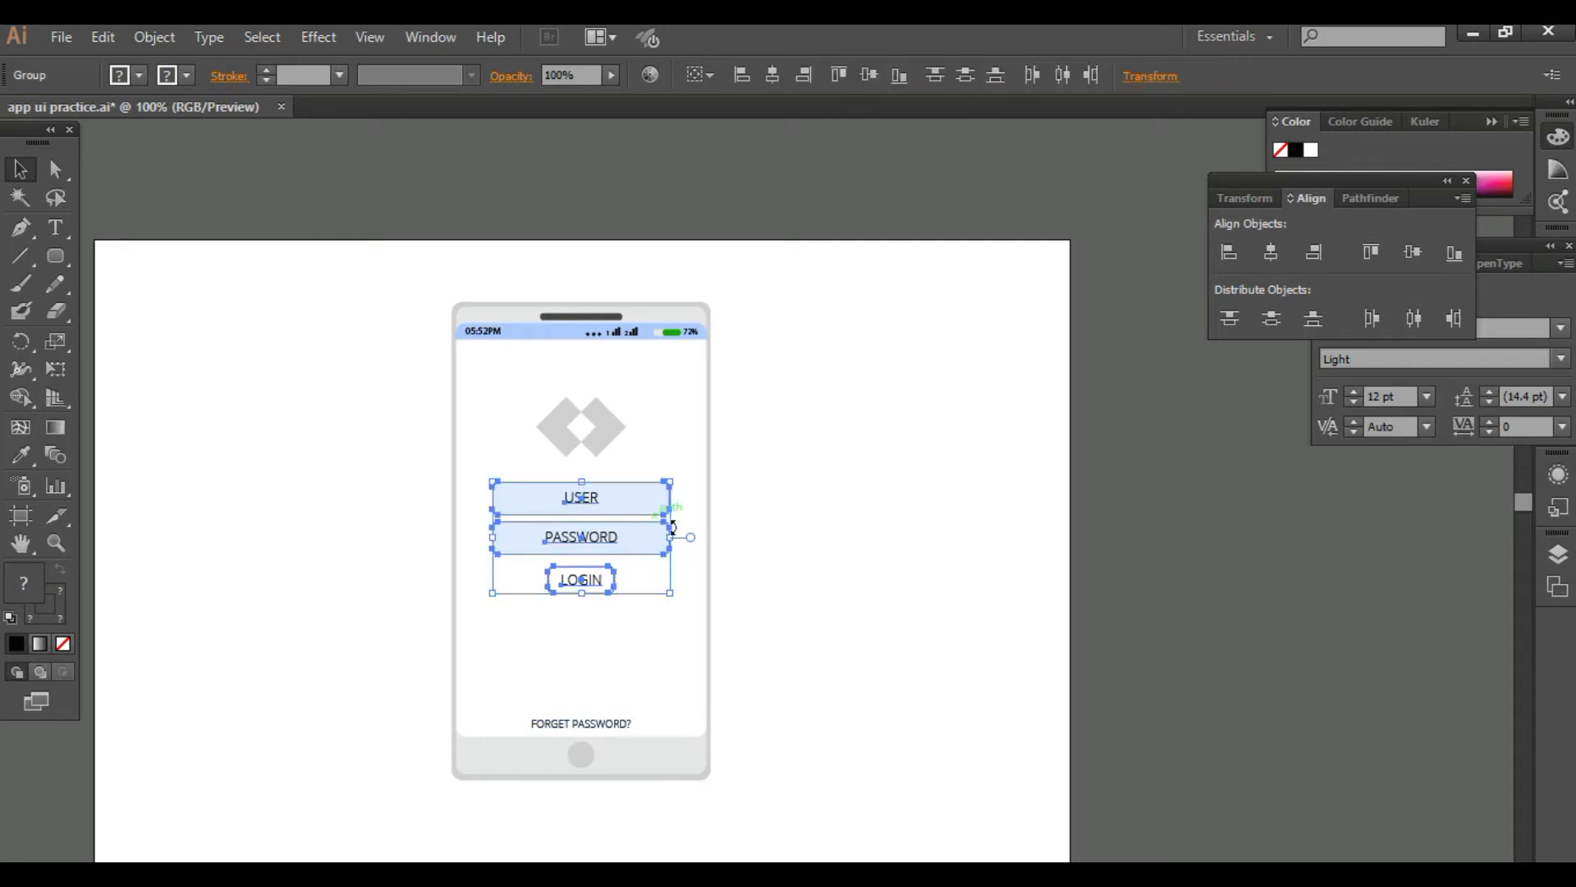
pyautogui.hotkey('shift', 'Down')
pyautogui.hotkey('shift', 'Down')
pyautogui.hotkey('shift', 'Down')
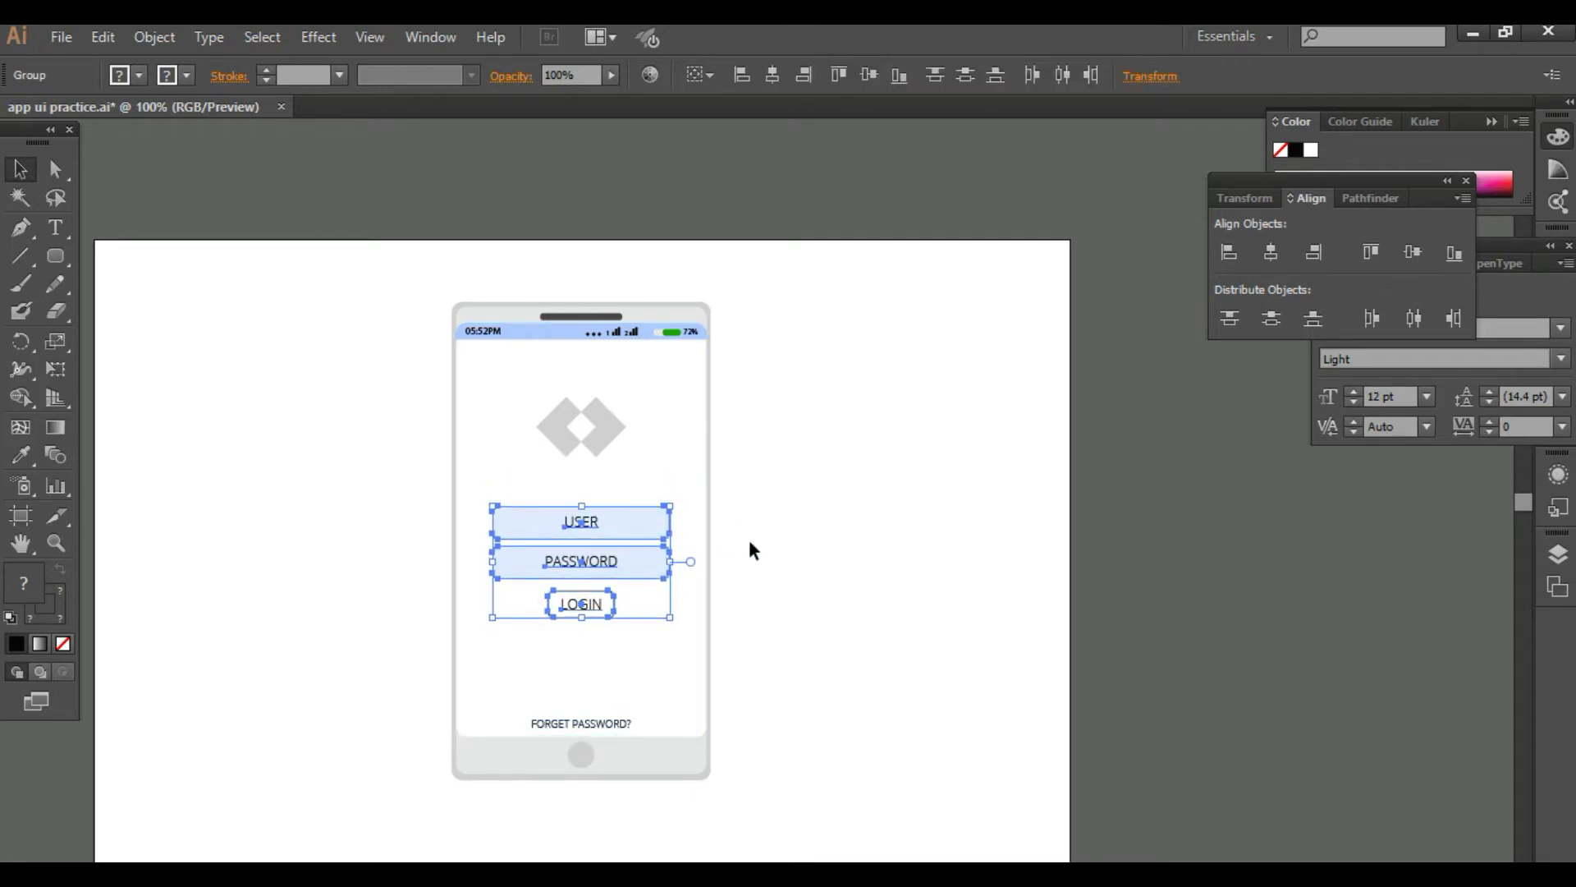
pyautogui.click(809, 628)
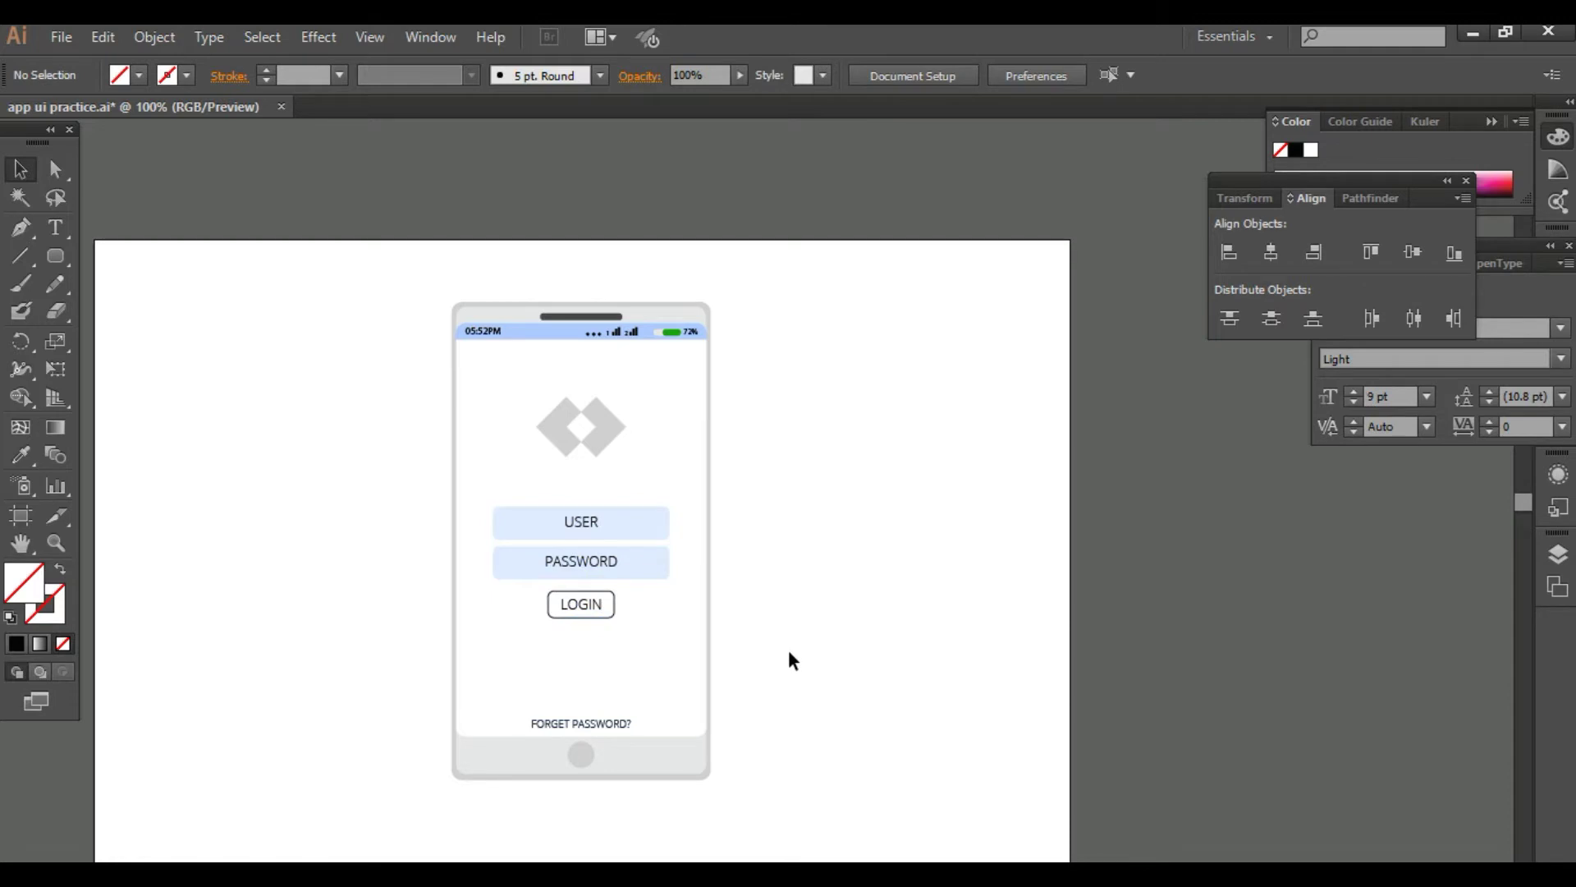
pyautogui.click(580, 561)
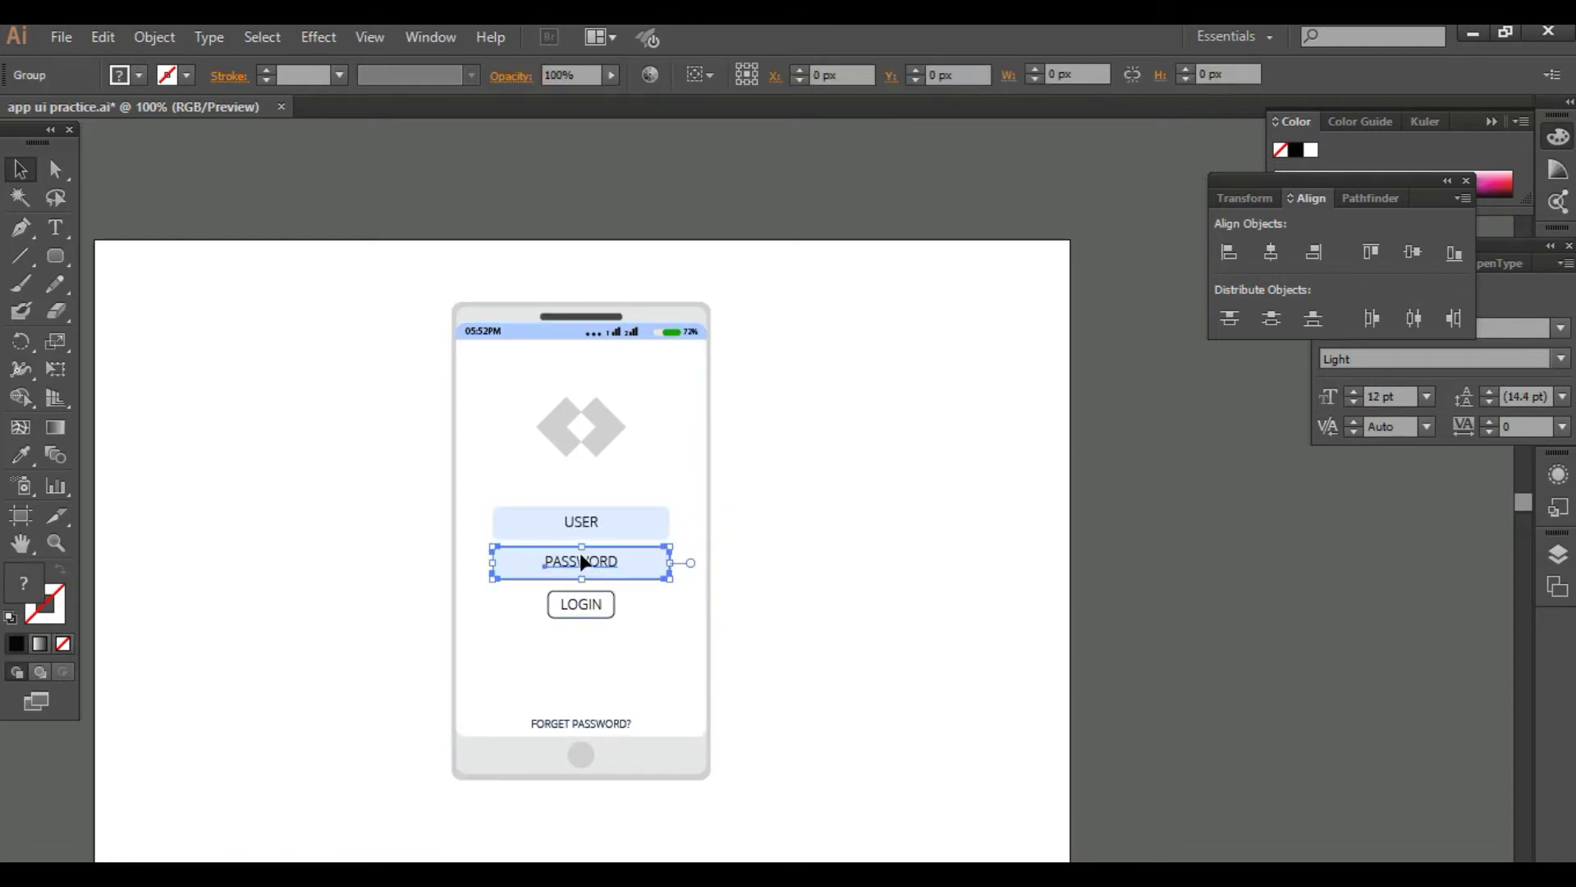
pyautogui.click(880, 594)
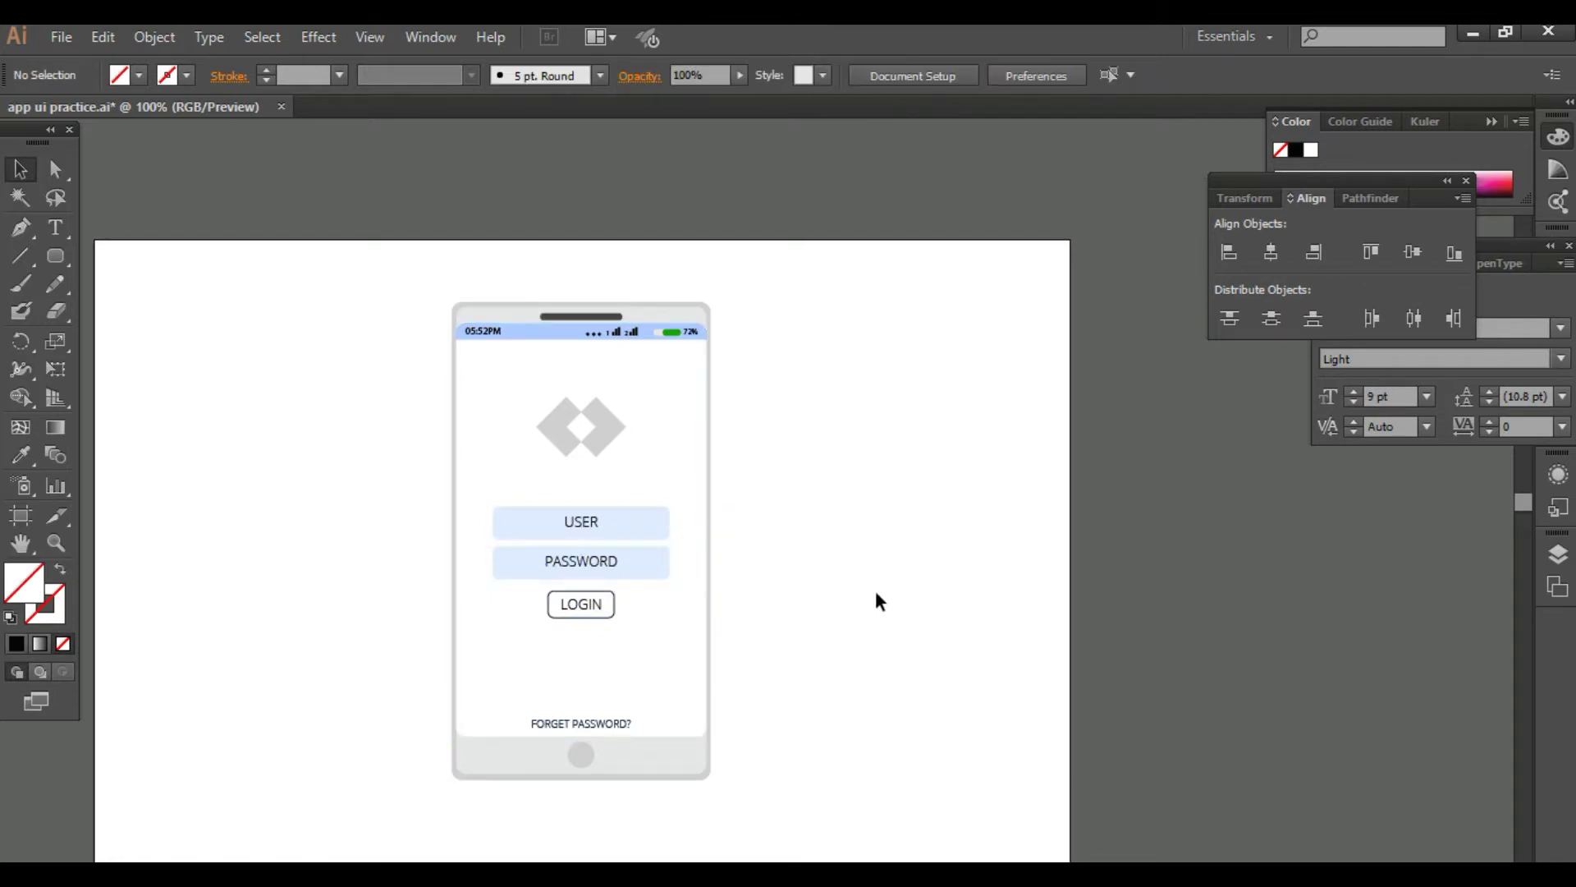
pyautogui.moveTo(868, 637); pyautogui.dragTo(872, 588)
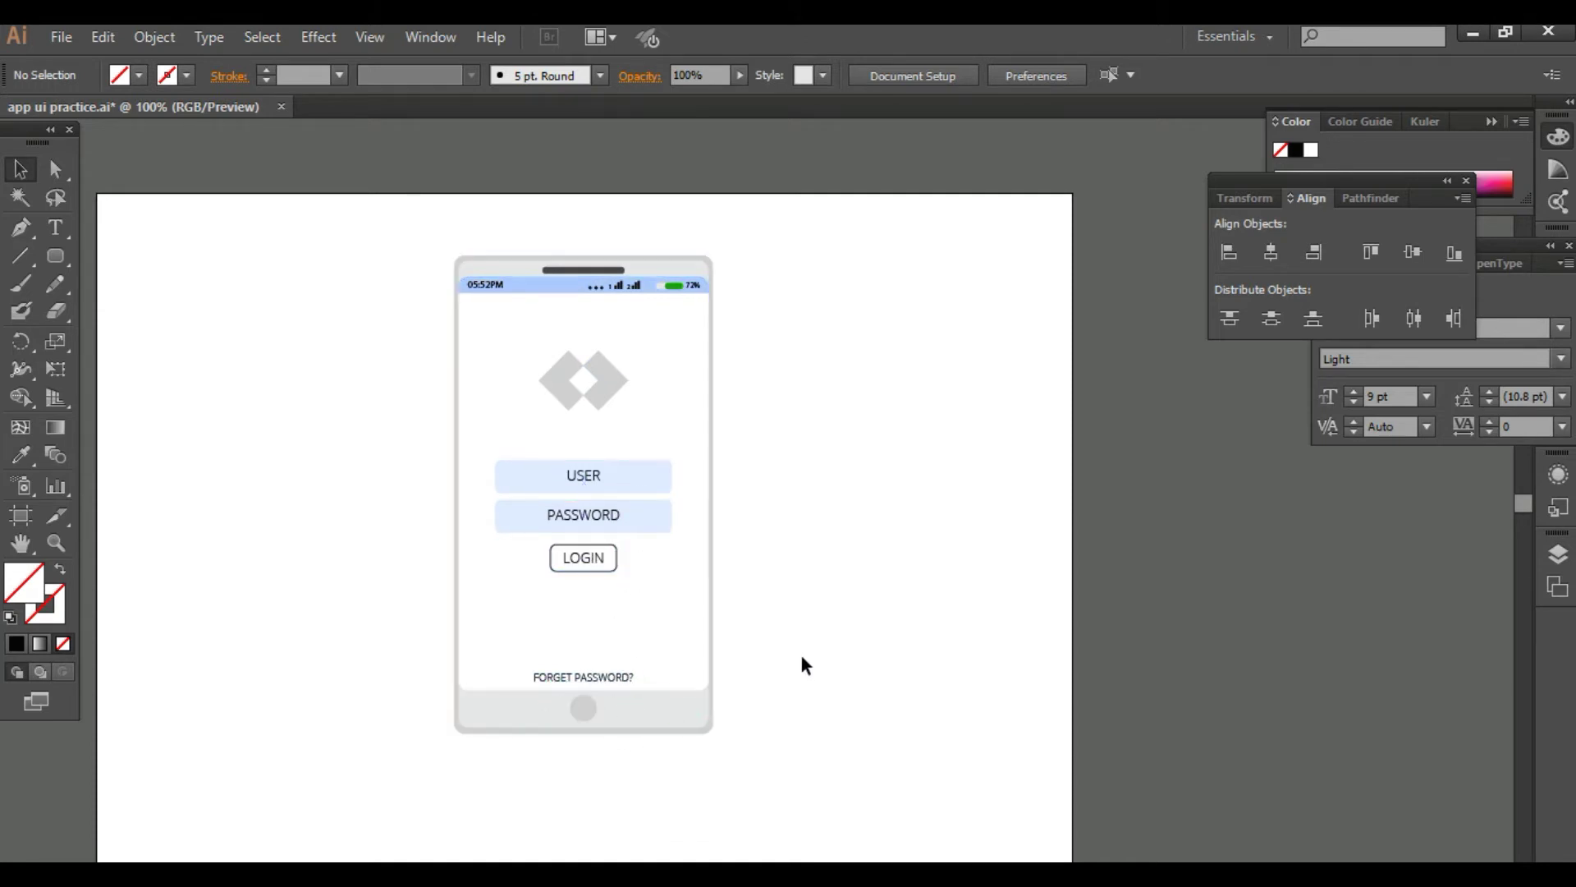
pyautogui.moveTo(886, 538); pyautogui.dragTo(891, 544)
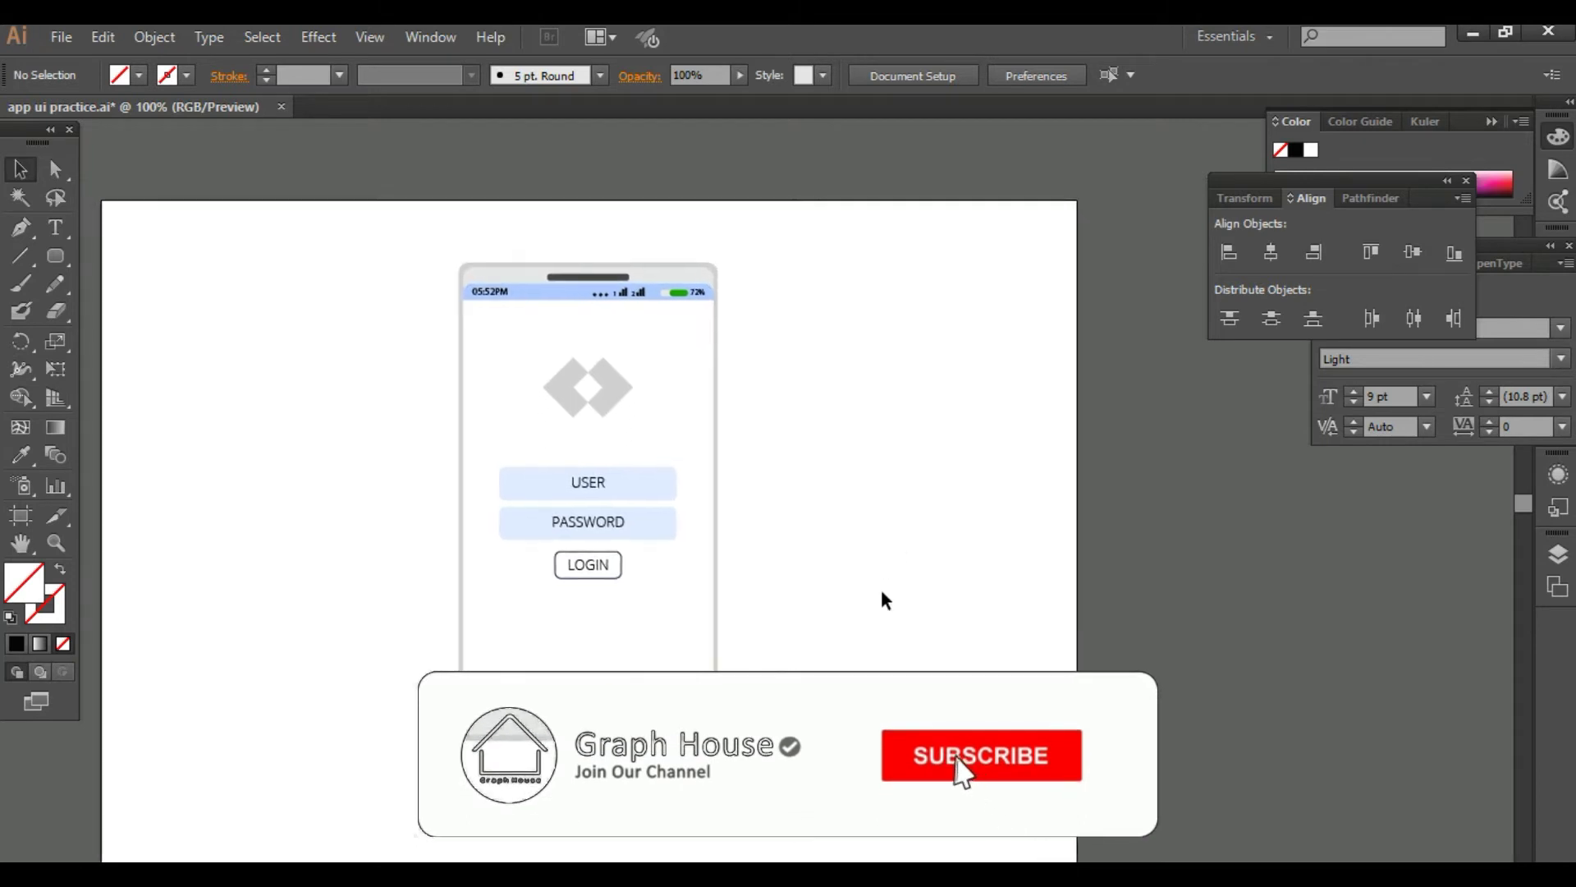
# Step: Move the complete phone mockup to the left side of the artboard and place a copy of it beside it
pyautogui.moveTo(804, 690); pyautogui.dragTo(455, 238)
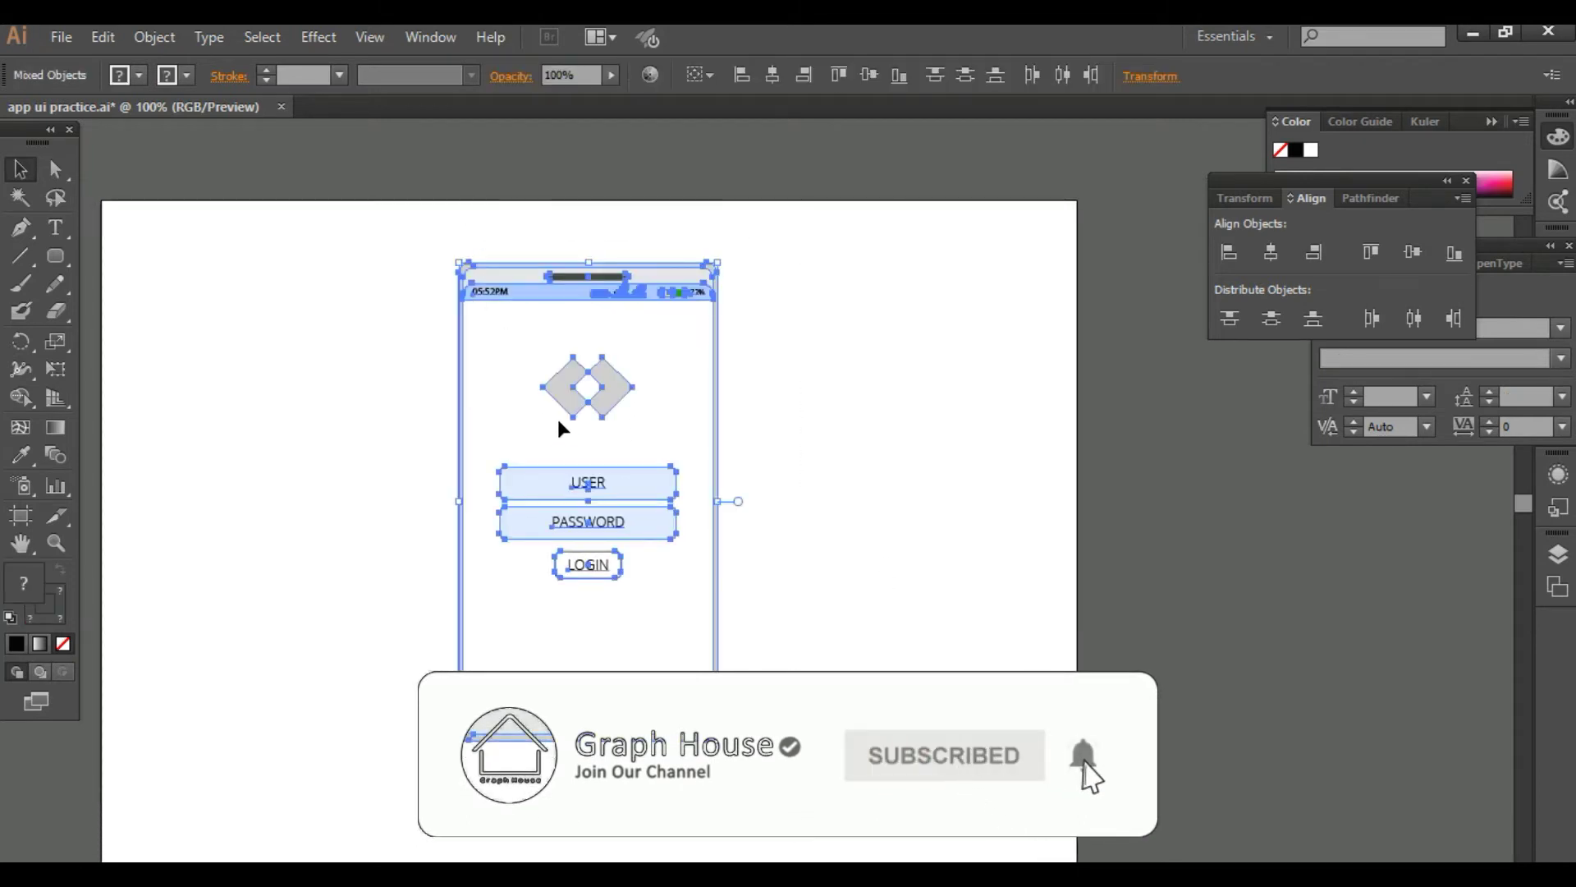
pyautogui.moveTo(556, 416); pyautogui.dragTo(284, 397)
pyautogui.click(633, 451)
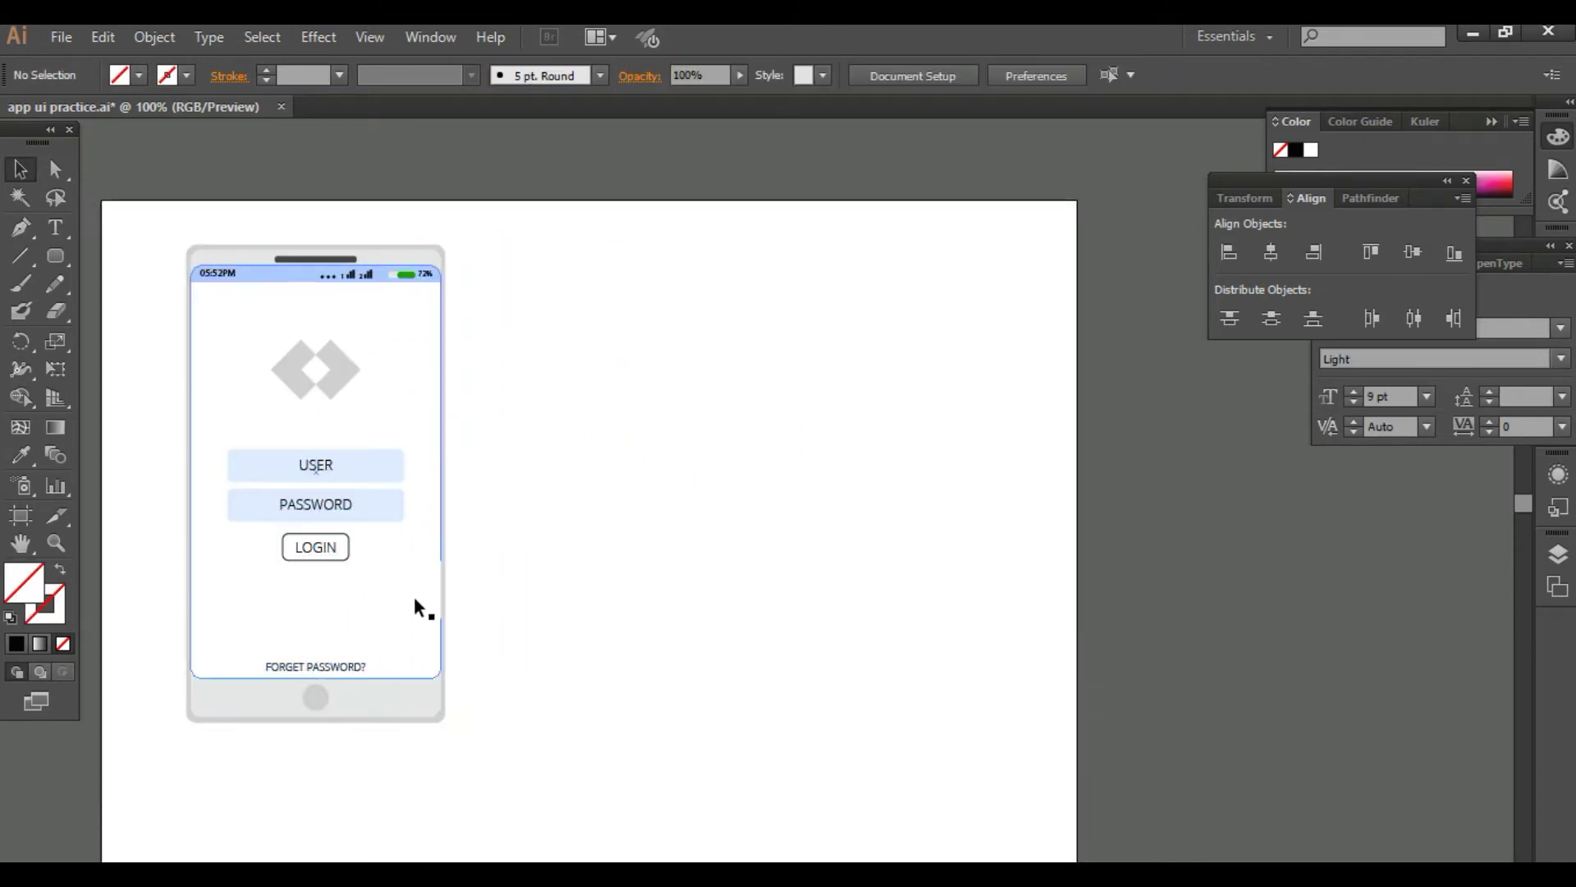
pyautogui.moveTo(539, 776); pyautogui.dragTo(182, 210)
pyautogui.moveTo(376, 409); pyautogui.dragTo(730, 415)
pyautogui.click(918, 498)
# Step: Delete the PASSWORD and USER fields, logo, LOGIN button and FORGET PASSWORD? label from the copied phone
pyautogui.click(704, 521)
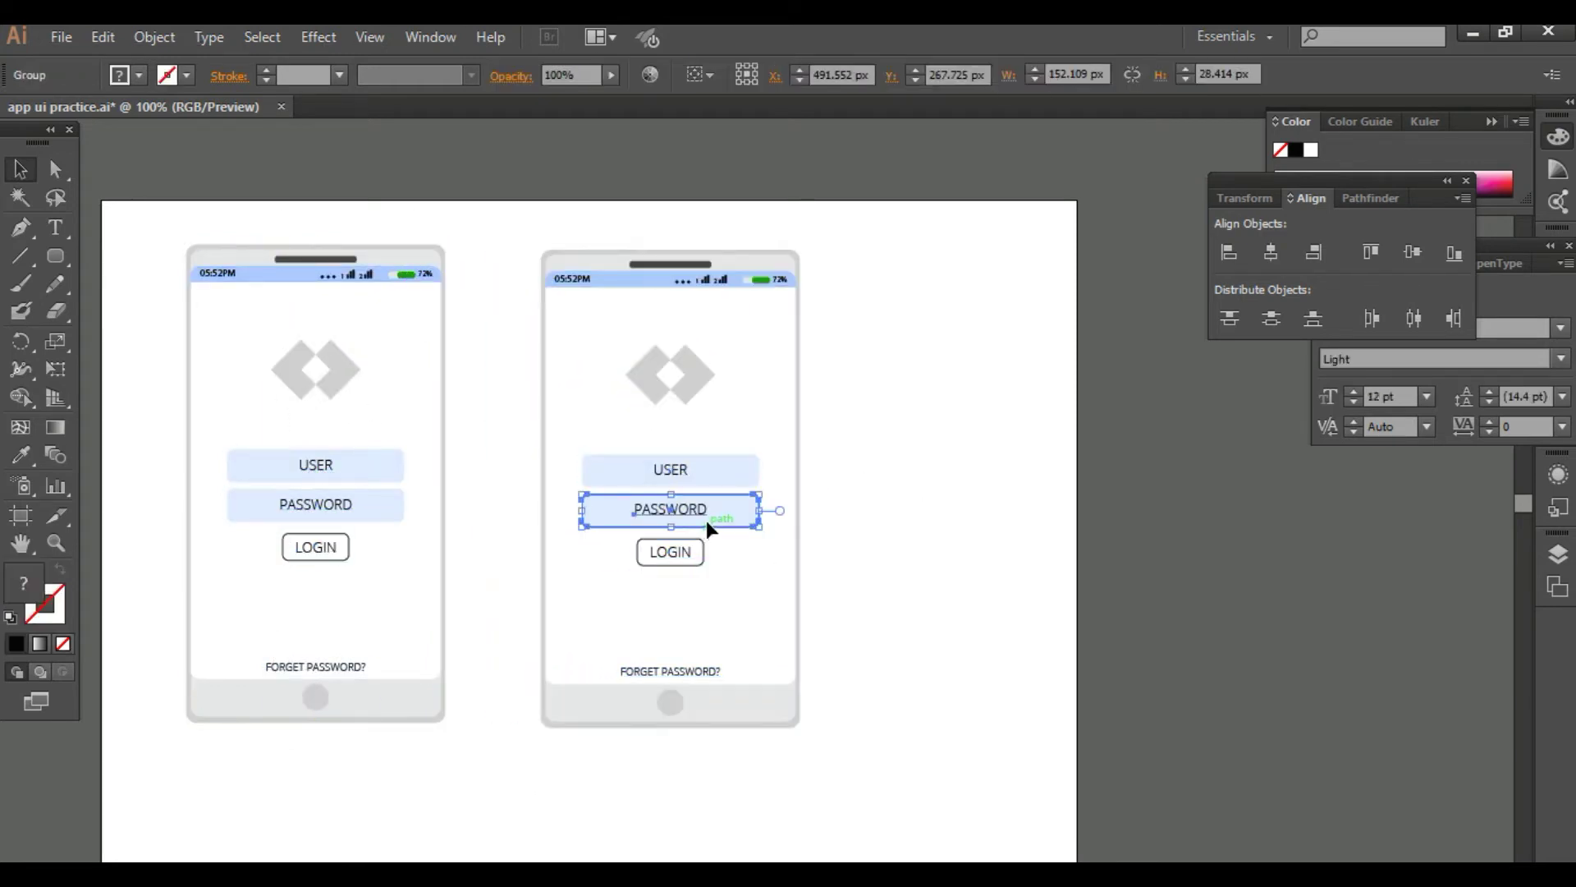
pyautogui.press('Delete')
pyautogui.click(696, 475)
pyautogui.press('Delete')
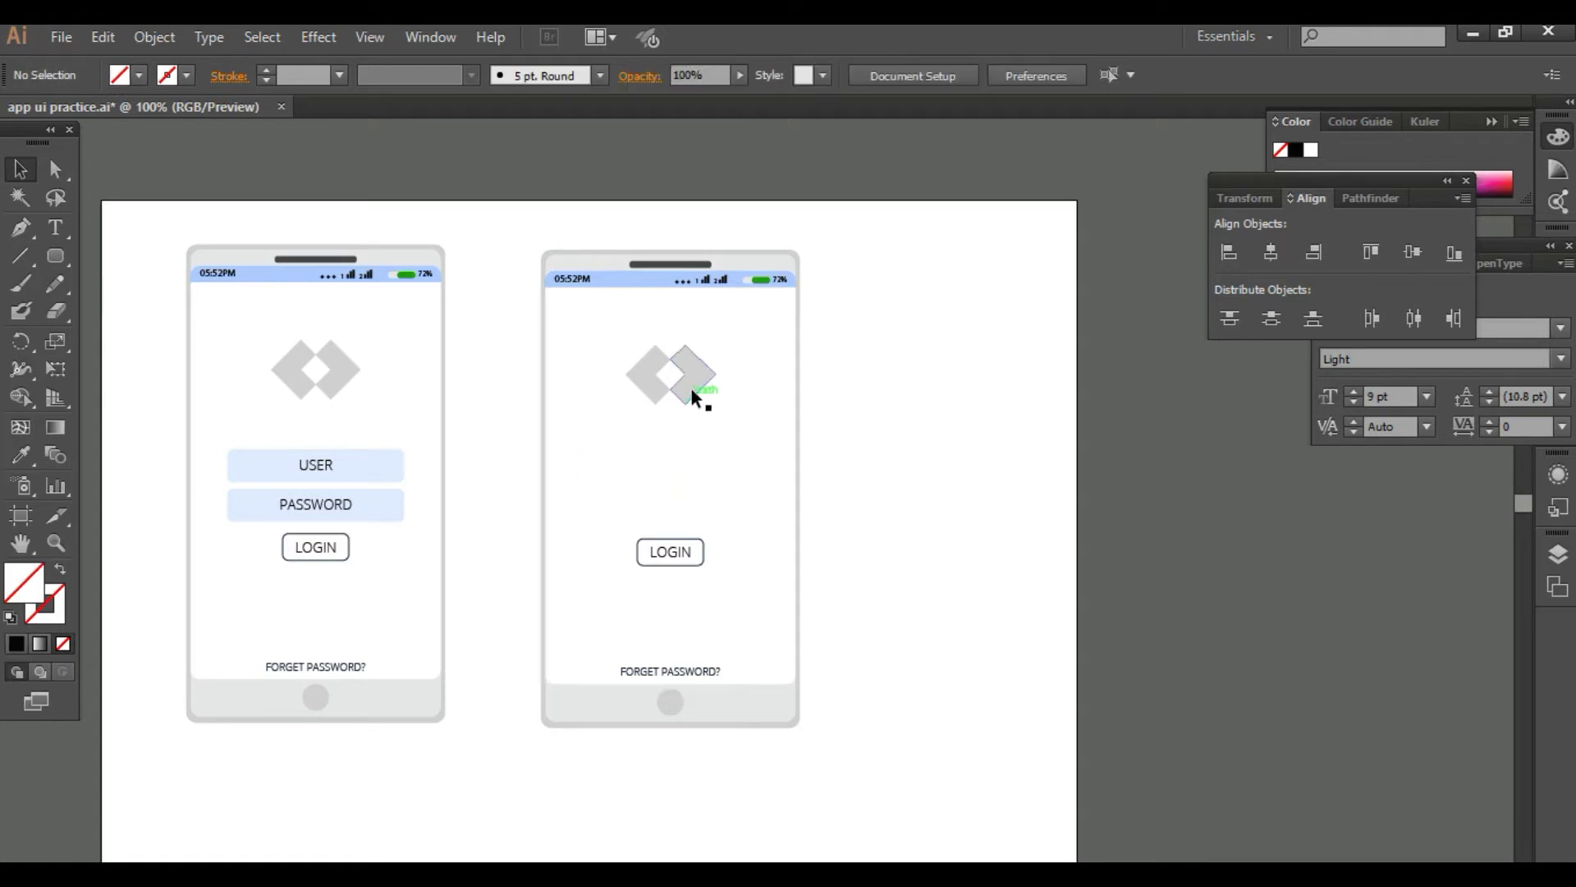
pyautogui.click(682, 396)
pyautogui.press('Delete')
pyautogui.click(678, 558)
pyautogui.press('Delete')
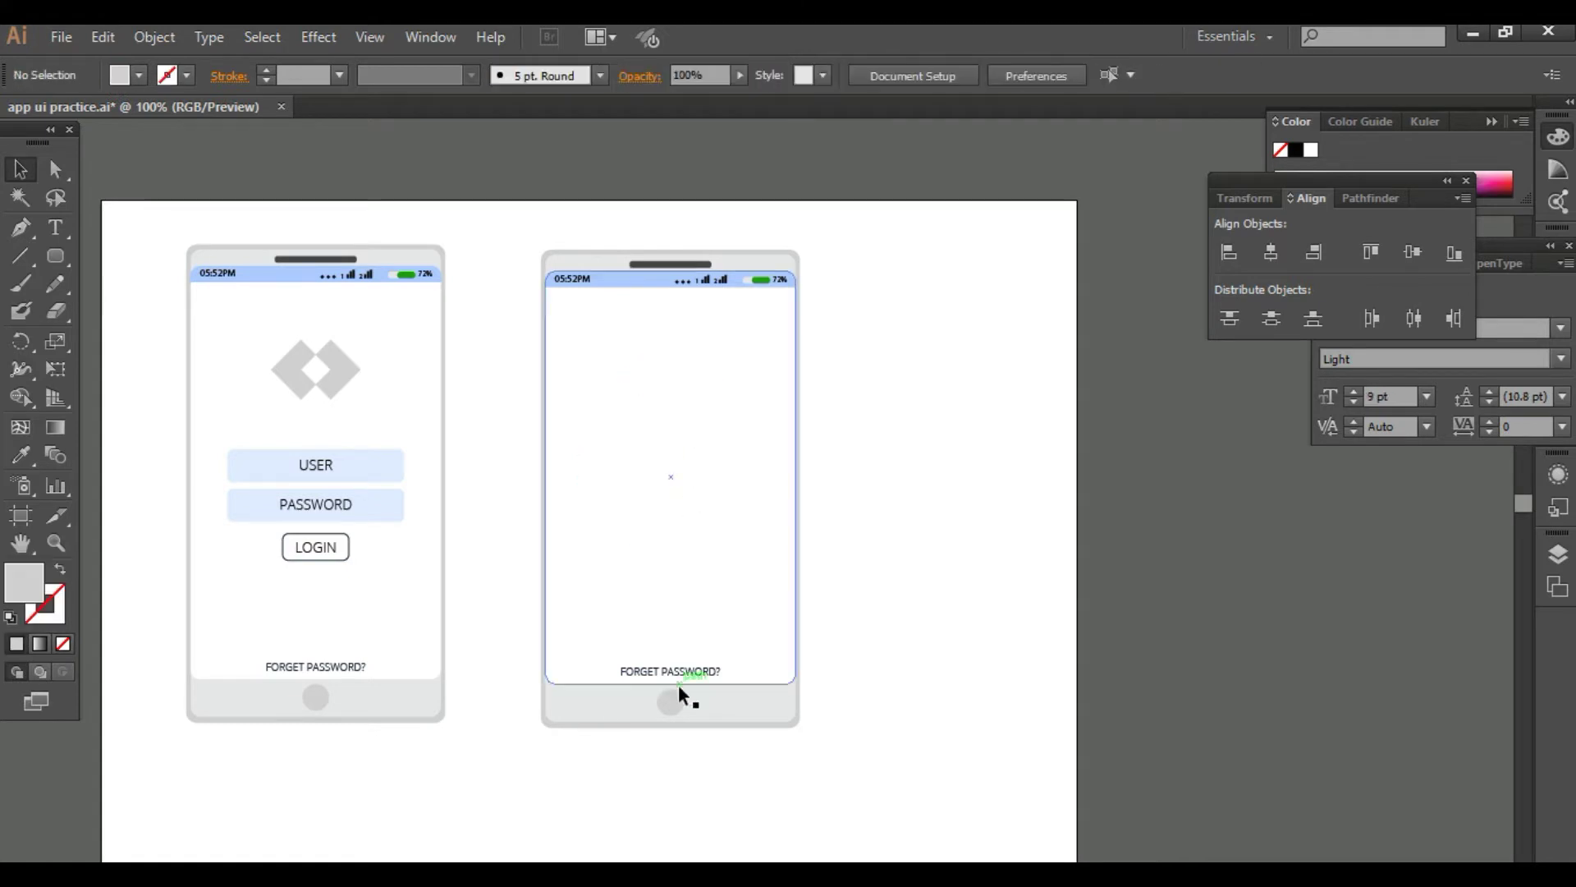
pyautogui.click(688, 671)
pyautogui.press('Delete')
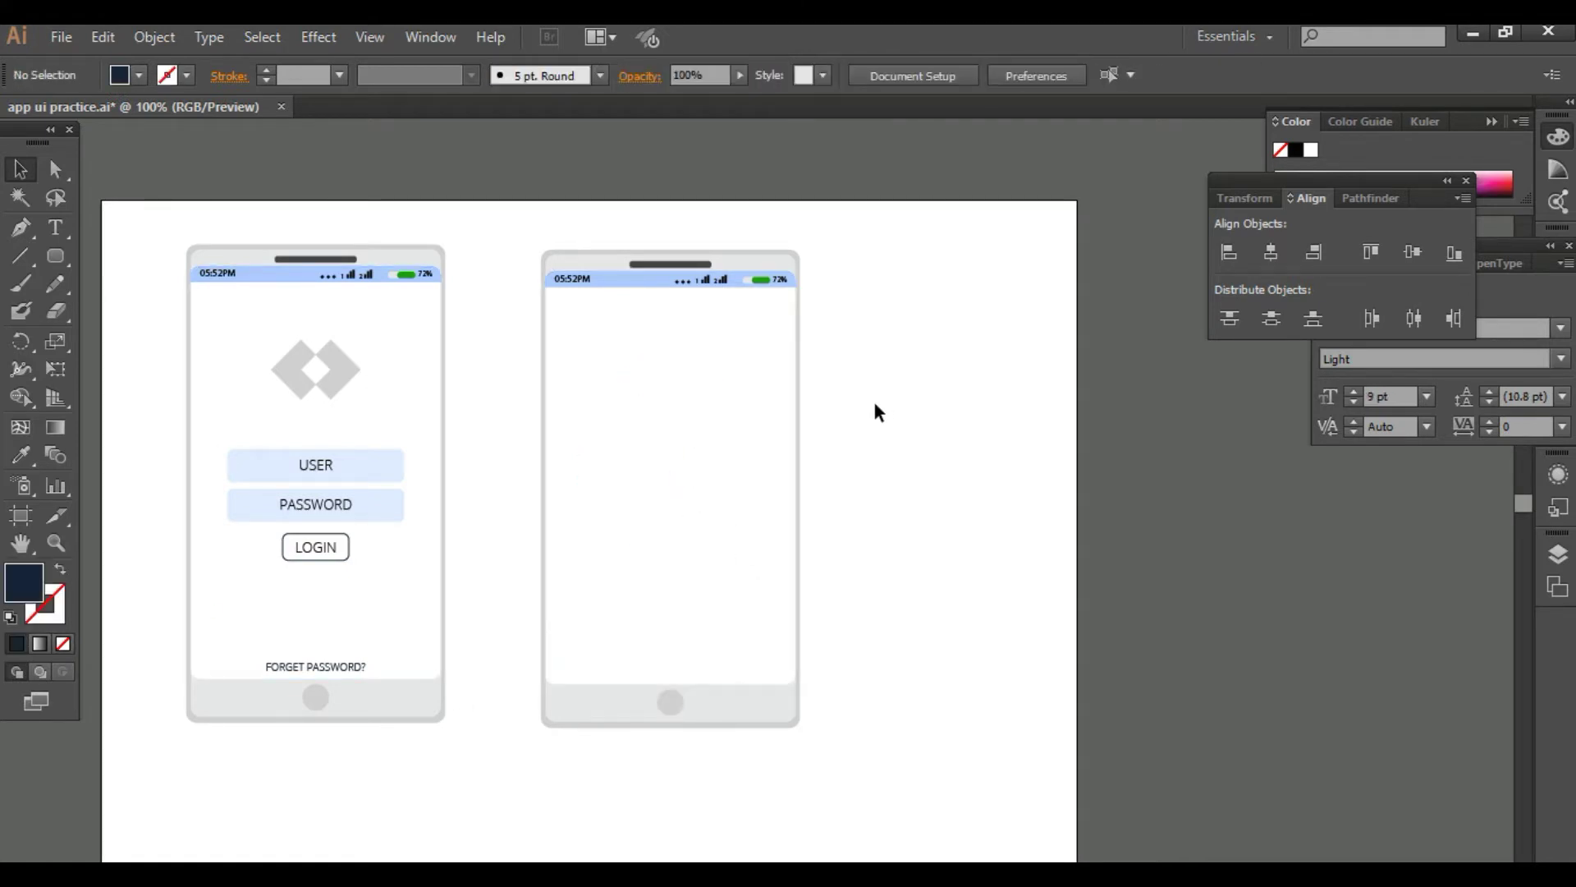
# Step: Draw a 20 px dark navy square on the artboard beside the copied phone
pyautogui.moveTo(873, 411); pyautogui.dragTo(842, 461)
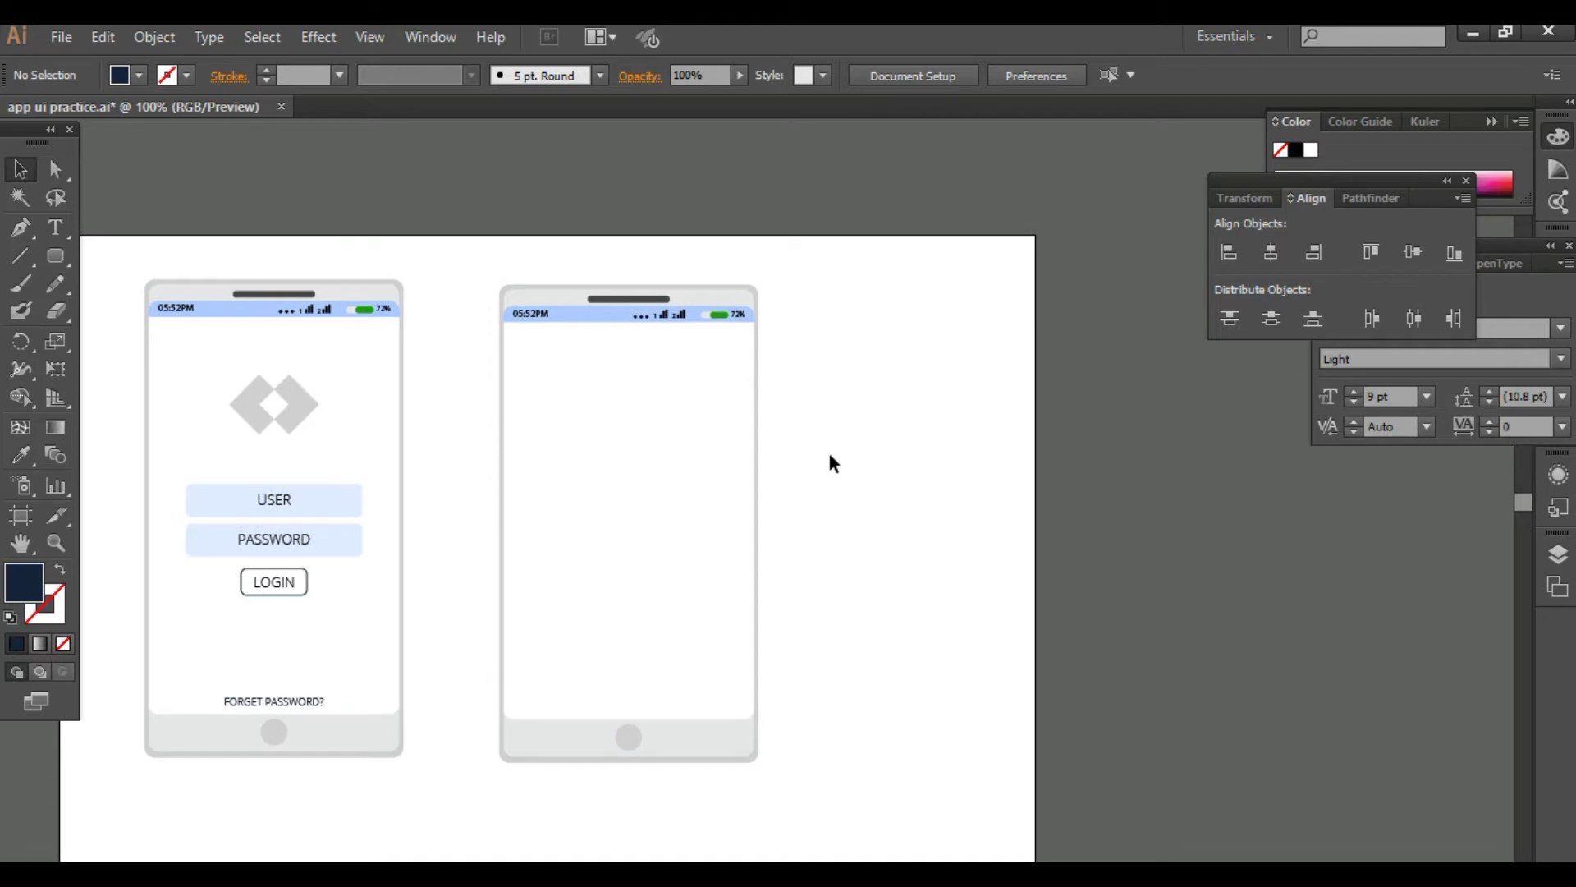
pyautogui.moveTo(55, 255); pyautogui.dragTo(158, 248)
pyautogui.moveTo(787, 340); pyautogui.dragTo(814, 366)
pyautogui.click(11, 177)
pyautogui.click(801, 455)
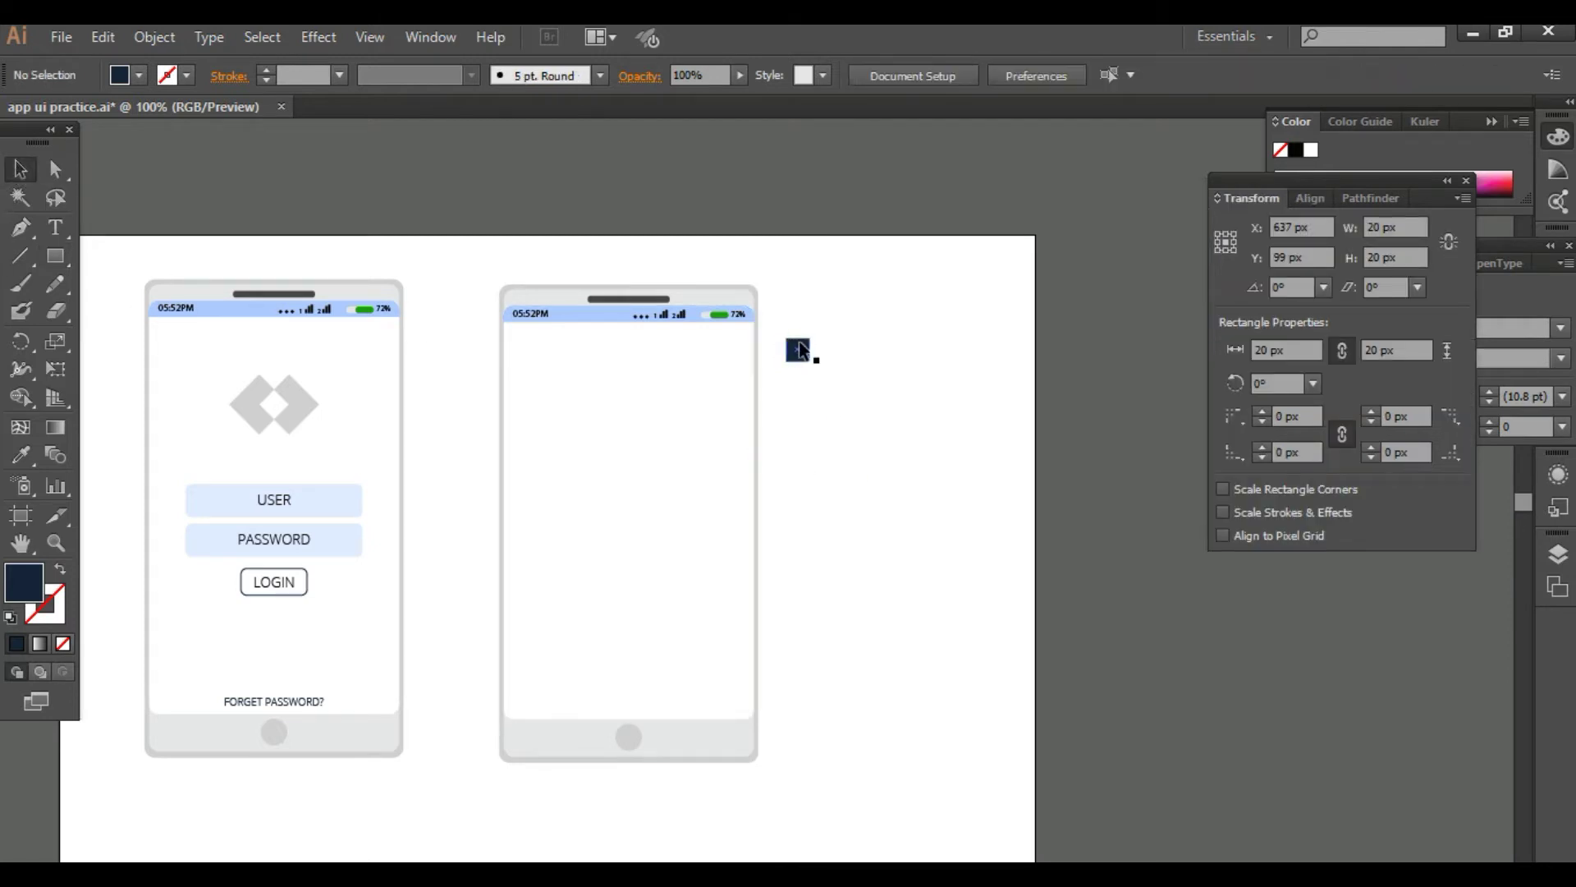
pyautogui.click(800, 354)
pyautogui.click(830, 394)
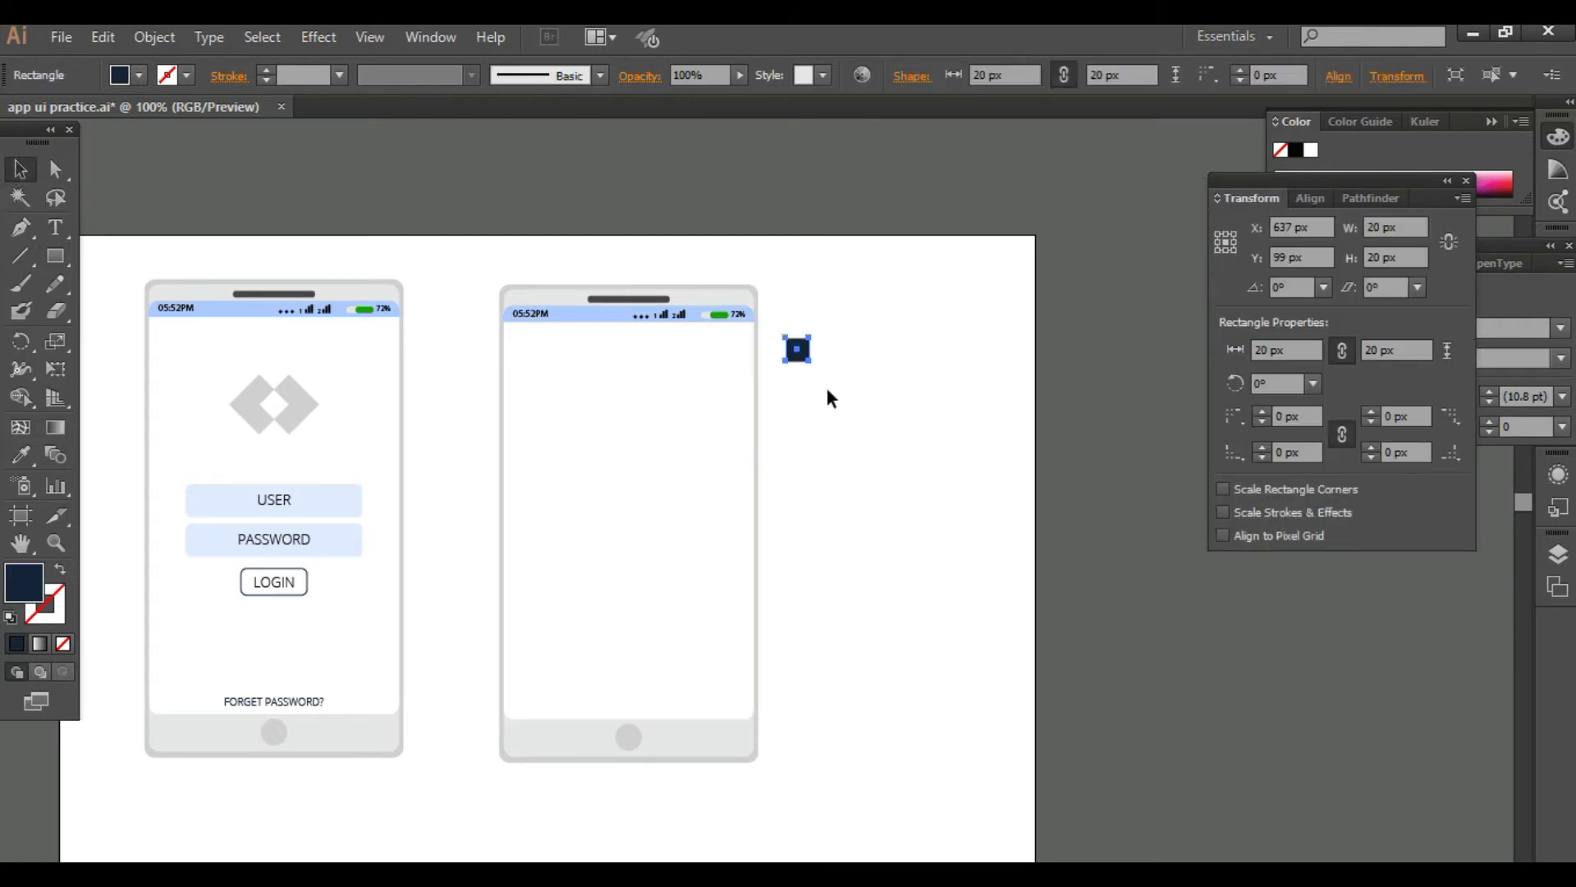
# Step: Copy the square into a three-square zigzag checker unit with touching corners and group the squares
pyautogui.click(800, 353)
pyautogui.moveTo(800, 353); pyautogui.dragTo(780, 328)
pyautogui.click(825, 407)
pyautogui.rightClick(800, 374)
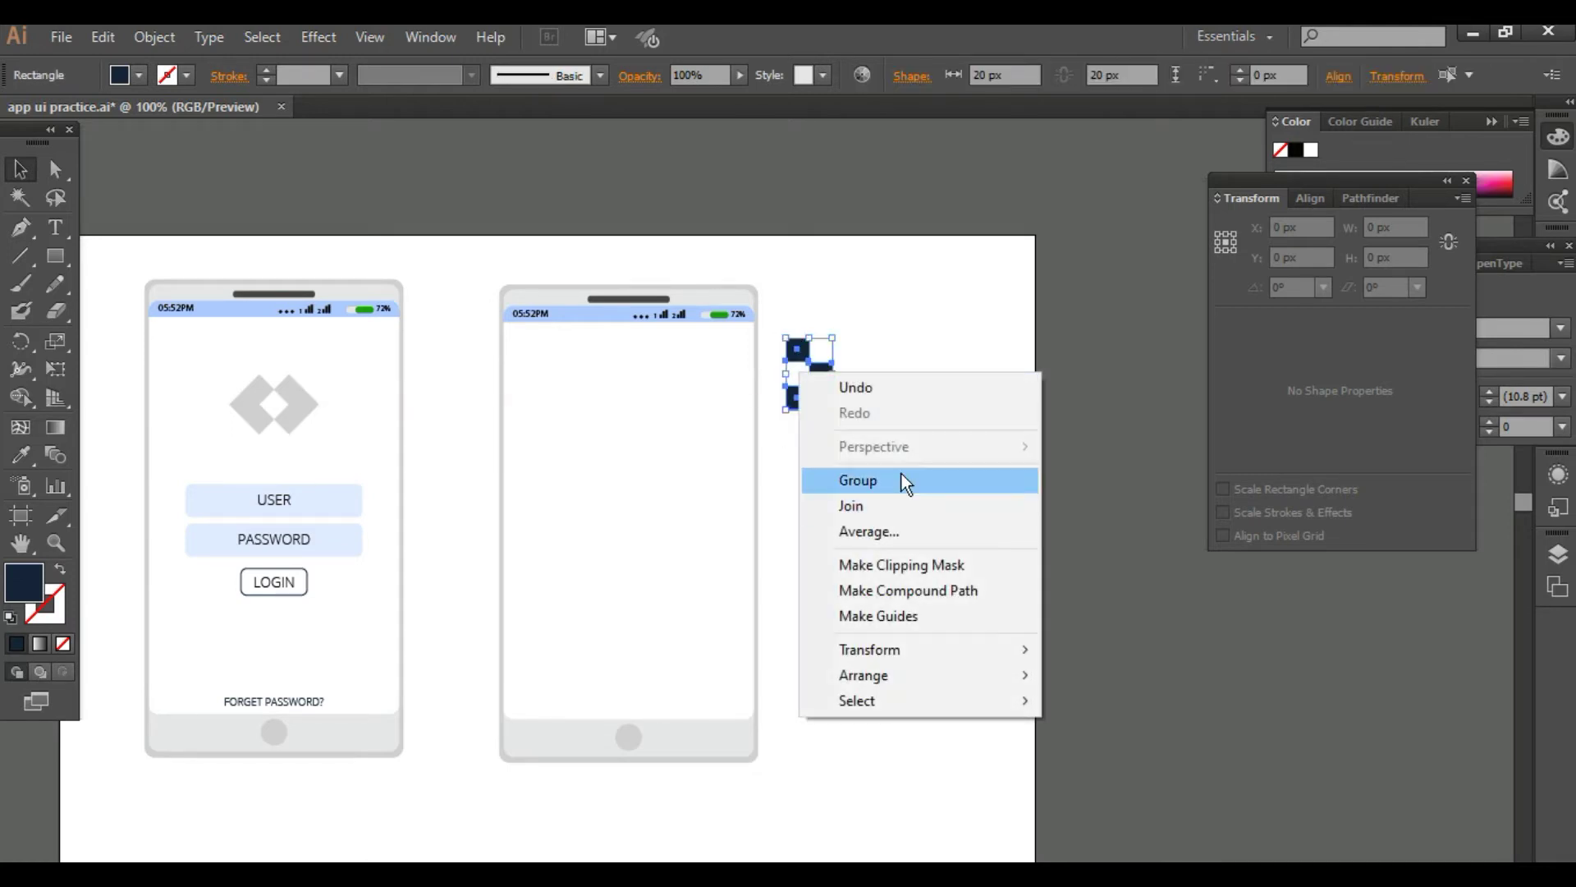
pyautogui.click(901, 480)
# Step: Repeat the grouped checker unit sideways until four units form a continuous checkered strip
pyautogui.click(834, 374)
pyautogui.moveTo(833, 377); pyautogui.dragTo(877, 385)
pyautogui.moveTo(880, 447); pyautogui.dragTo(812, 333)
pyautogui.moveTo(878, 377); pyautogui.dragTo(971, 378)
pyautogui.click(1006, 468)
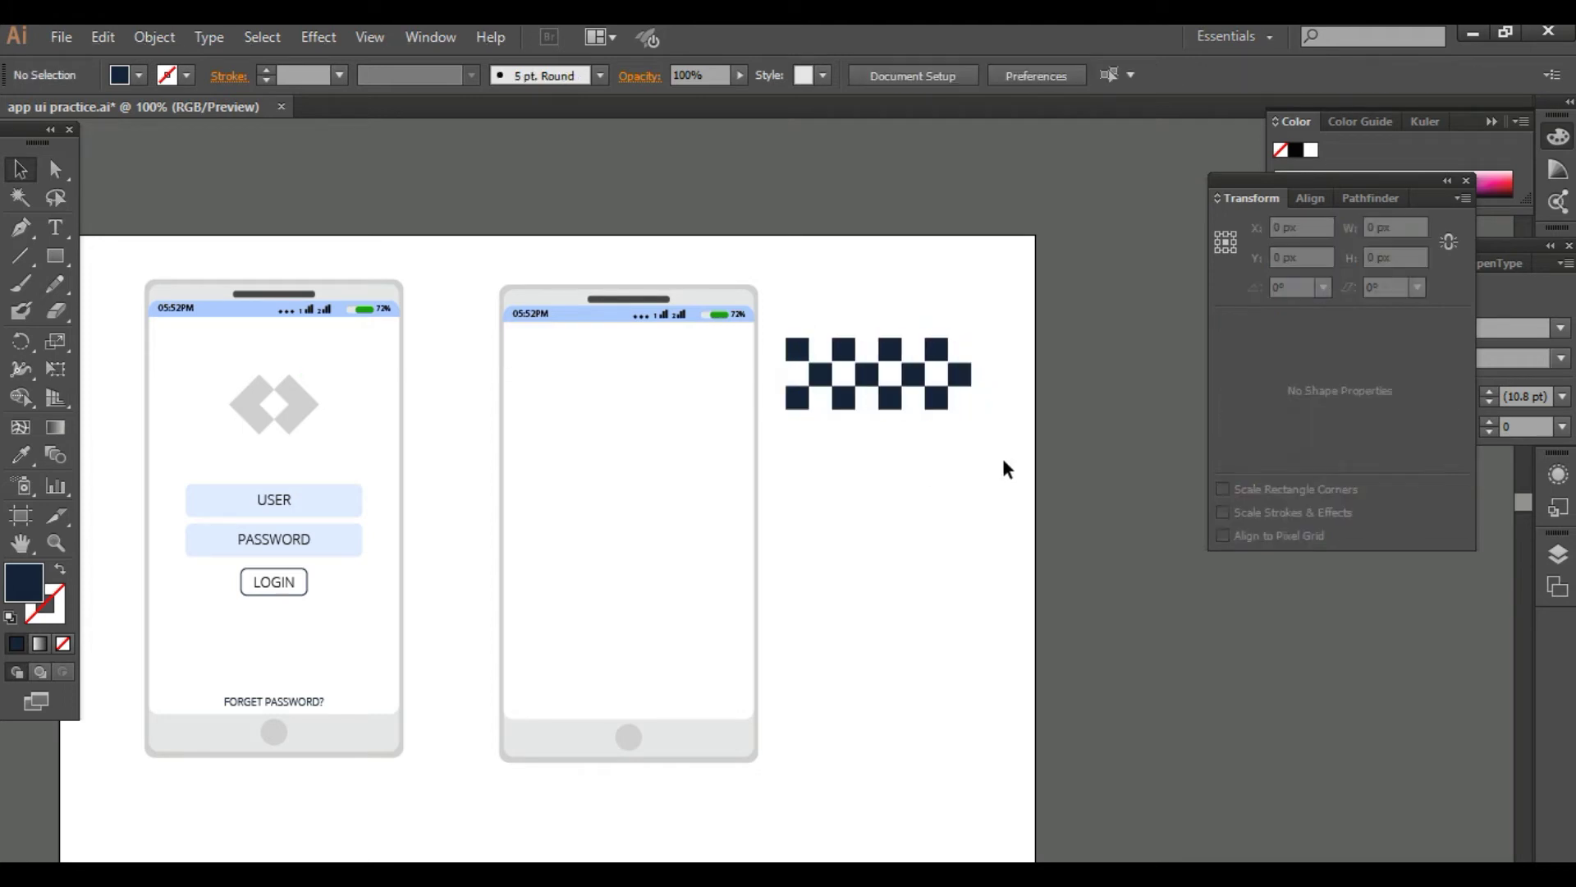
# Step: Group the checkered strip and place it on the copied phone's screen, flush with the left edge directly below the status bar
pyautogui.moveTo(979, 441); pyautogui.dragTo(811, 303)
pyautogui.rightClick(924, 392)
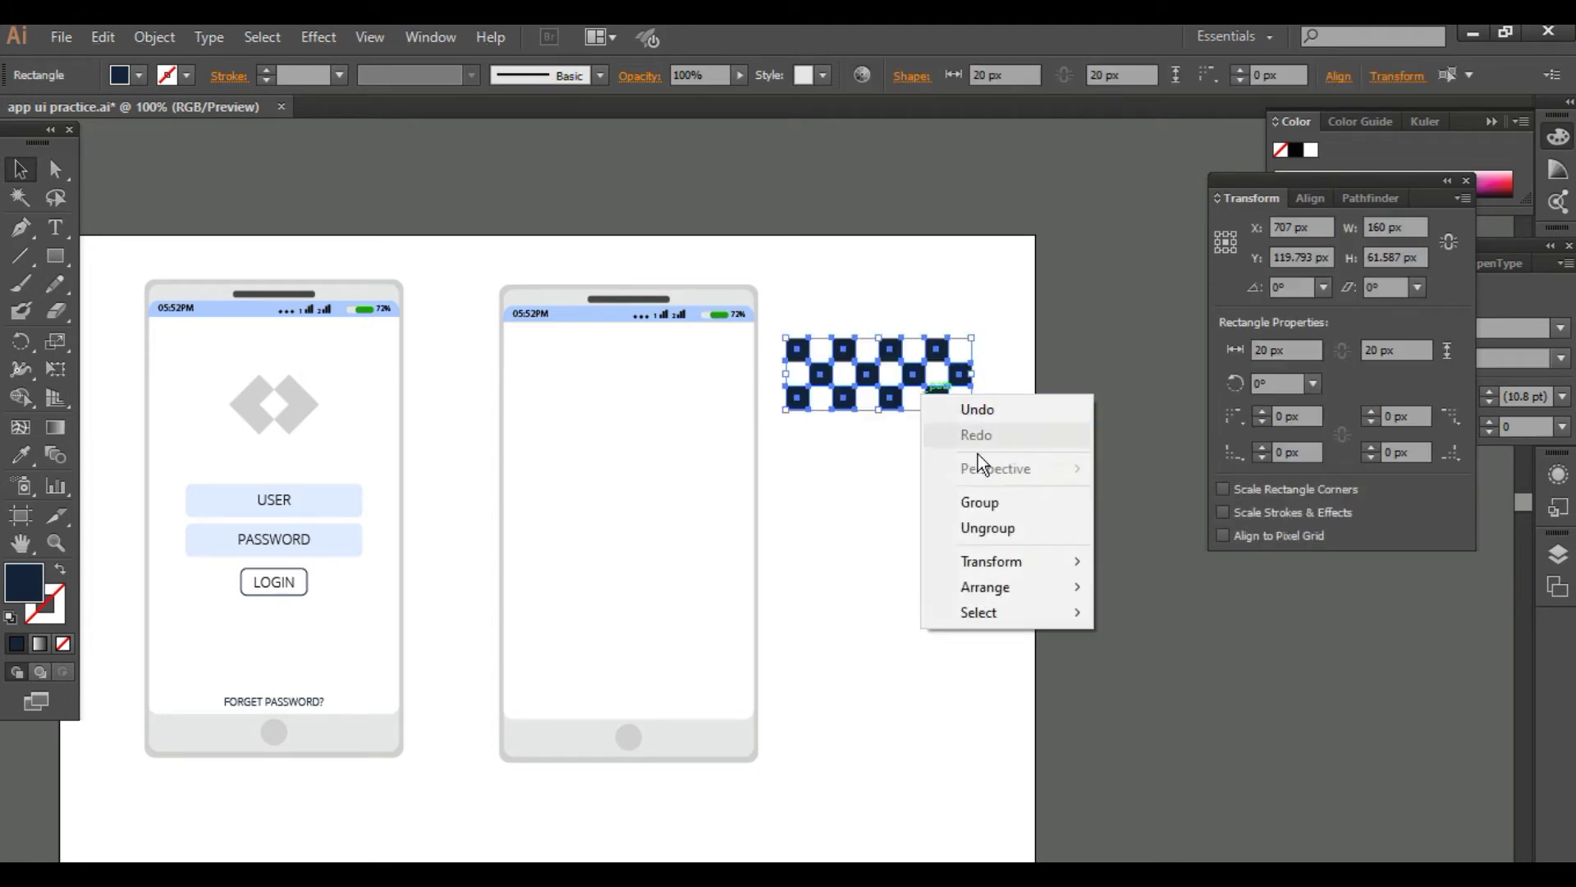
pyautogui.click(983, 507)
pyautogui.moveTo(914, 378); pyautogui.dragTo(633, 367)
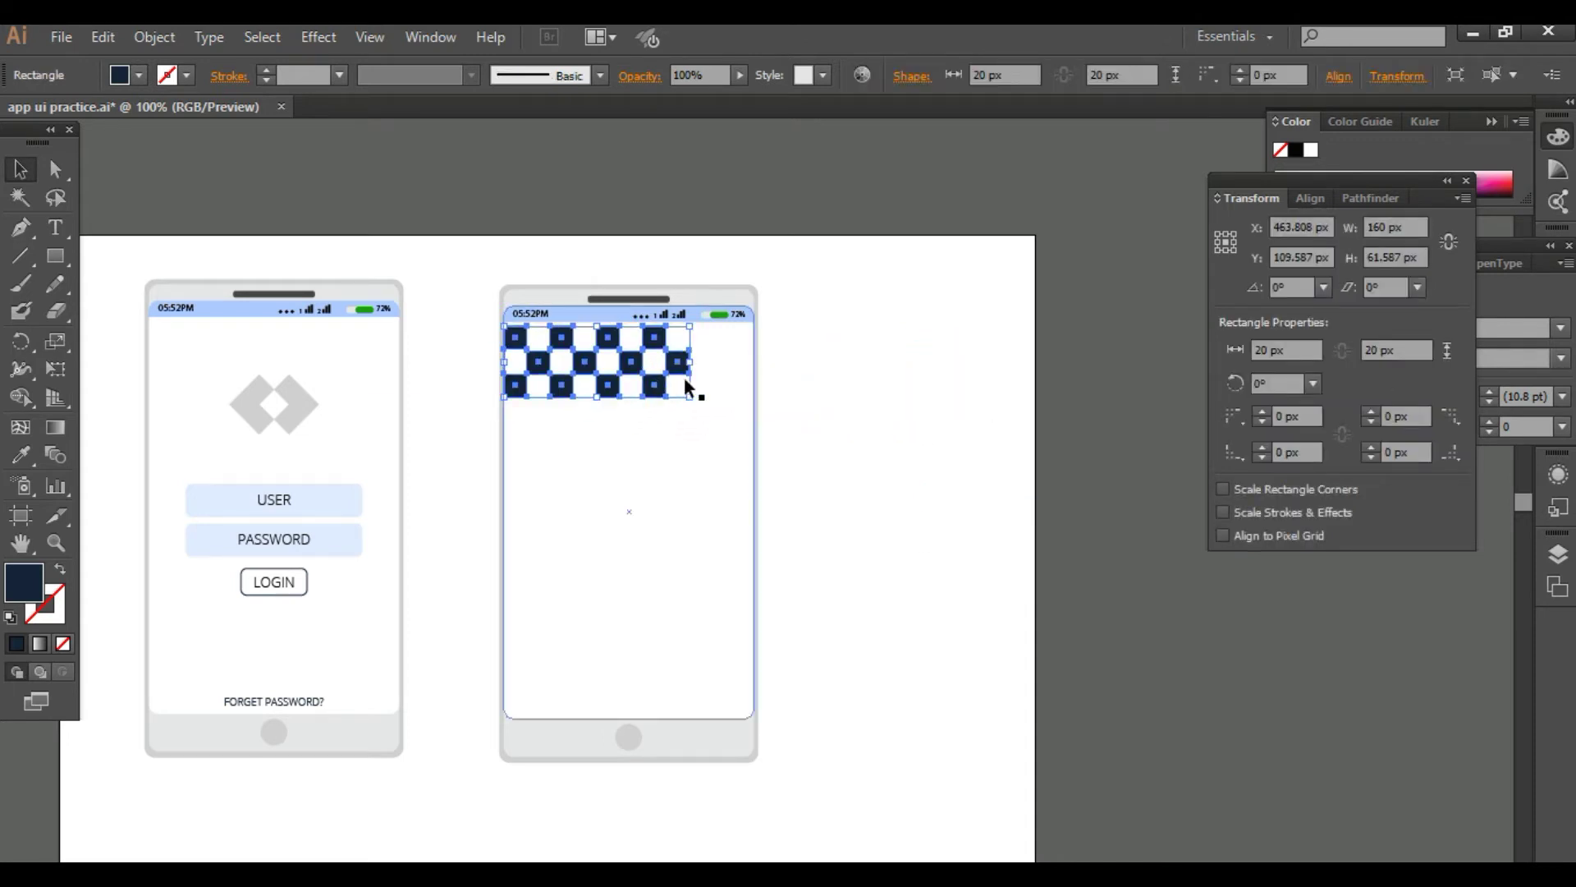
pyautogui.click(917, 444)
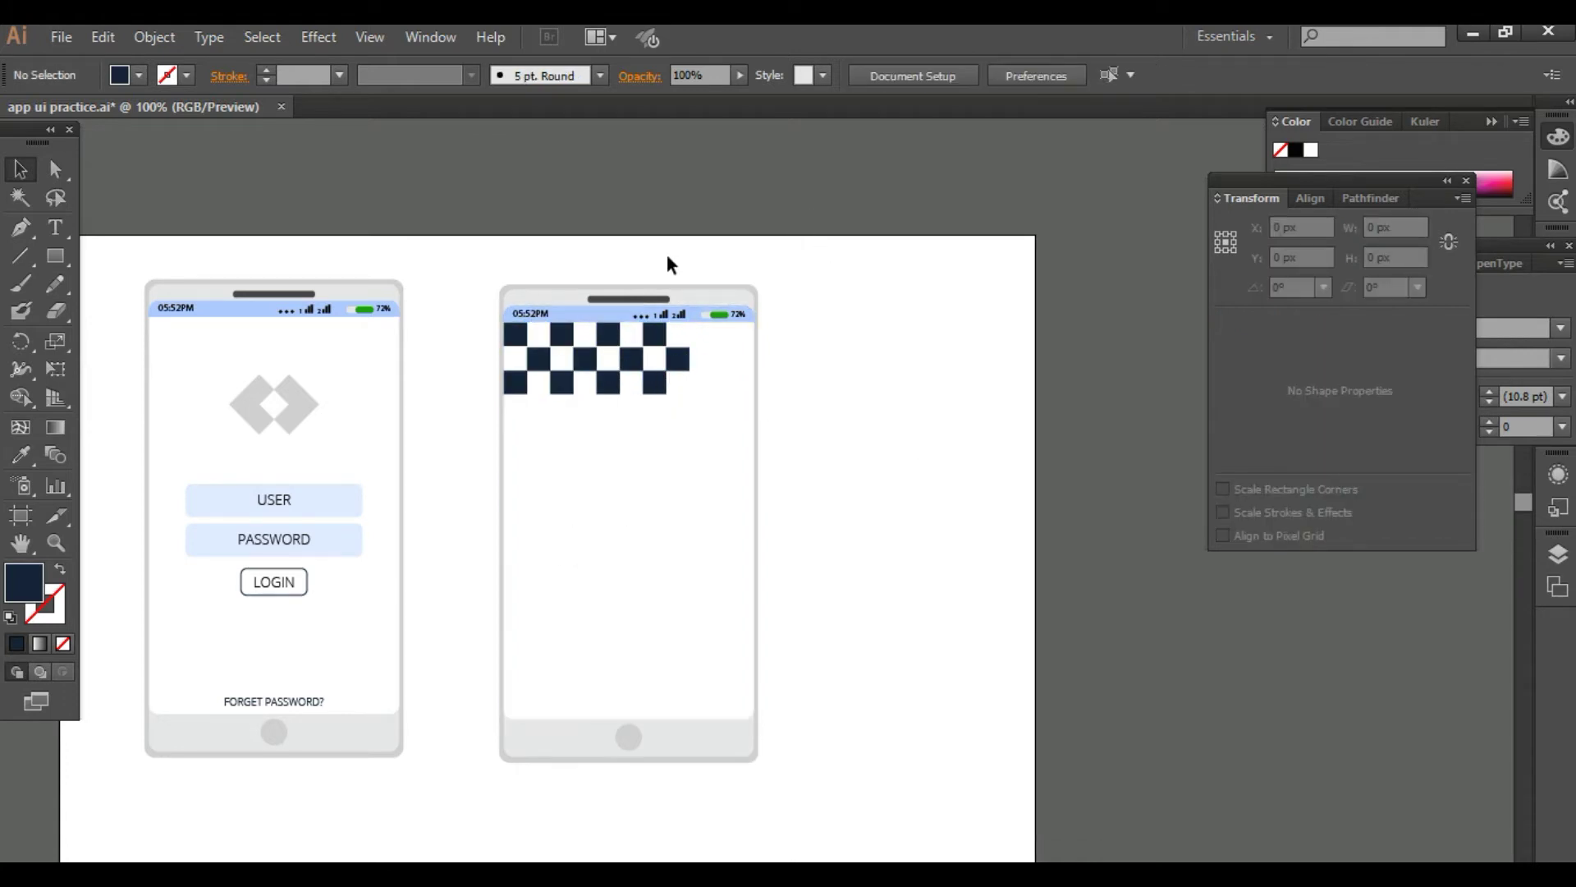
# Step: Extend the checkered strip with an adjoining copy, ungroup the copy and delete its units that overrun the phone screen
pyautogui.click(678, 370)
pyautogui.moveTo(679, 370); pyautogui.dragTo(866, 374)
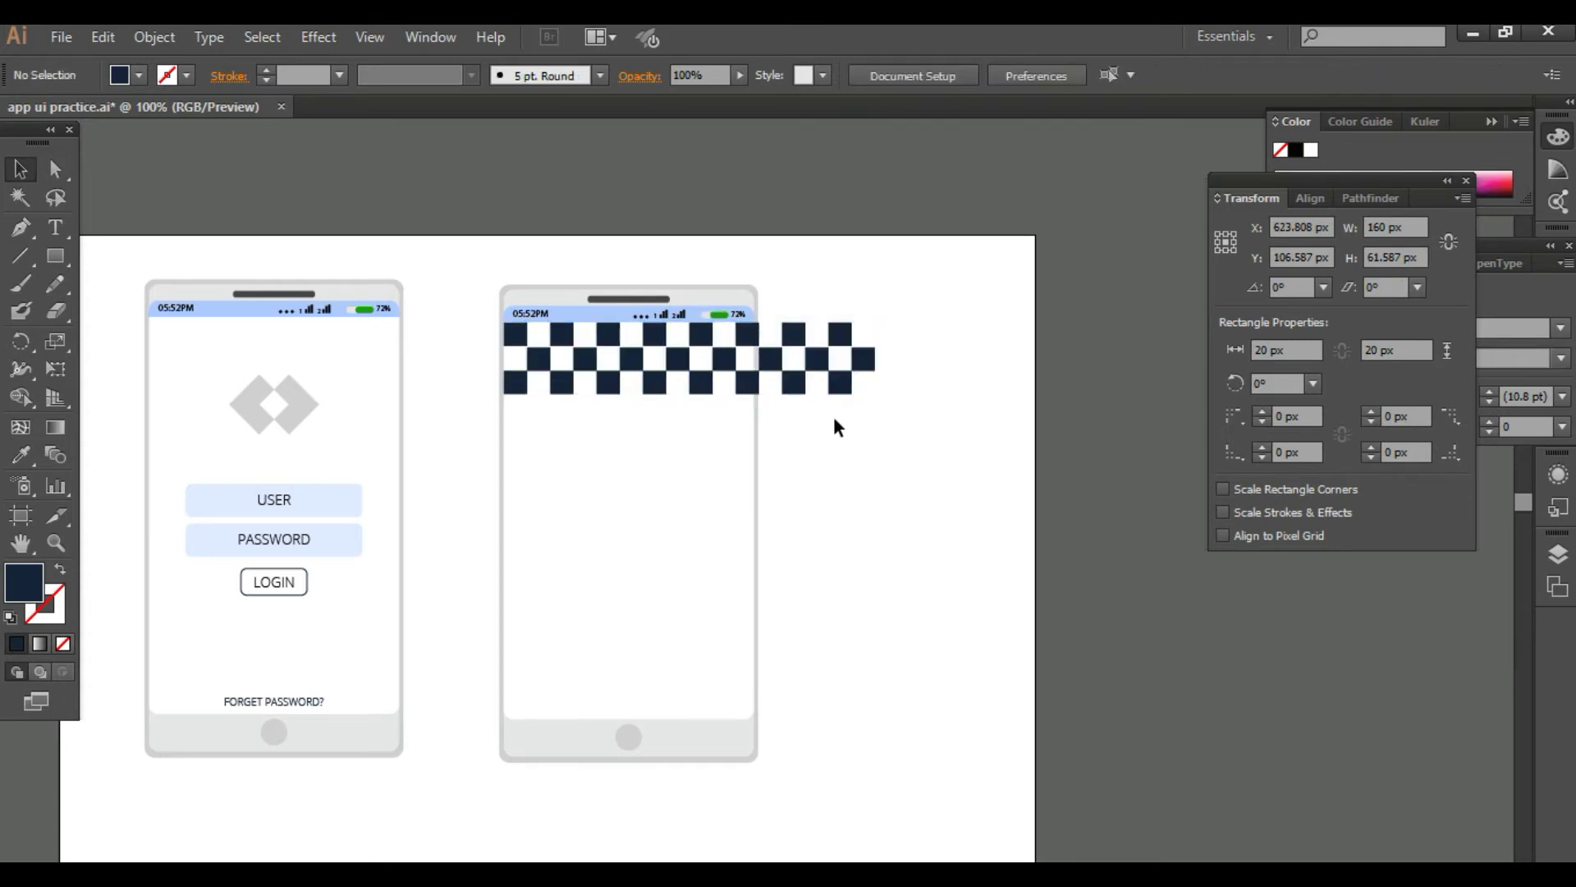
pyautogui.rightClick(832, 344)
pyautogui.click(894, 491)
pyautogui.click(899, 425)
pyautogui.moveTo(894, 465); pyautogui.dragTo(805, 247)
pyautogui.press('Delete')
pyautogui.moveTo(805, 387); pyautogui.dragTo(781, 370)
pyautogui.press('Delete')
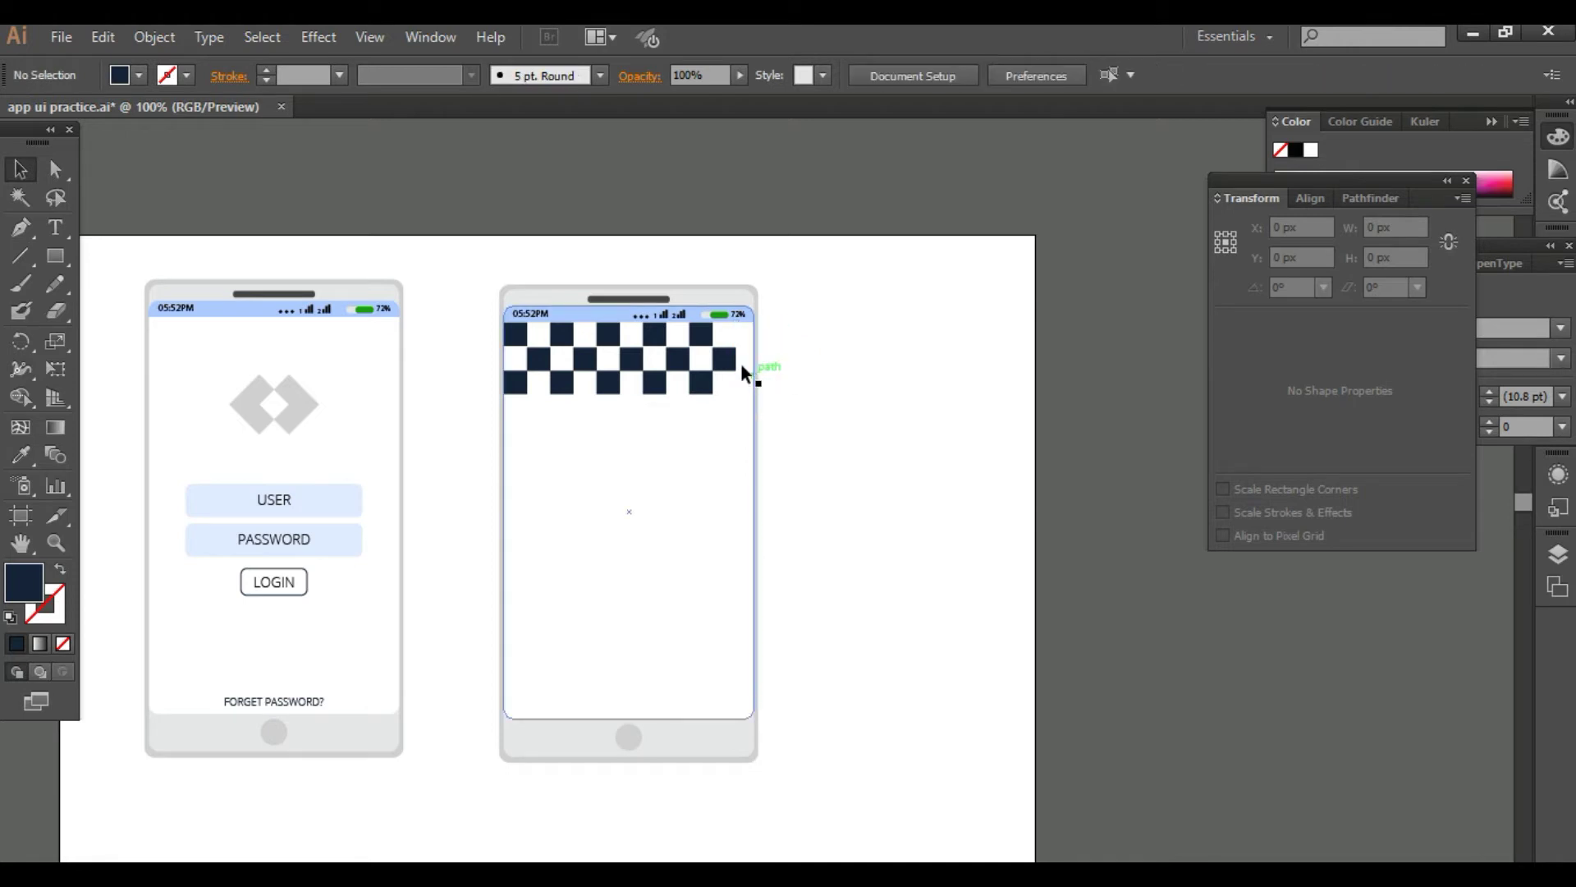
# Step: Group all the checker squares and scale the strip proportionally to span the full screen width, about 215 px
pyautogui.moveTo(742, 319); pyautogui.dragTo(694, 399)
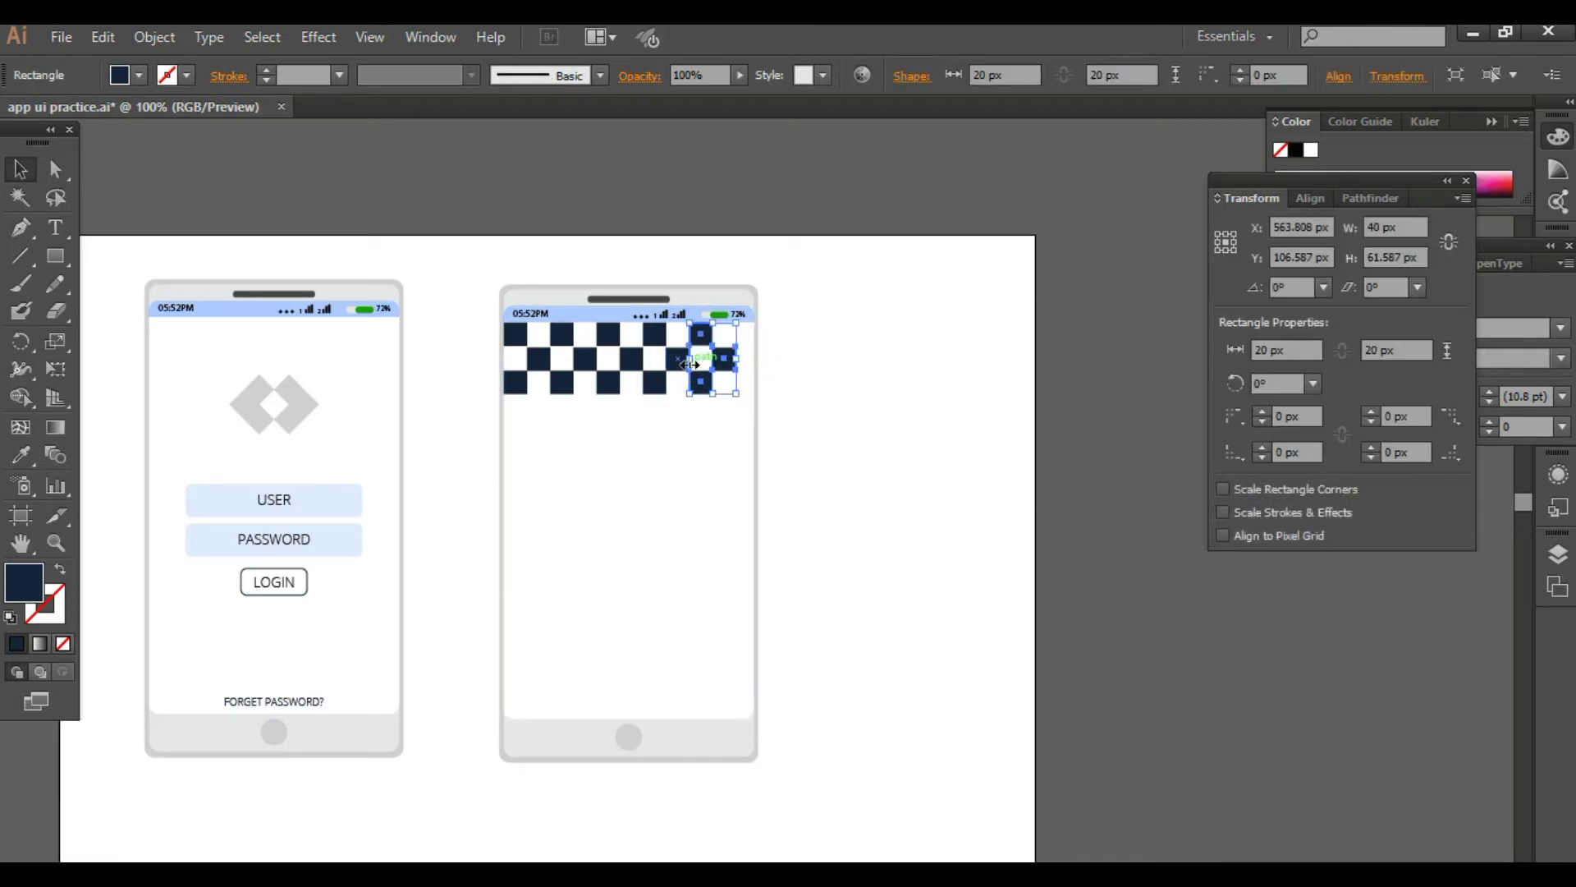
pyautogui.hotkey('ctrl', 'a')
pyautogui.rightClick(651, 392)
pyautogui.click(718, 506)
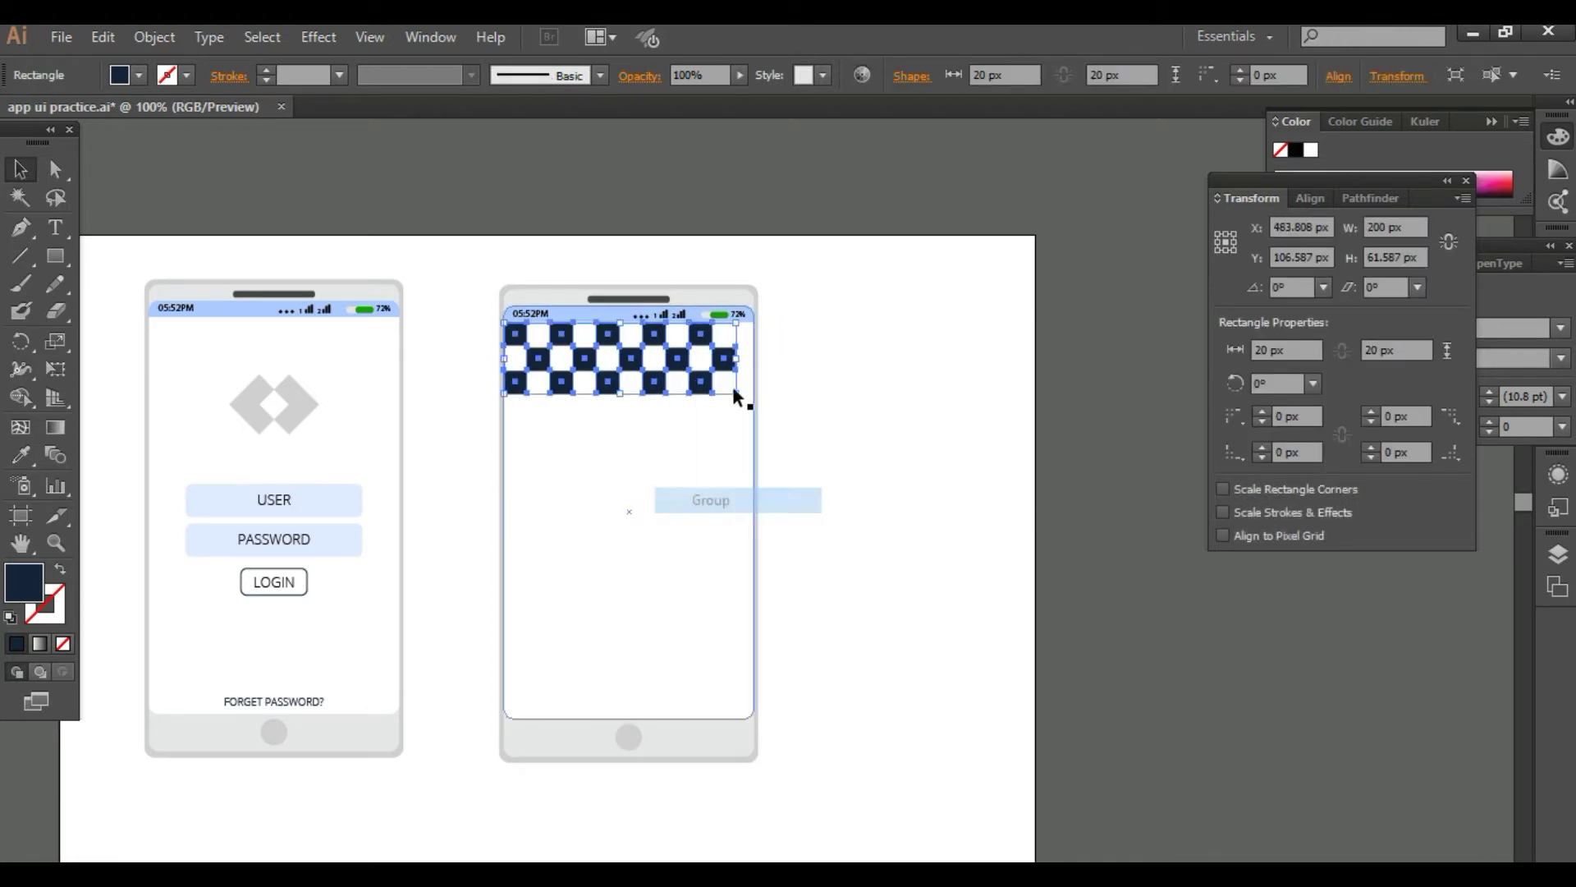
pyautogui.moveTo(737, 394); pyautogui.dragTo(754, 406)
pyautogui.click(777, 451)
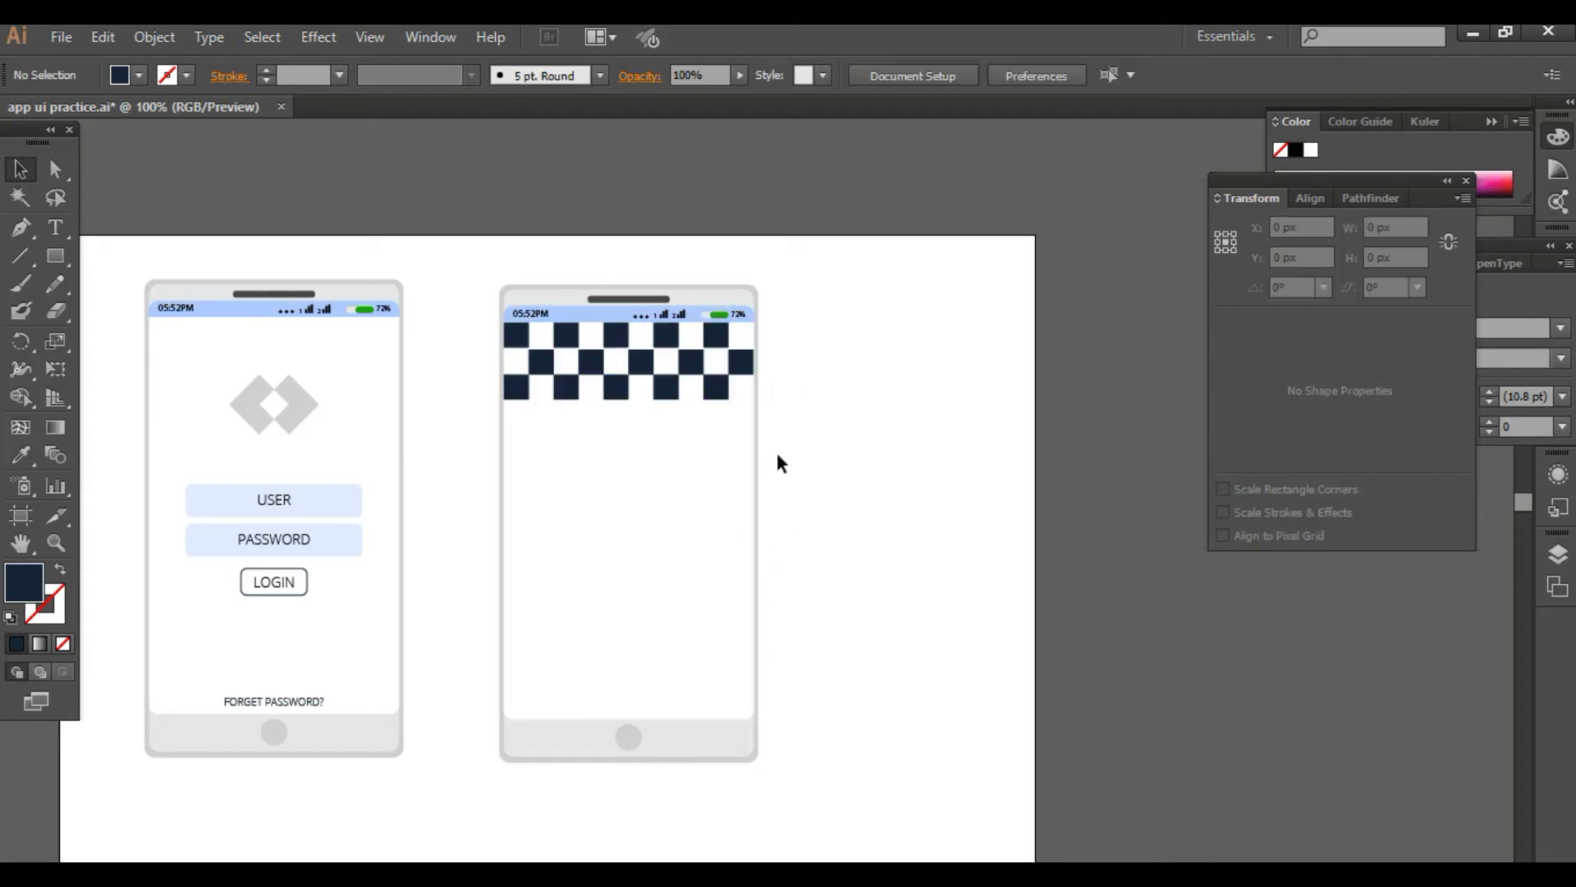
# Step: Recolor the checkered strip with a pale tint of the status bar blue, E9F2FF
pyautogui.click(666, 379)
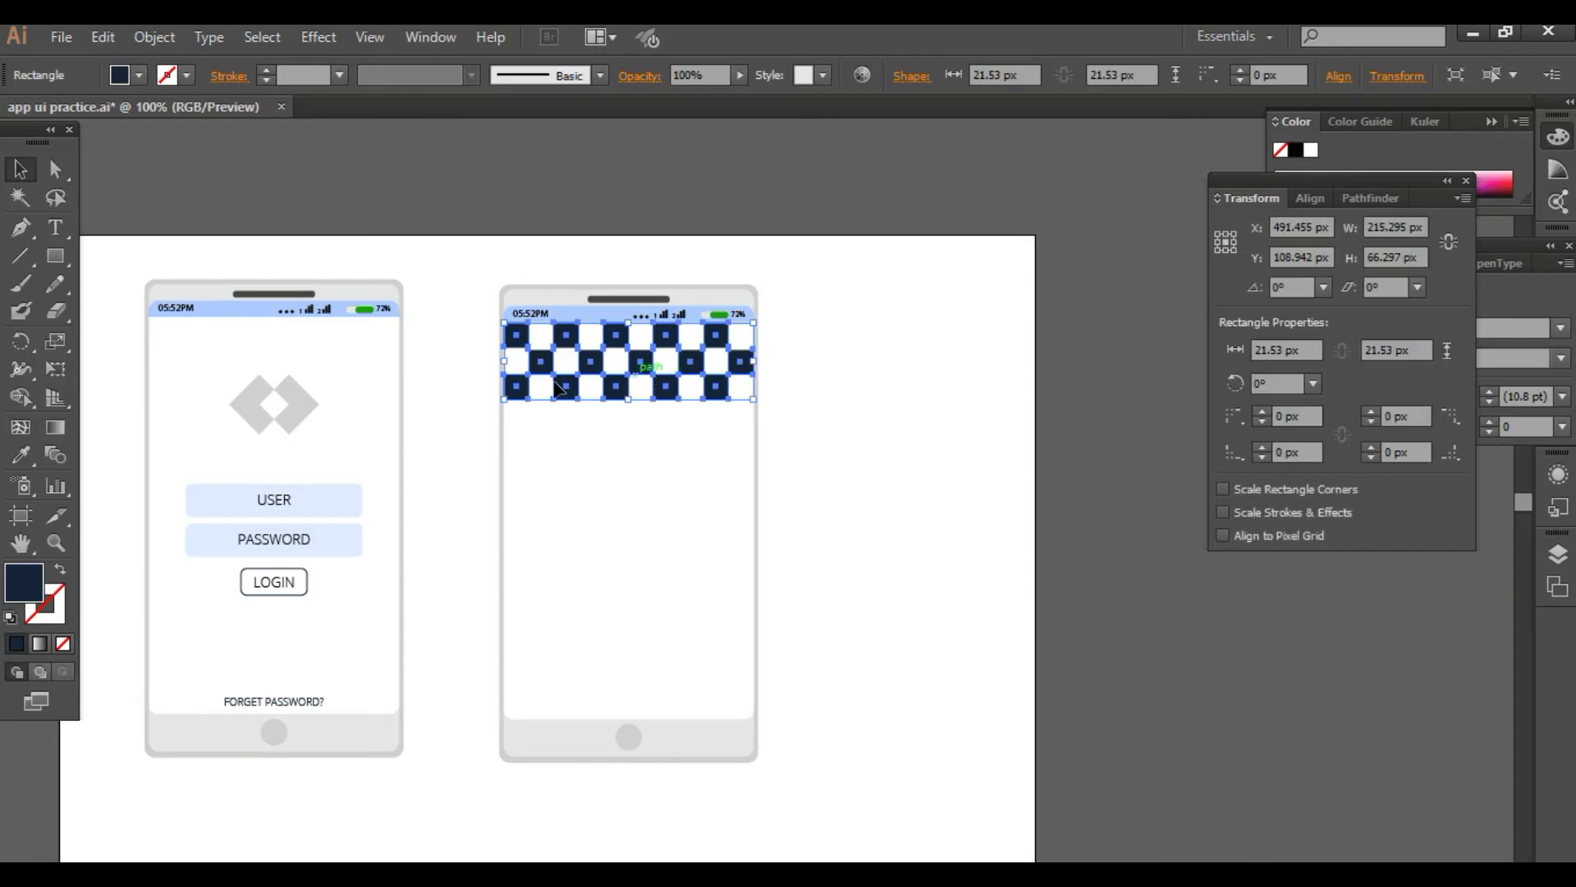
pyautogui.click(21, 454)
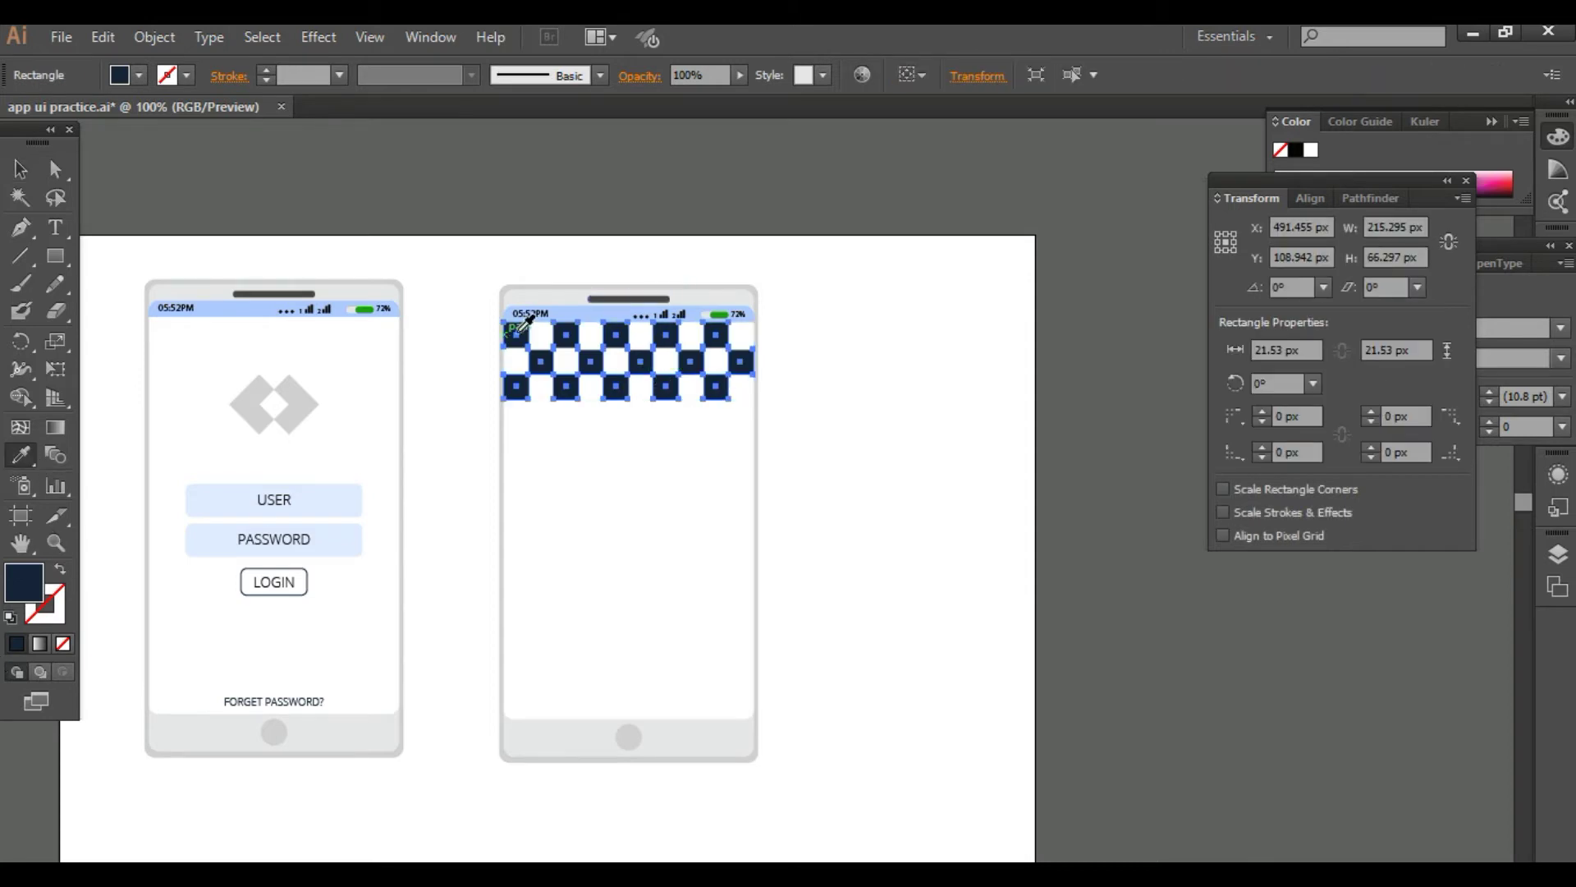
pyautogui.click(583, 312)
pyautogui.doubleClick(28, 599)
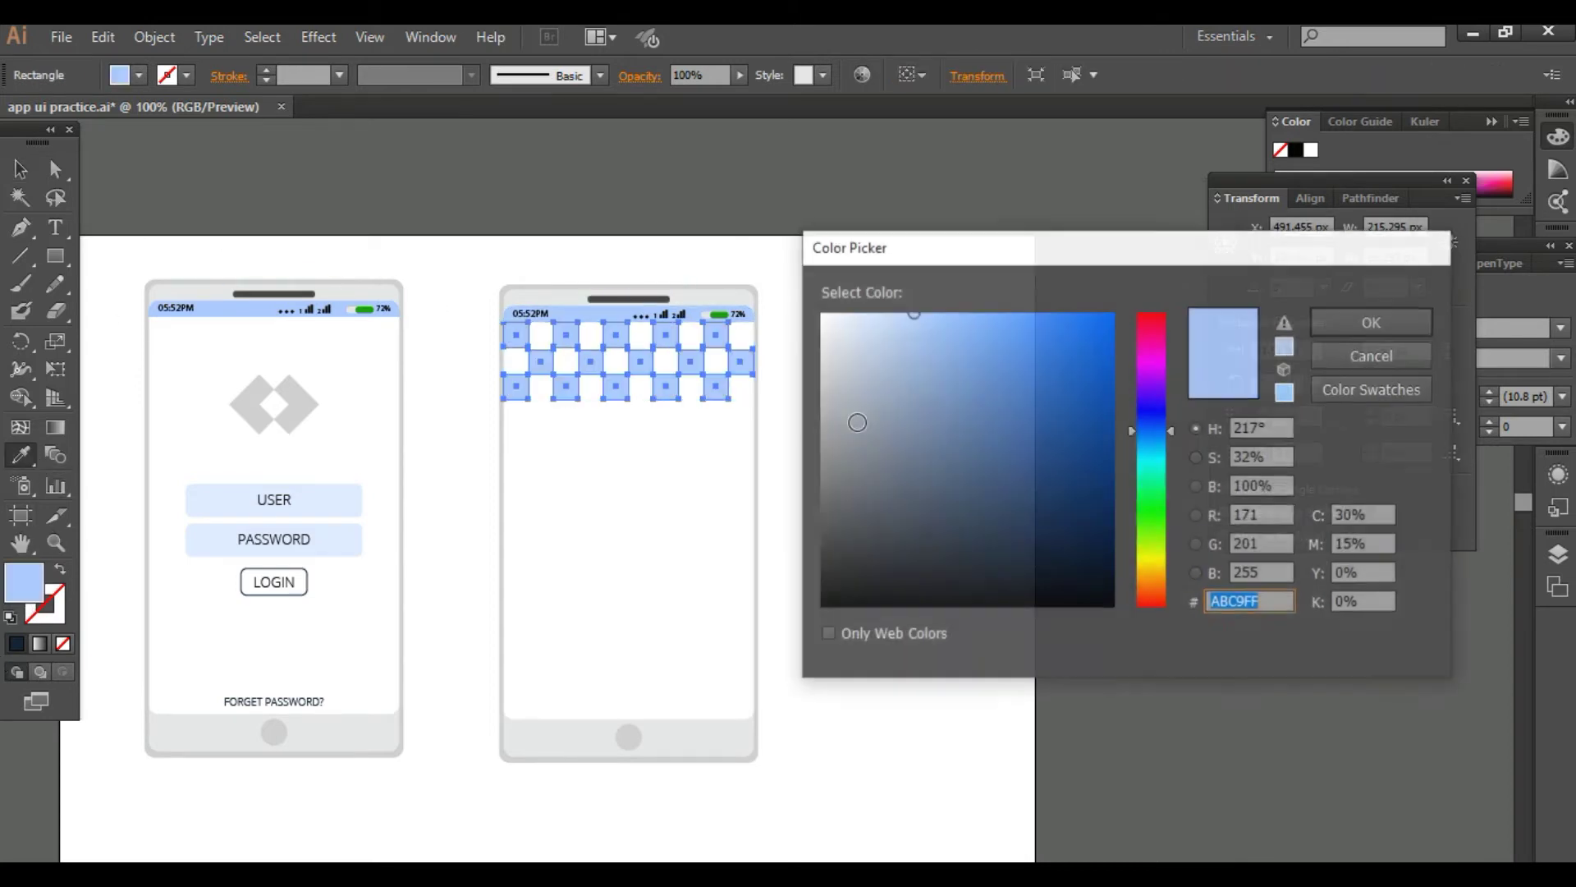
pyautogui.moveTo(890, 348); pyautogui.dragTo(846, 306)
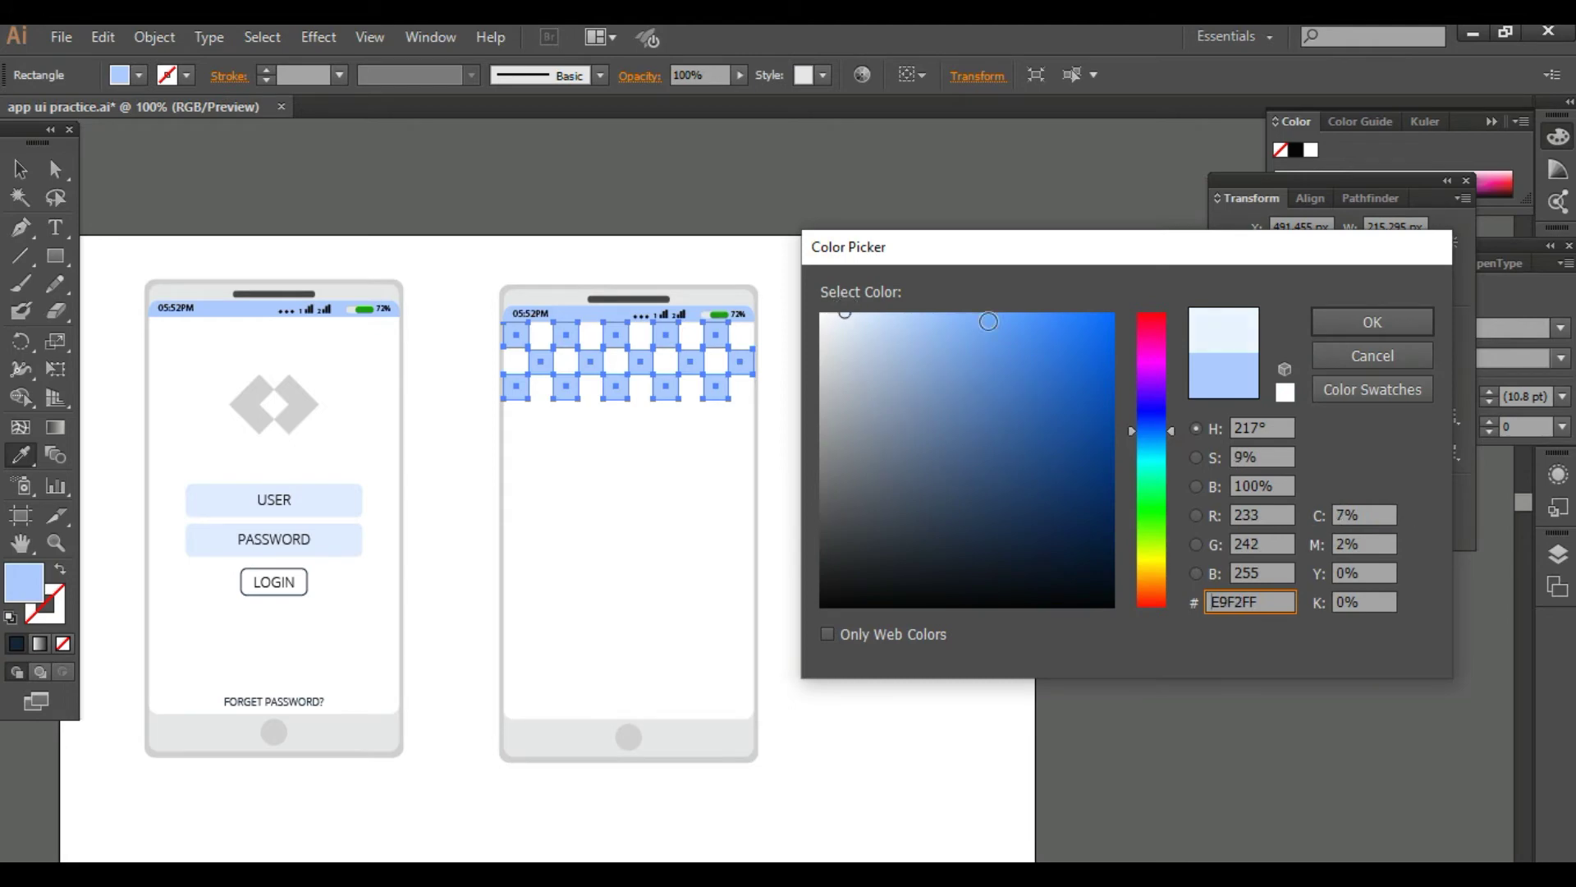
pyautogui.click(1332, 327)
pyautogui.click(20, 168)
pyautogui.click(451, 263)
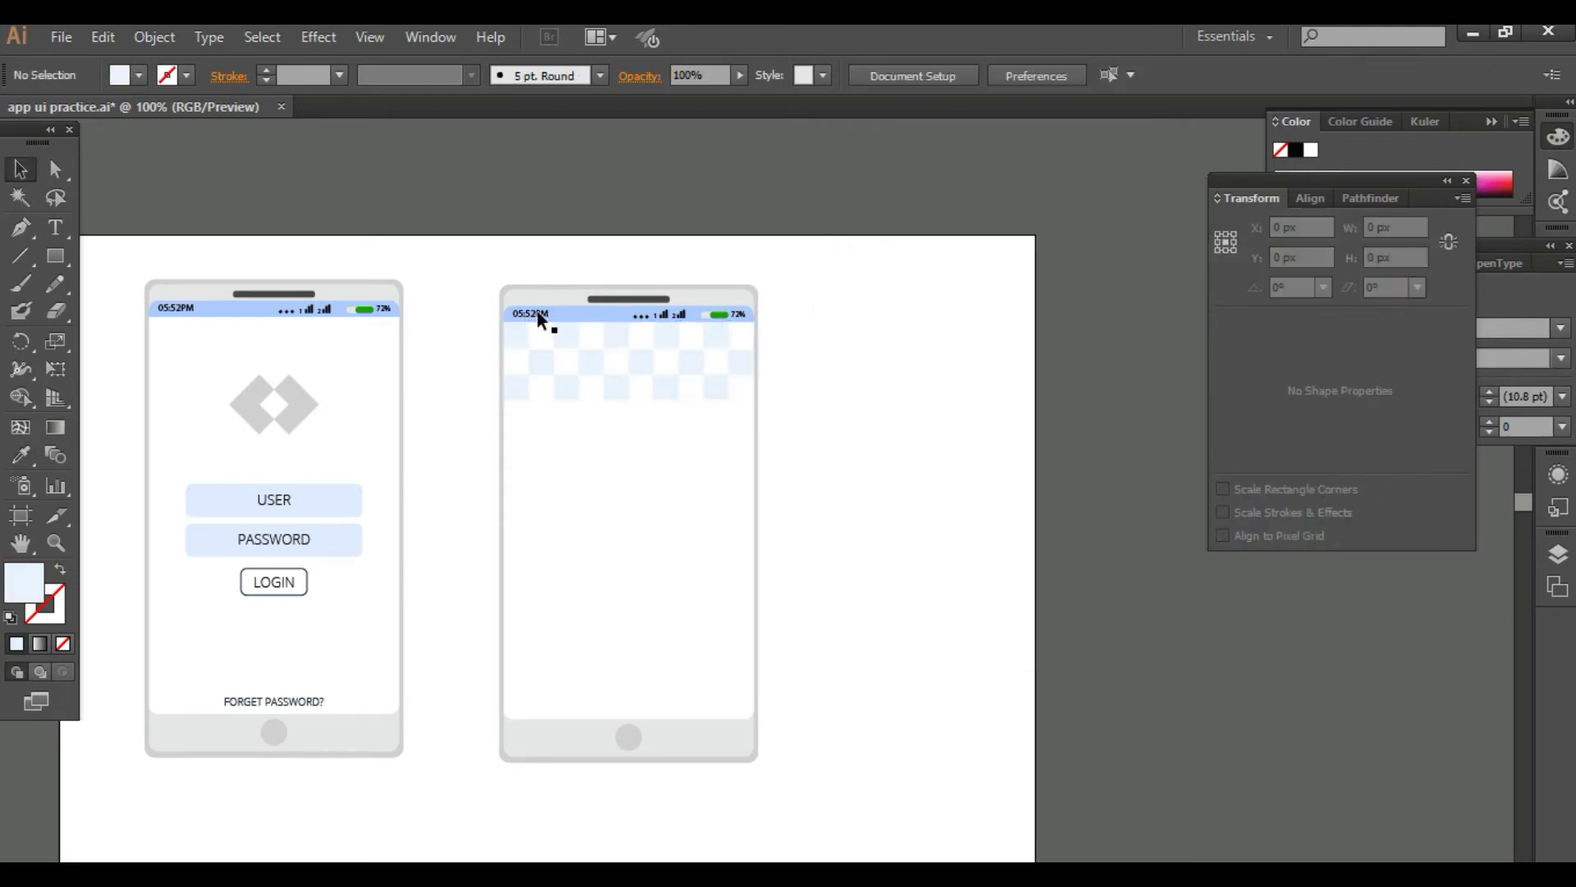
# Step: Recolor the checkered strip on the second phone to grayish blue D3DAE2
pyautogui.click(681, 377)
pyautogui.click(707, 401)
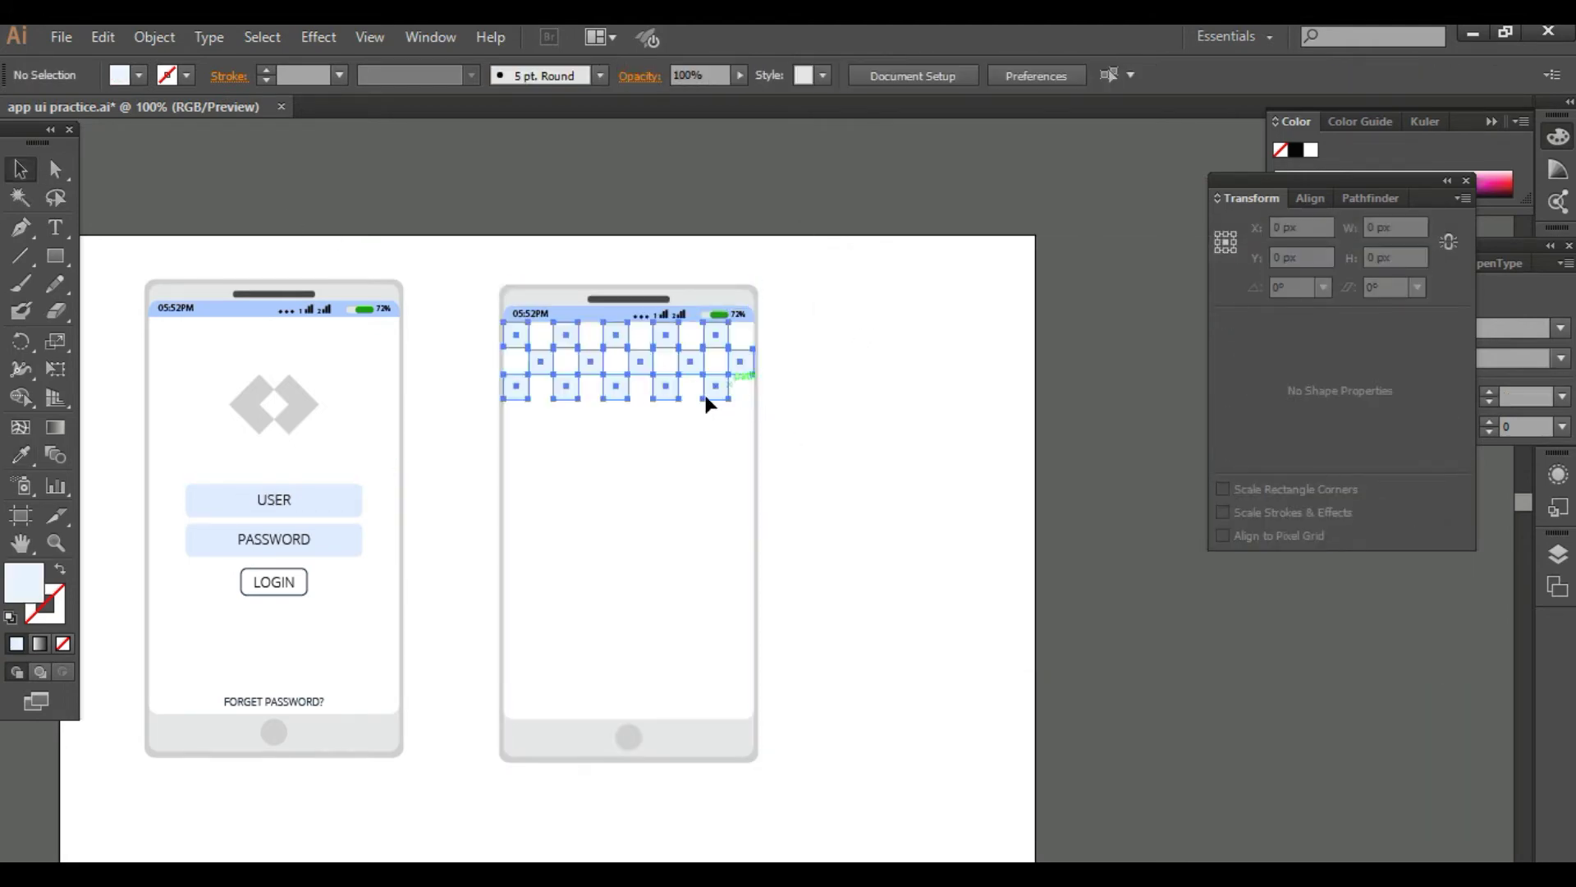
pyautogui.doubleClick(20, 602)
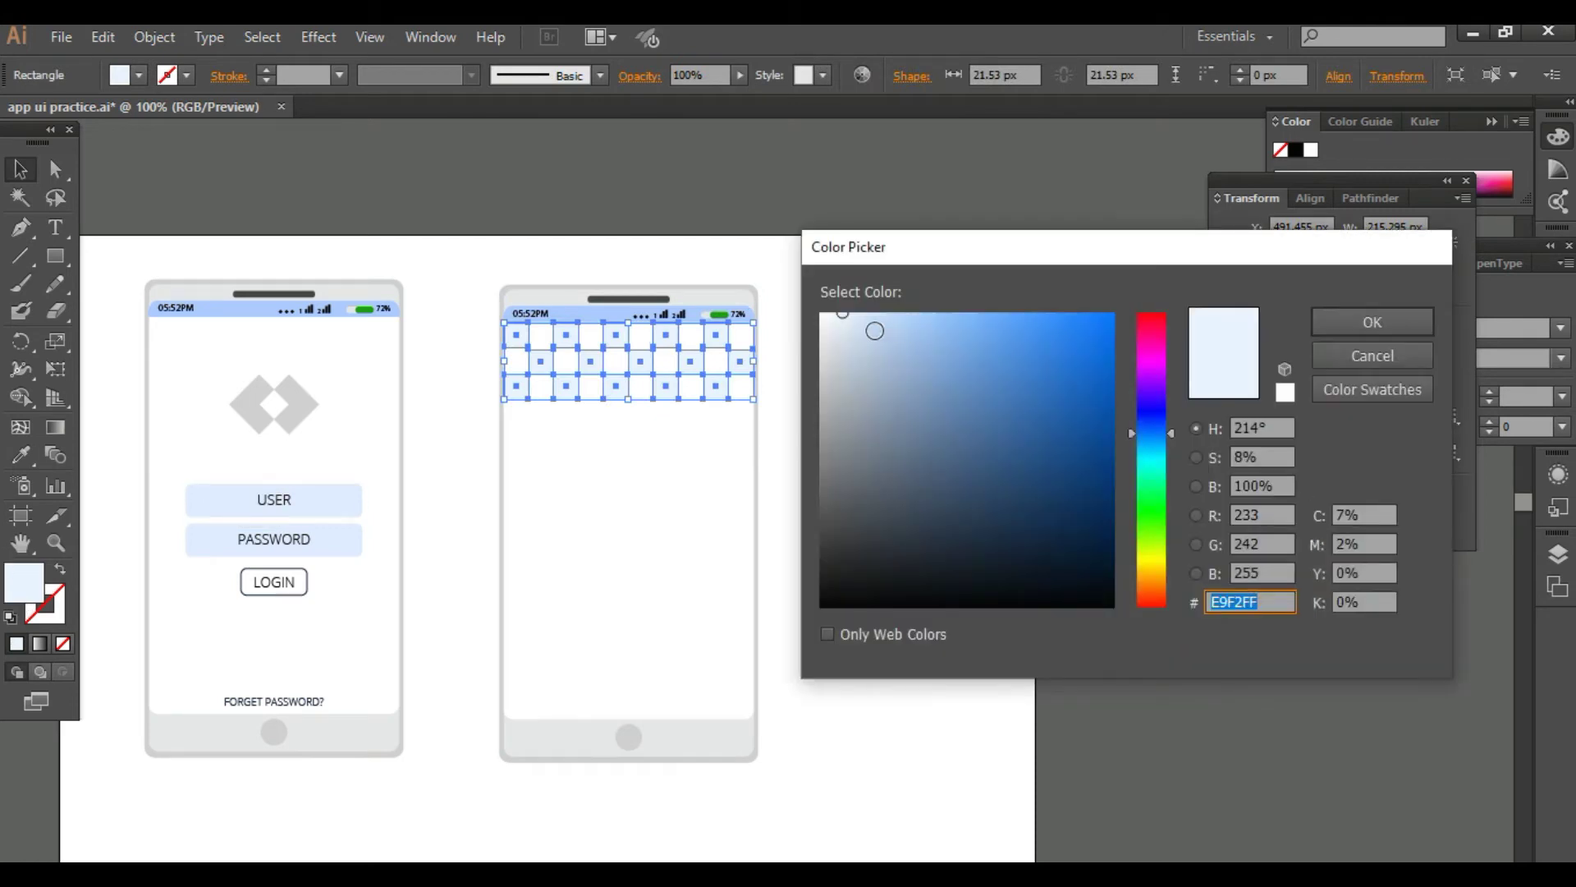
pyautogui.click(869, 331)
pyautogui.moveTo(853, 348); pyautogui.dragTo(844, 344)
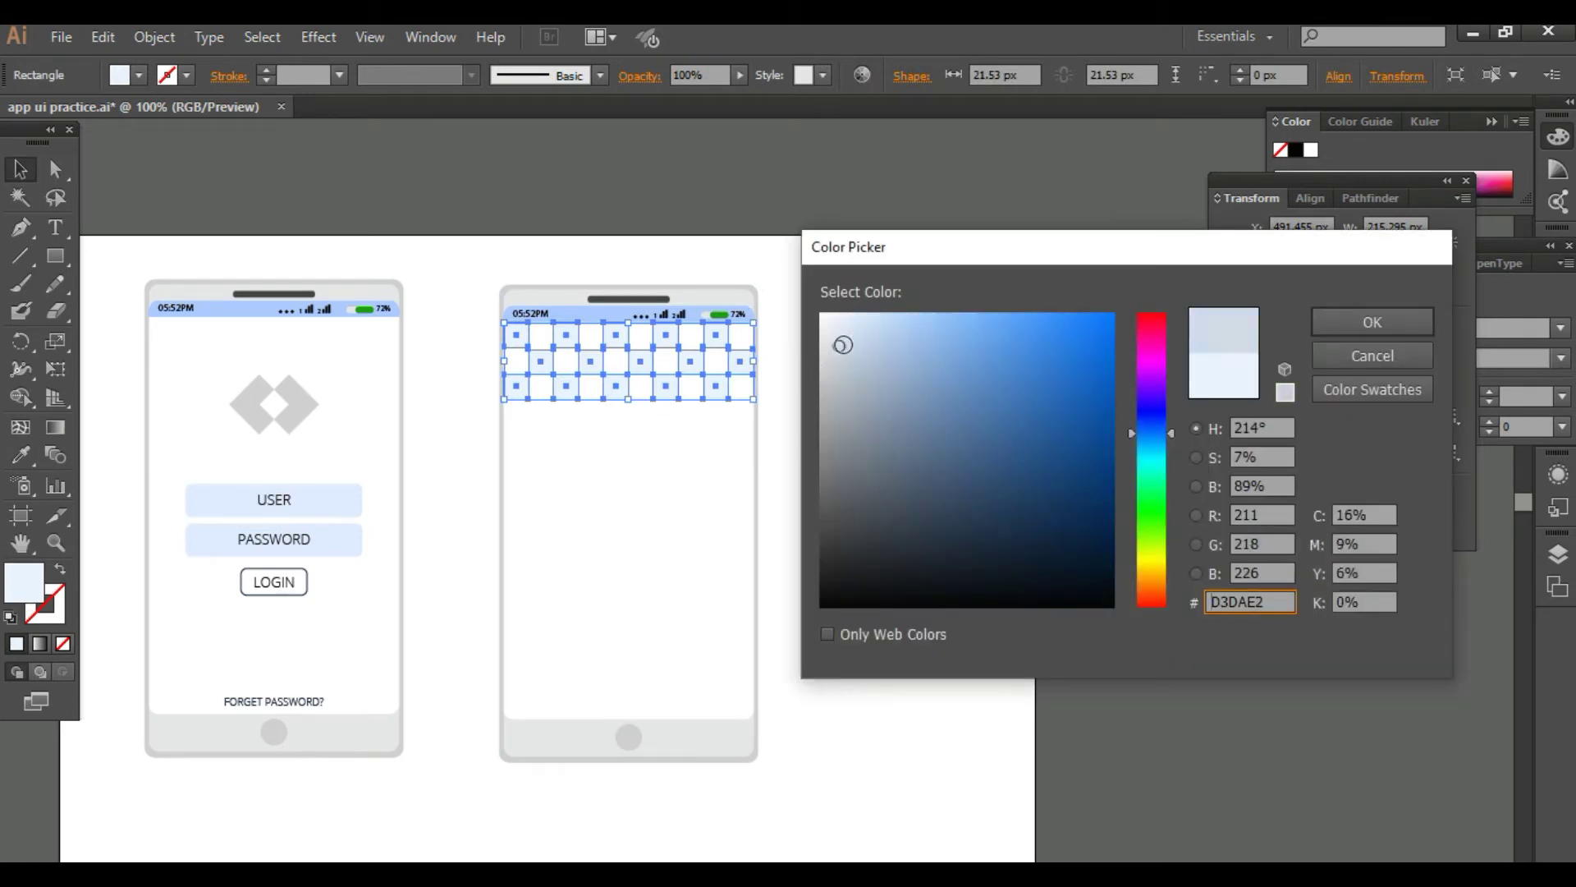
pyautogui.click(1421, 319)
pyautogui.click(861, 437)
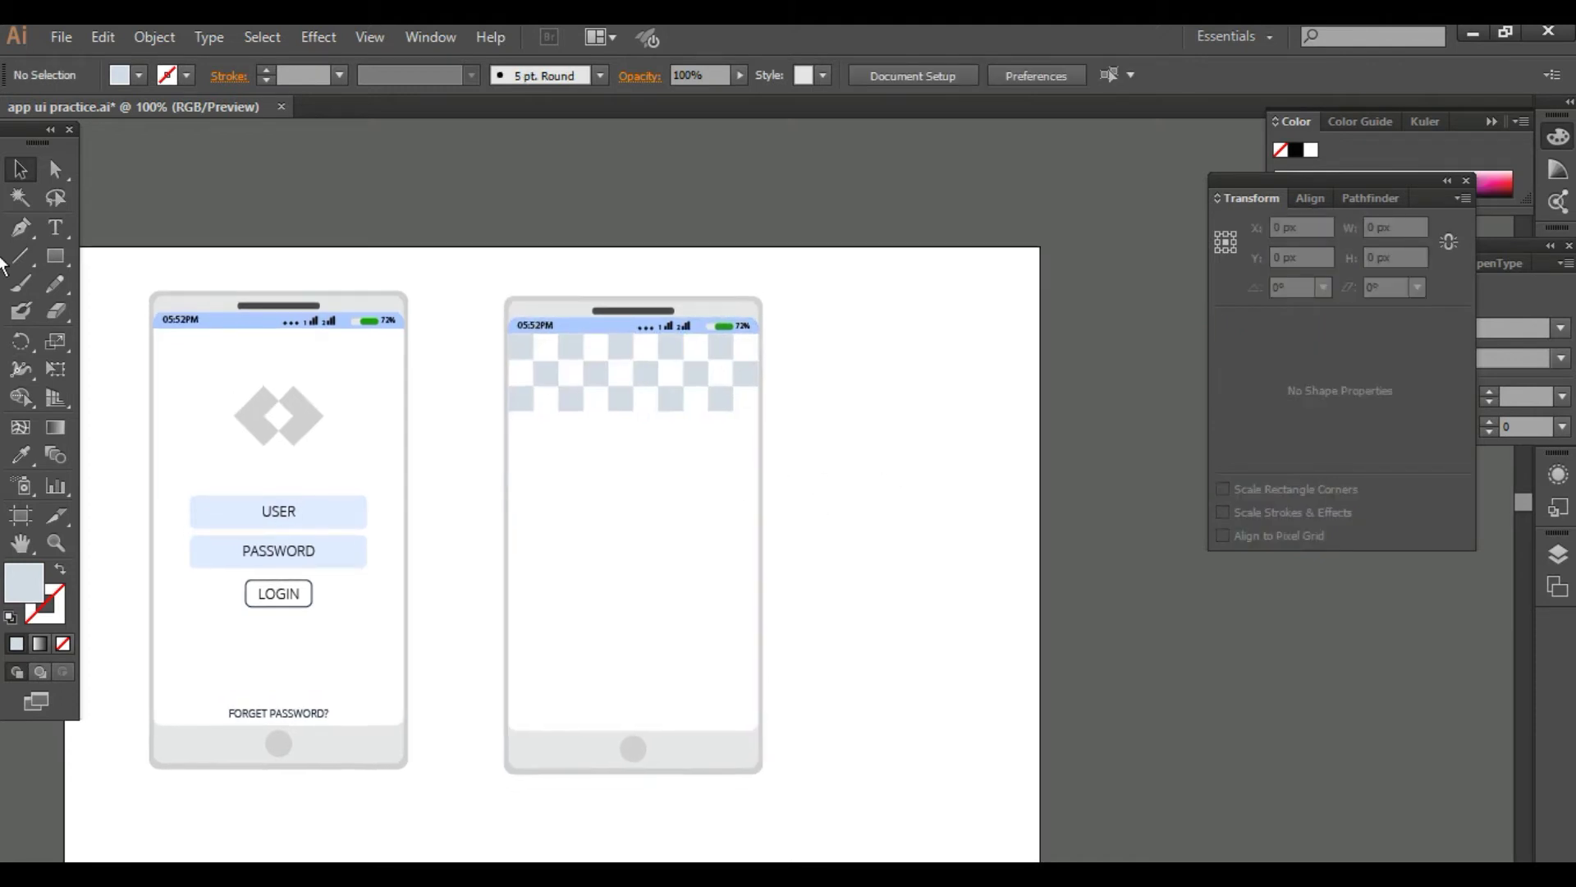
# Step: Draw a circle about 93 px in diameter on the empty artboard area beside the second phone
pyautogui.moveTo(49, 264); pyautogui.dragTo(127, 309)
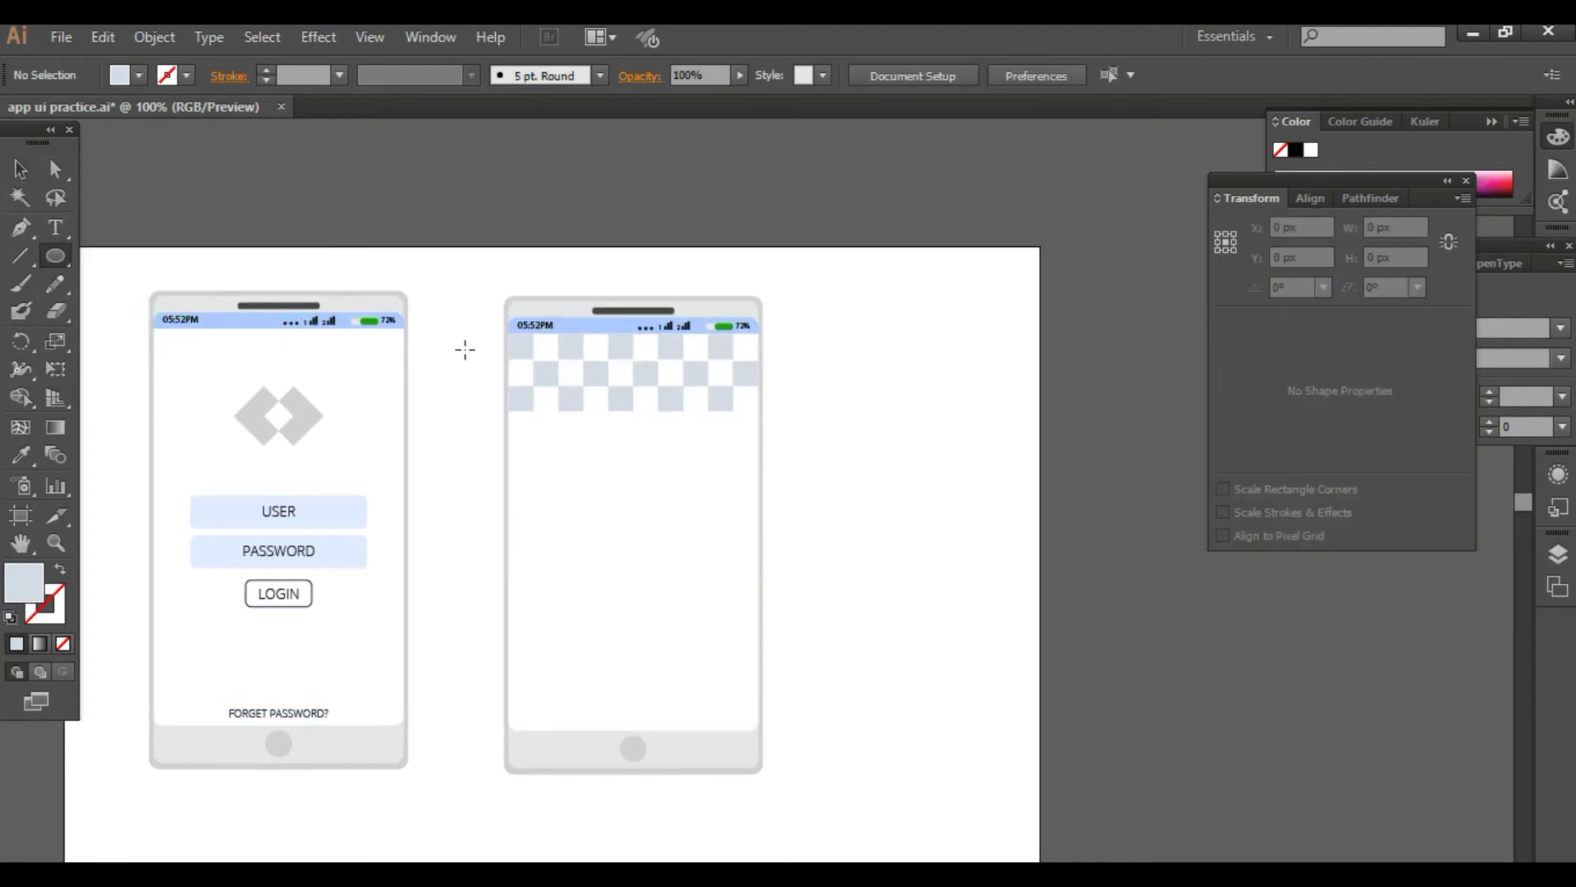
pyautogui.moveTo(931, 438); pyautogui.dragTo(900, 387)
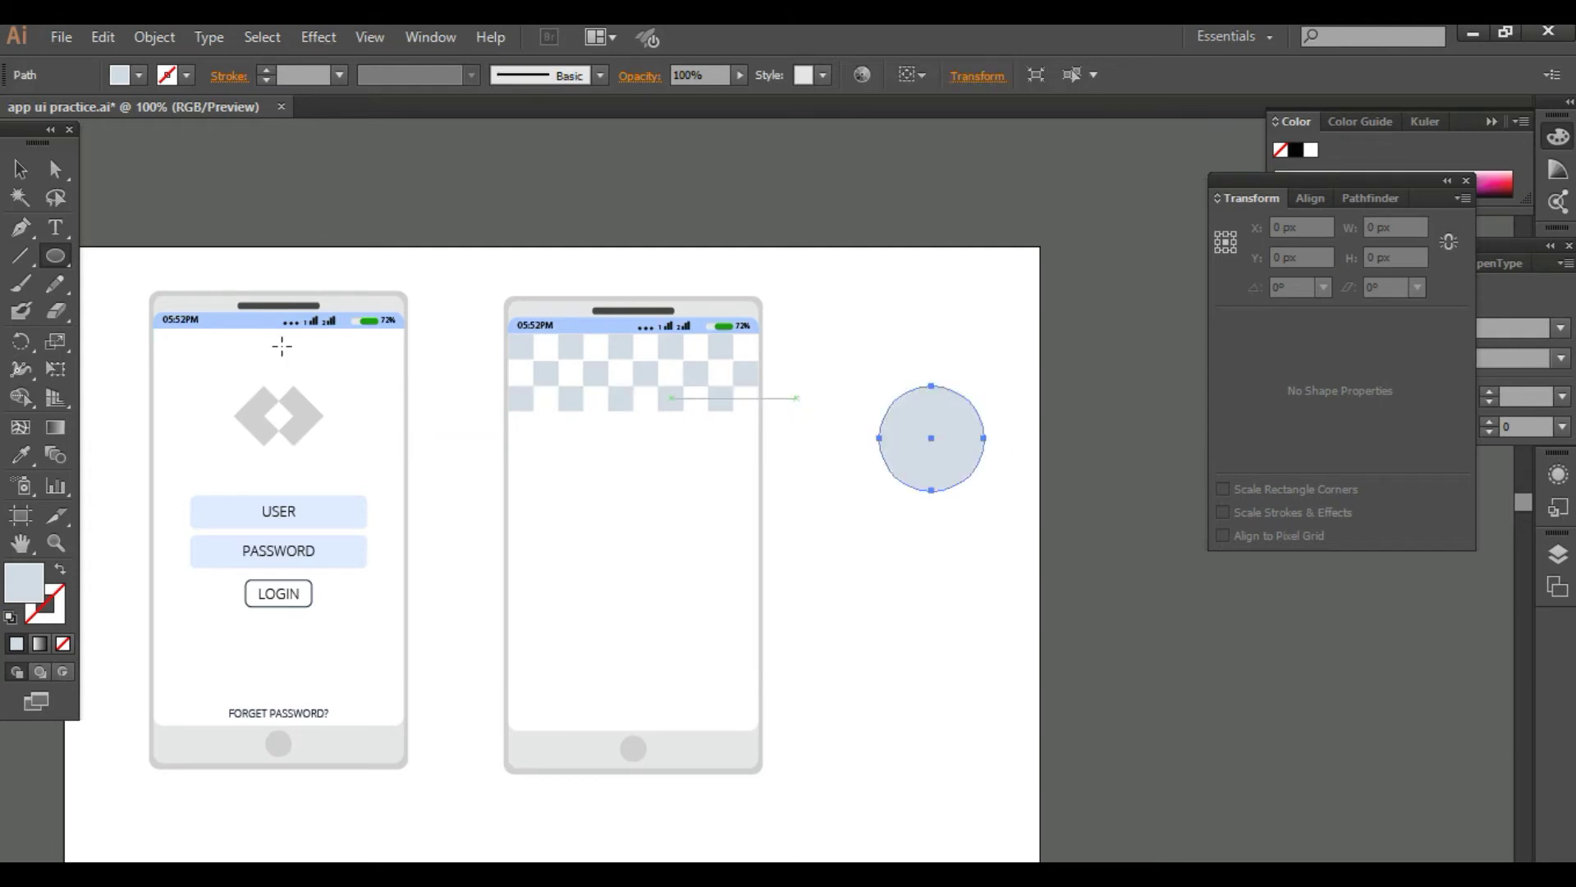
pyautogui.click(20, 164)
pyautogui.click(144, 214)
# Step: Draw a small head circle below the large circle, with a body circle about 63 px wide centered directly beneath it
pyautogui.click(55, 255)
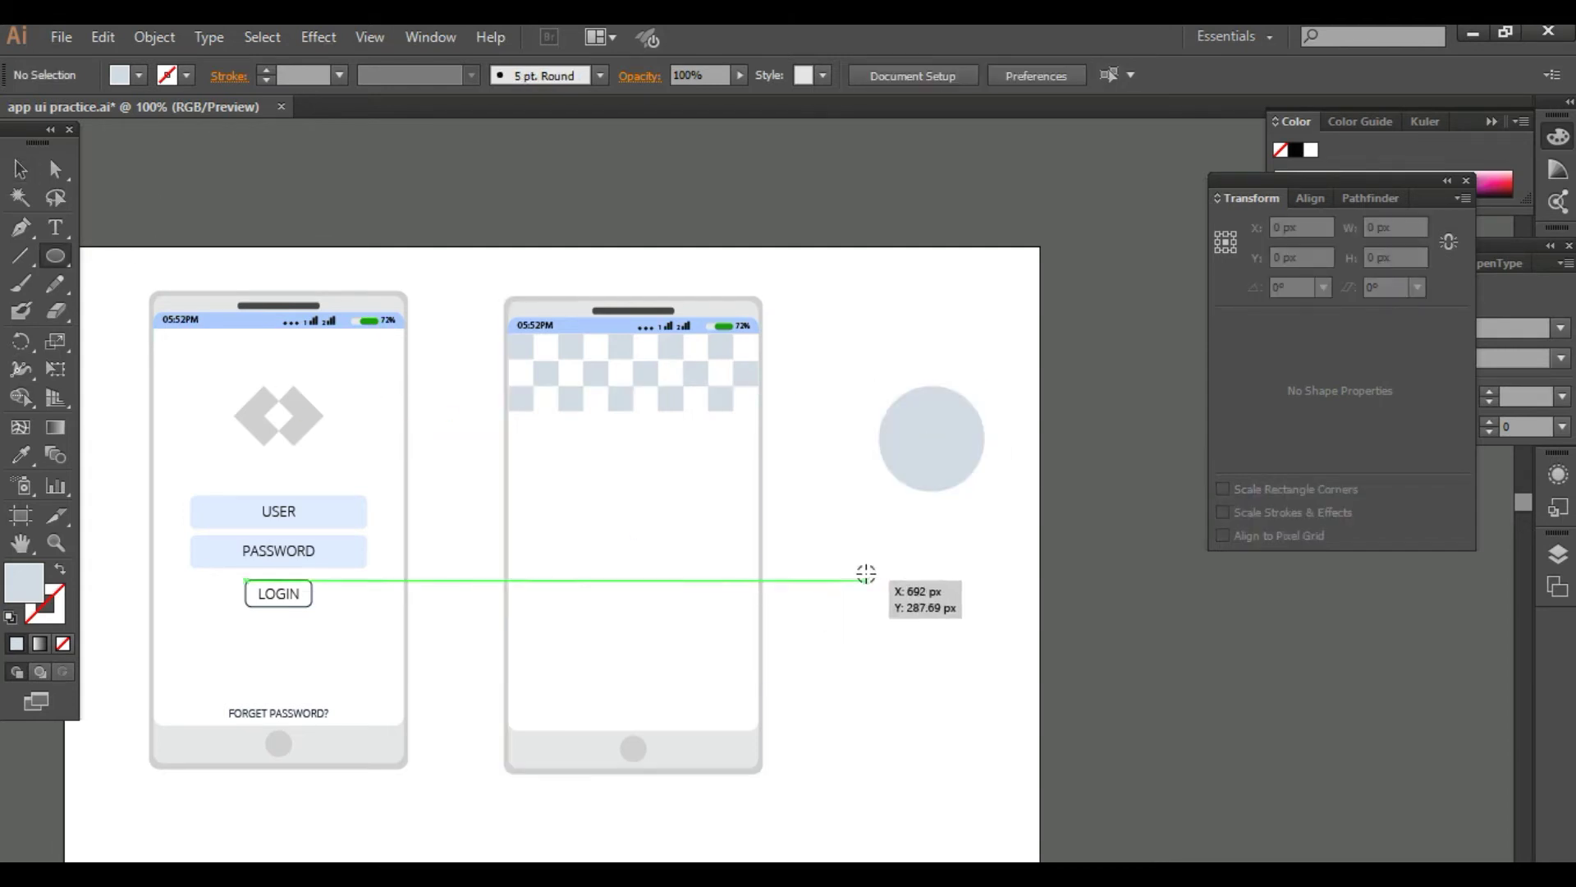
pyautogui.moveTo(864, 572); pyautogui.dragTo(903, 663)
pyautogui.press('v')
pyautogui.click(968, 677)
pyautogui.moveTo(865, 599); pyautogui.dragTo(866, 609)
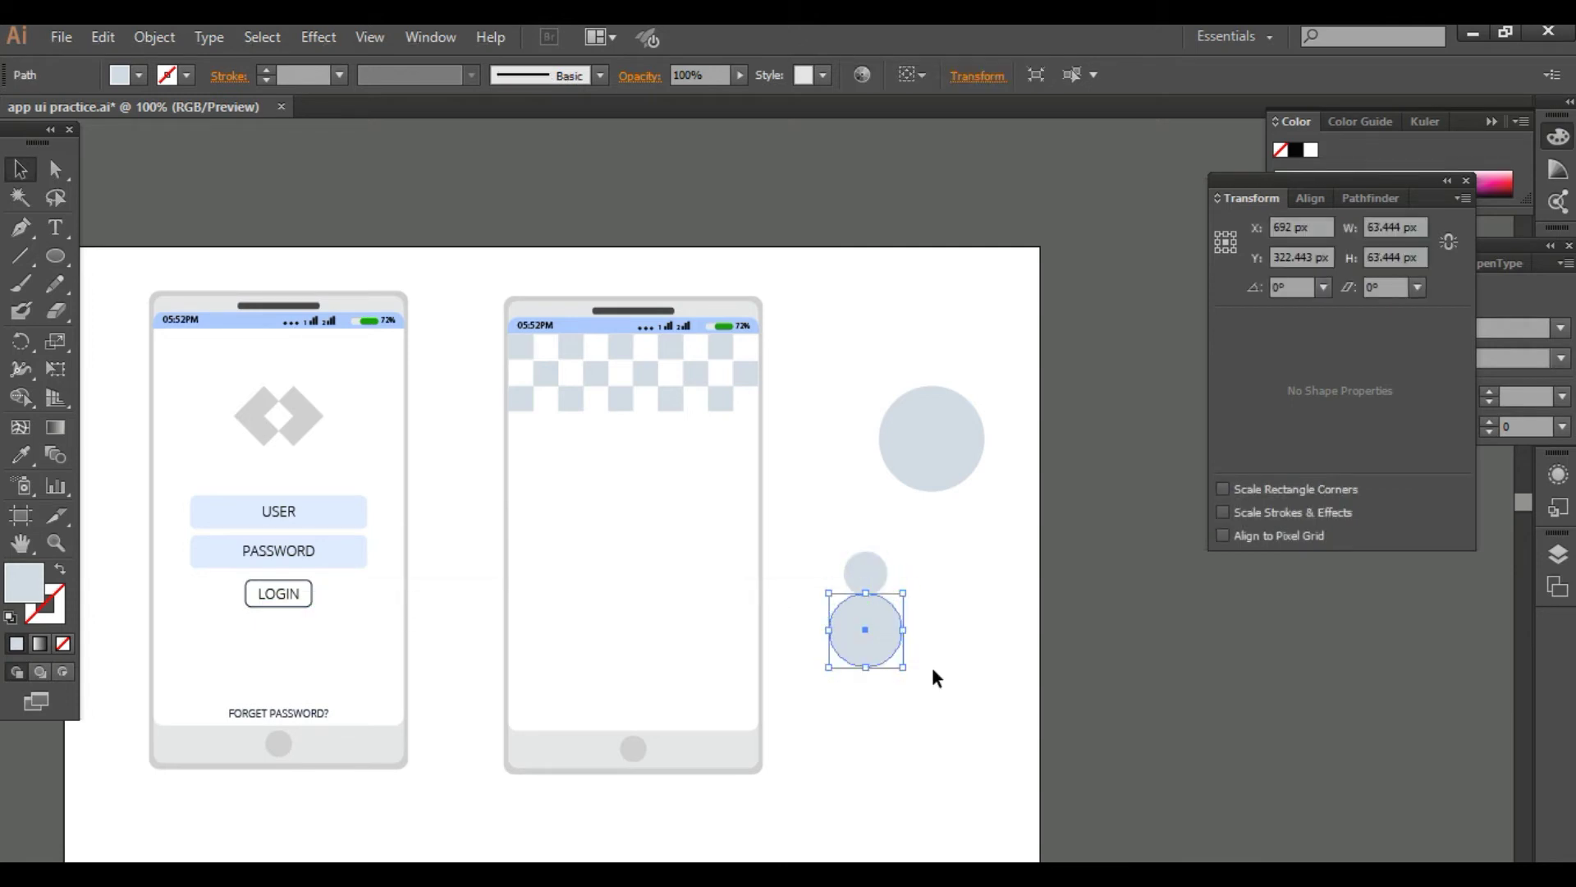
pyautogui.click(933, 667)
# Step: Draw a 140 px square over the body circle's lower half and subtract it with Minus Front, leaving a half circle
pyautogui.moveTo(55, 256); pyautogui.dragTo(156, 281)
pyautogui.moveTo(55, 256); pyautogui.dragTo(144, 257)
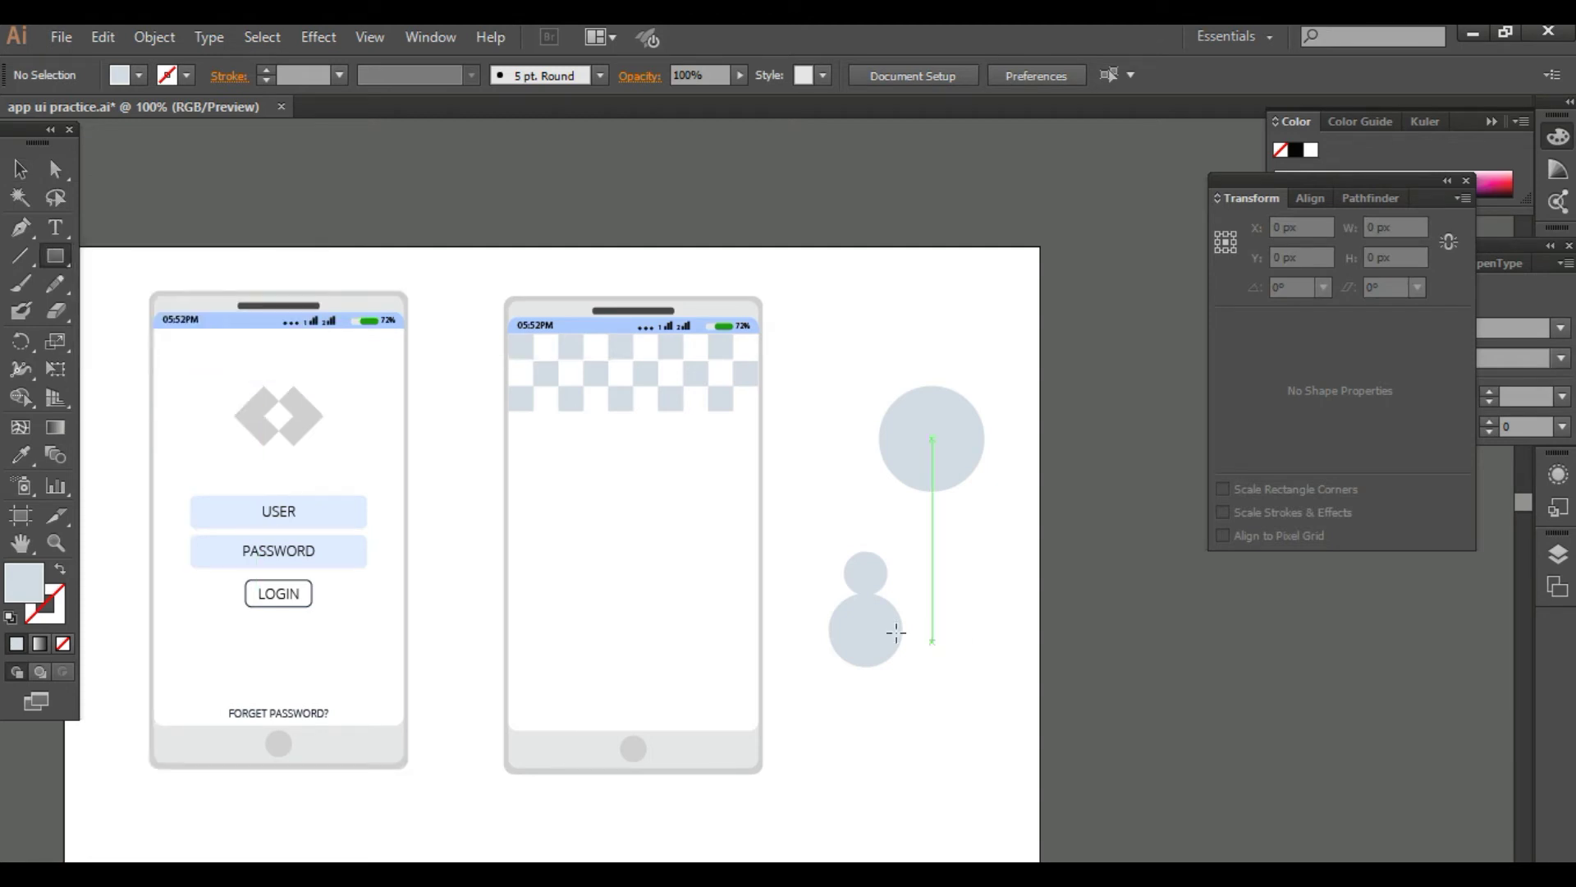
pyautogui.moveTo(816, 631); pyautogui.dragTo(979, 698)
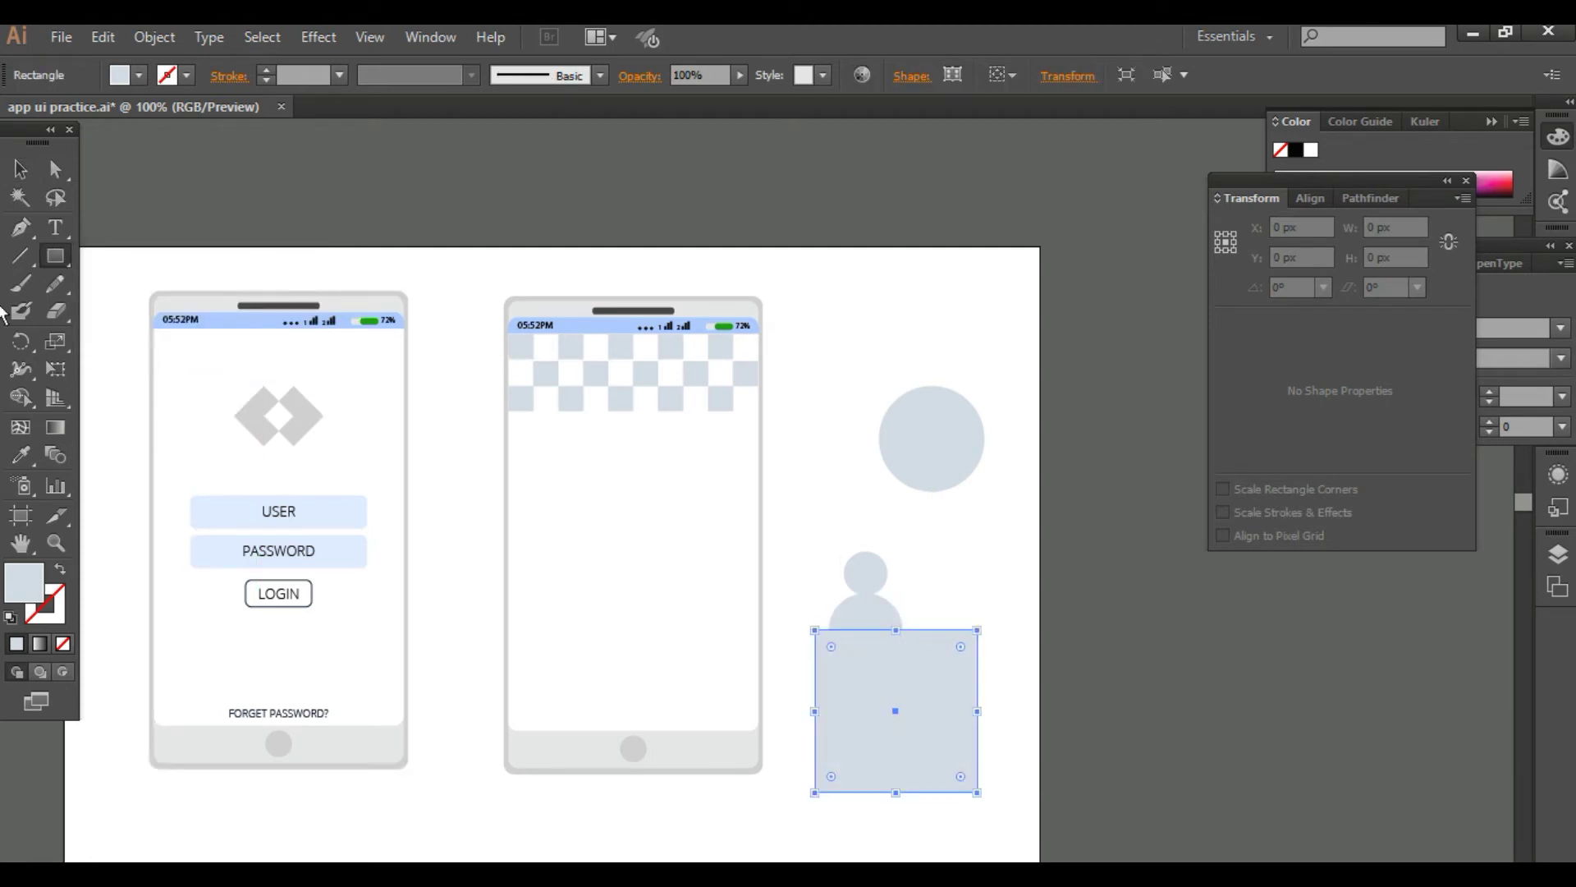
pyautogui.click(33, 175)
pyautogui.keyDown('shift'); pyautogui.click(876, 594); pyautogui.keyUp('shift')
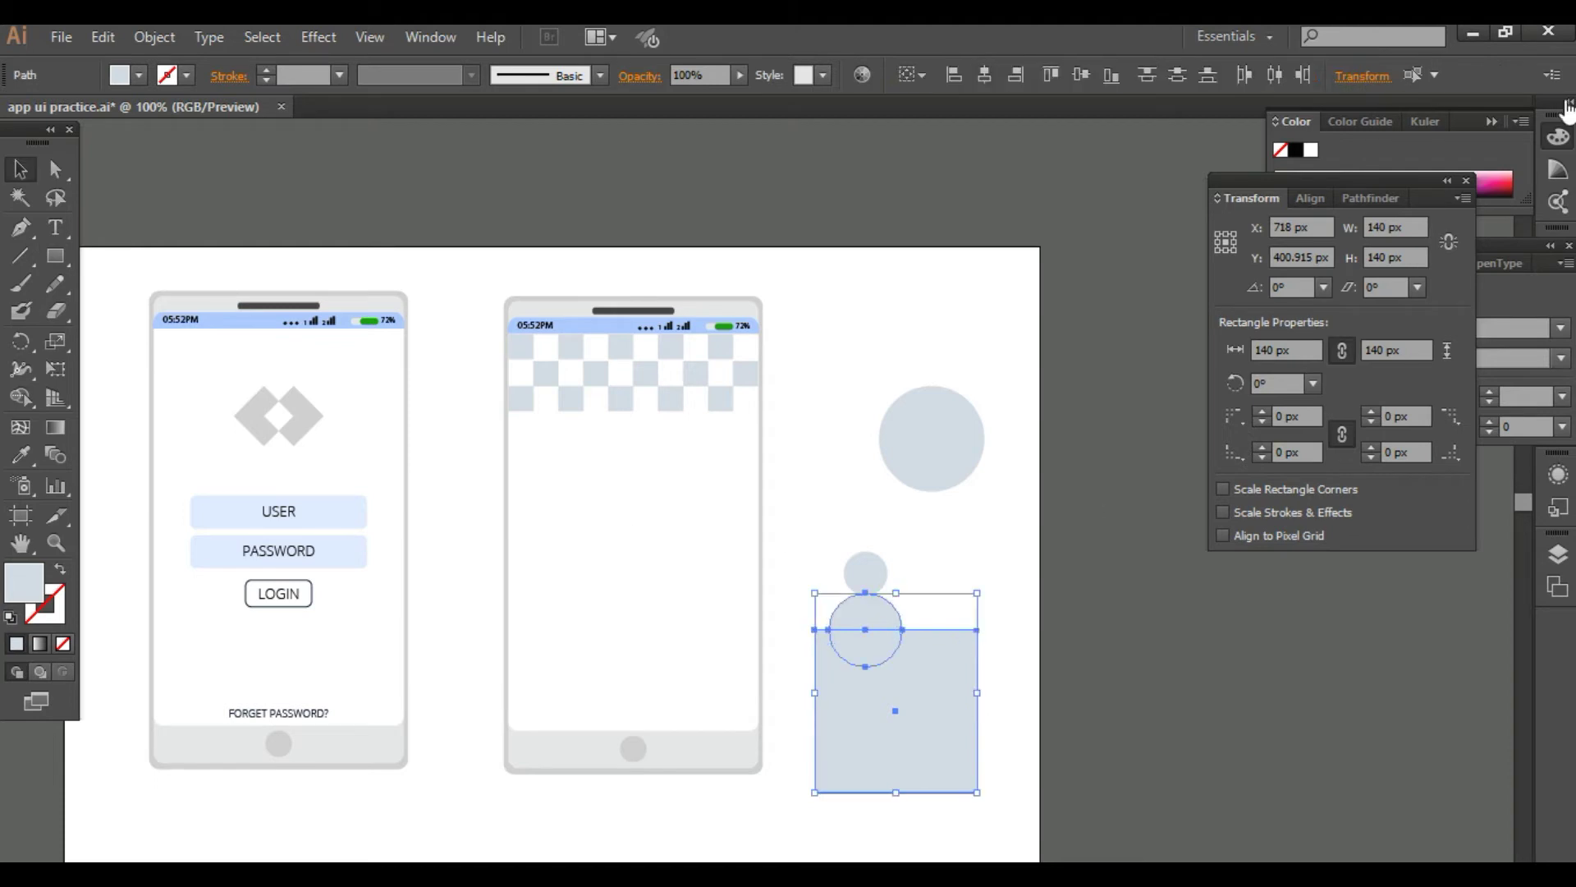
pyautogui.click(1361, 199)
pyautogui.click(1271, 252)
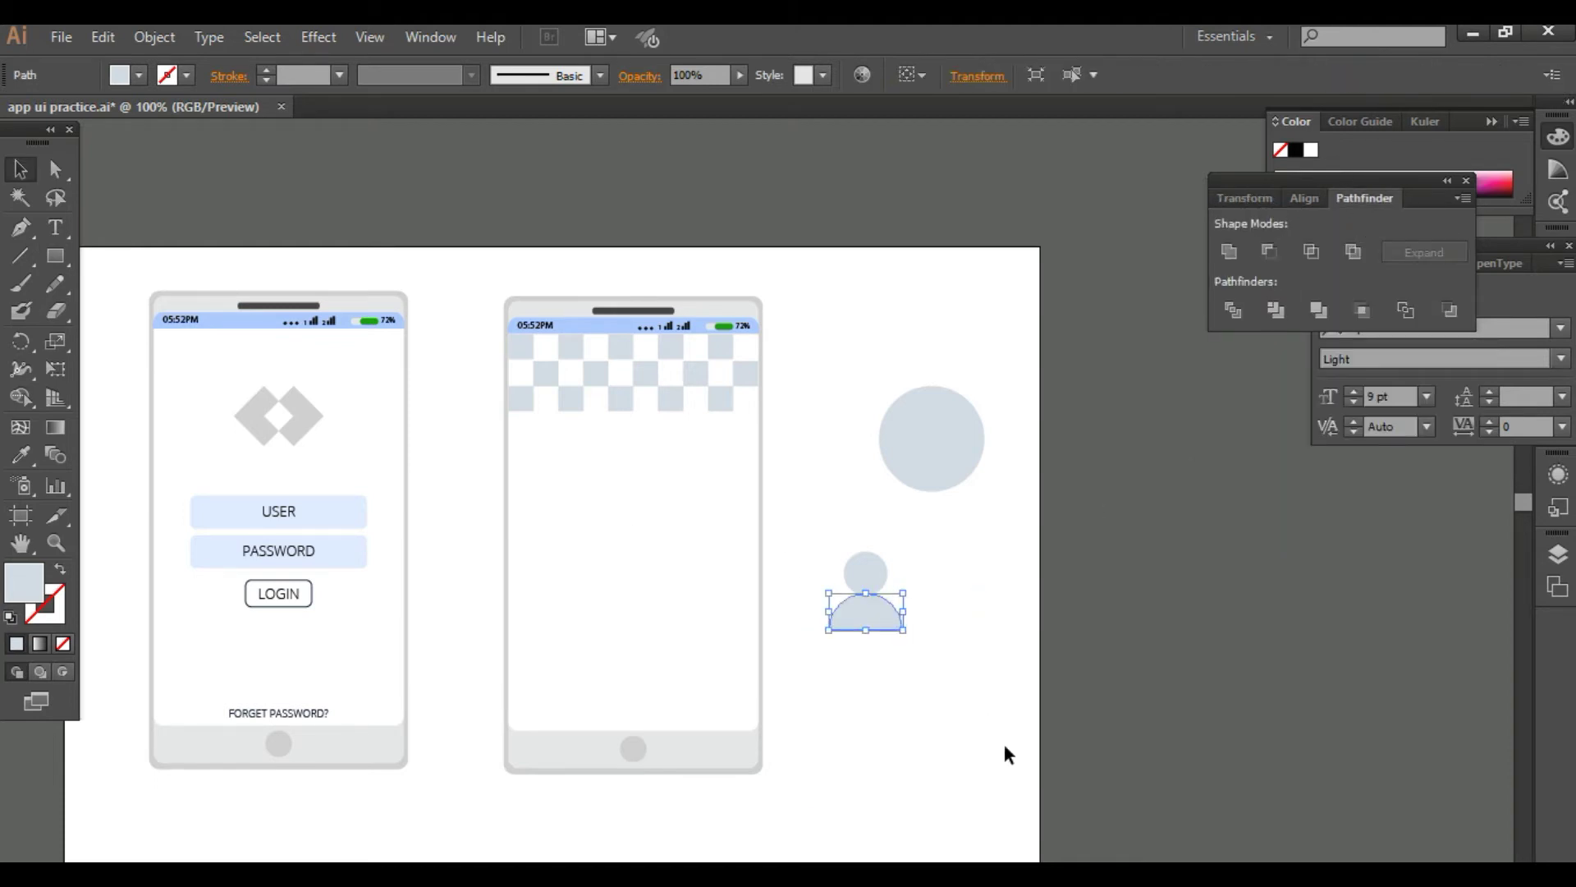
pyautogui.click(920, 657)
# Step: Shrink the head circle slightly and align it horizontally centered above the half-circle body, with their edges touching
pyautogui.click(872, 573)
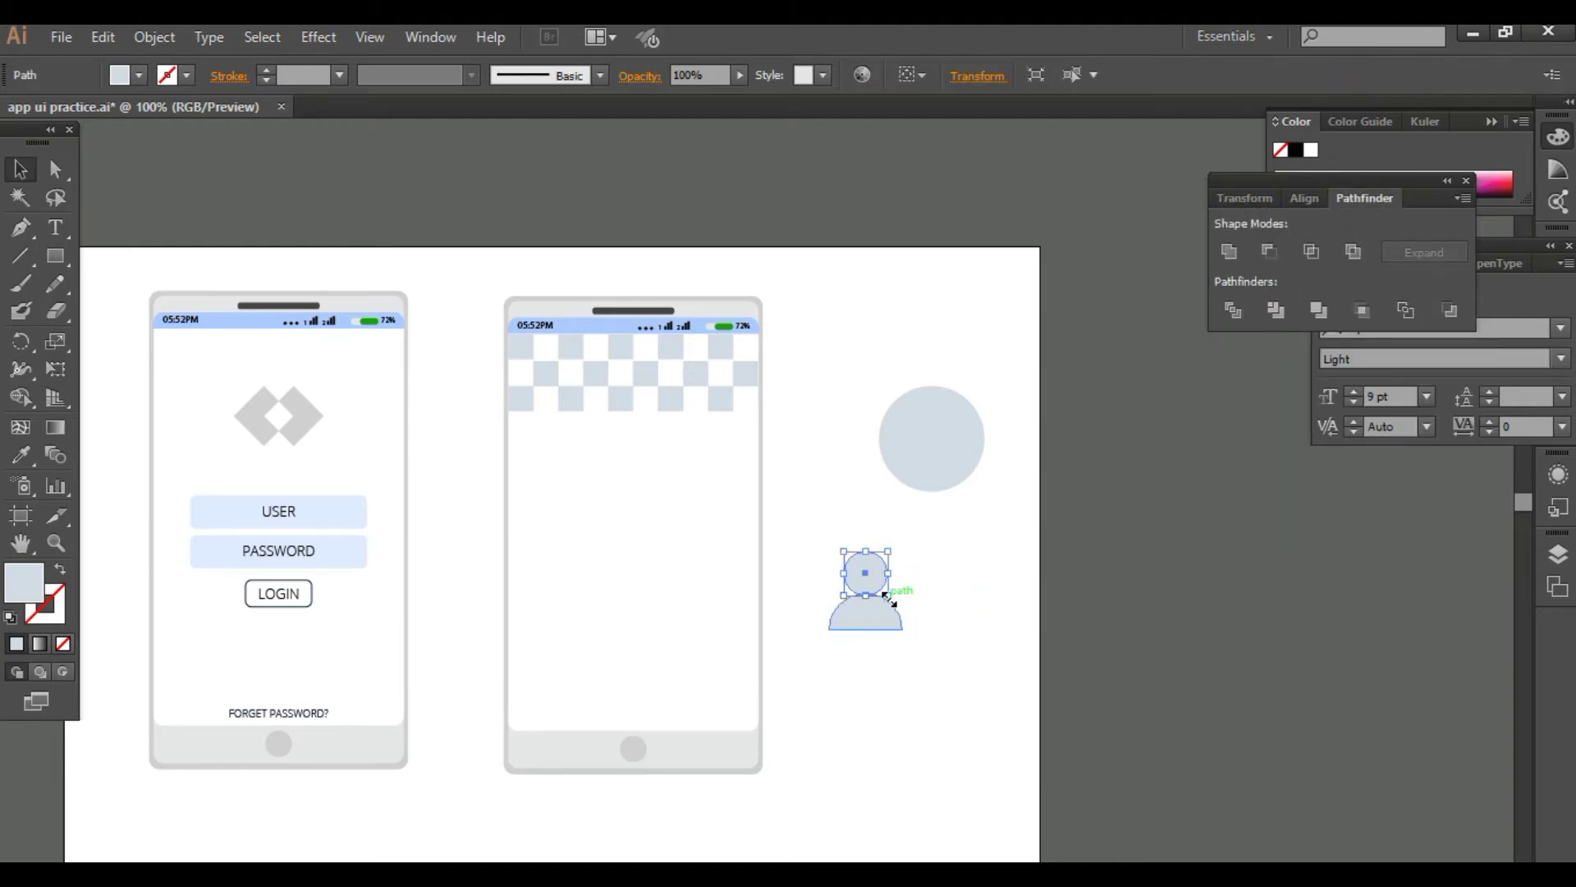
pyautogui.moveTo(899, 604); pyautogui.dragTo(904, 597)
pyautogui.click(860, 632)
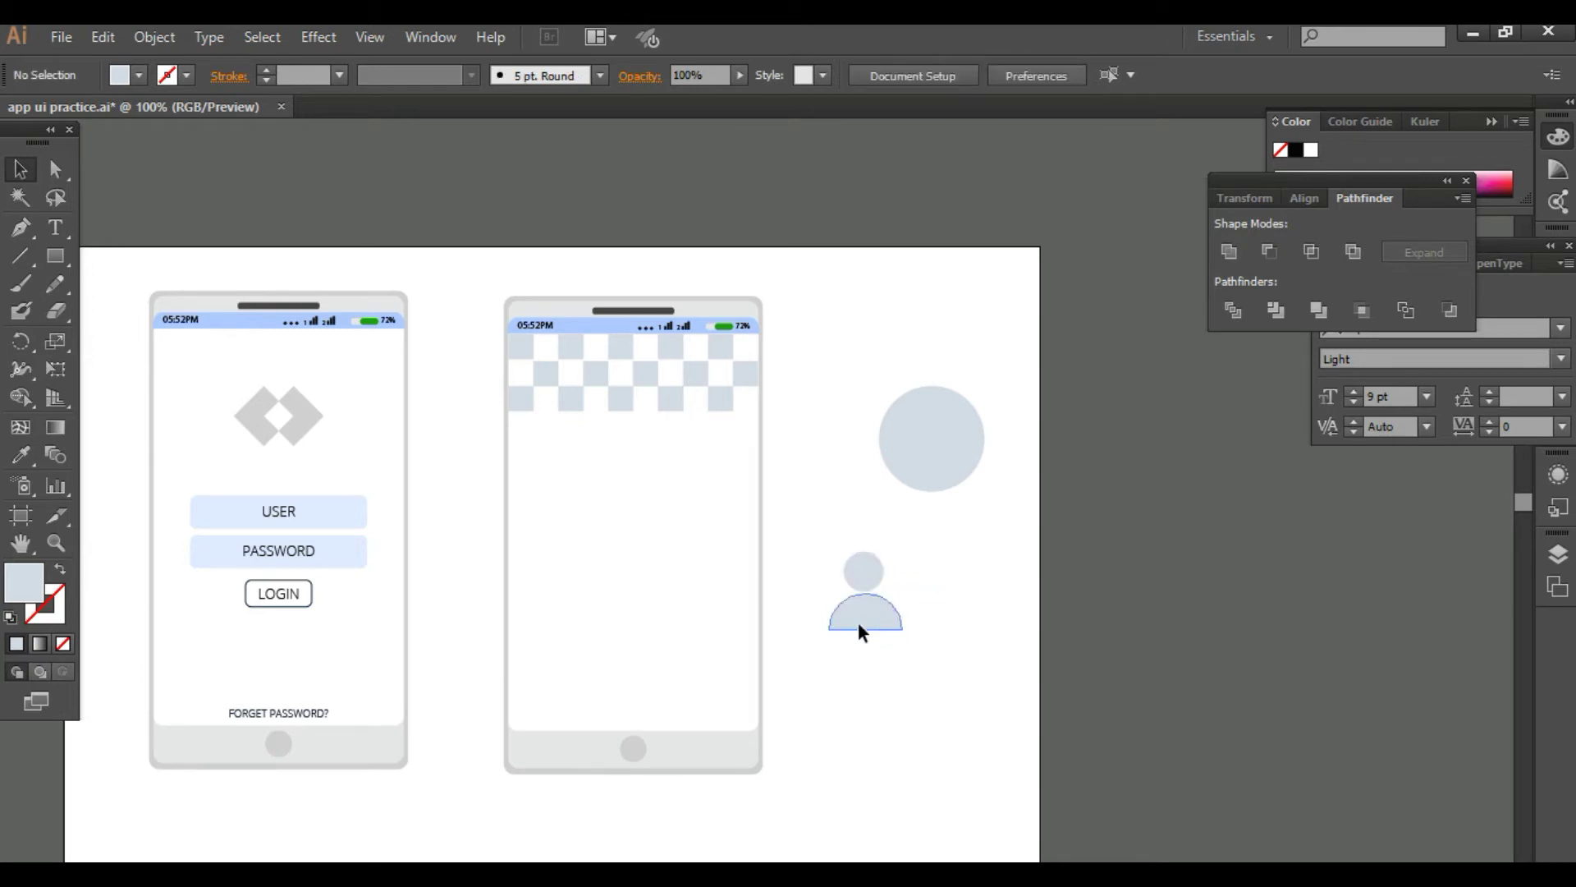
pyautogui.moveTo(849, 550); pyautogui.dragTo(848, 545)
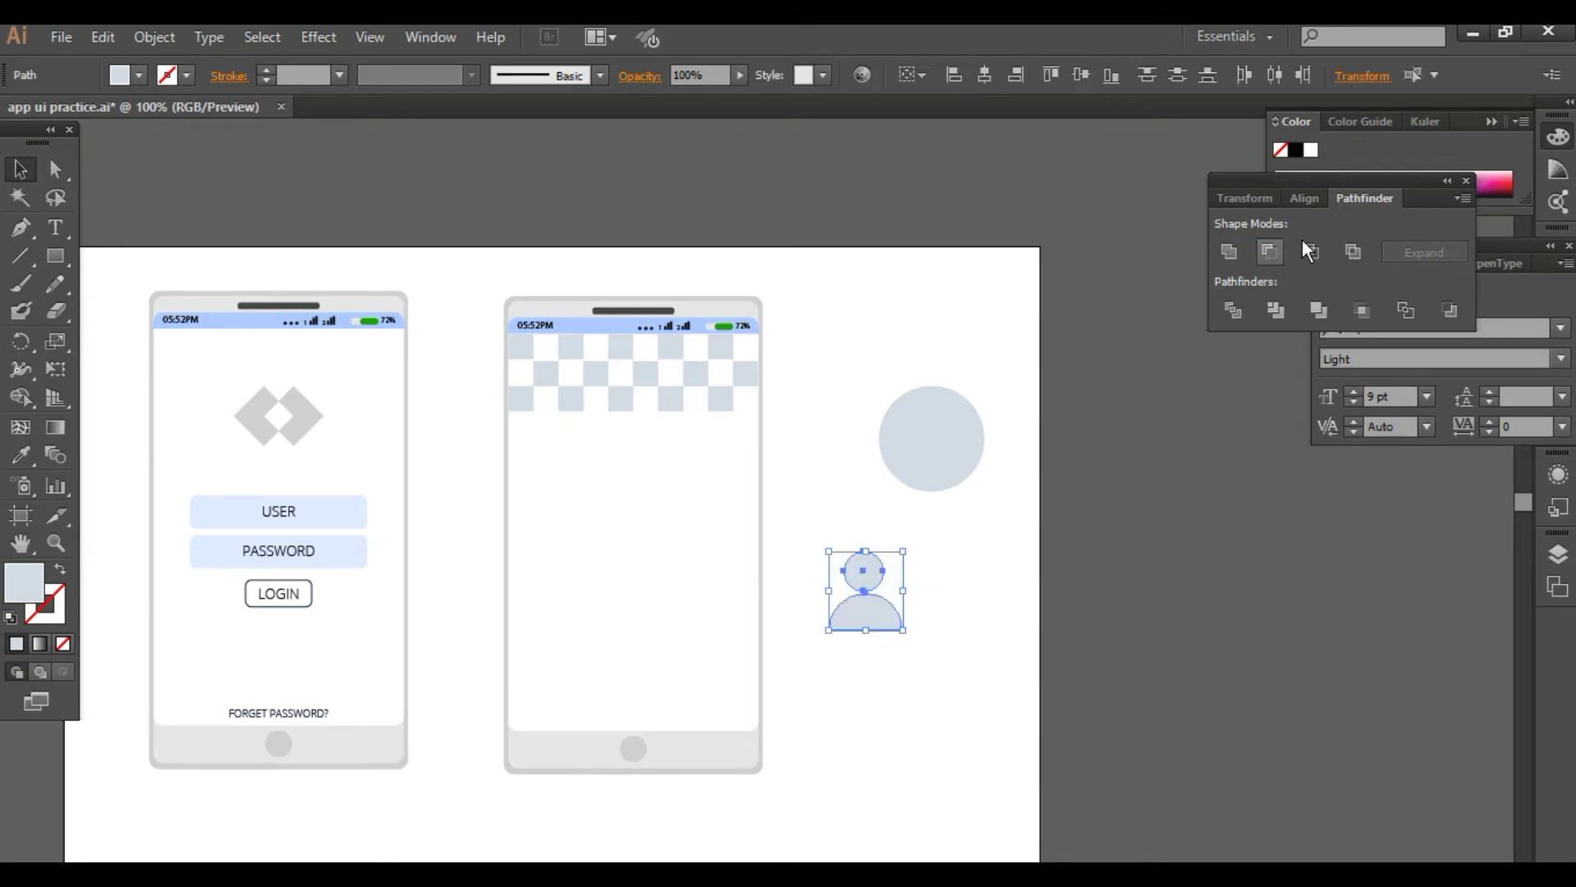
pyautogui.click(1305, 198)
pyautogui.click(924, 616)
pyautogui.click(875, 608)
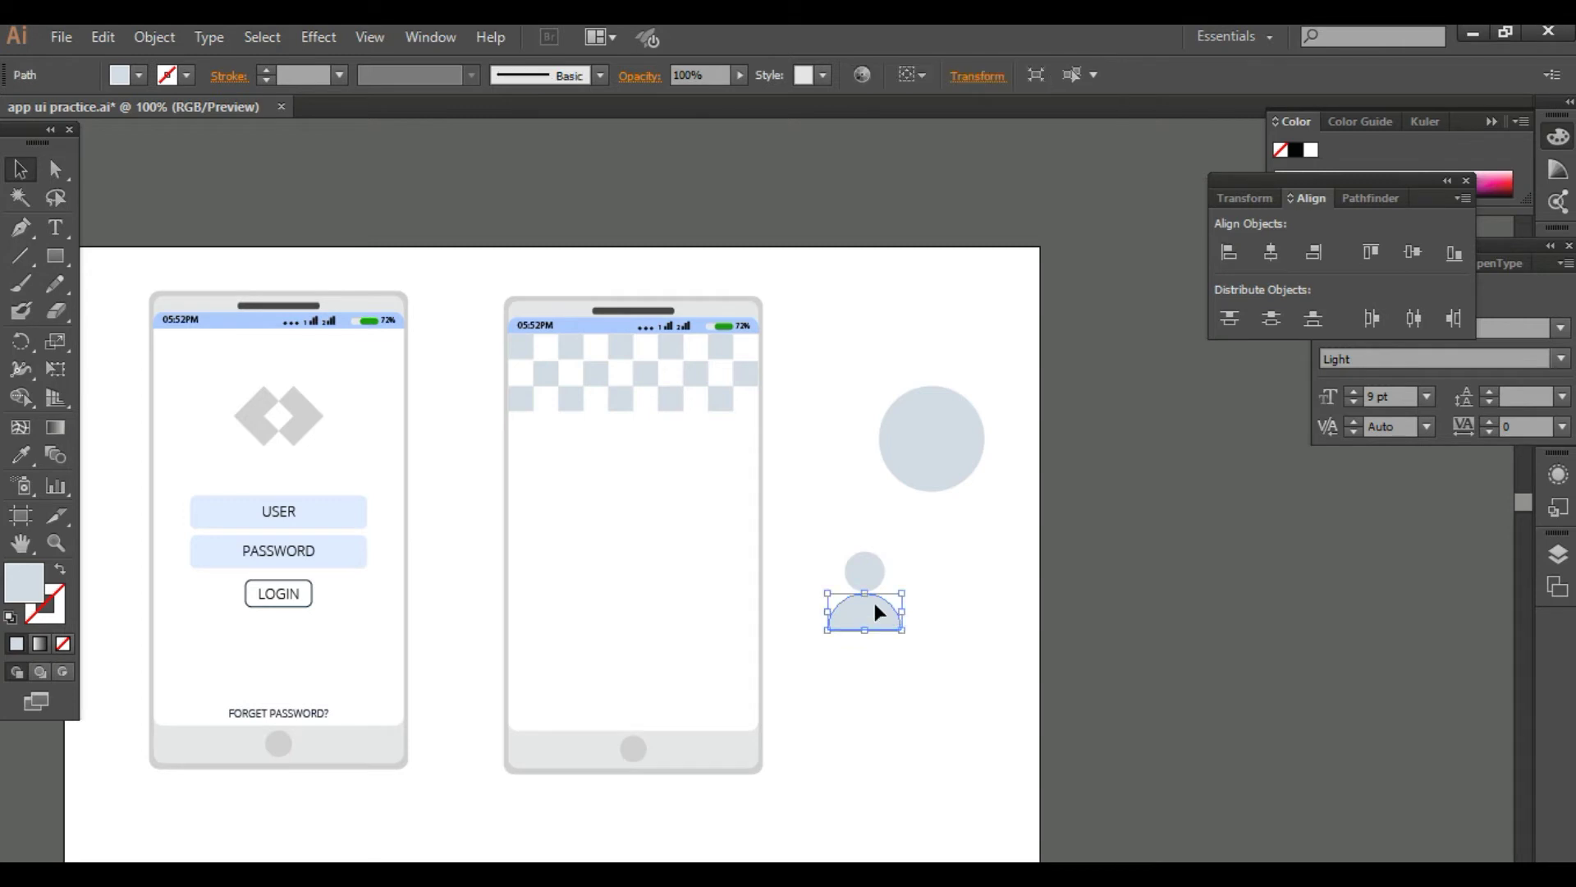
pyautogui.click(925, 726)
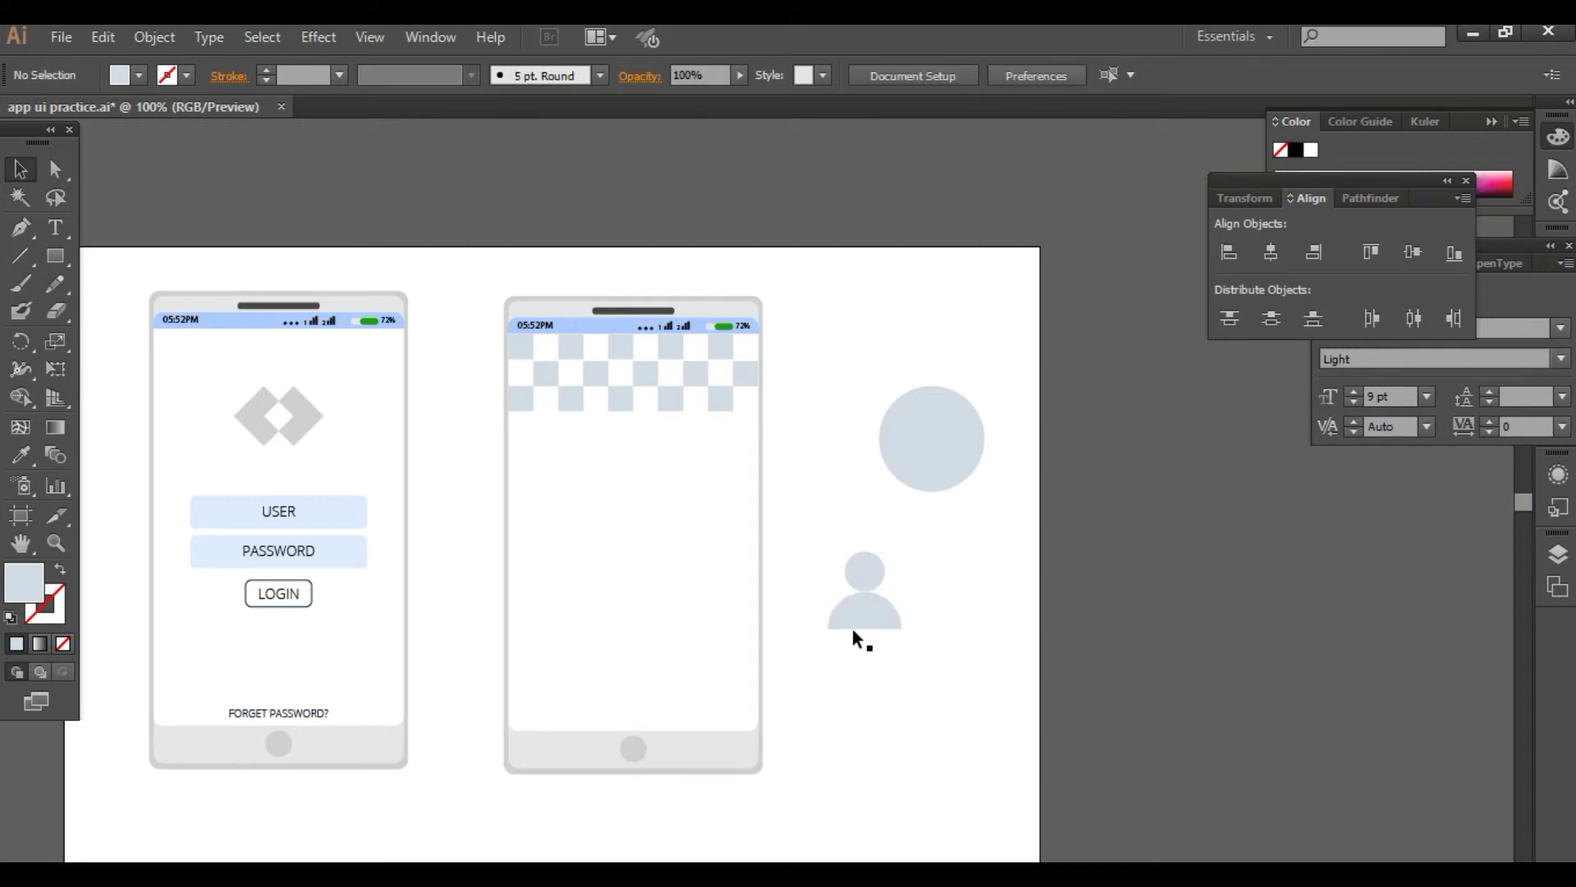
# Step: Unite the head and body into one shape and move the figure below the large circle
pyautogui.click(853, 622)
pyautogui.click(945, 711)
pyautogui.moveTo(947, 699); pyautogui.dragTo(833, 538)
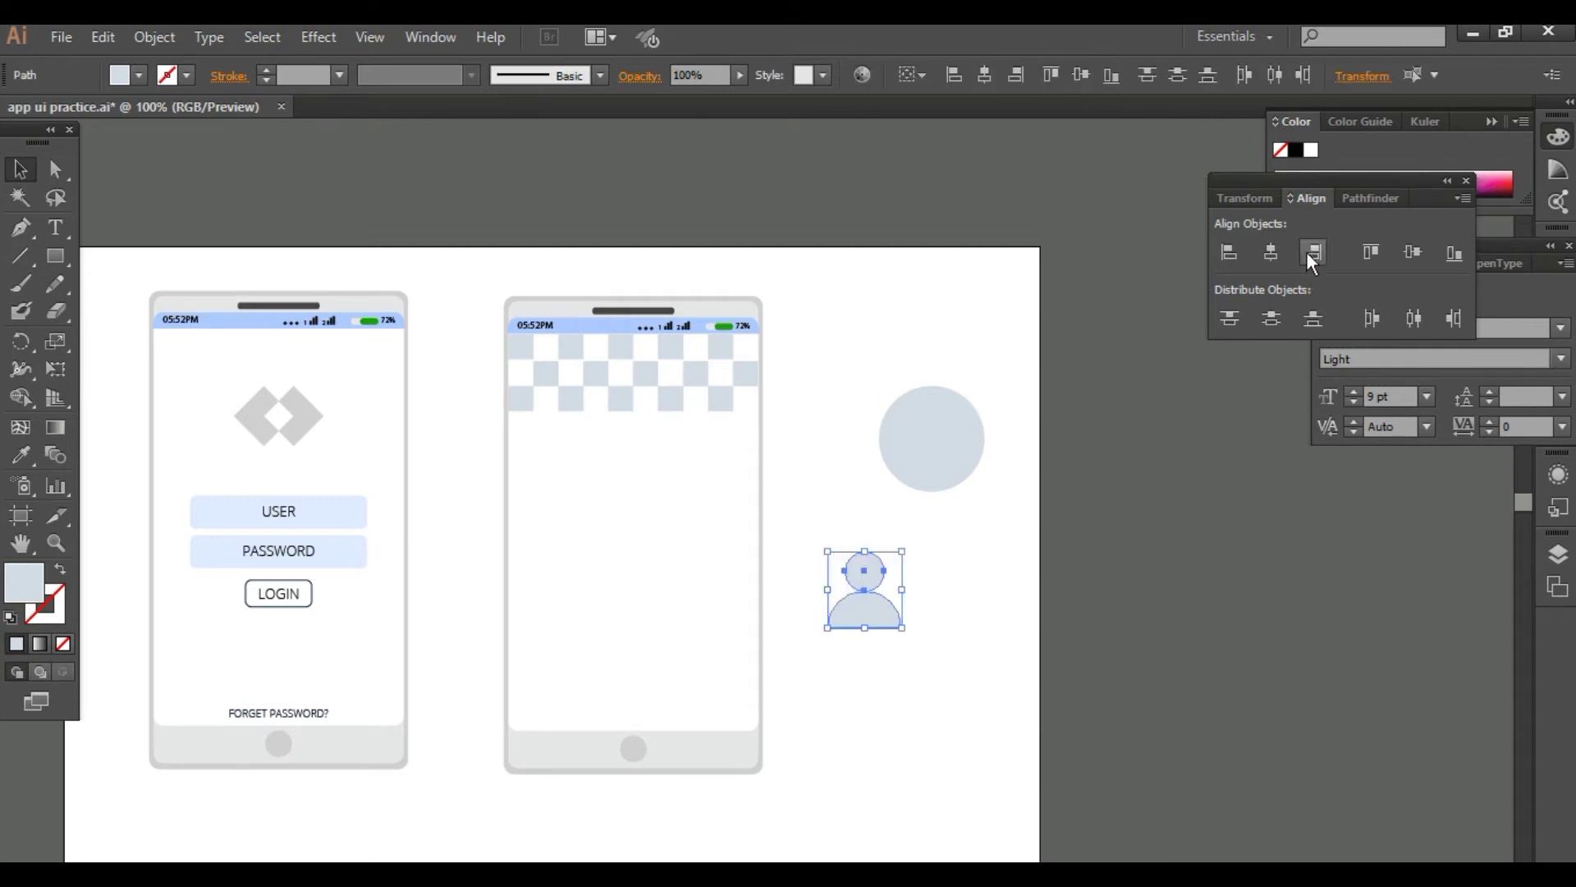
pyautogui.click(1363, 198)
pyautogui.click(1229, 251)
pyautogui.click(1010, 729)
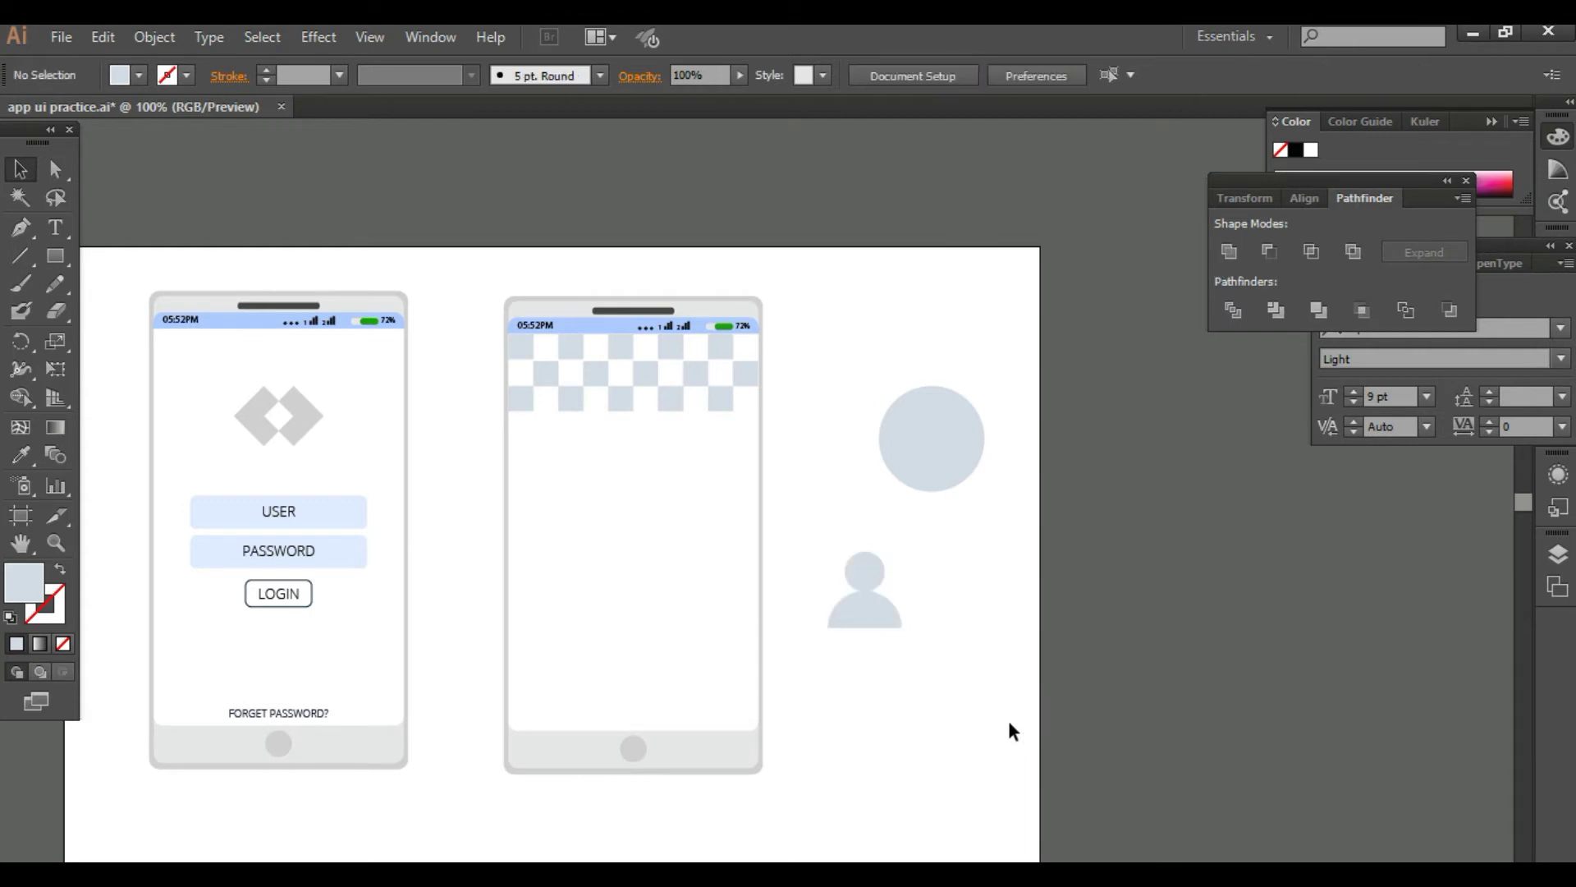
pyautogui.click(877, 598)
pyautogui.click(928, 725)
pyautogui.moveTo(880, 610); pyautogui.dragTo(937, 599)
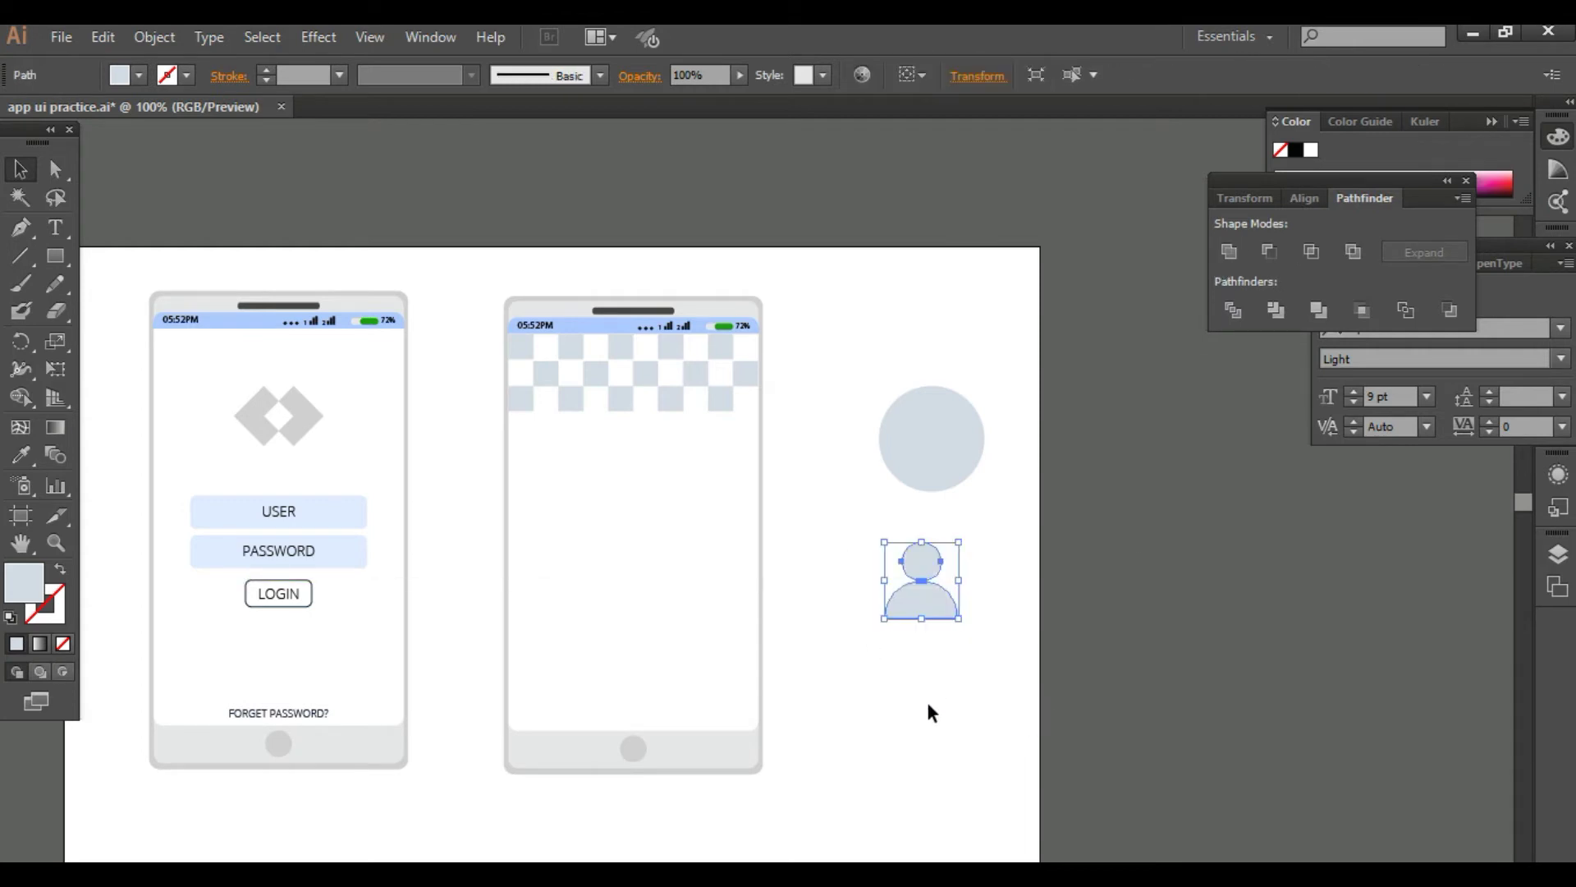
pyautogui.click(929, 711)
# Step: Place a copy of the large circle around the figure and enlarge the figure slightly until its shoulders overrun the circle
pyautogui.moveTo(951, 469); pyautogui.dragTo(945, 581)
pyautogui.moveTo(958, 670); pyautogui.dragTo(956, 667)
pyautogui.click(938, 550)
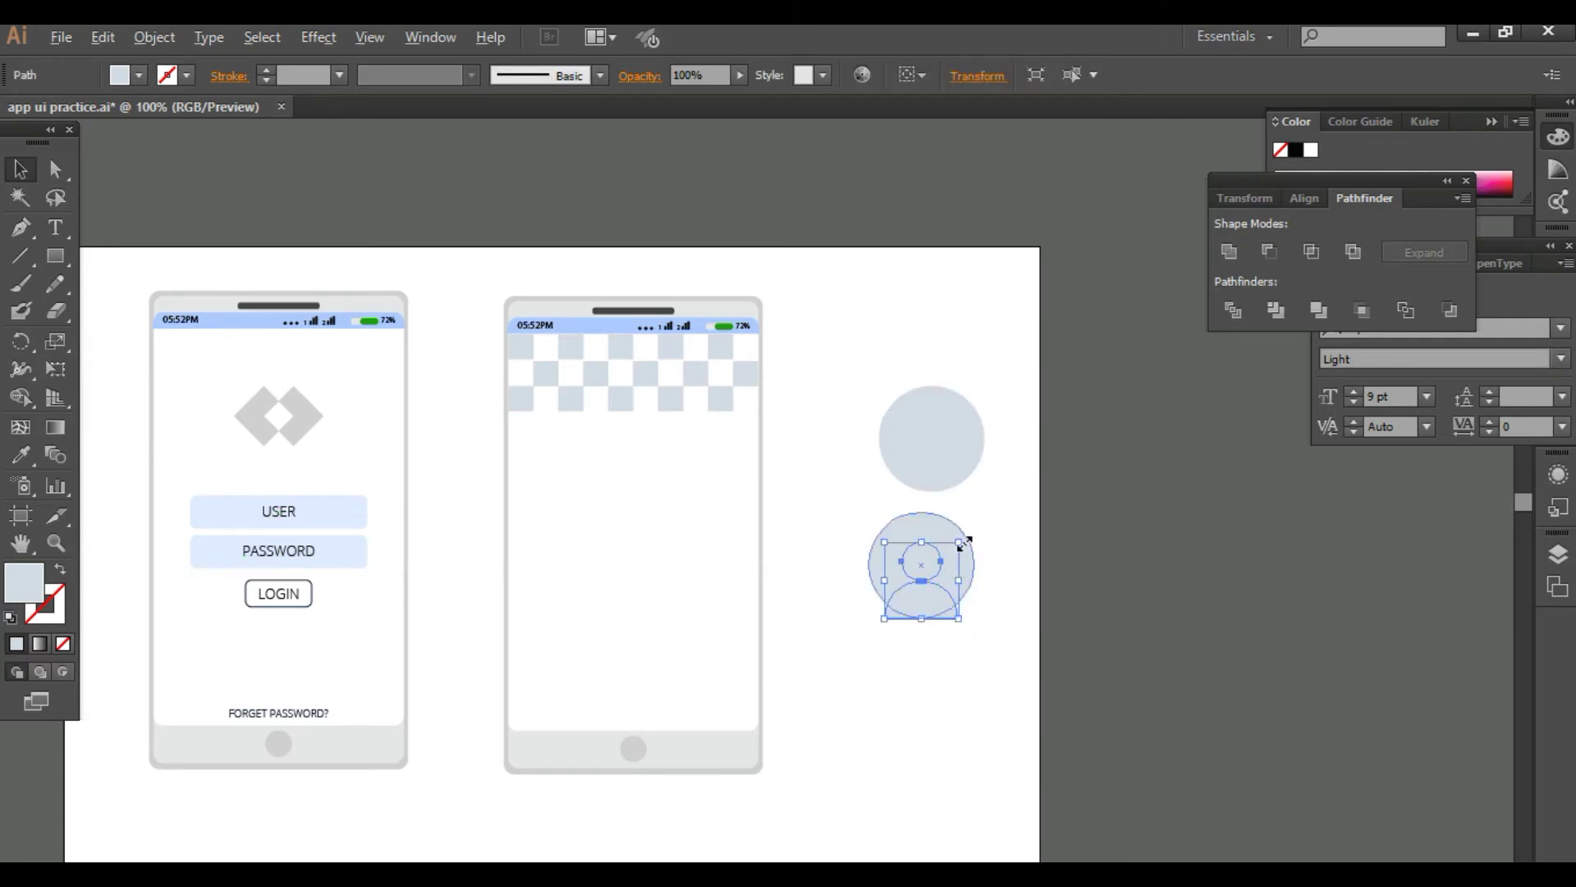
pyautogui.moveTo(958, 545); pyautogui.dragTo(903, 562)
pyautogui.click(988, 651)
# Step: Bring the copied circle to the front and use it as a clipping mask for the figure
pyautogui.rightClick(956, 570)
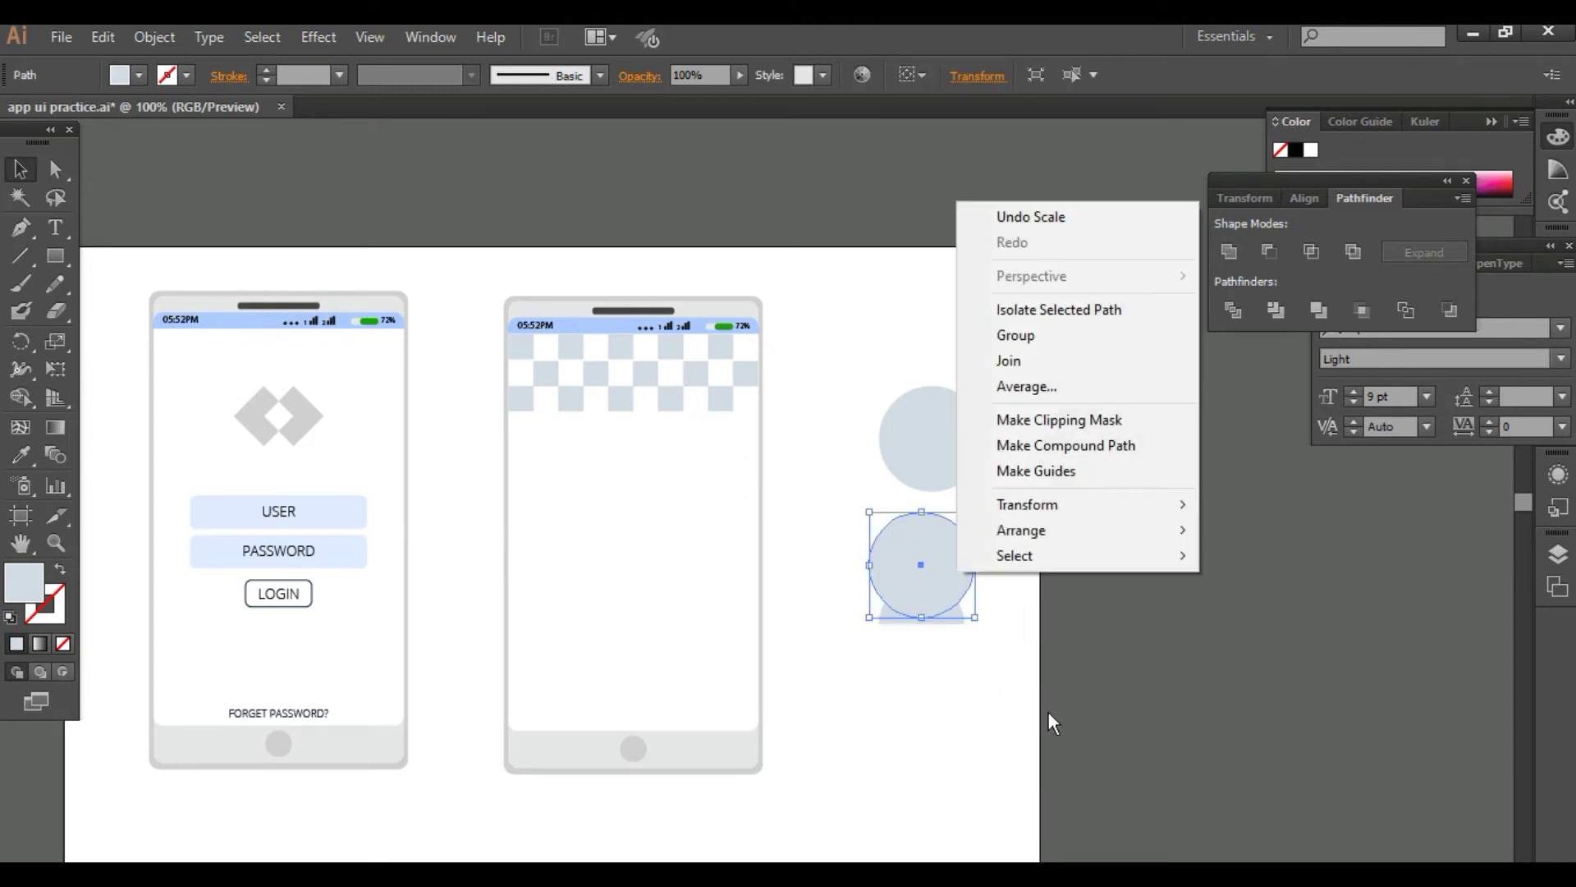
pyautogui.moveTo(1039, 529)
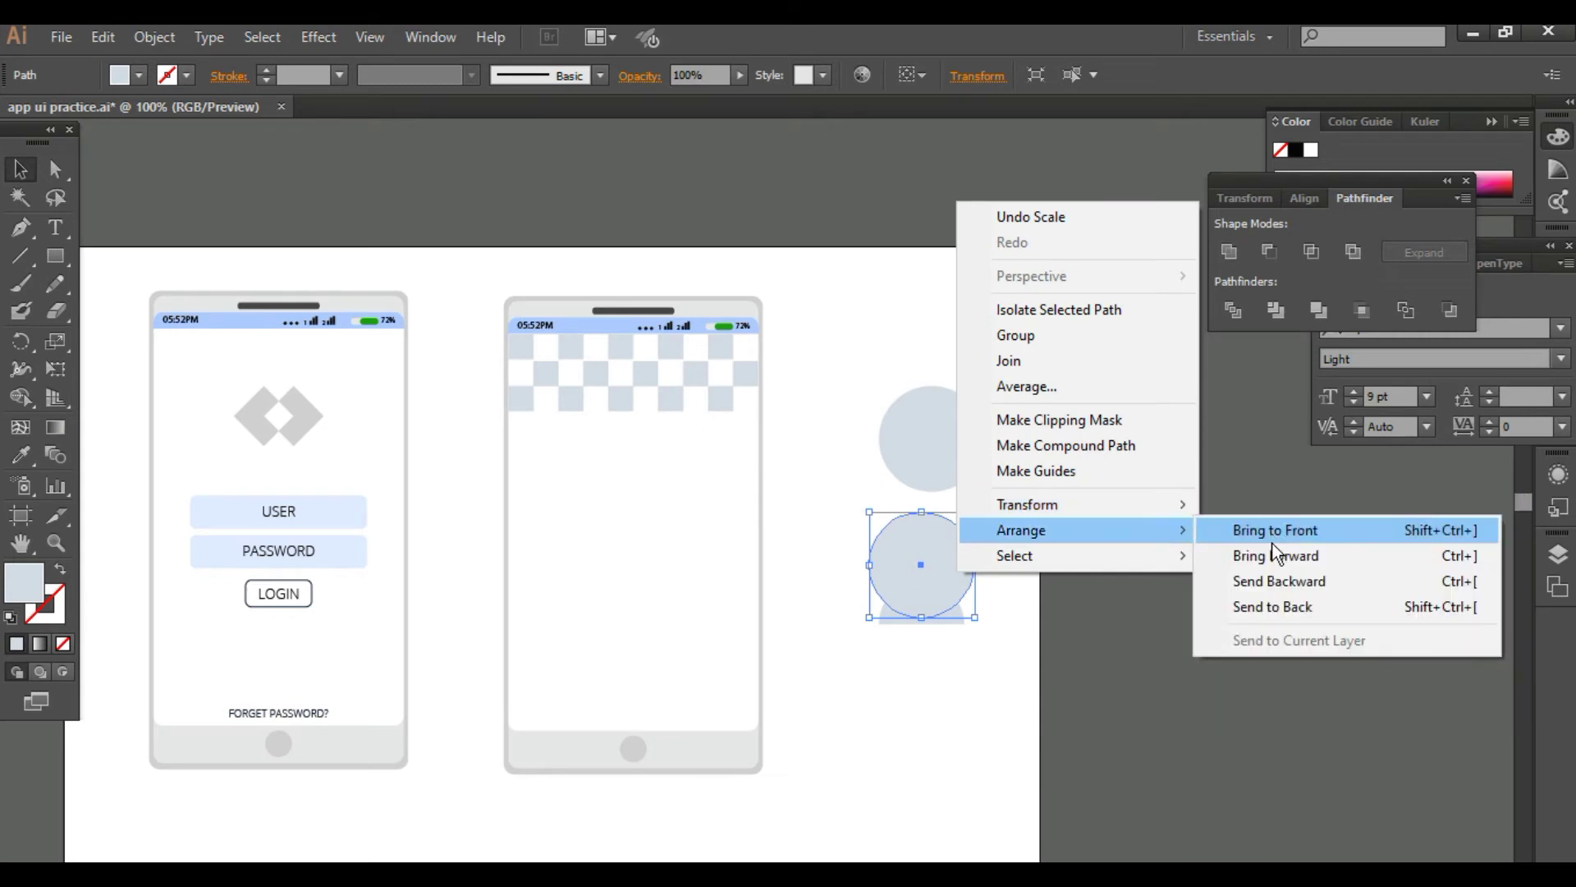
pyautogui.click(1274, 538)
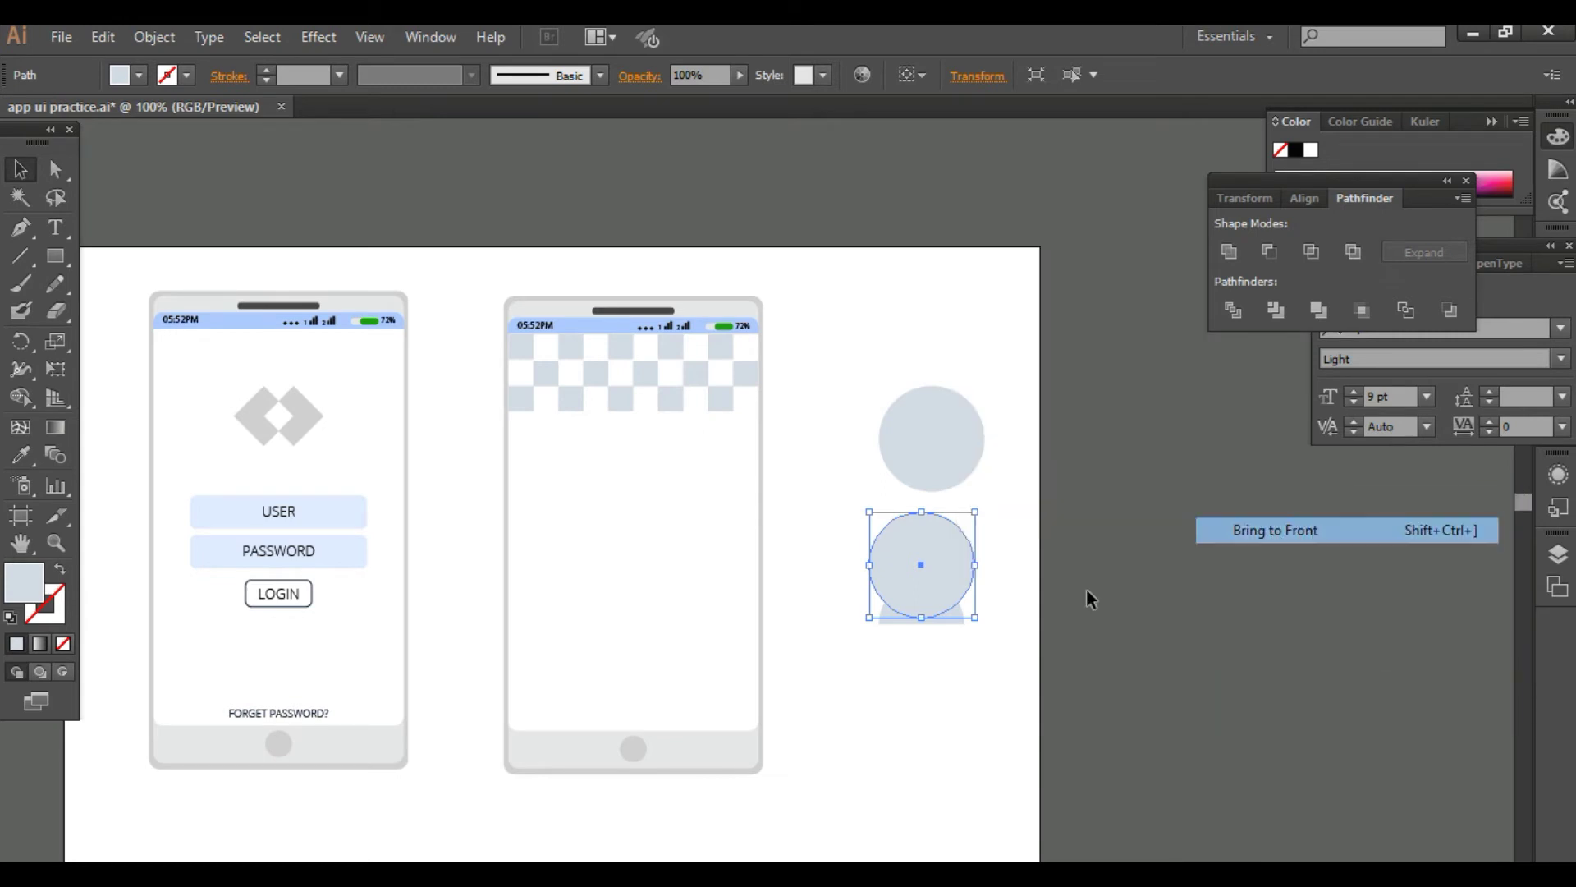
pyautogui.rightClick(942, 606)
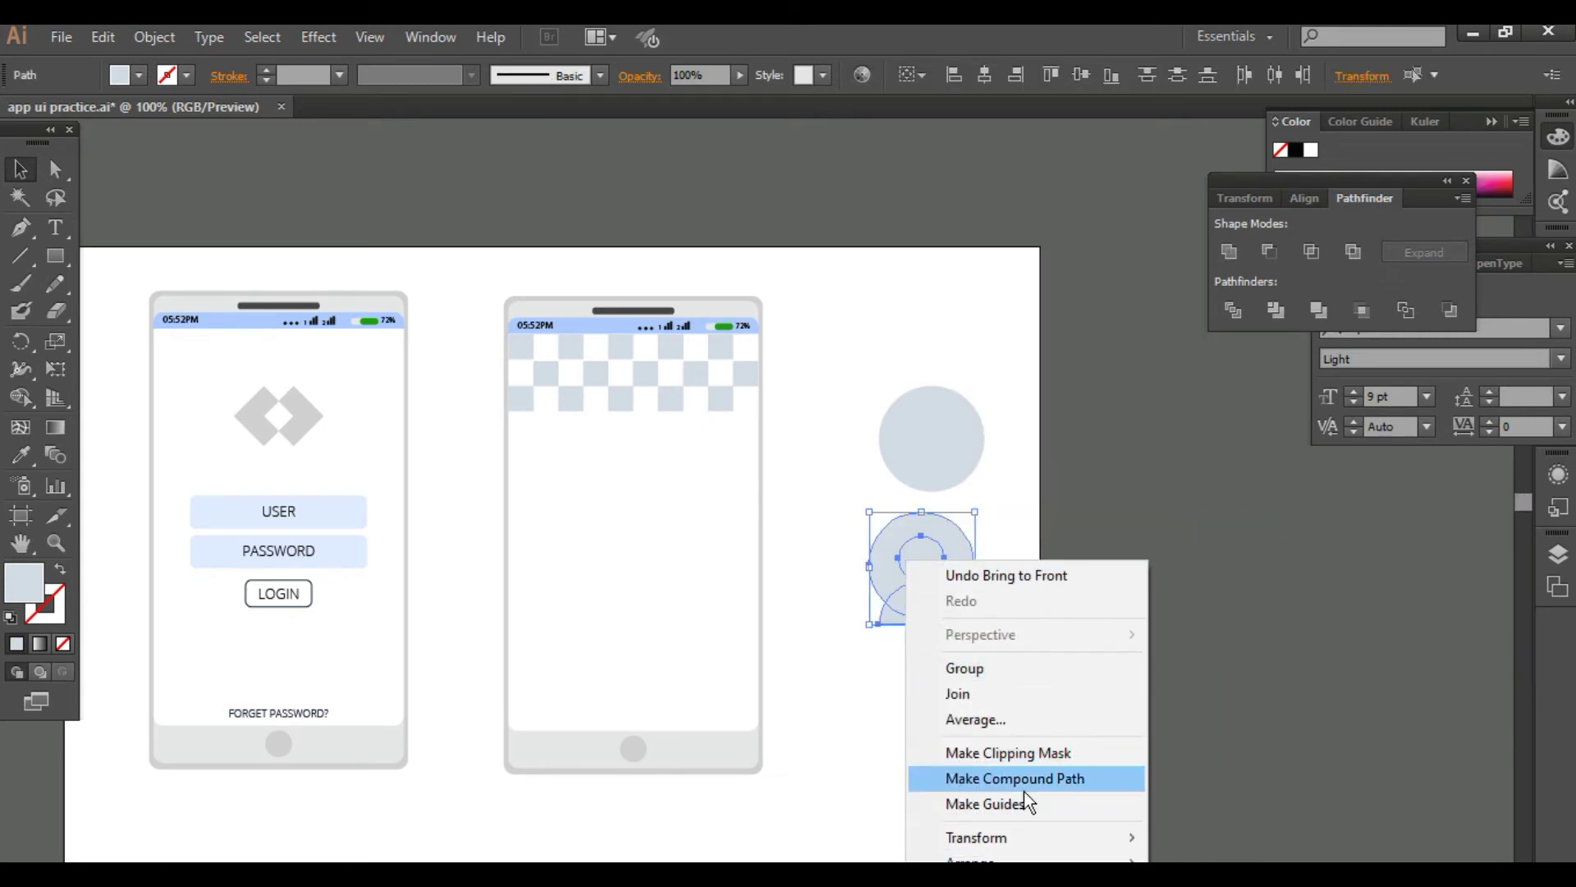
pyautogui.click(1020, 764)
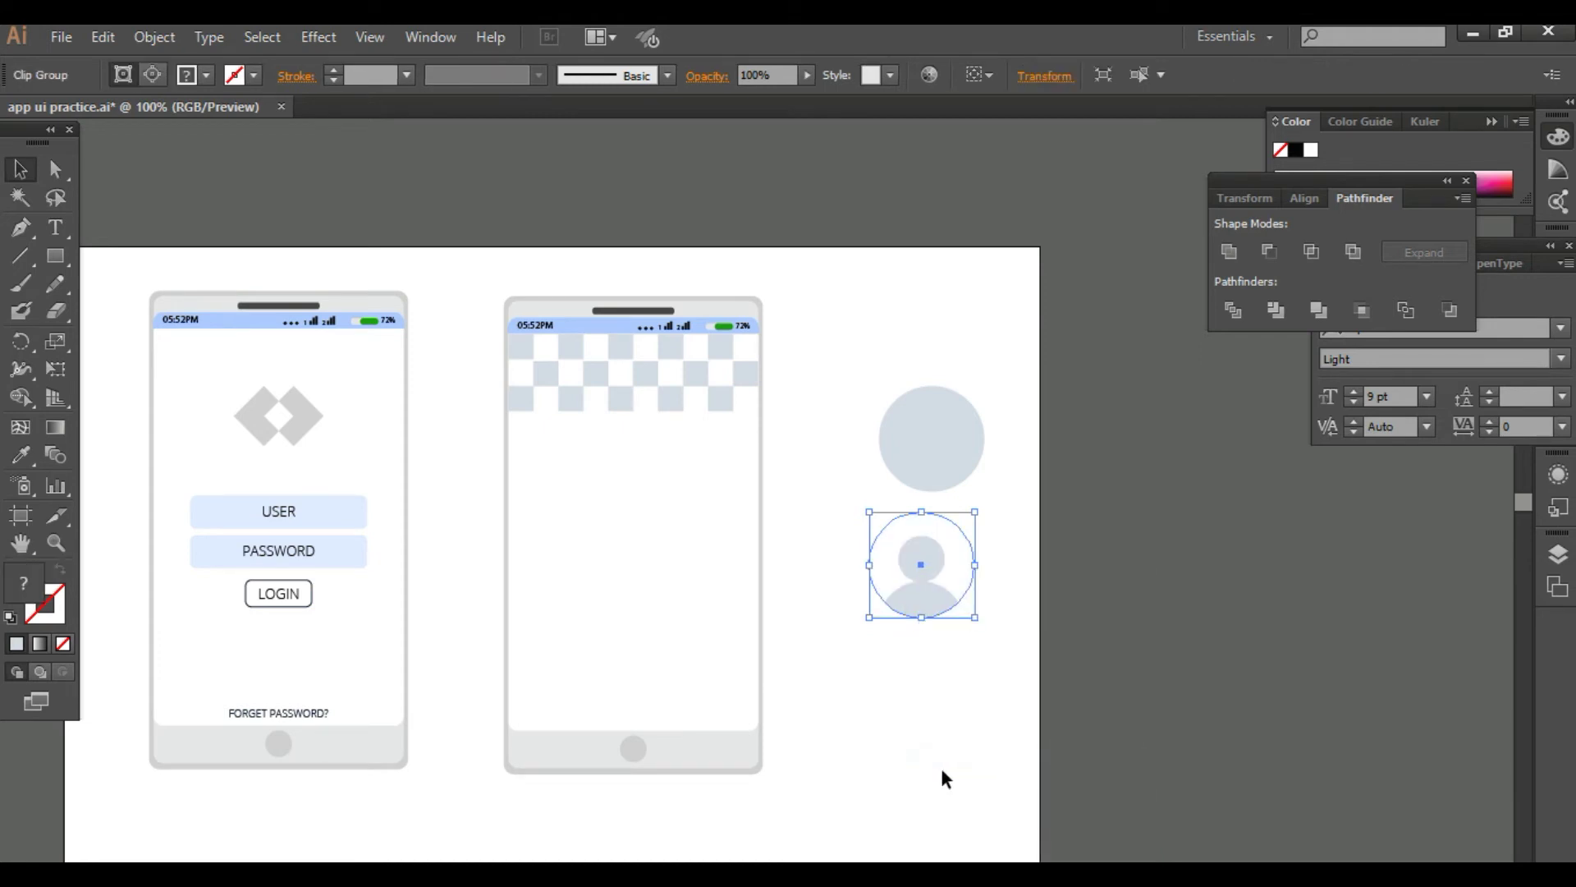
pyautogui.click(943, 777)
# Step: Release the figure's clipping mask and fill the figure with medium blue 8FADC9
pyautogui.moveTo(908, 612)
pyautogui.mouseDown()
pyautogui.moveTo(941, 449)
pyautogui.moveTo(930, 625)
pyautogui.mouseUp()
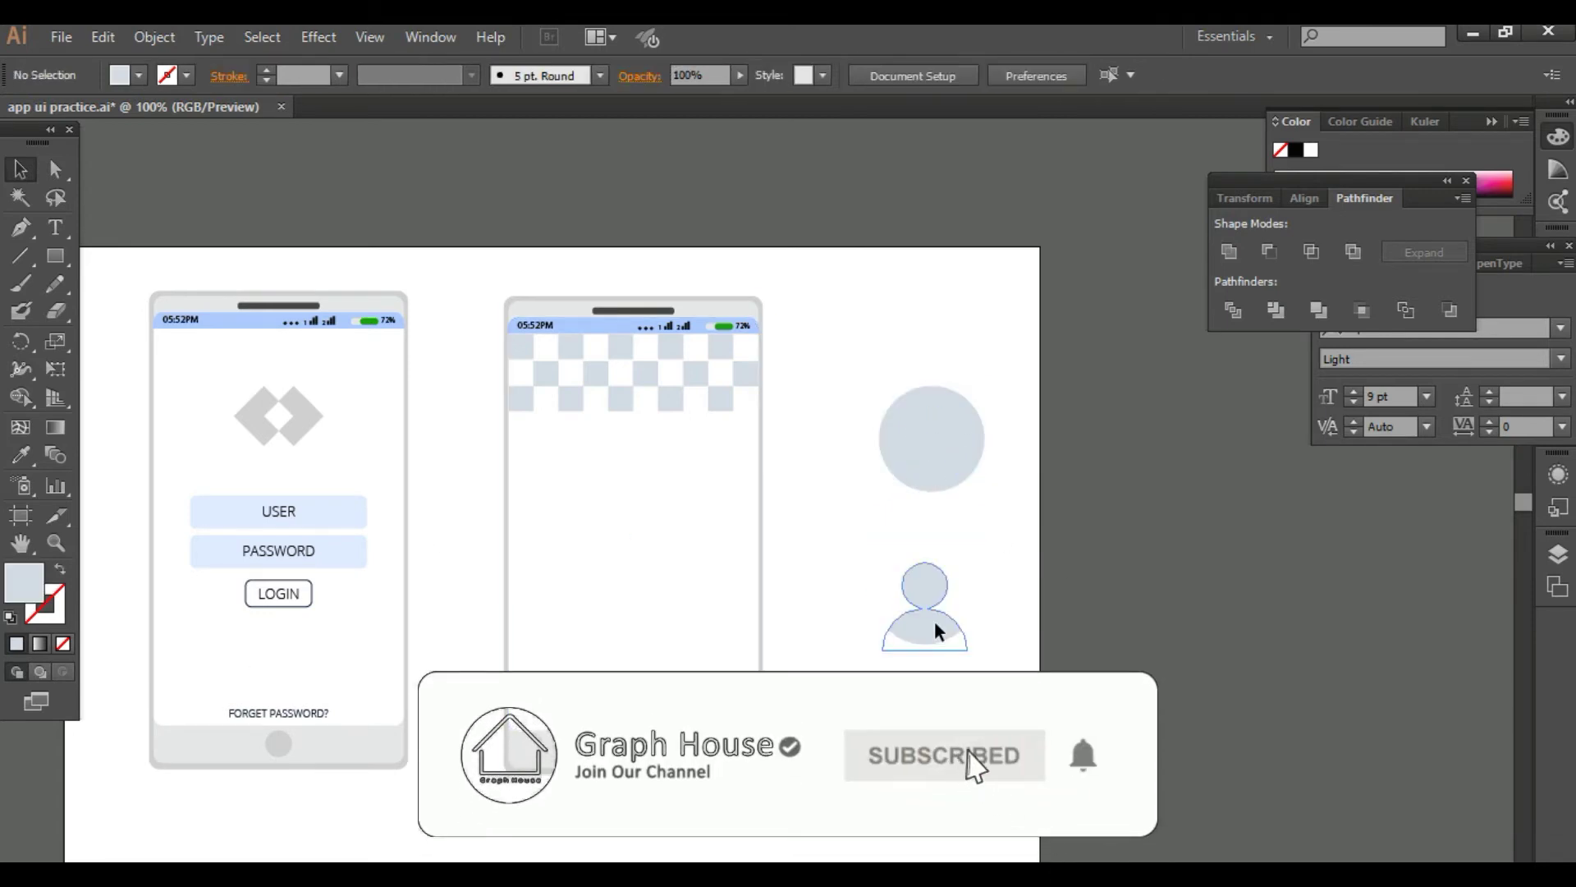
pyautogui.rightClick(936, 626)
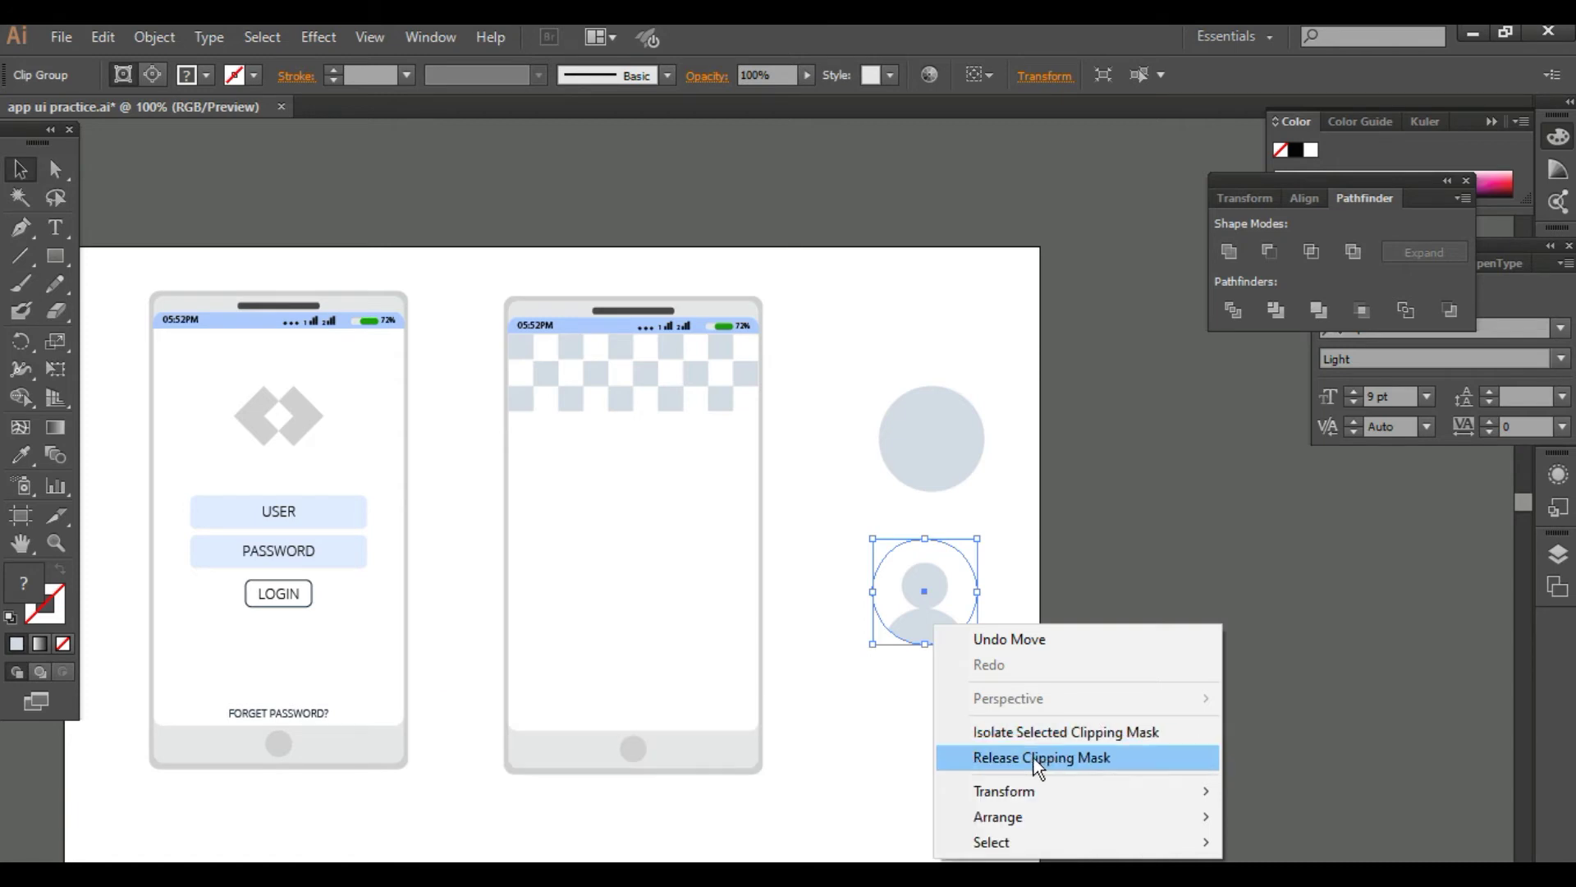
pyautogui.click(1036, 757)
pyautogui.click(790, 722)
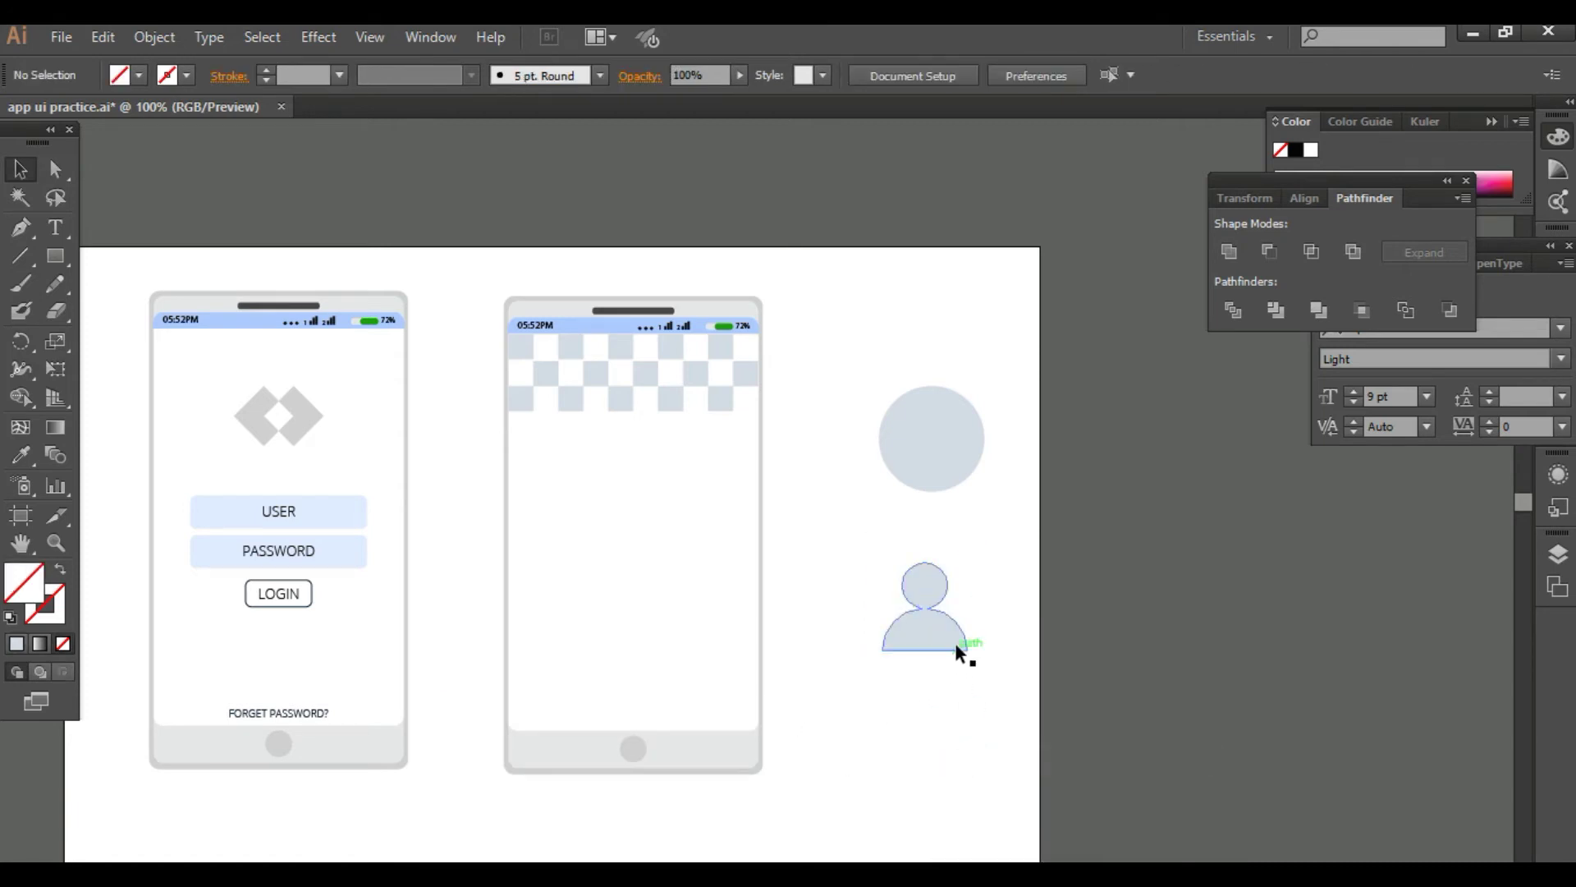
pyautogui.click(954, 642)
pyautogui.doubleClick(33, 584)
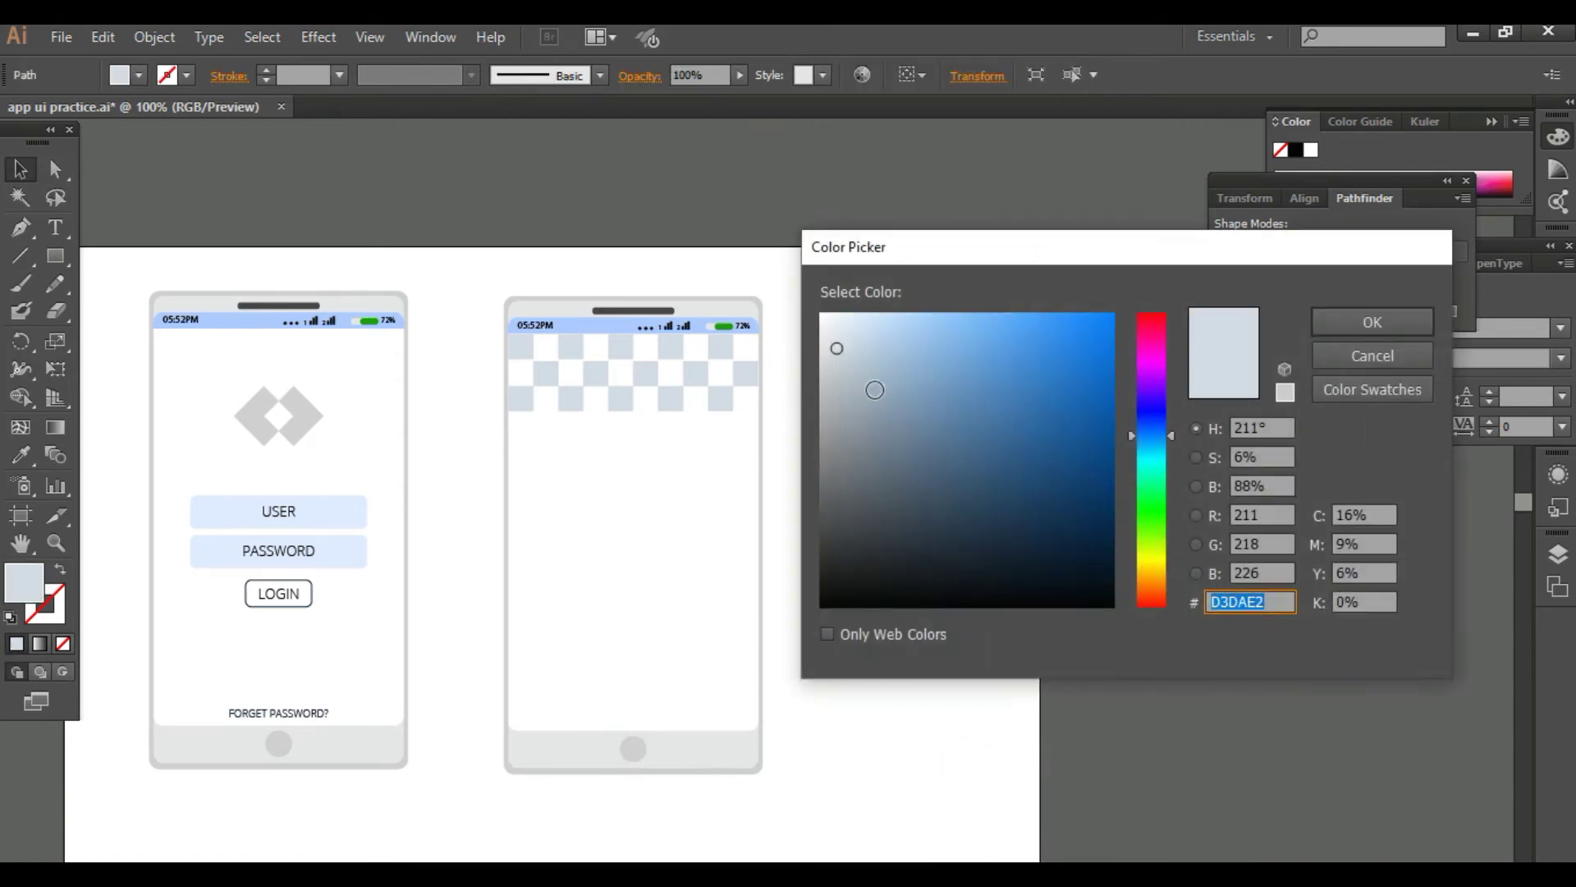
pyautogui.click(875, 387)
pyautogui.click(907, 375)
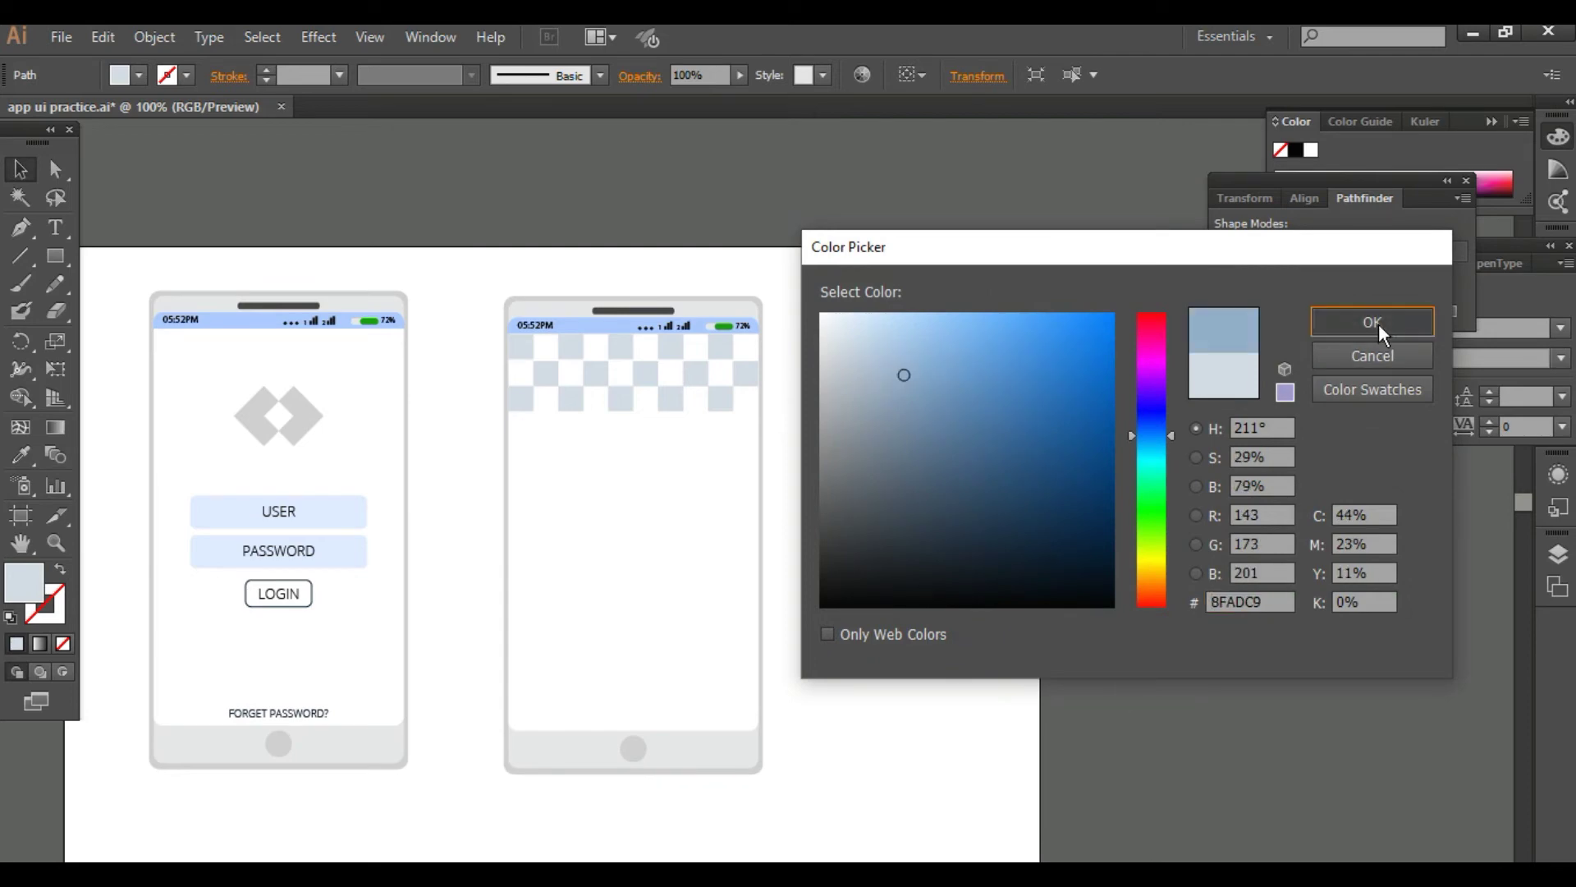
pyautogui.click(1377, 324)
# Step: Clip the blue figure to its circle with a clipping mask and place it exactly over the large gray circle
pyautogui.moveTo(977, 698); pyautogui.dragTo(921, 451)
pyautogui.rightClick(934, 614)
pyautogui.click(1032, 460)
pyautogui.click(1043, 591)
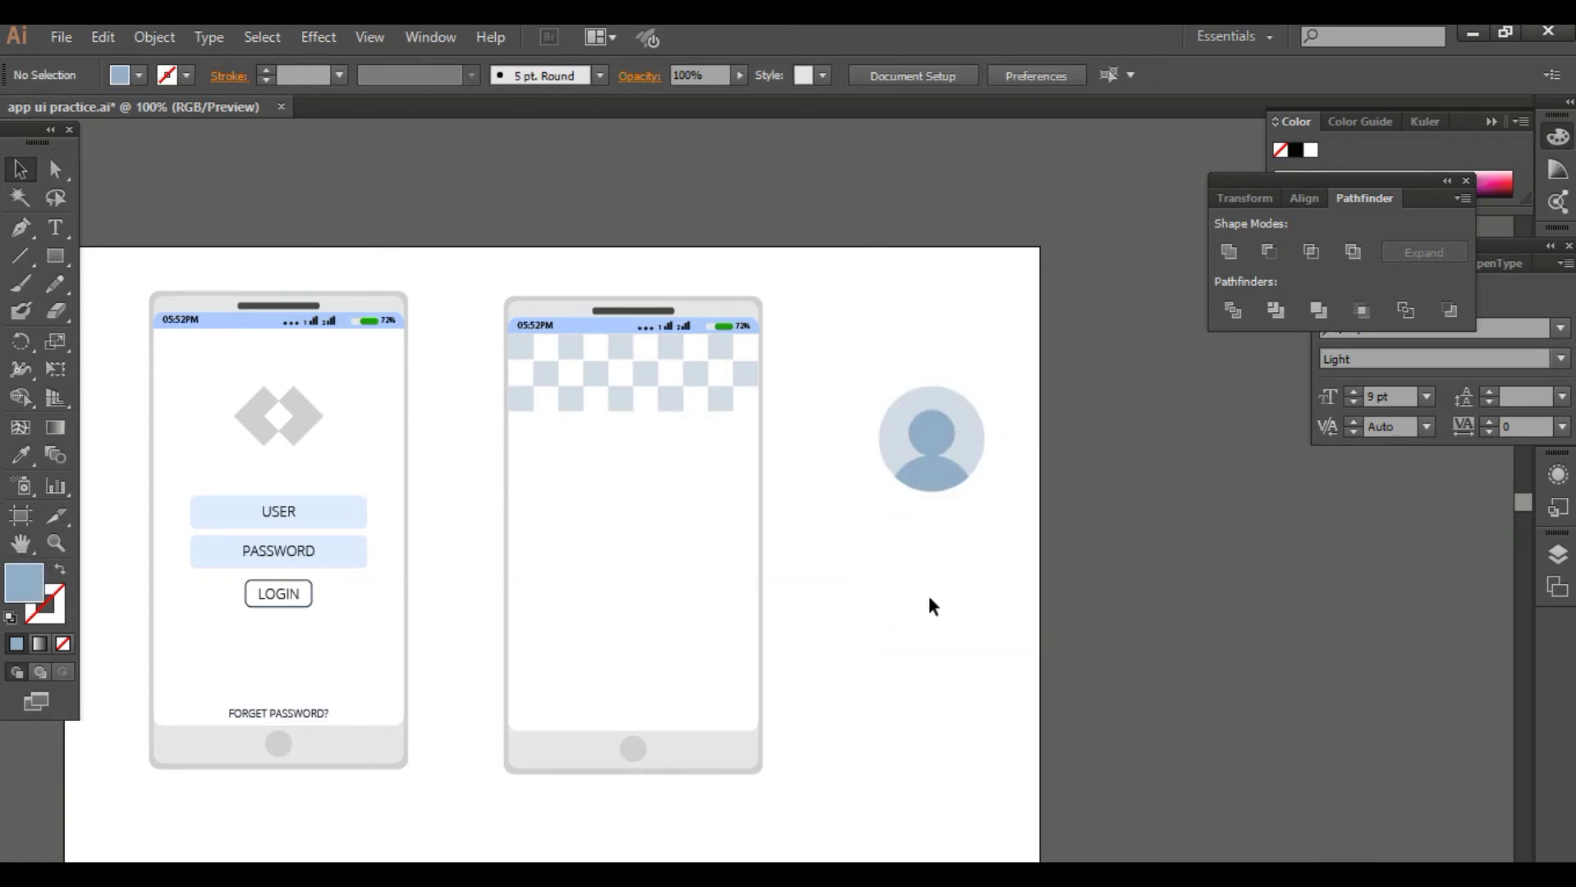
# Step: Group the avatar figure with its background circle and center it over the second phone's checkered header, overlapping the header's lower edge
pyautogui.moveTo(1039, 566); pyautogui.dragTo(663, 417)
pyautogui.rightClick(949, 430)
pyautogui.click(1040, 543)
pyautogui.click(958, 529)
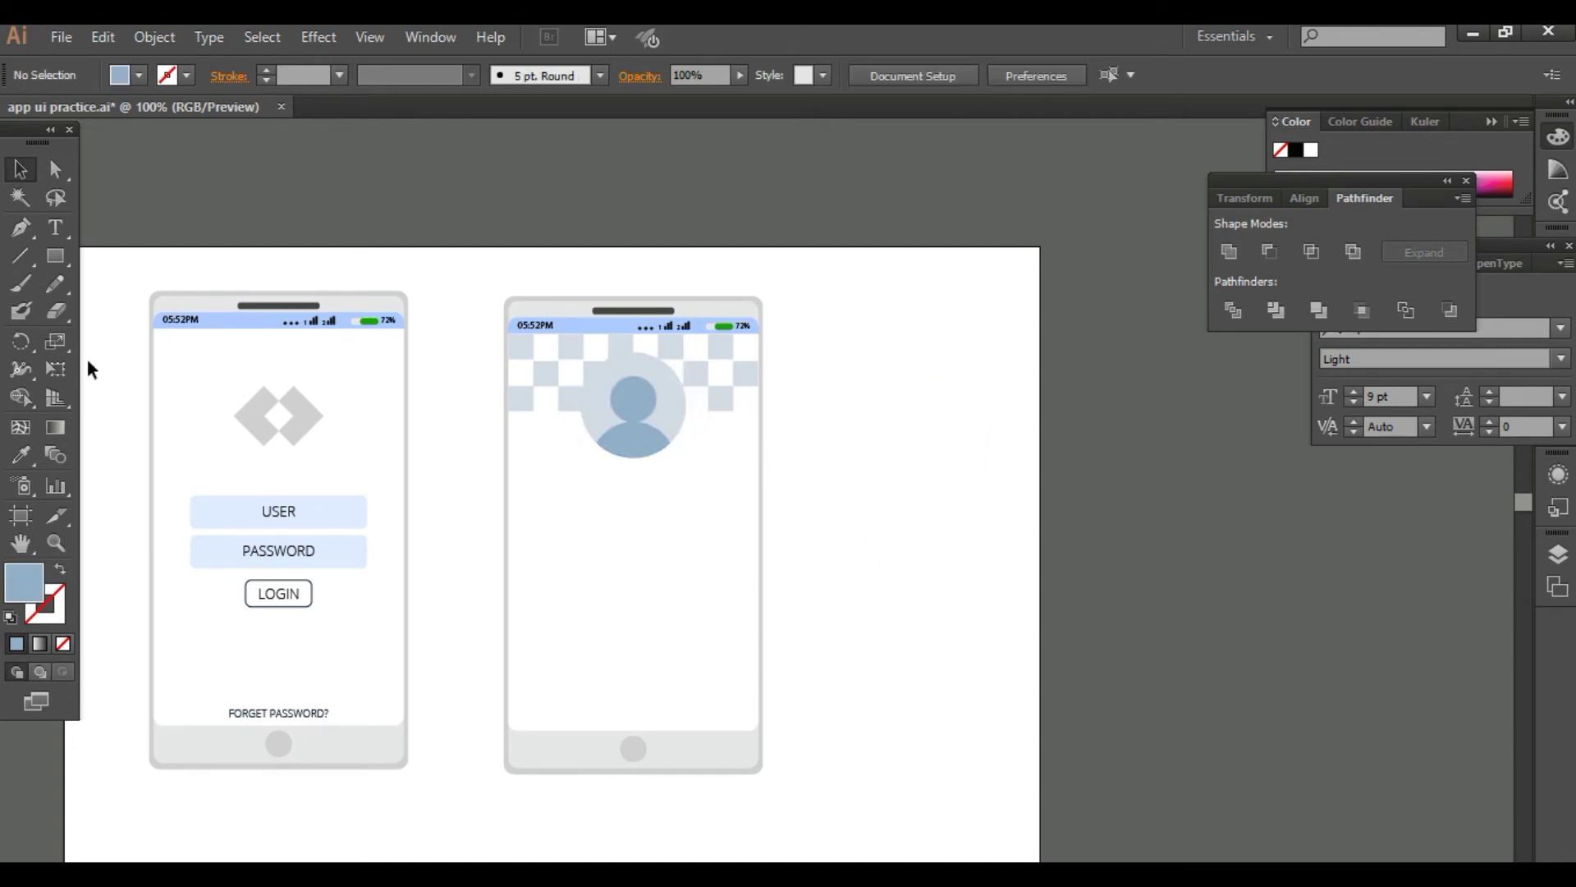
# Step: Select only the avatar's background circle and swap its fill and stroke colors
pyautogui.click(62, 171)
pyautogui.click(682, 416)
pyautogui.click(672, 423)
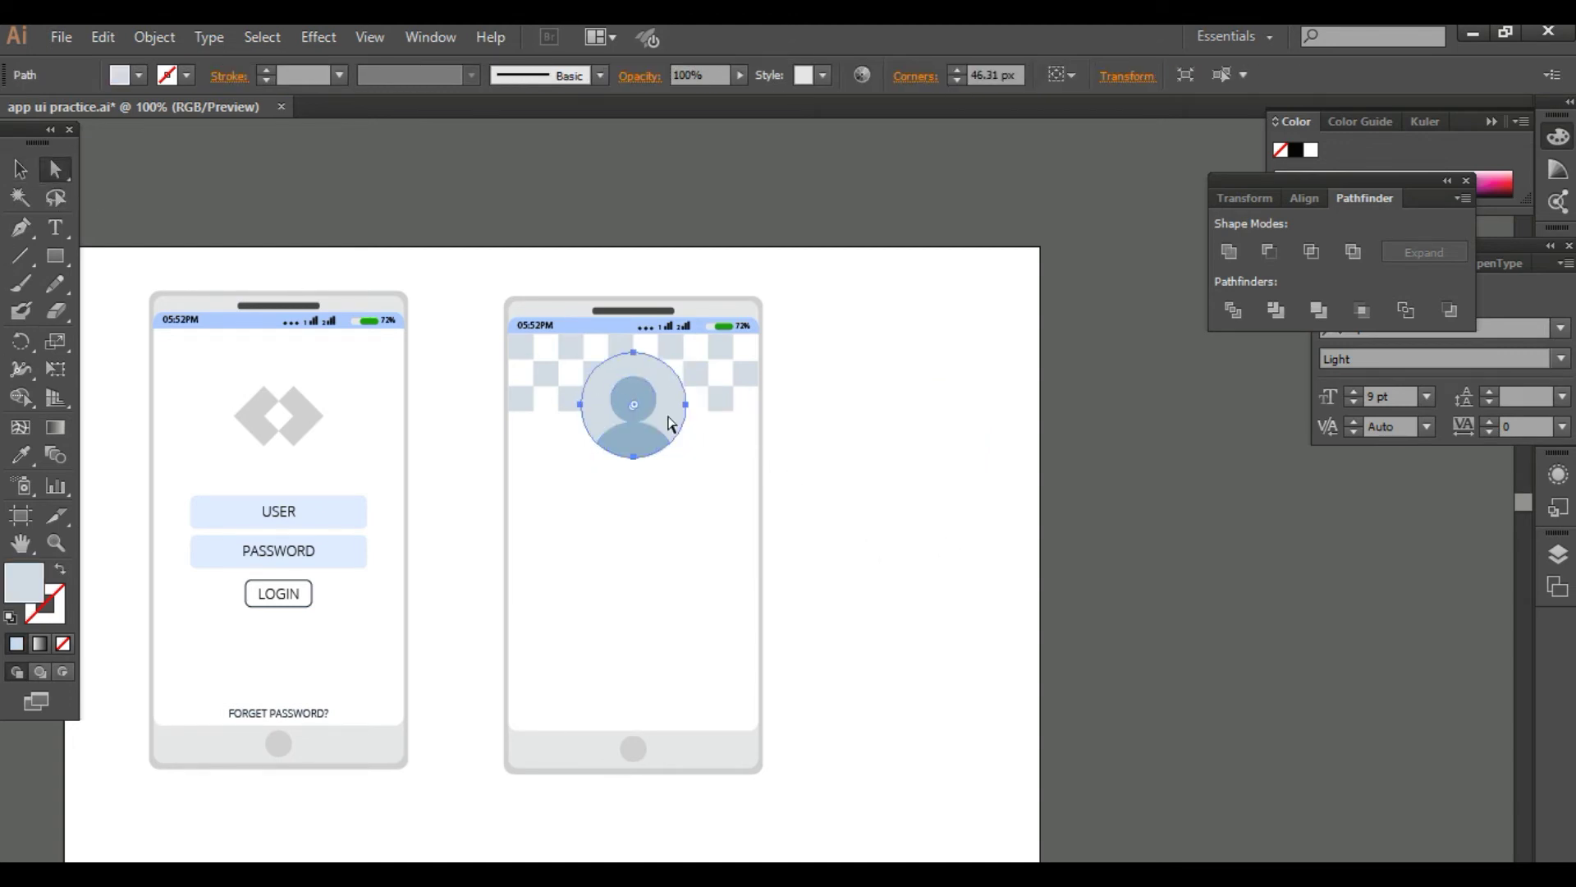
pyautogui.click(60, 570)
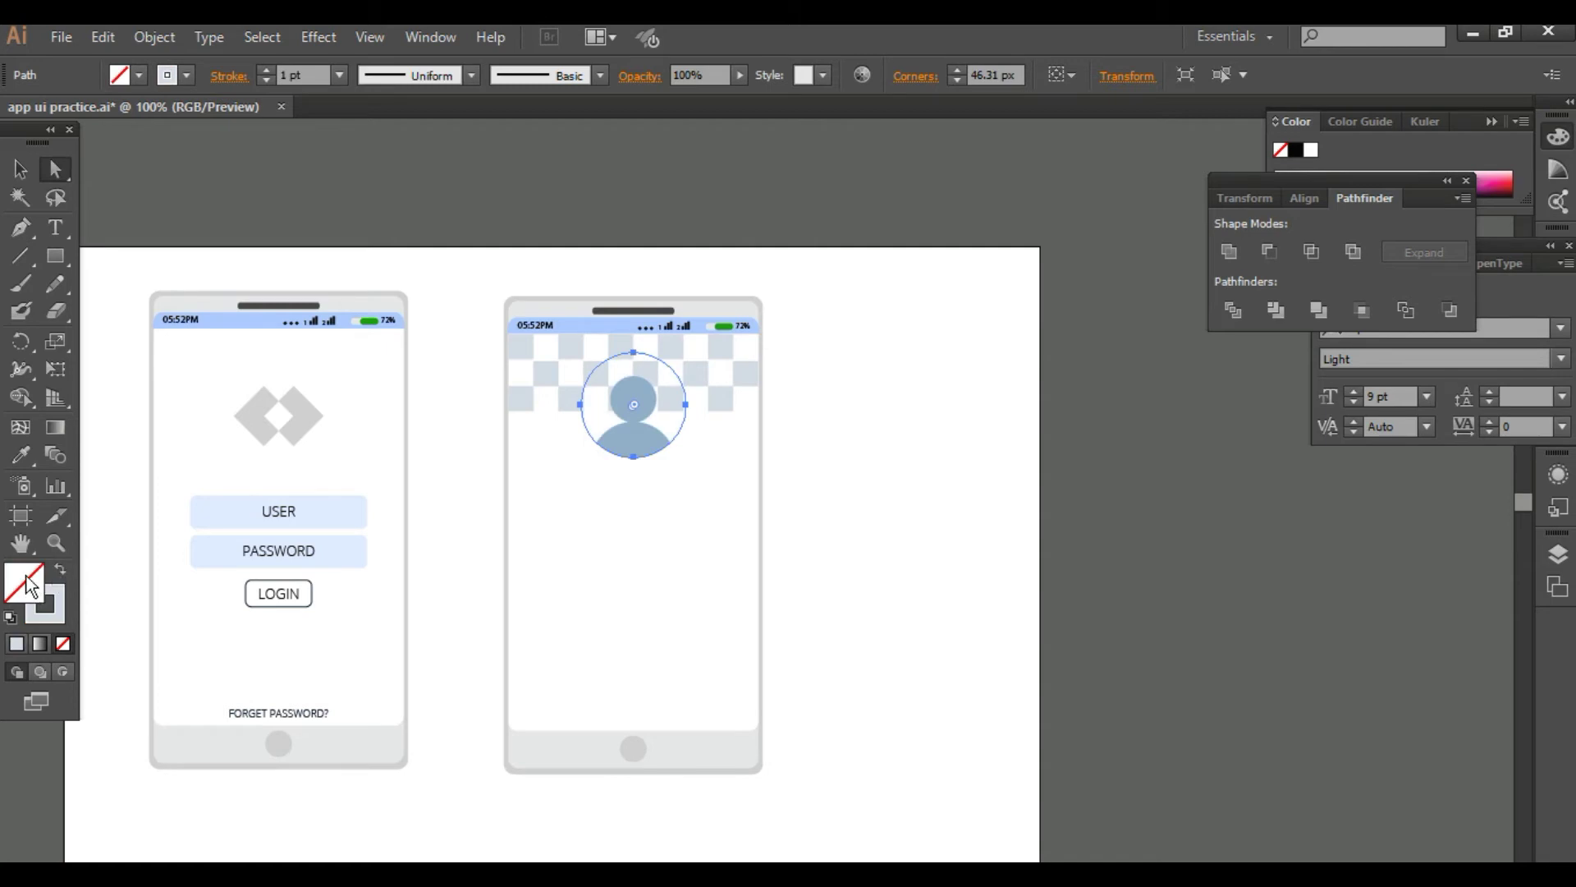
# Step: Fill the avatar's background circle with white FFFFFF
pyautogui.doubleClick(30, 585)
pyautogui.click(821, 315)
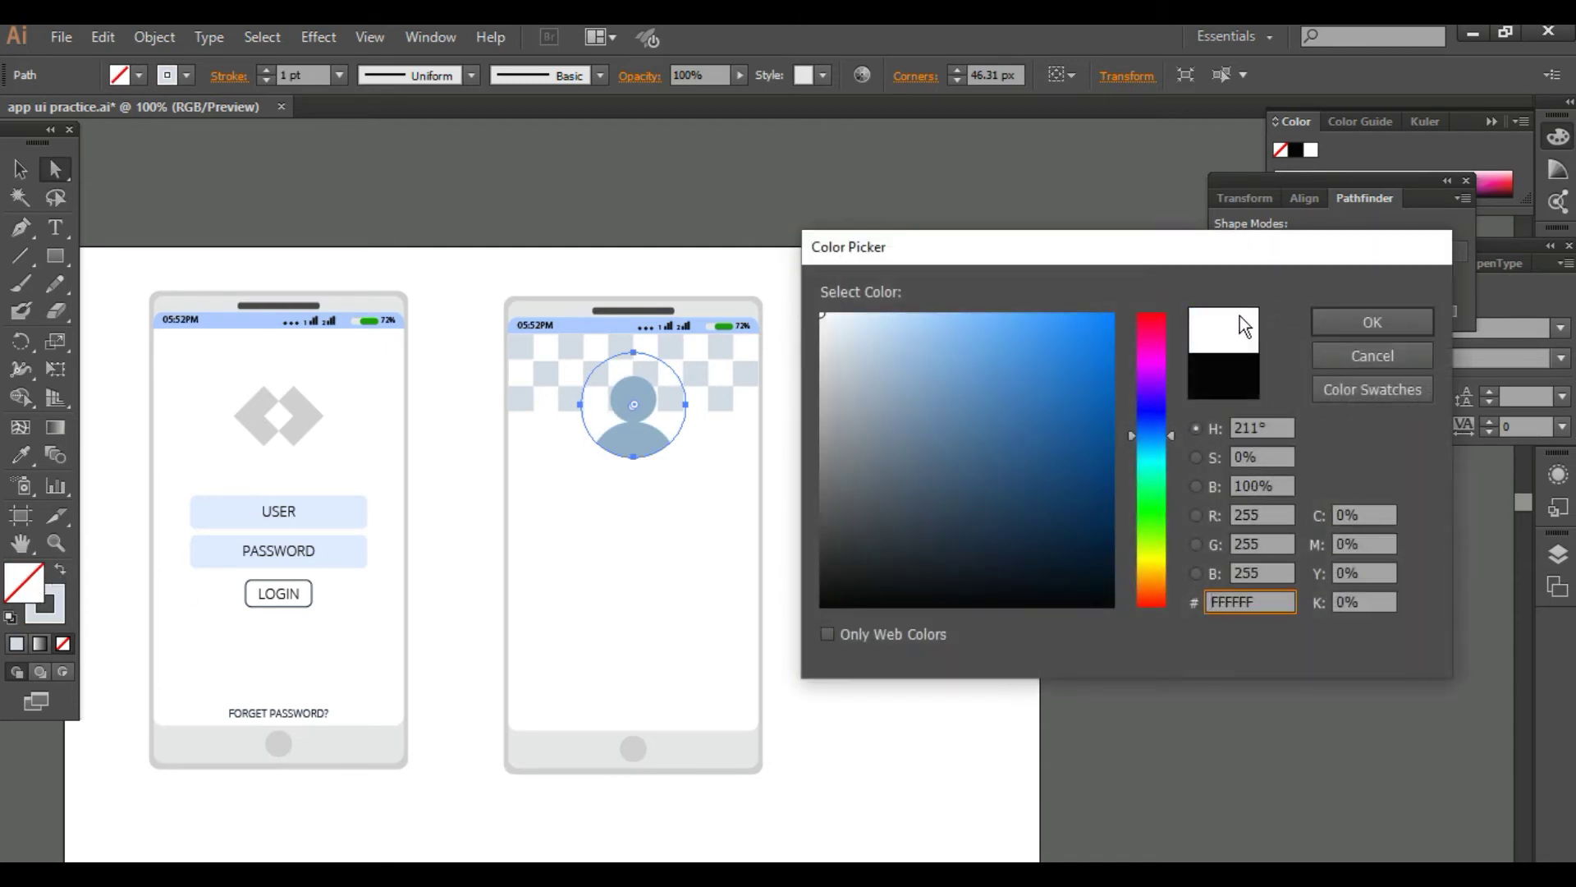
pyautogui.click(1346, 327)
pyautogui.click(821, 492)
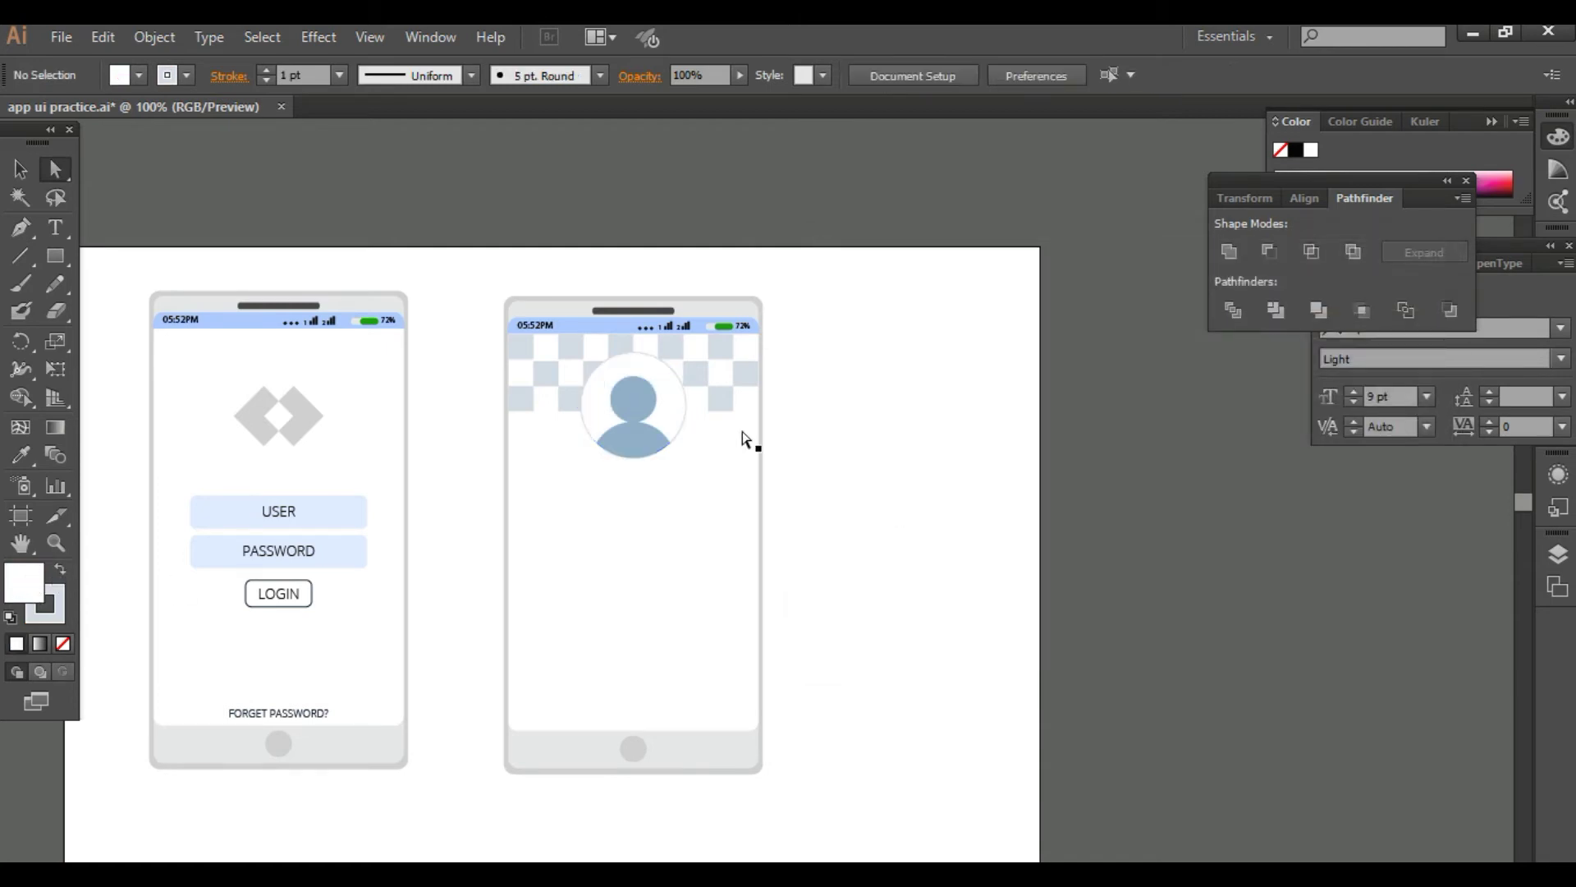
pyautogui.click(684, 430)
pyautogui.click(911, 575)
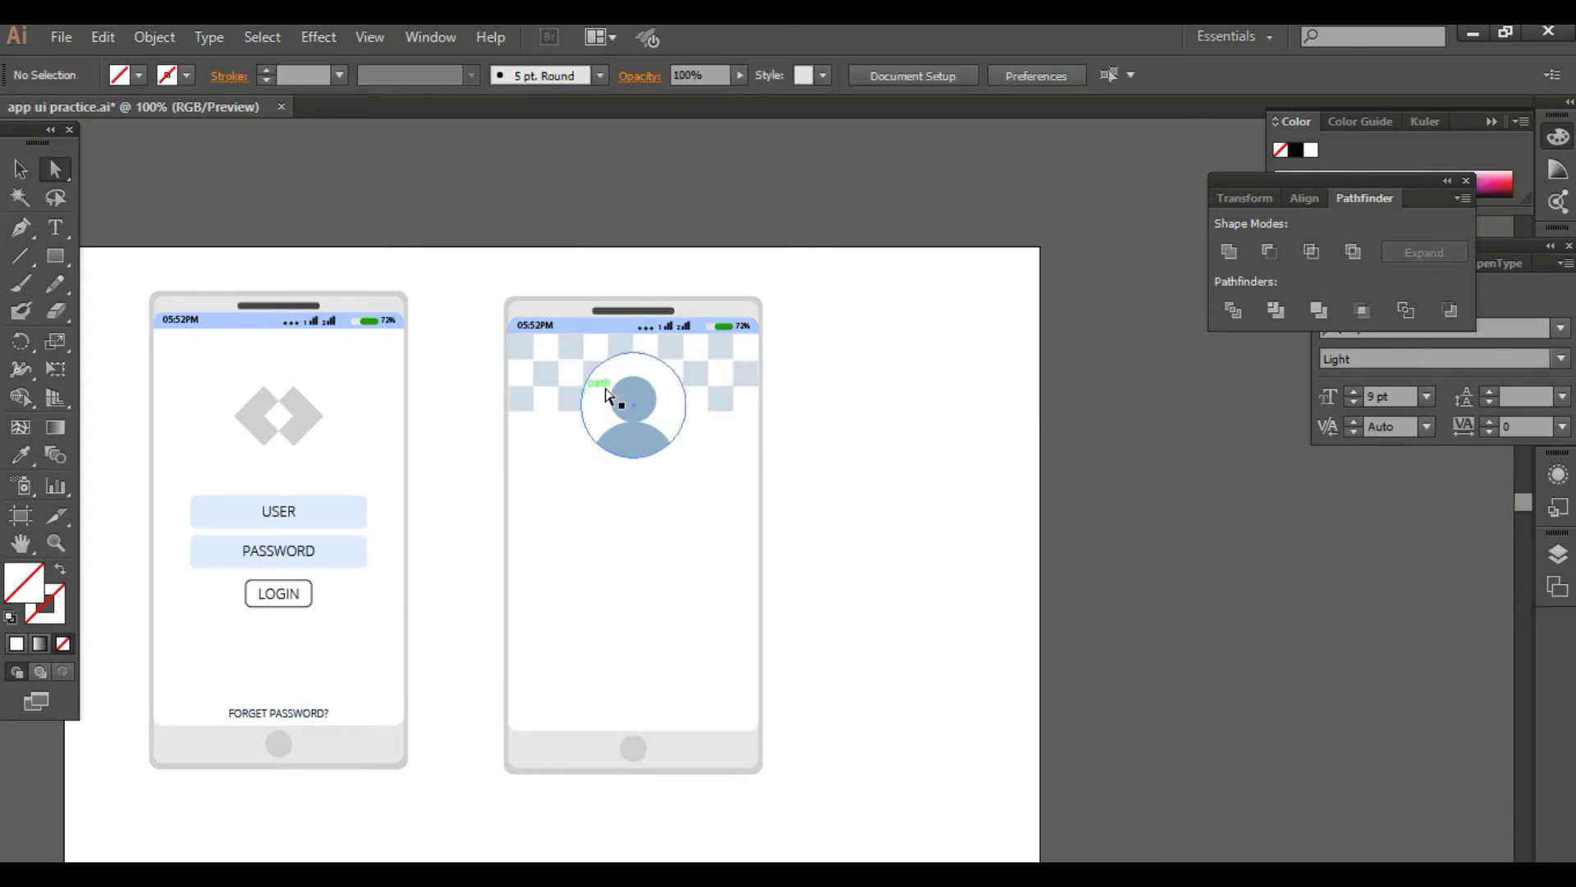
# Step: Set the stroke of the avatar's background circle to a medium blue similar to the figure's fill
pyautogui.click(676, 396)
pyautogui.doubleClick(45, 608)
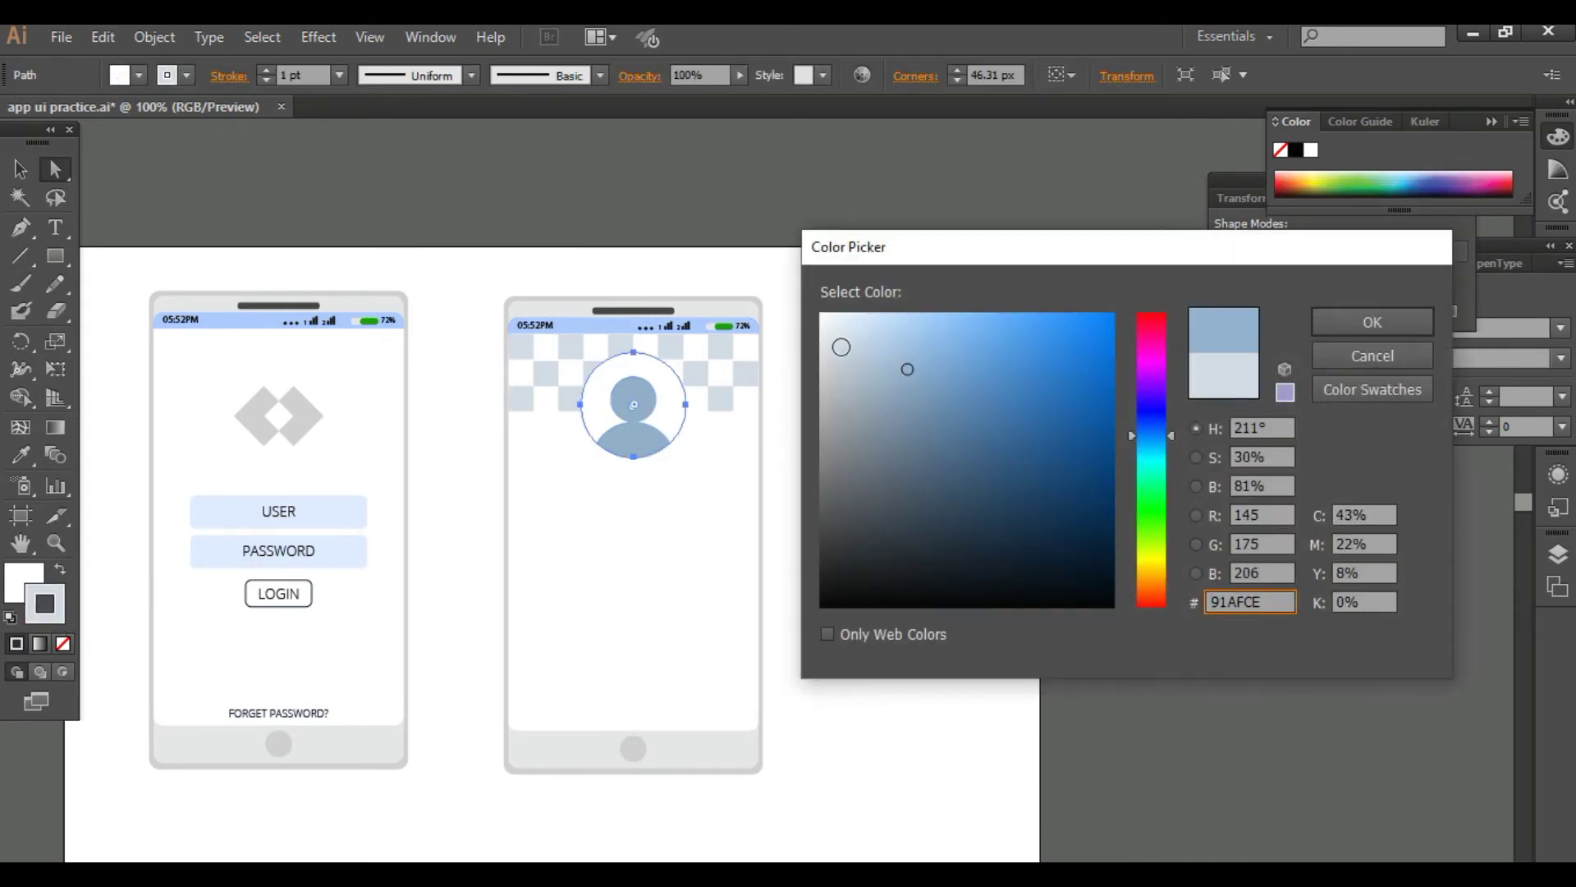
pyautogui.click(842, 347)
pyautogui.click(894, 363)
pyautogui.click(1373, 322)
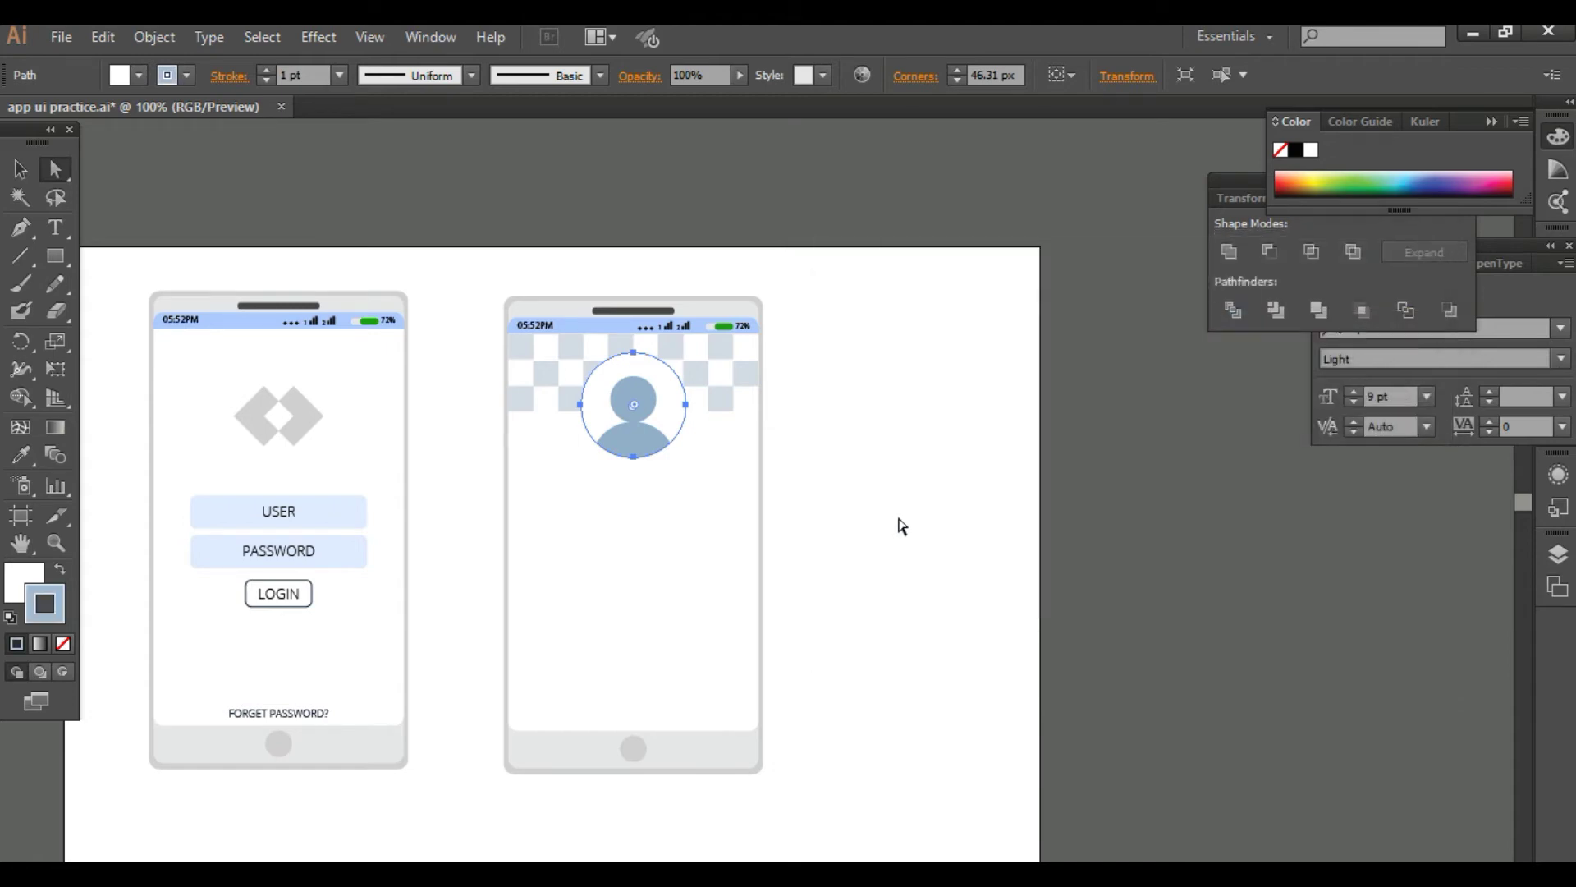
pyautogui.click(902, 528)
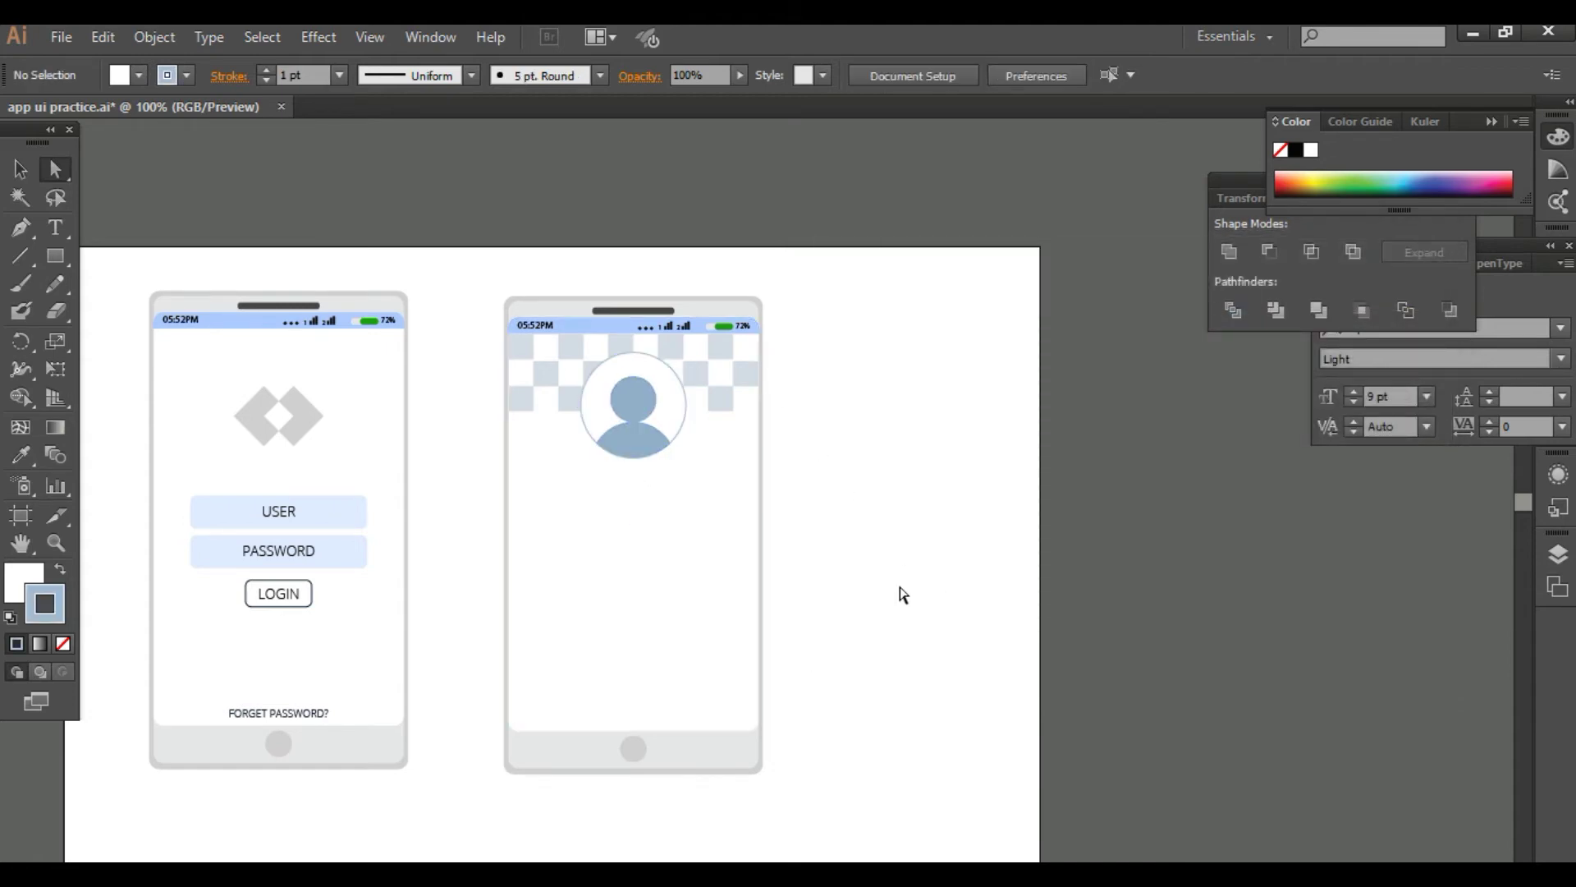
# Step: Add the text "USER NAME" beside the second phone and enlarge it to about 13.62 pt
pyautogui.scroll(1, 875, 543)
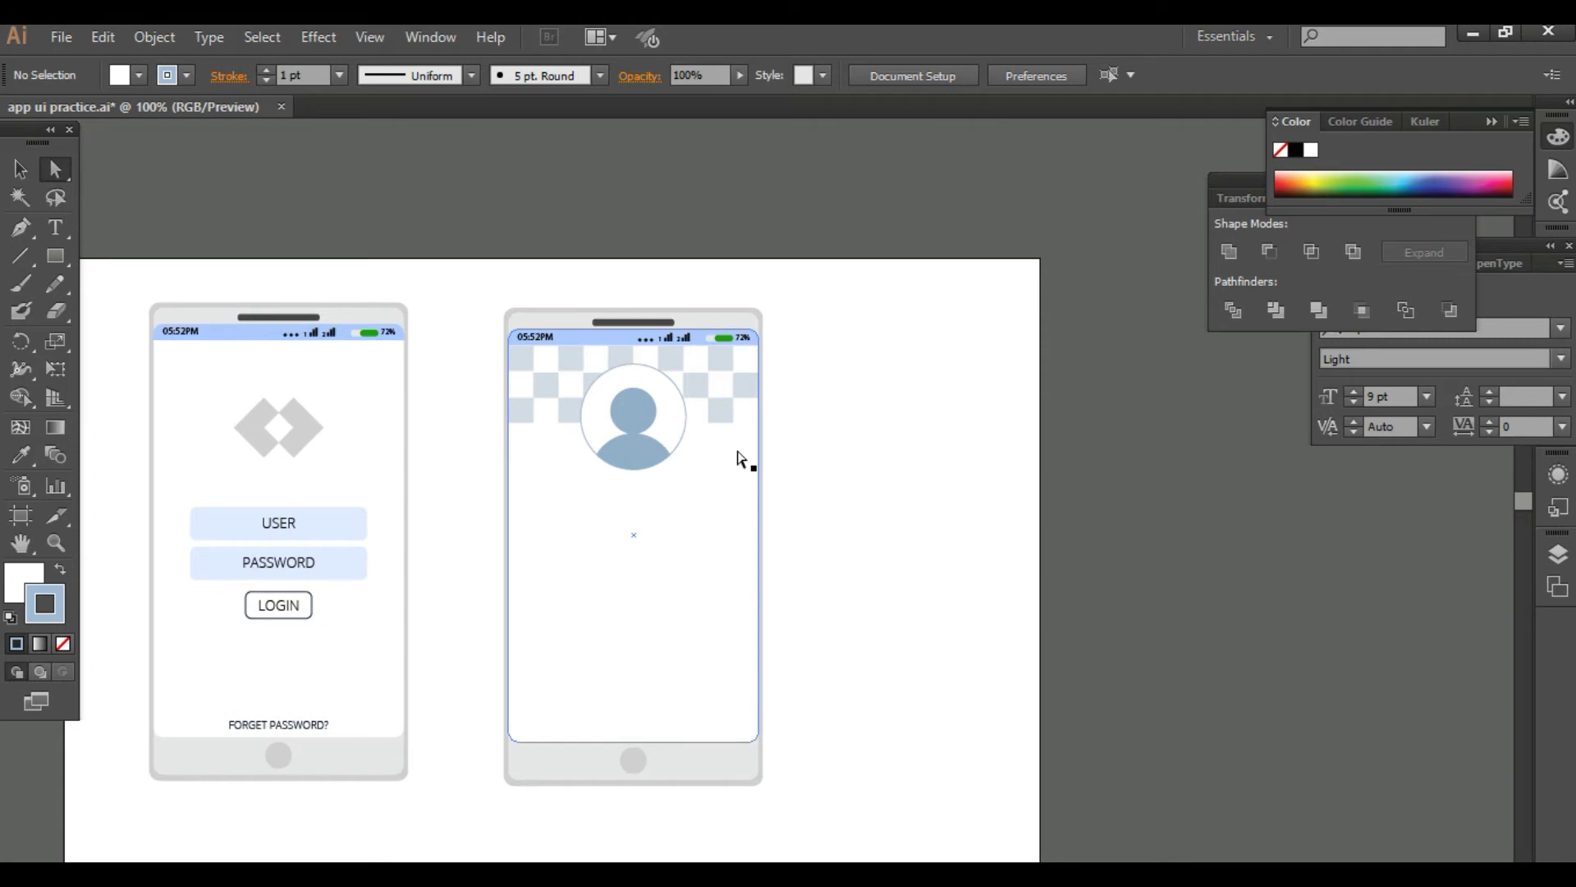
pyautogui.click(55, 227)
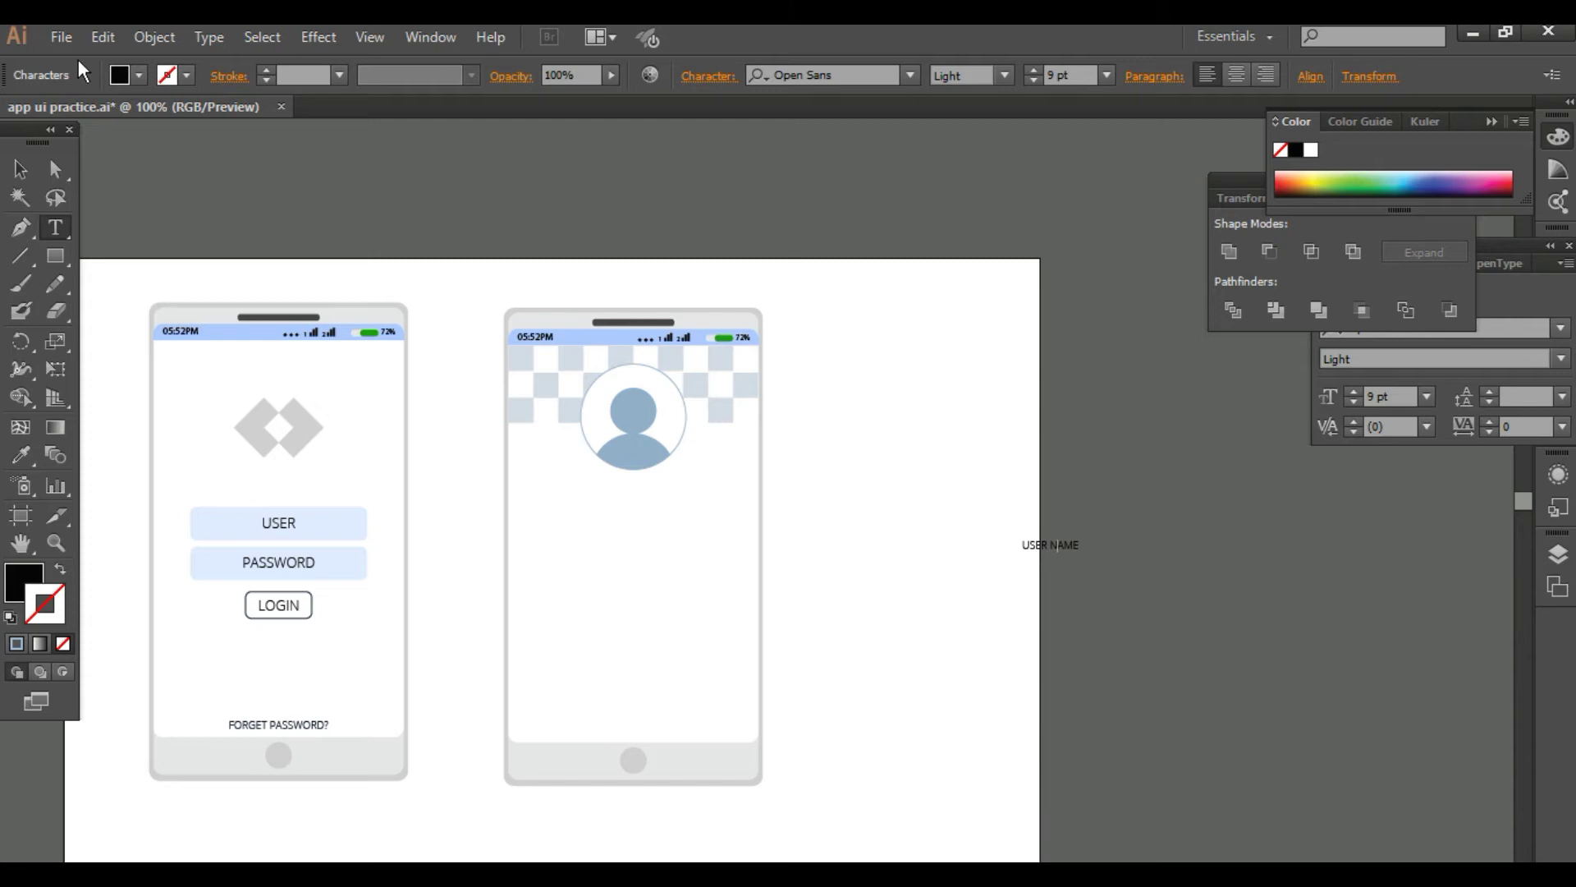
pyautogui.click(20, 169)
pyautogui.click(1102, 544)
pyautogui.moveTo(1056, 544); pyautogui.dragTo(926, 509)
pyautogui.click(941, 561)
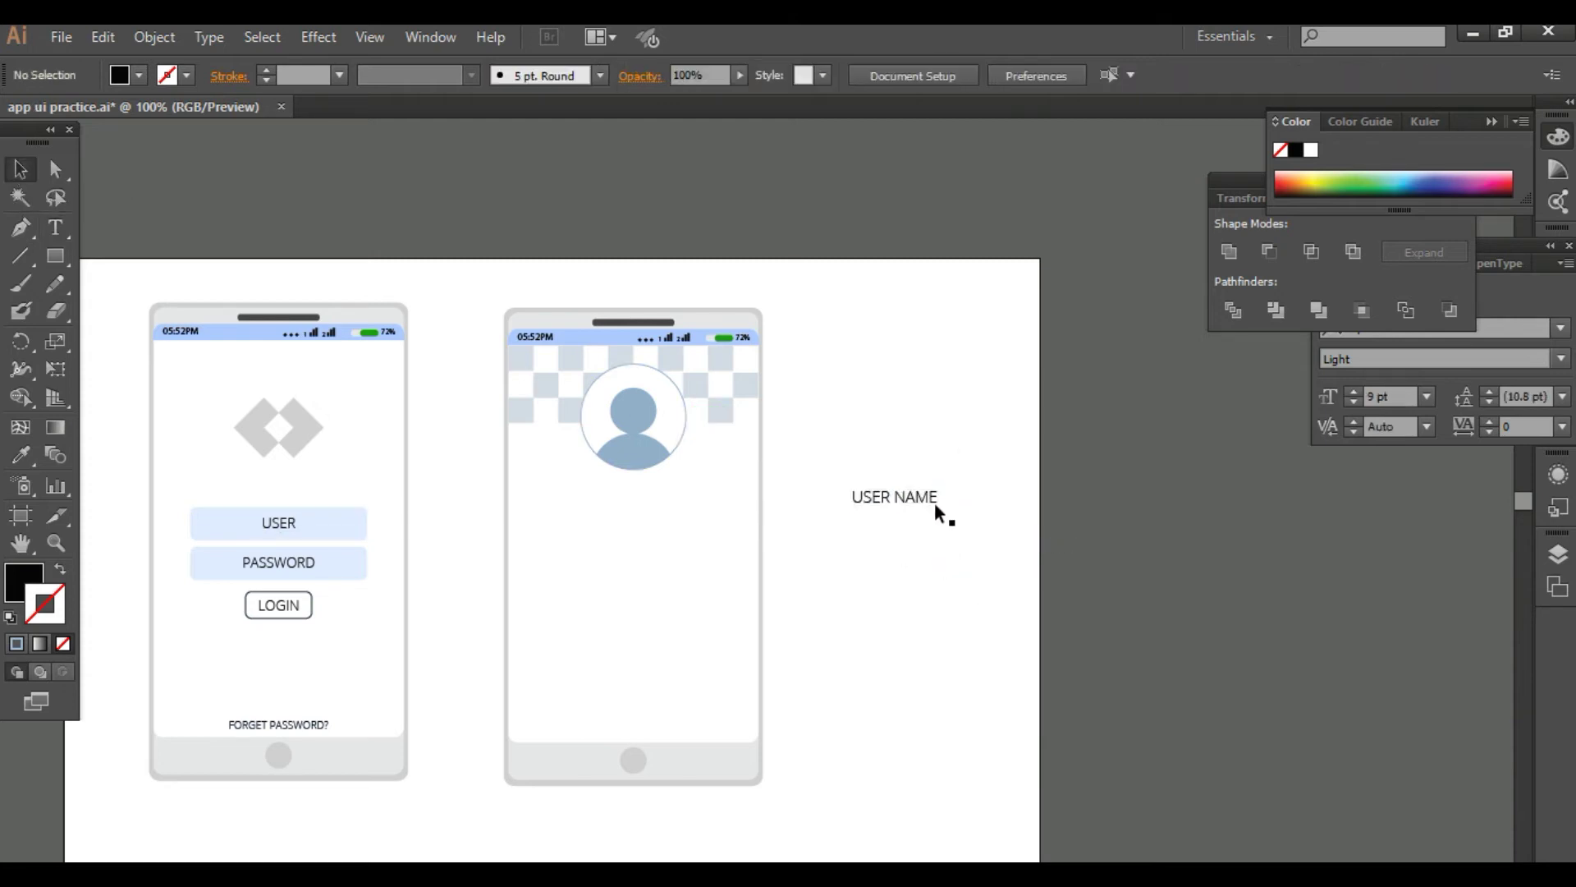
# Step: Set the USER NAME text to 14 pt Bold and place it directly below the avatar
pyautogui.click(935, 494)
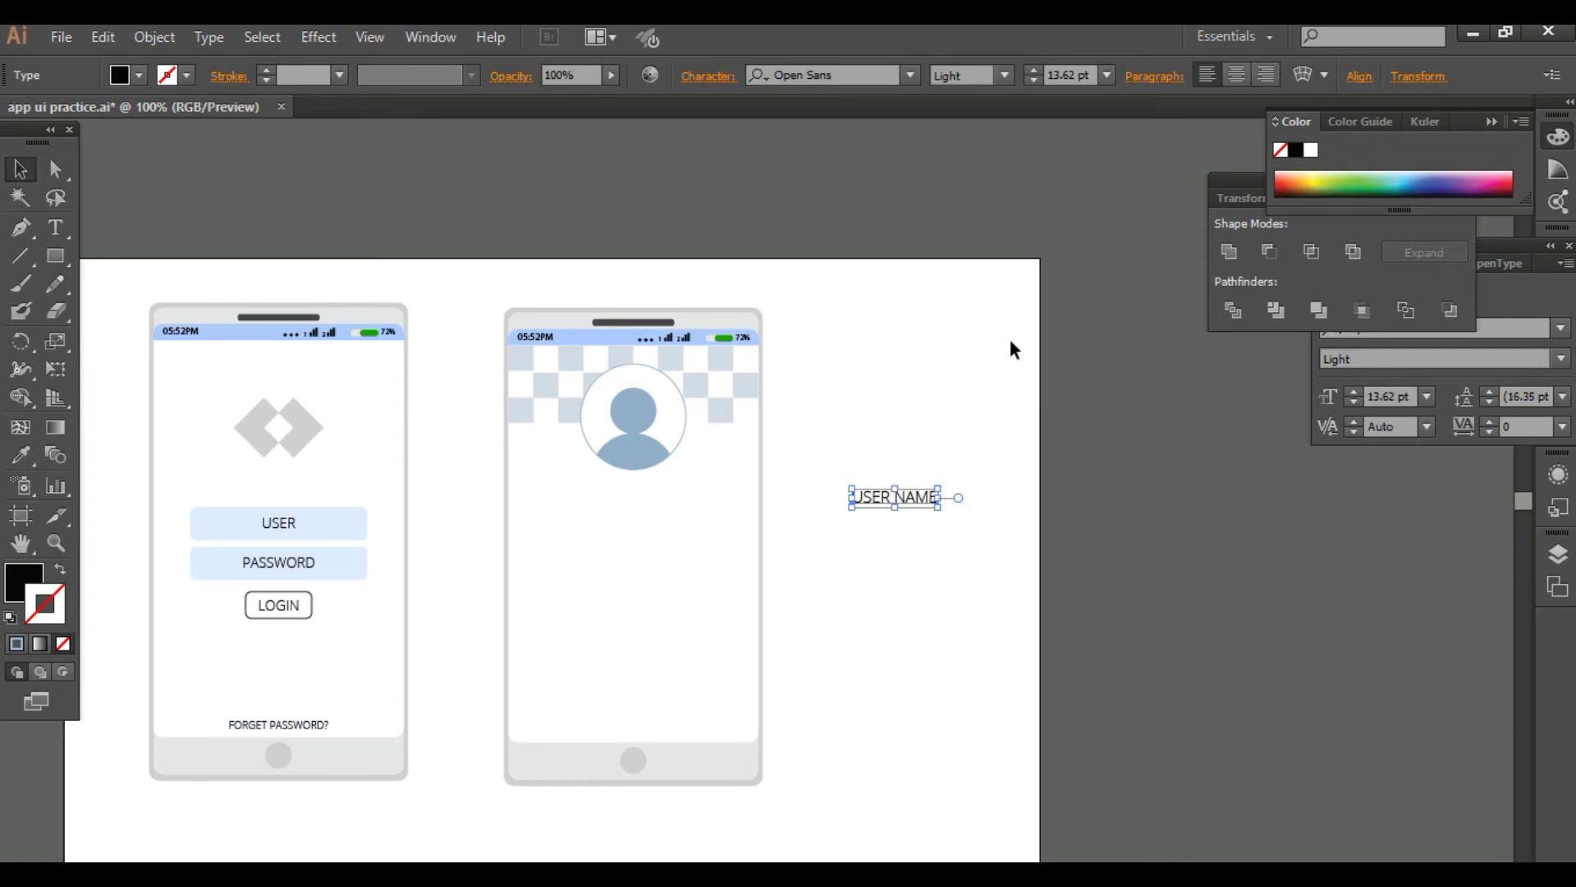
pyautogui.click(1033, 70)
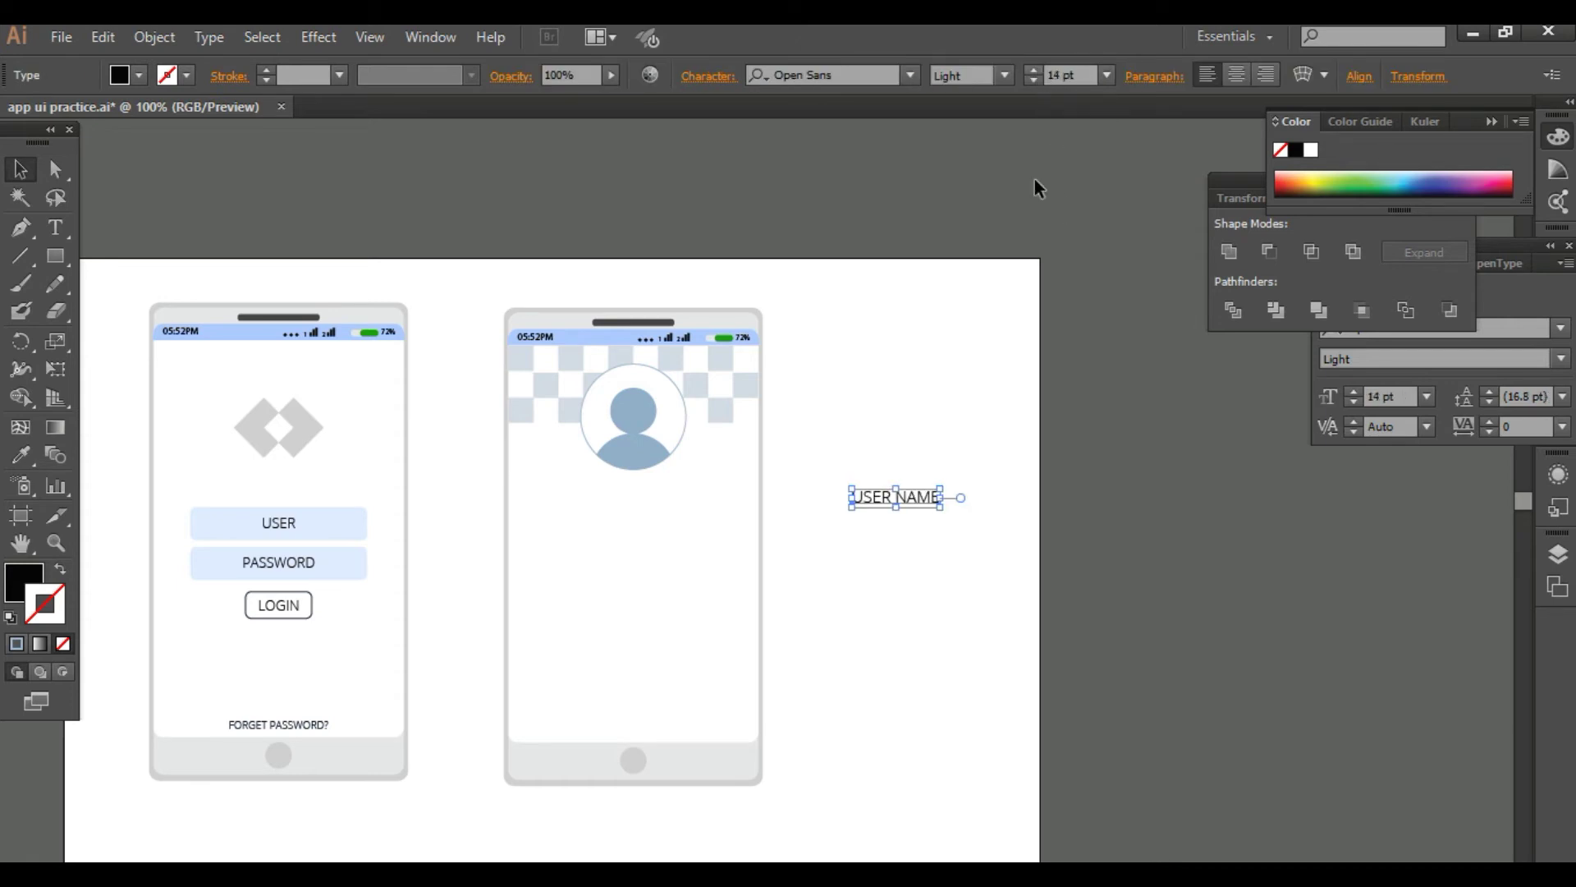
pyautogui.click(1004, 76)
pyautogui.click(998, 254)
pyautogui.click(961, 443)
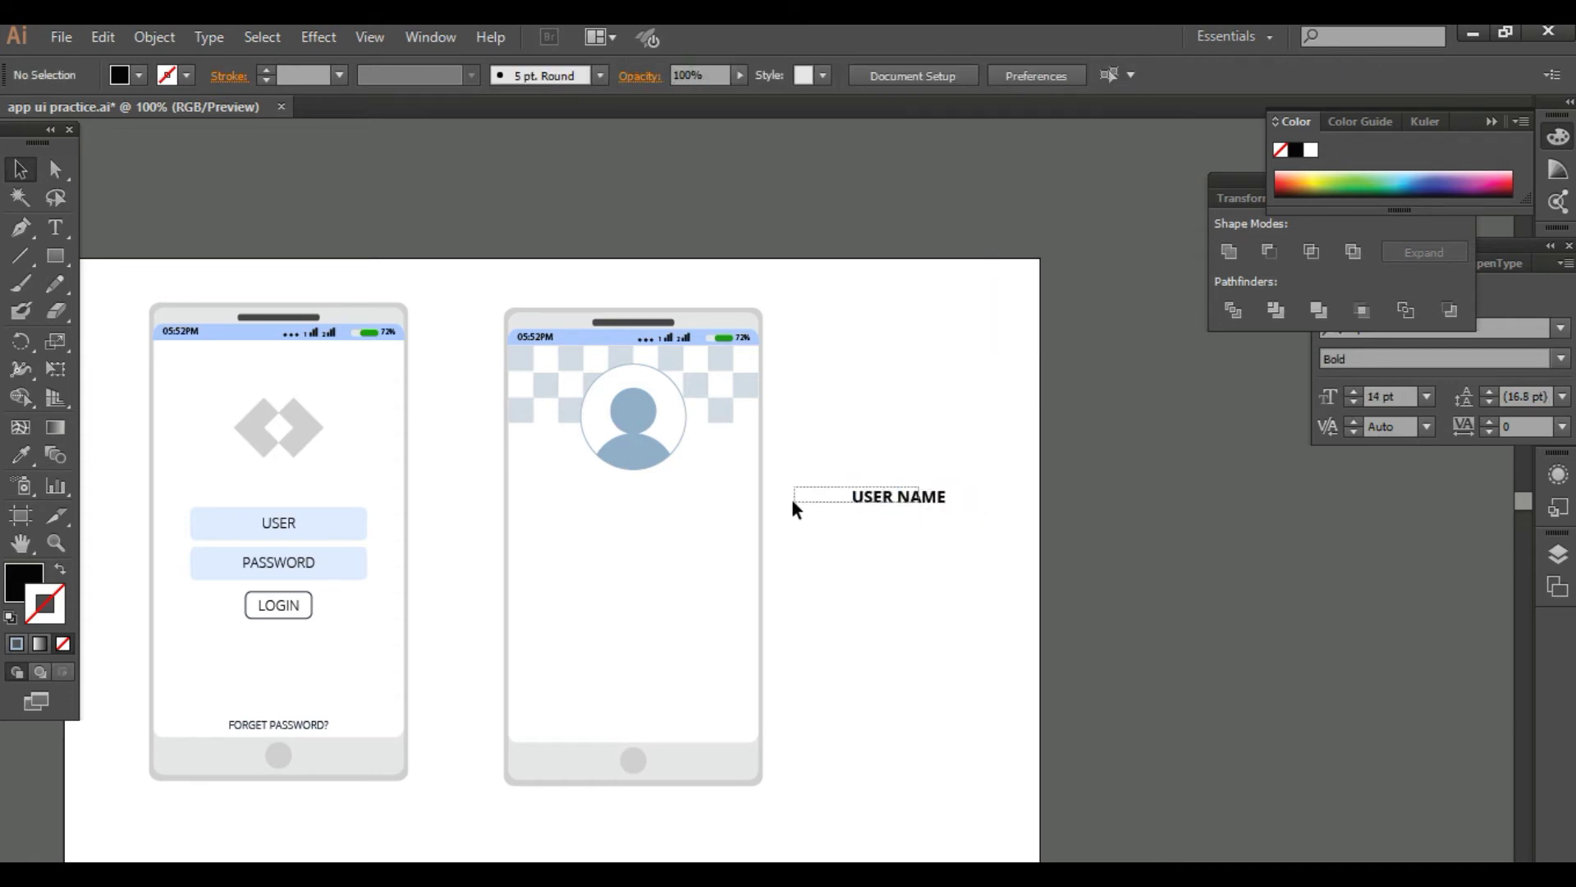
pyautogui.moveTo(793, 507); pyautogui.dragTo(654, 485)
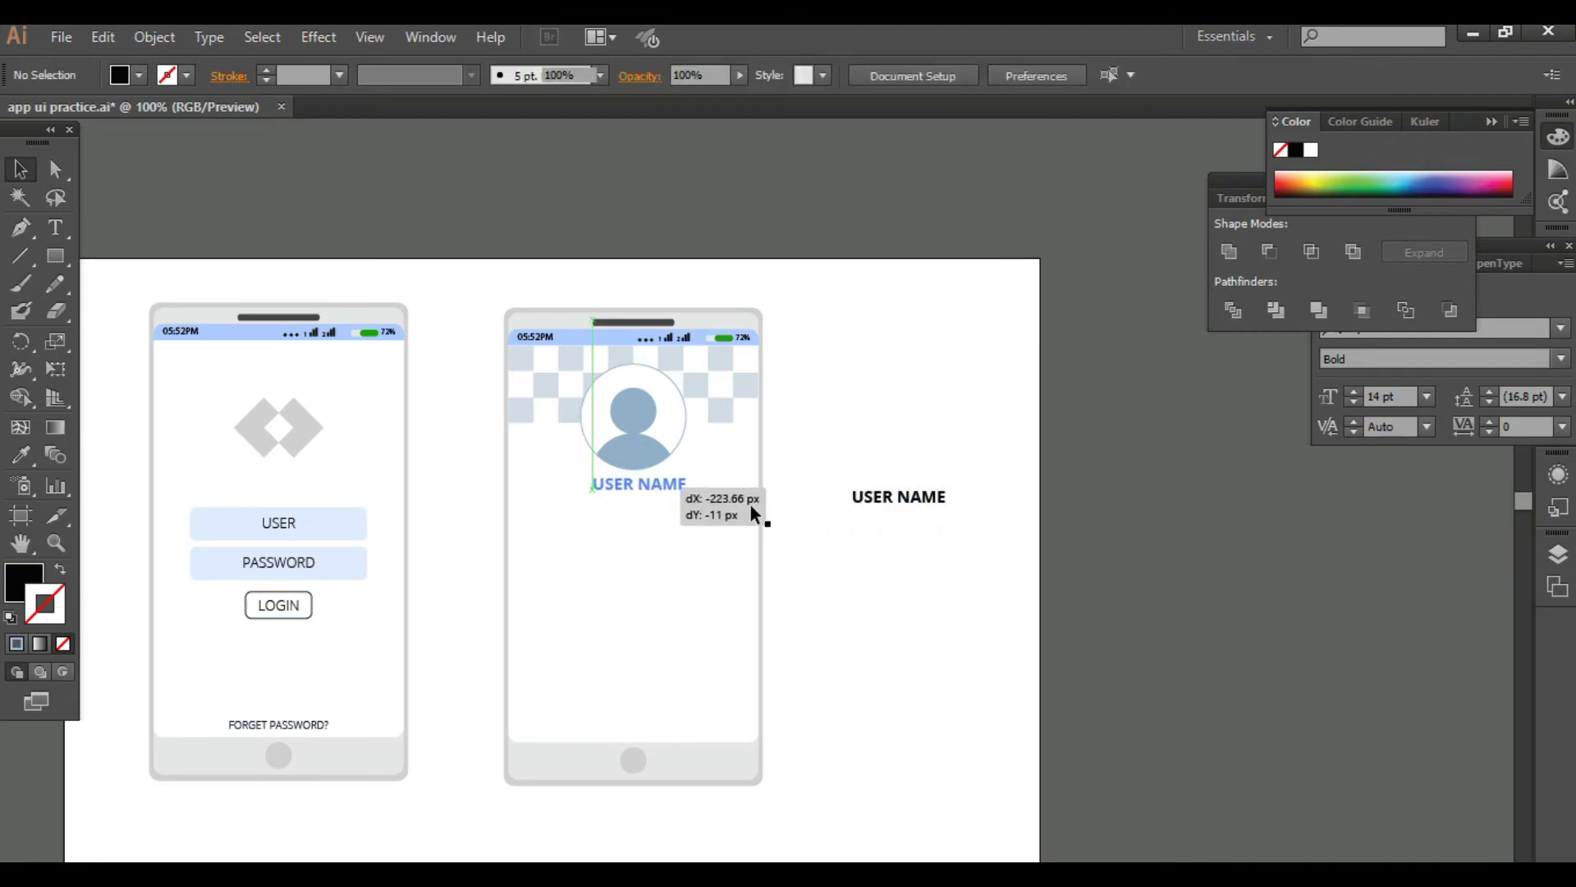
pyautogui.click(958, 522)
# Step: Group the avatar with the checkered header pattern
pyautogui.click(698, 397)
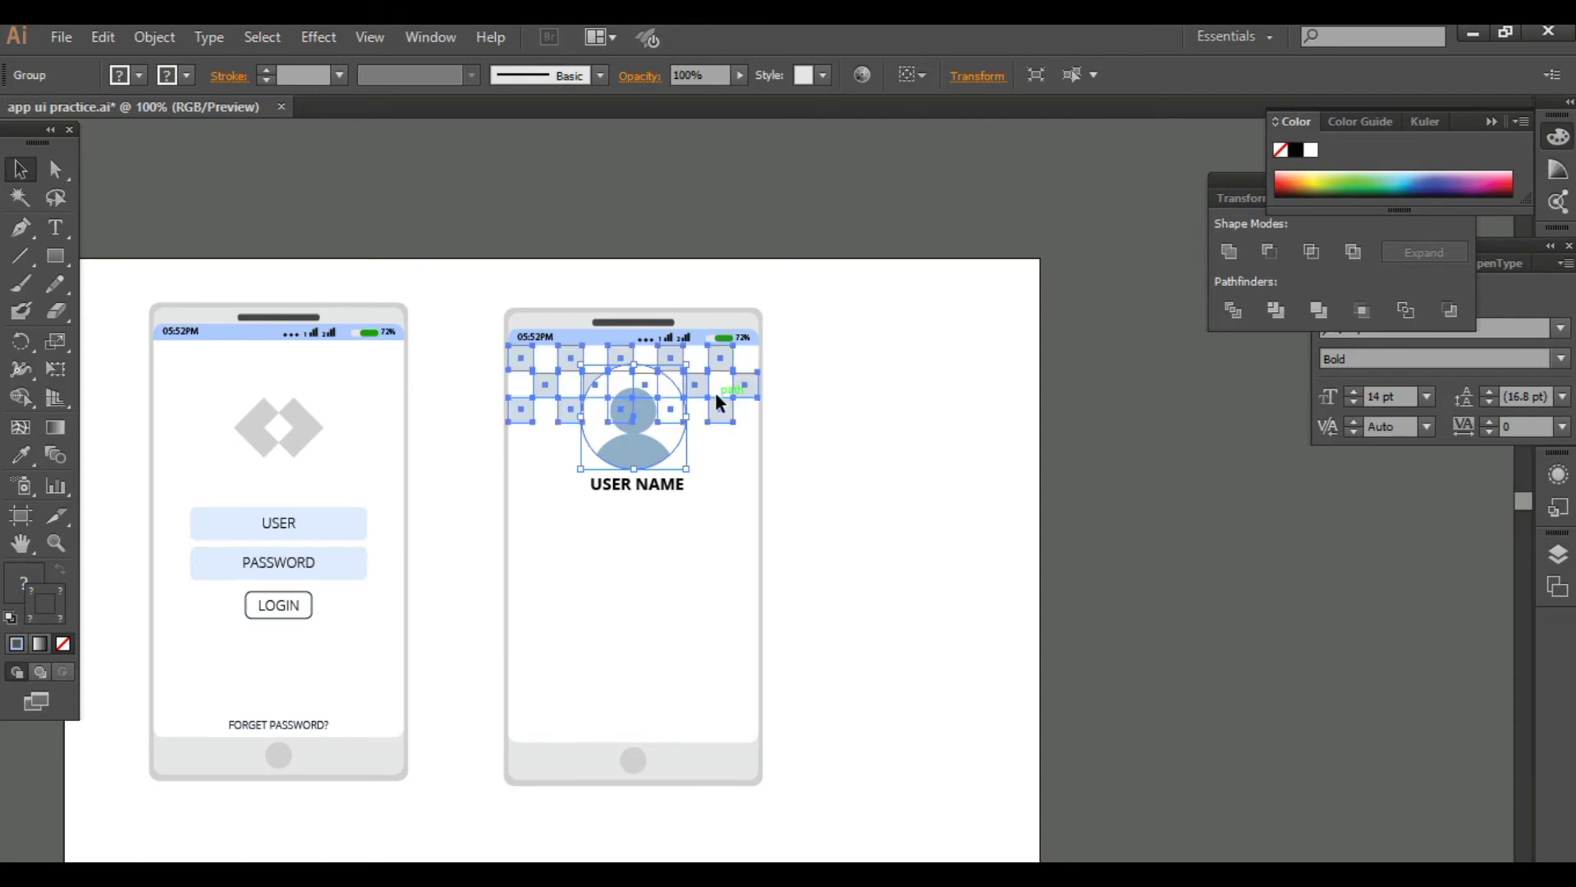
pyautogui.keyDown('shift'); pyautogui.click(715, 391); pyautogui.keyUp('shift')
pyautogui.rightClick(638, 454)
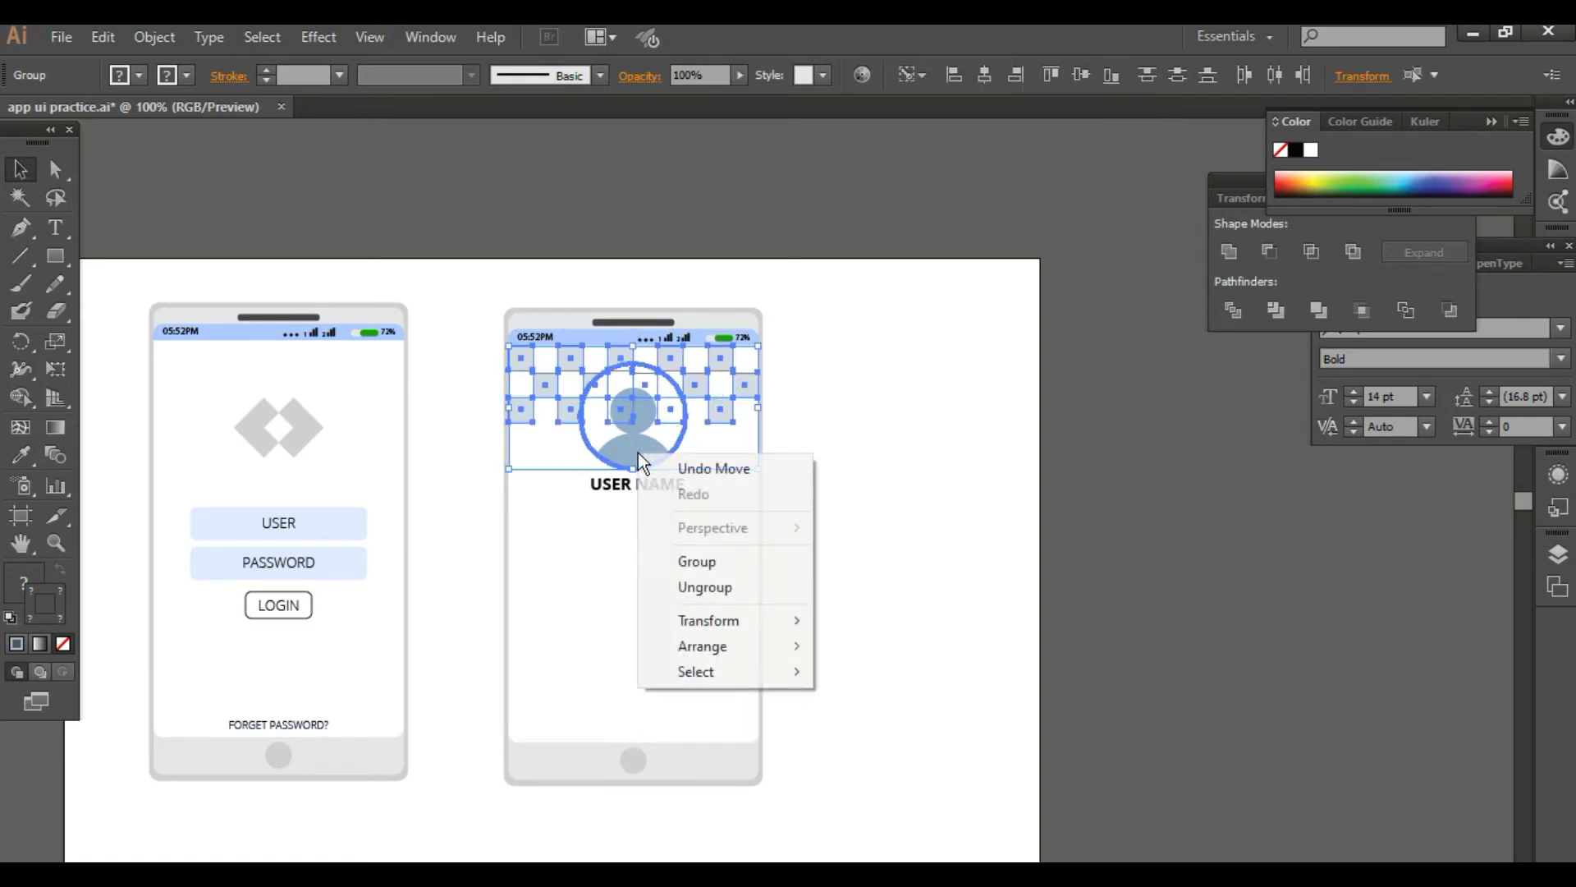
pyautogui.click(708, 560)
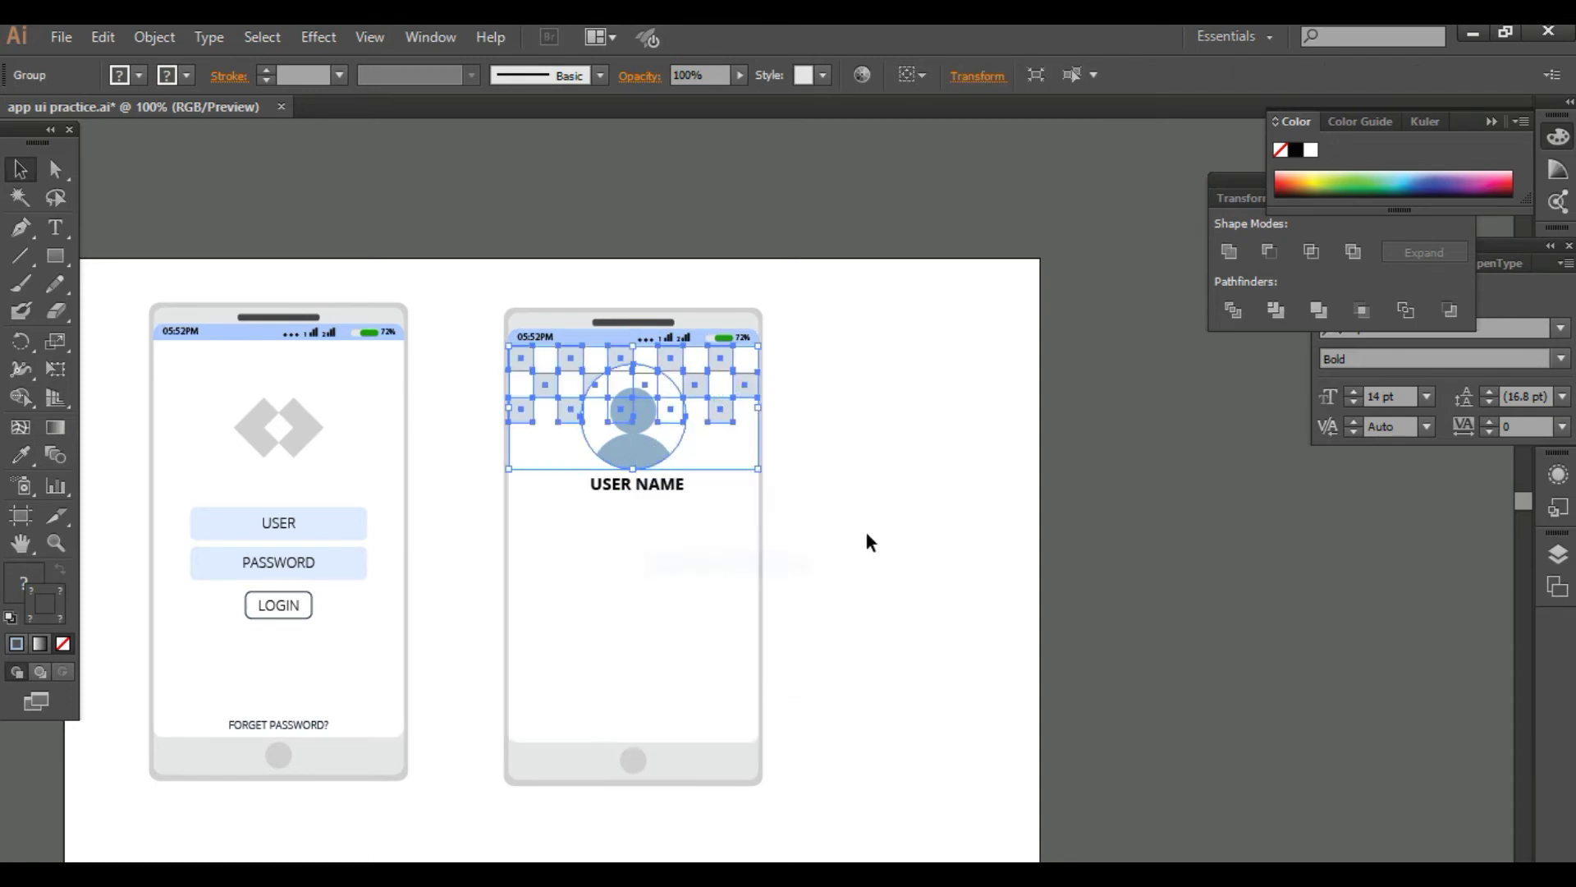
# Step: Align the USER NAME text and the header-and-avatar group on their horizontal centers
pyautogui.keyDown('shift'); pyautogui.click(657, 488); pyautogui.keyUp('shift')
pyautogui.click(1350, 223)
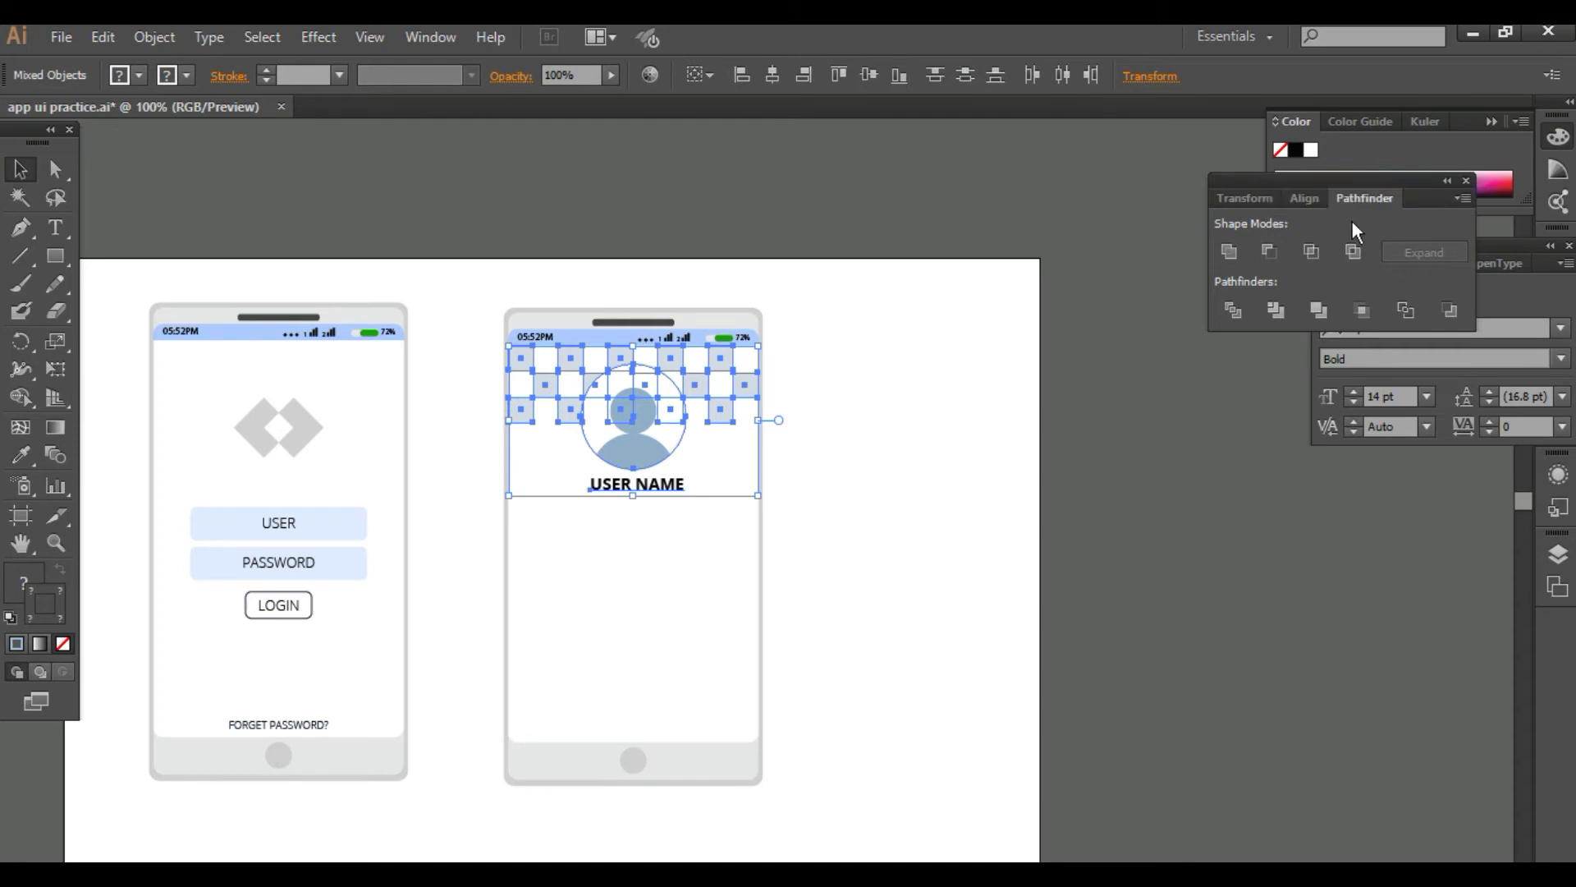
pyautogui.click(1307, 198)
pyautogui.click(1277, 248)
pyautogui.click(1031, 528)
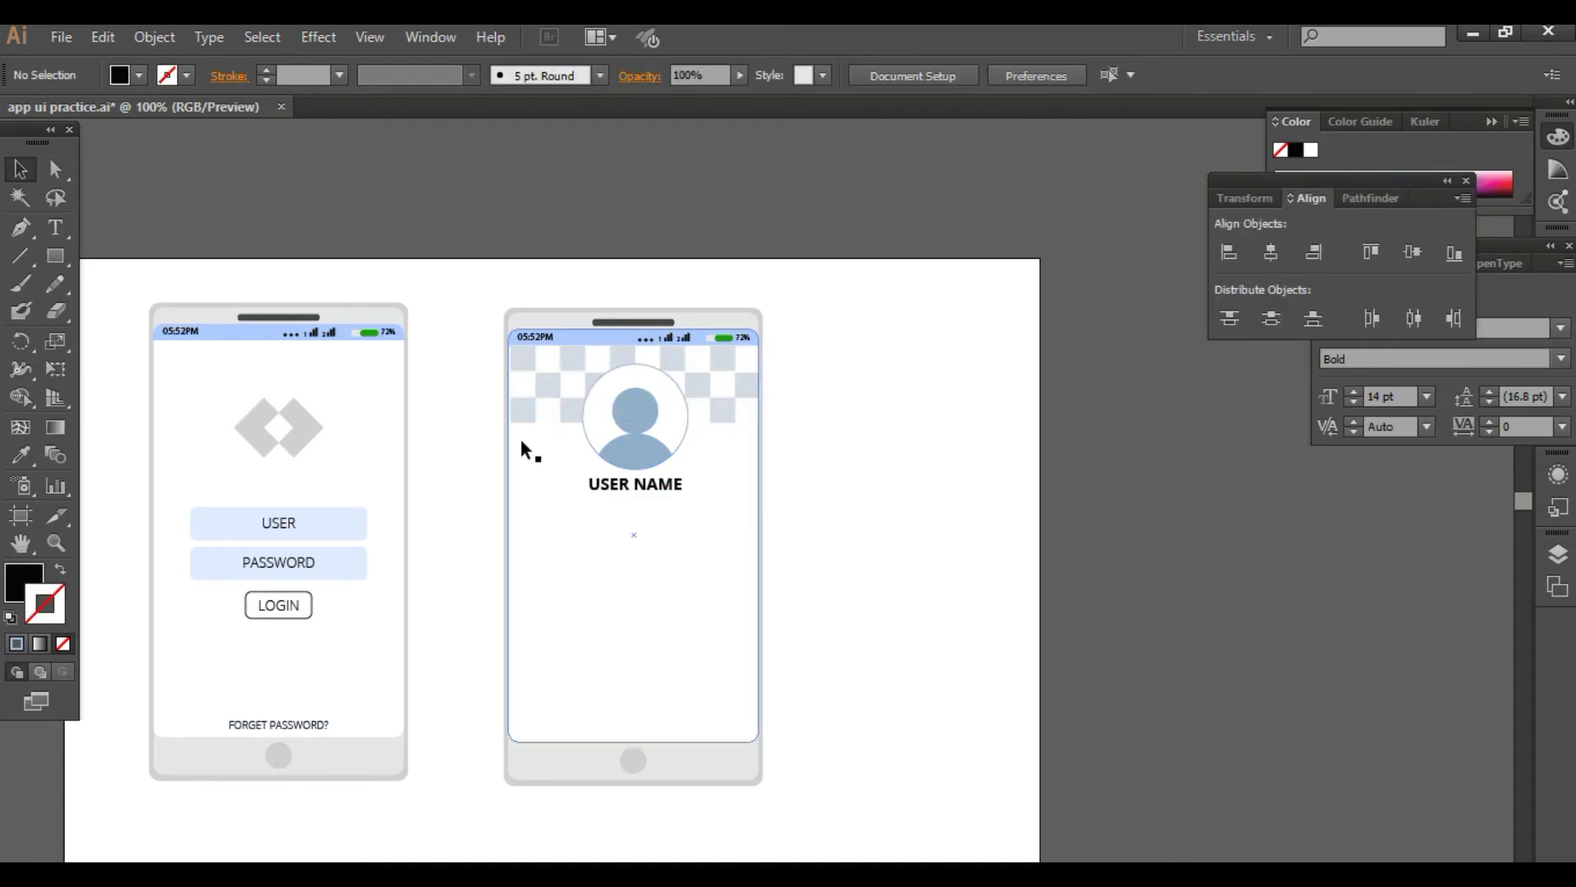
# Step: Align all elements of the second phone mockup on their horizontal centers
pyautogui.click(686, 363)
pyautogui.moveTo(838, 599); pyautogui.dragTo(514, 339)
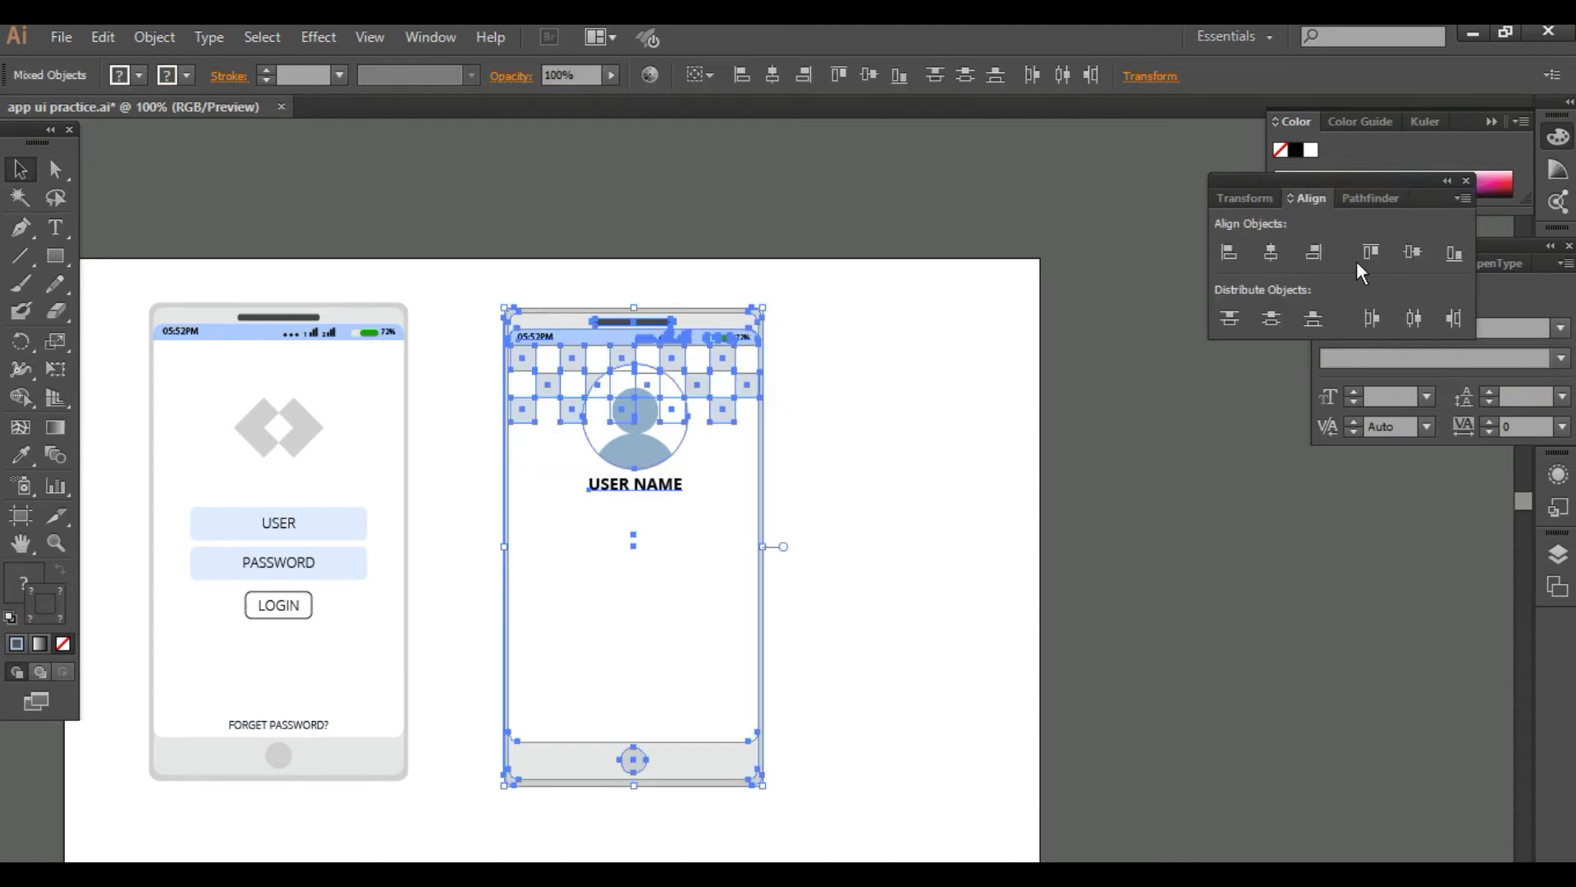
pyautogui.click(1274, 255)
pyautogui.click(937, 521)
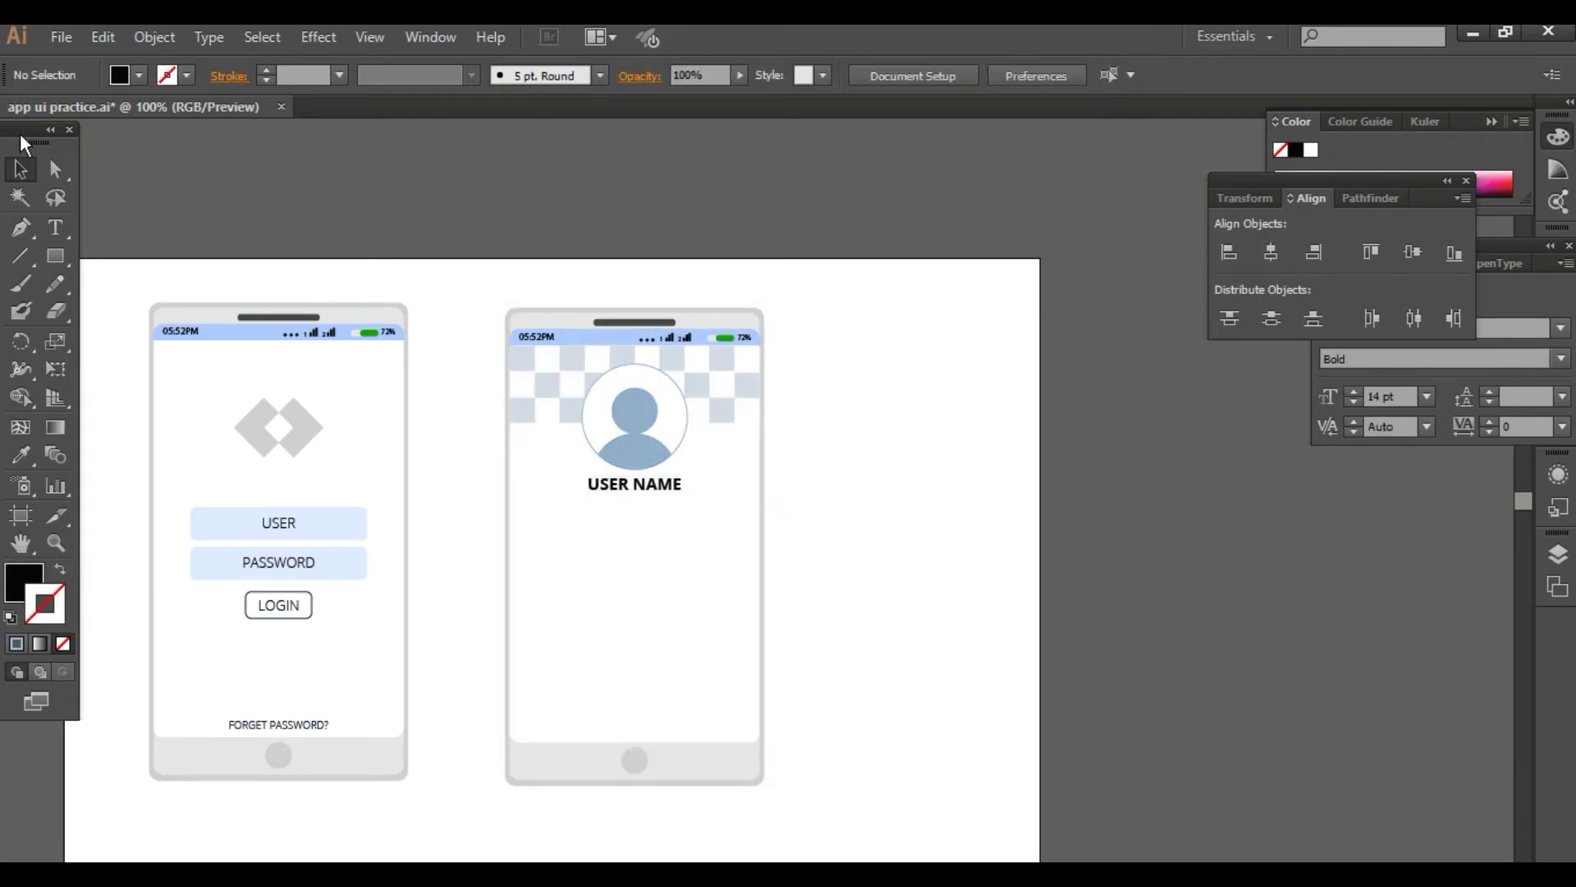
# Step: Add the text "Type your bio..." beside the second phone and set it to the Light font style
pyautogui.click(56, 227)
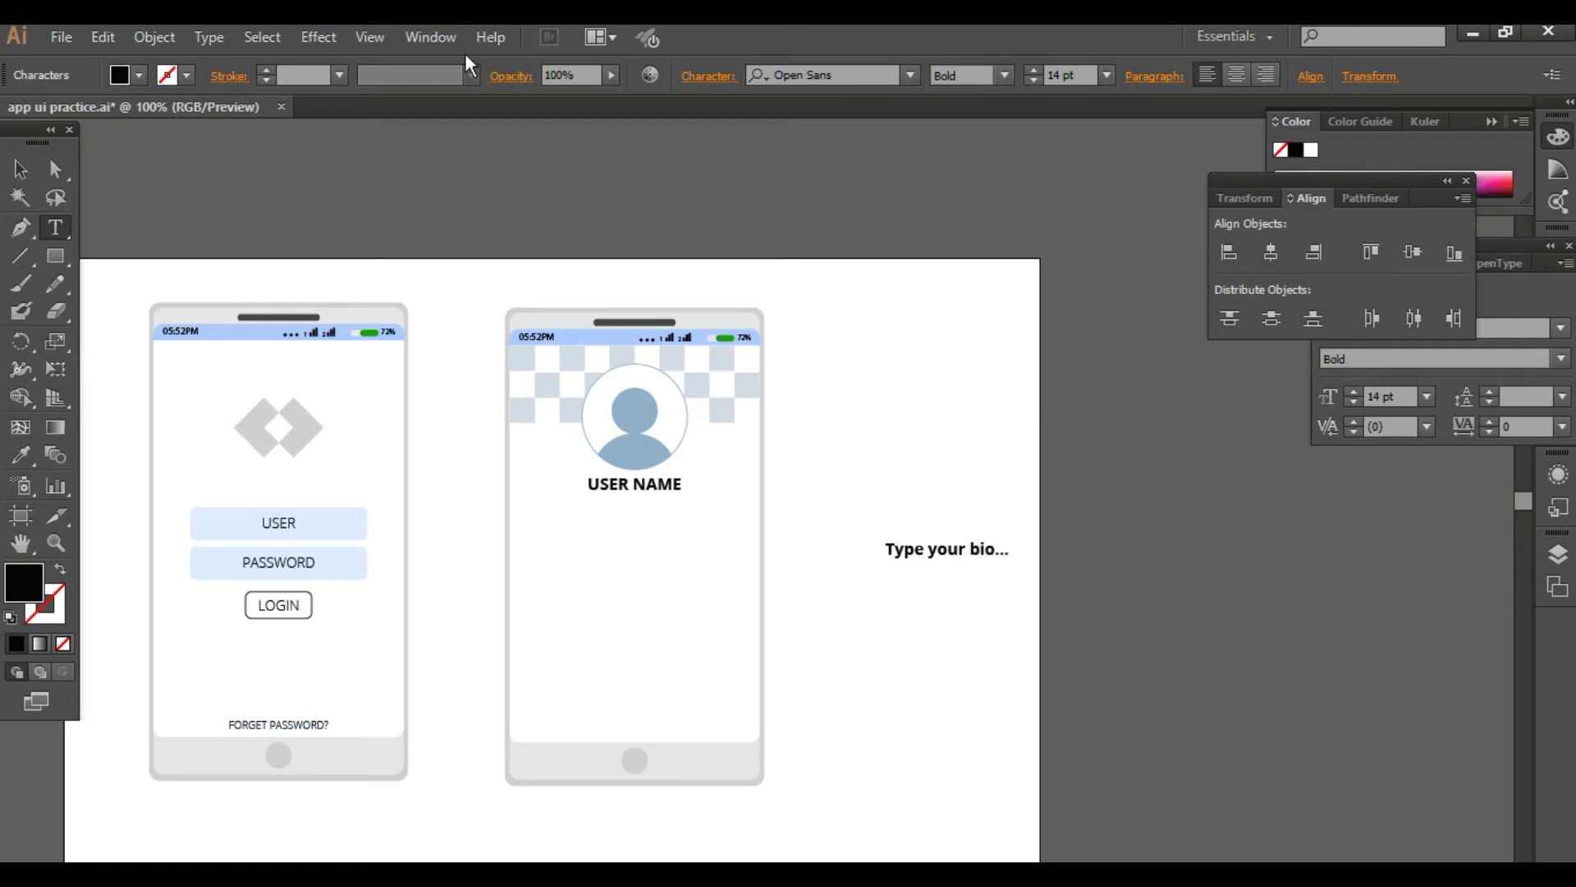
pyautogui.press('Escape')
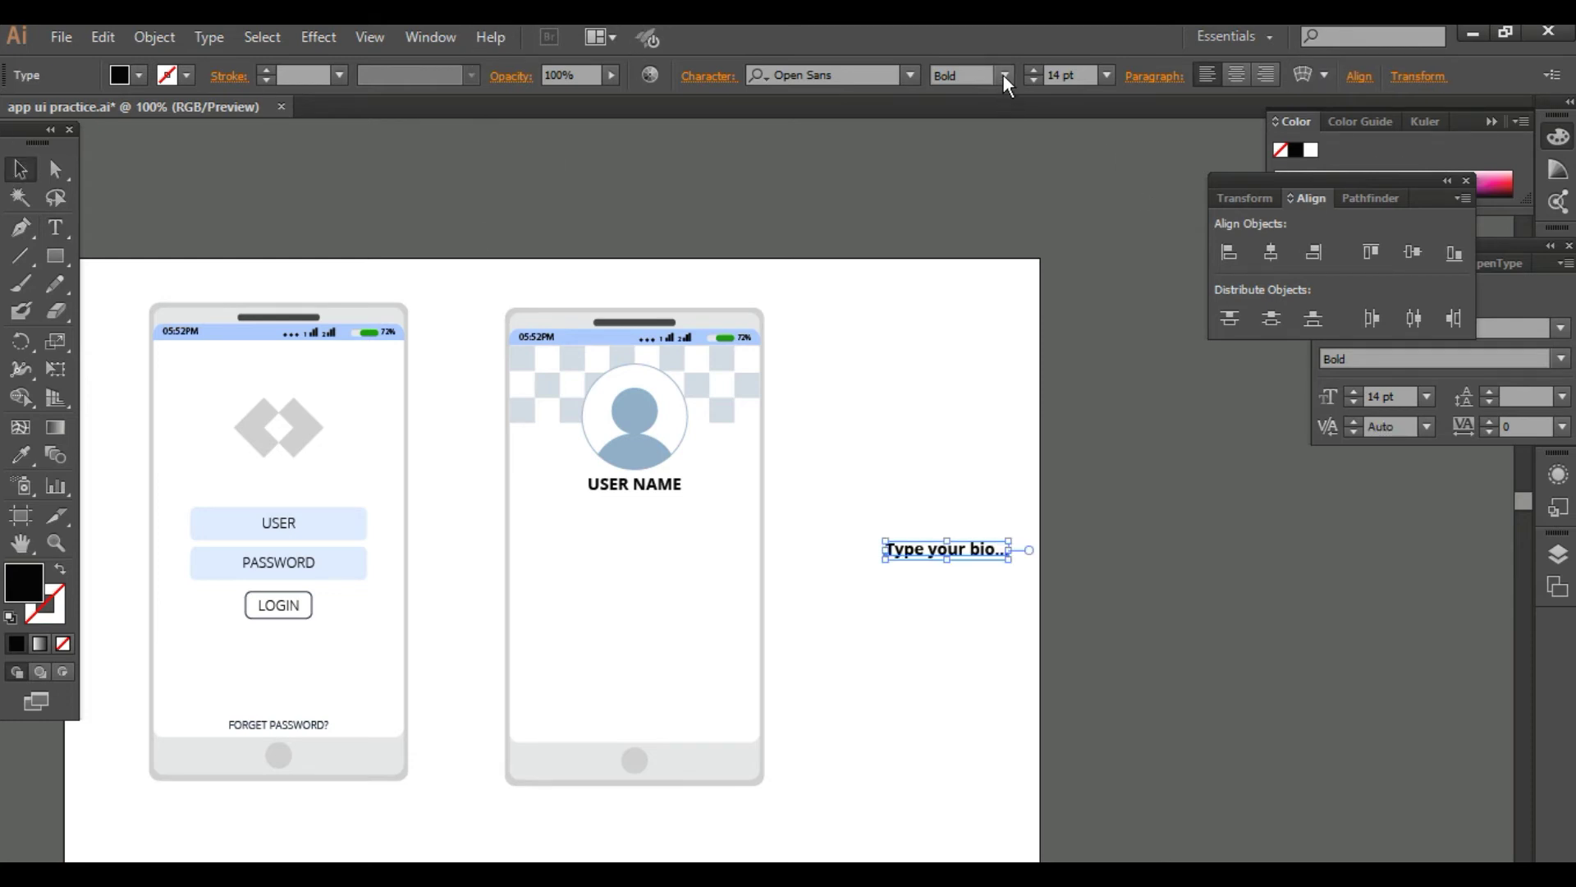
pyautogui.click(1005, 75)
pyautogui.click(1010, 100)
pyautogui.click(948, 532)
# Step: Place the bio text just below USER NAME and set its size to 10 pt
pyautogui.moveTo(941, 548); pyautogui.dragTo(675, 514)
pyautogui.moveTo(633, 511); pyautogui.dragTo(642, 514)
pyautogui.click(805, 568)
pyautogui.click(662, 510)
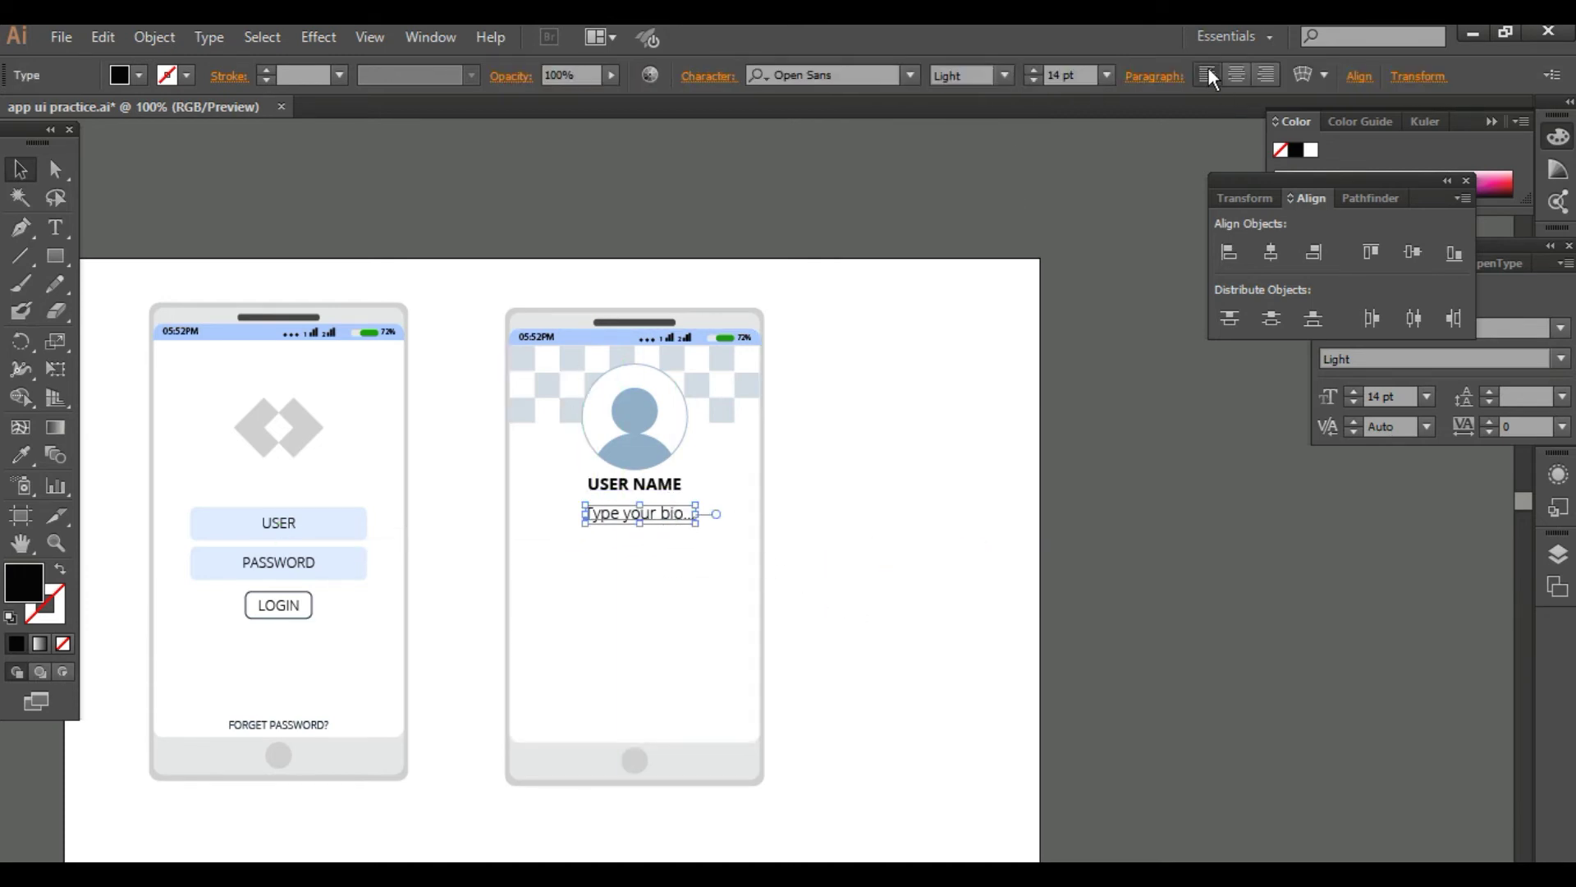
pyautogui.click(1107, 75)
pyautogui.click(1136, 234)
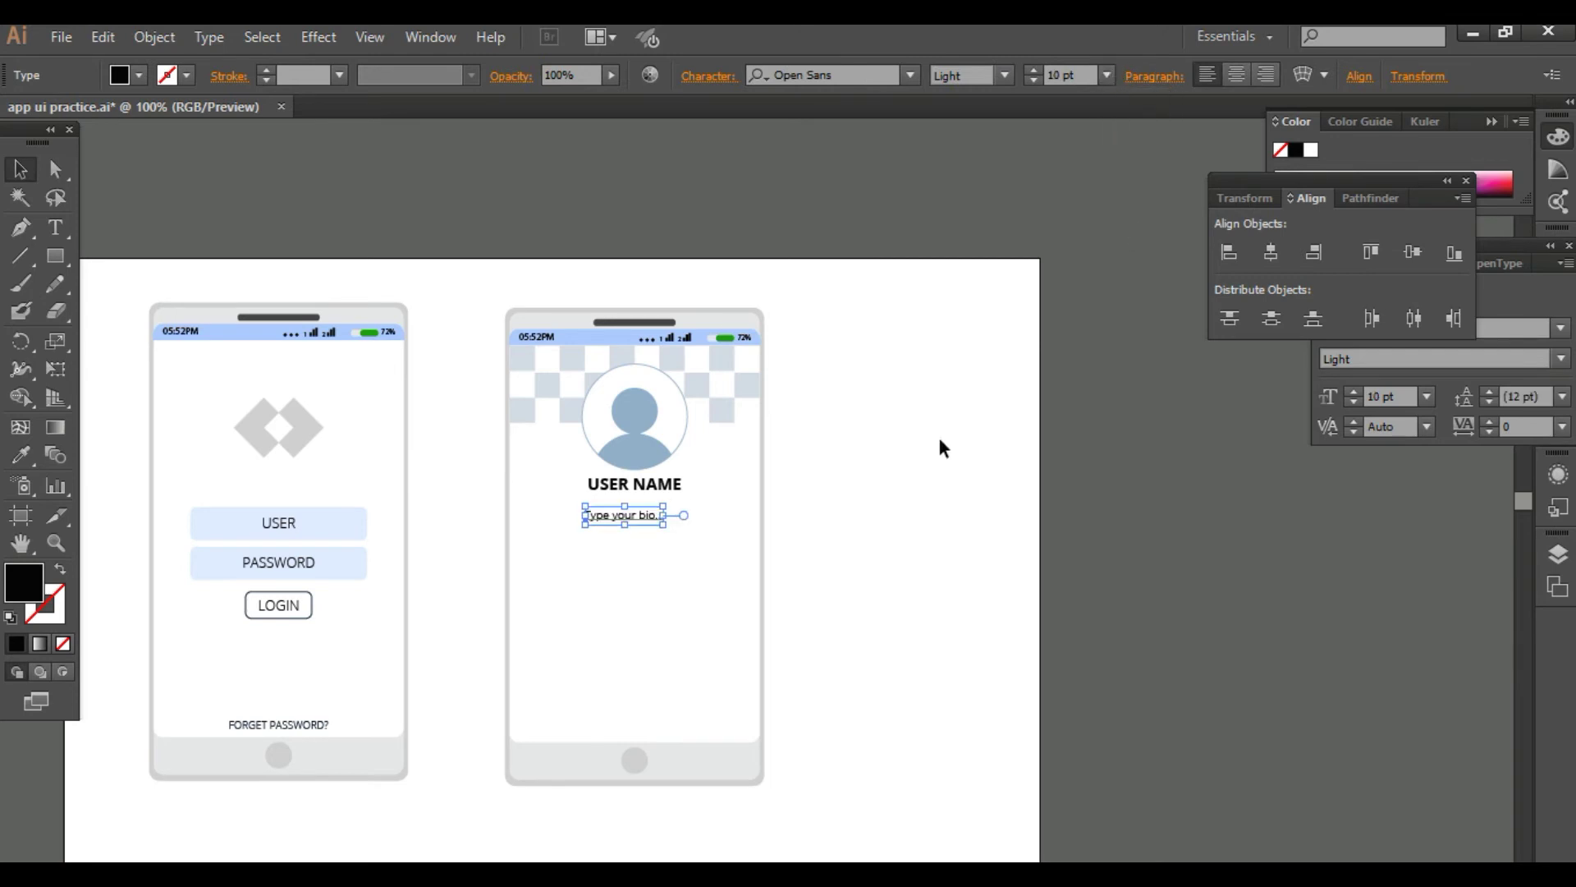
pyautogui.click(920, 452)
# Step: Align the bio text and the rest of the second phone on their horizontal centers, and shift the bio text slightly up
pyautogui.moveTo(780, 609); pyautogui.dragTo(622, 281)
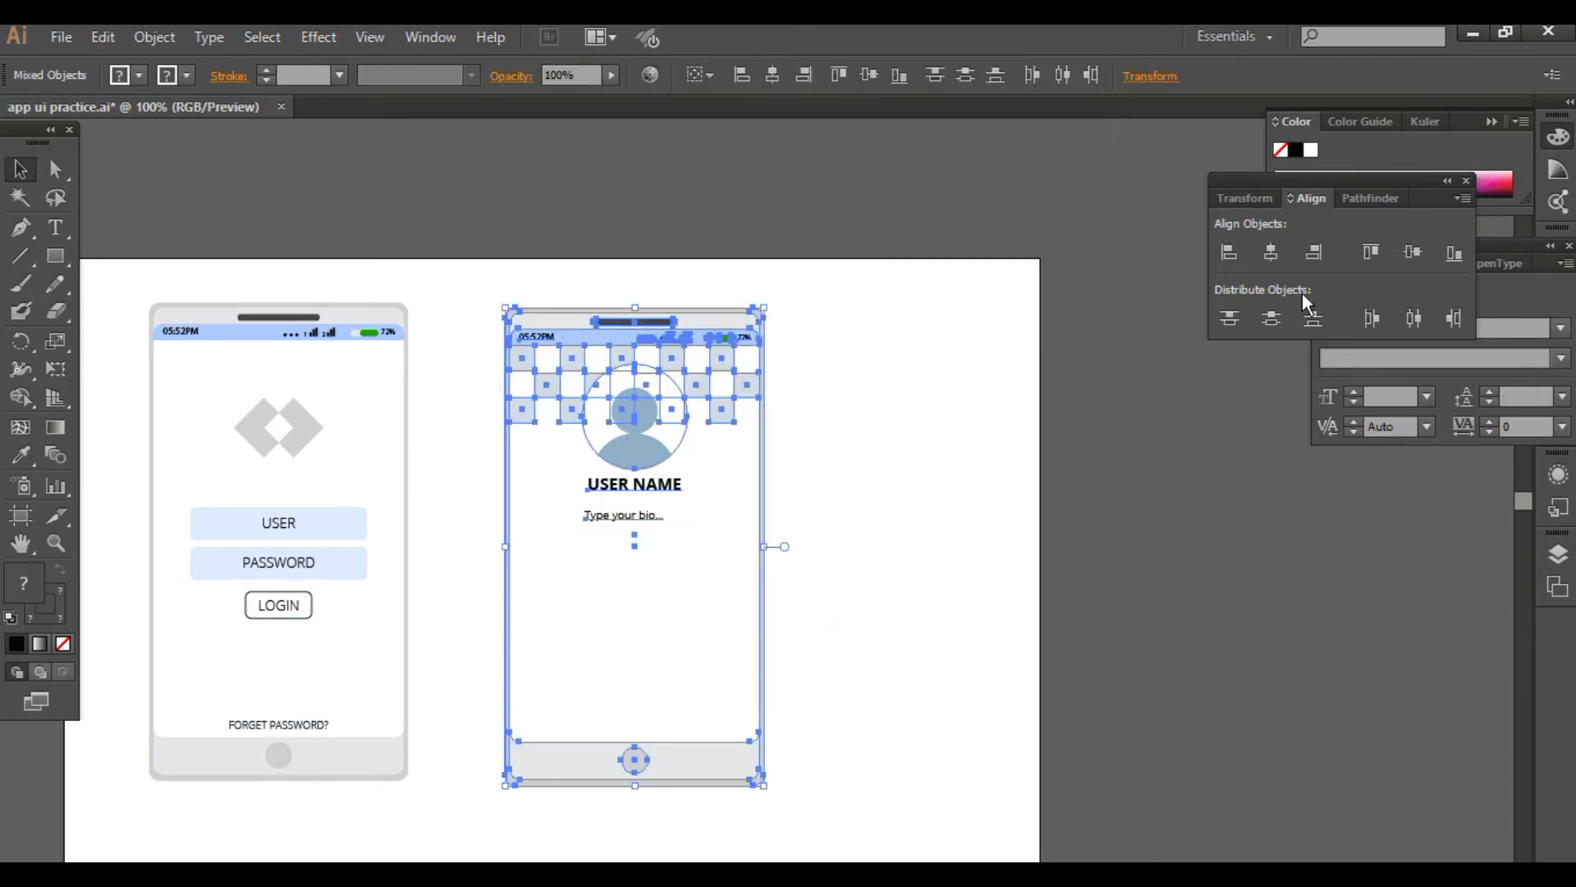
pyautogui.click(1268, 252)
pyautogui.click(772, 550)
pyautogui.click(631, 509)
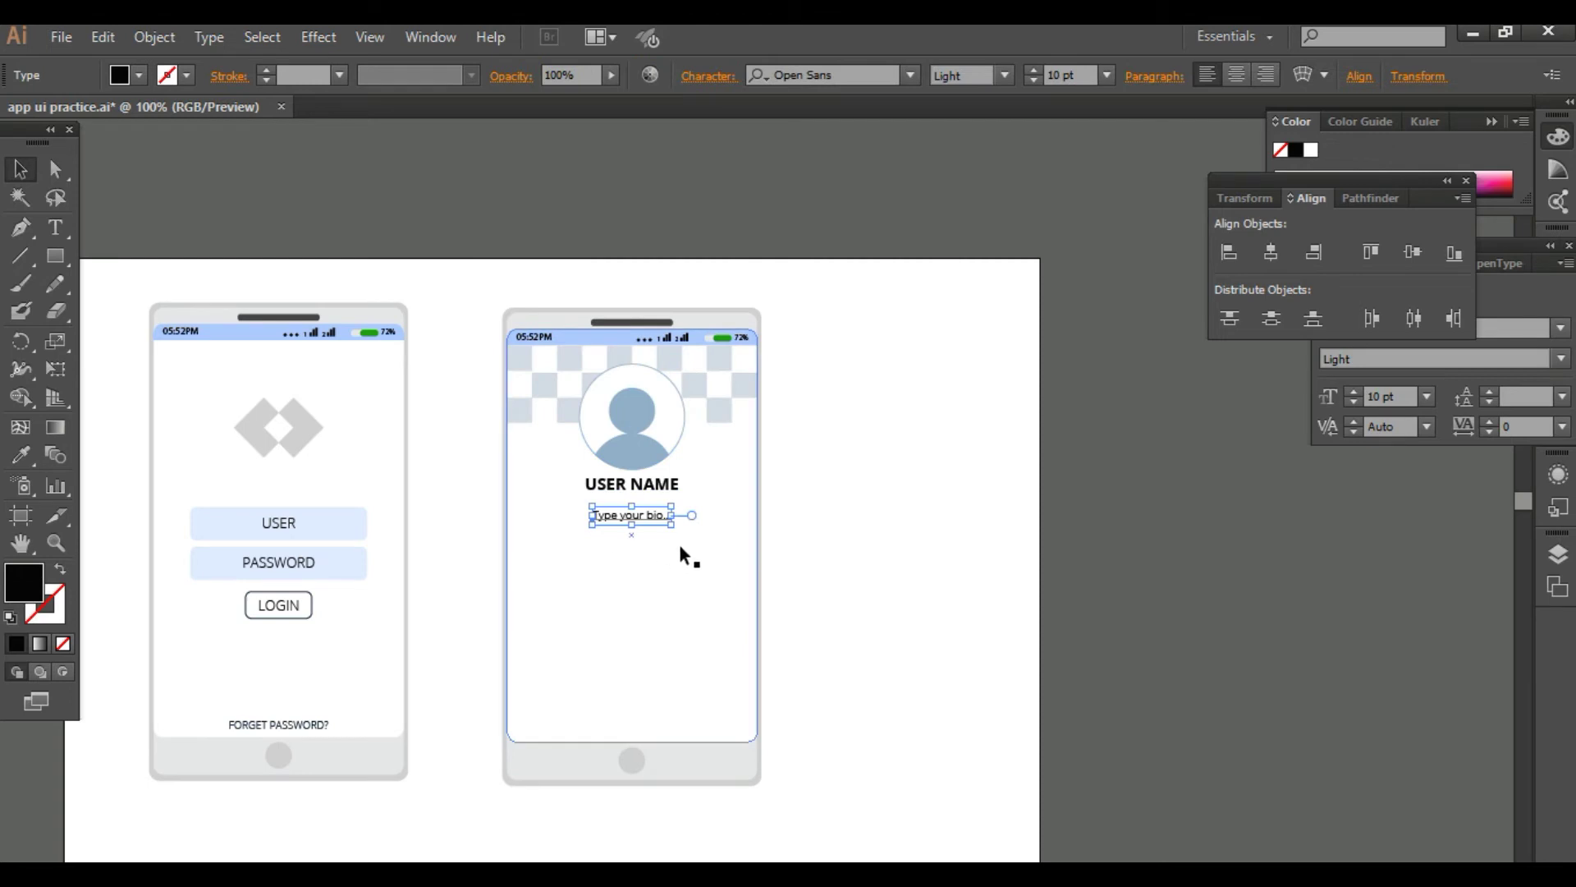
pyautogui.click(852, 570)
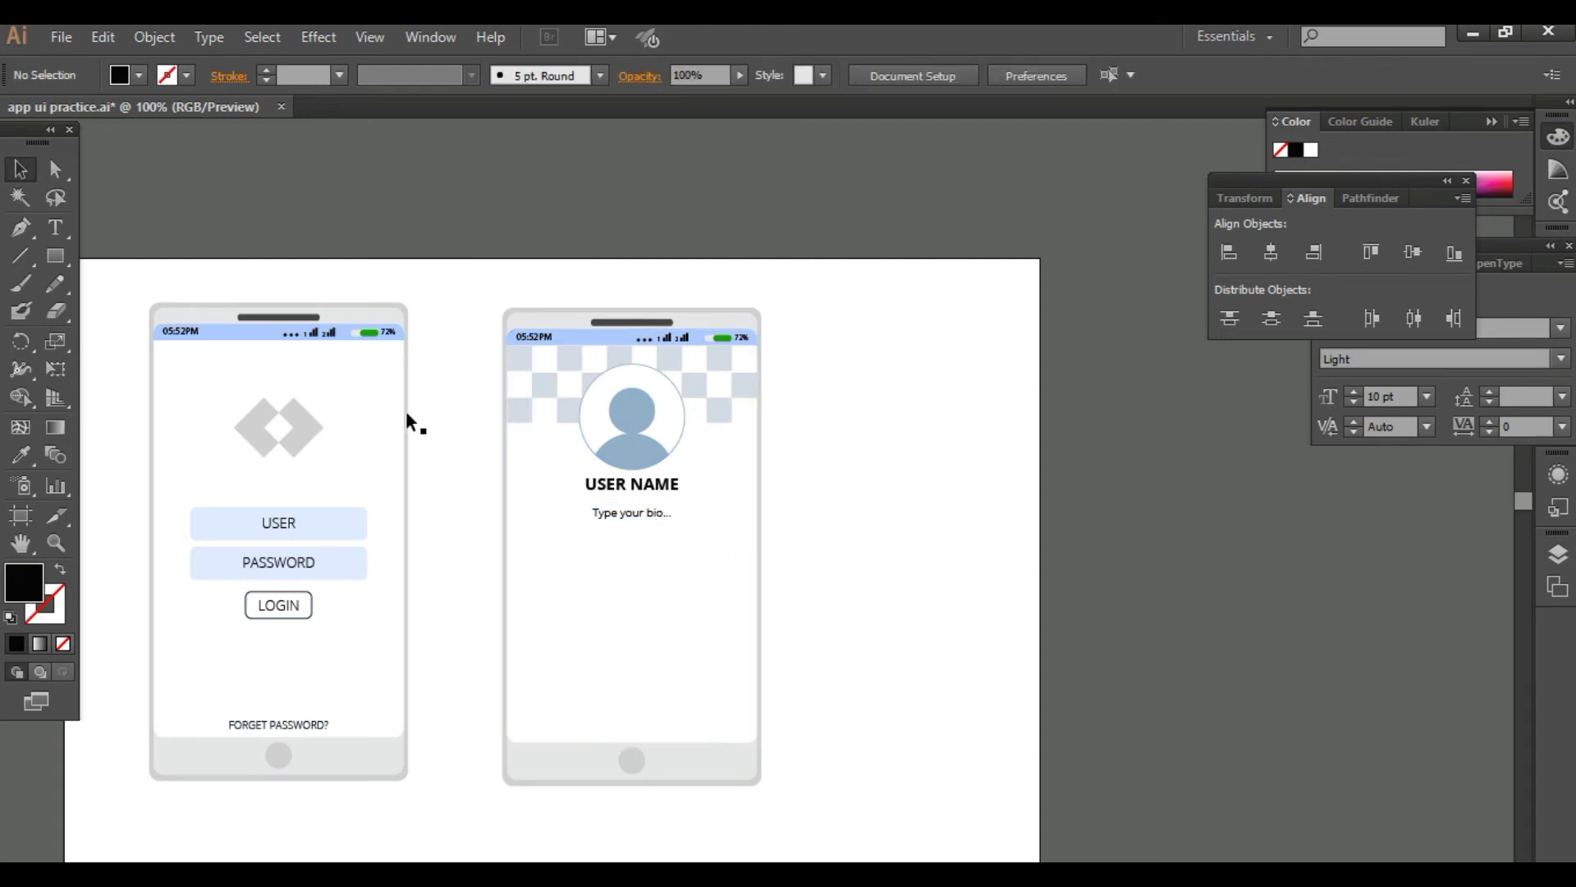
# Step: Add a "Post" label, enlarge it to about 14.45 pt and place it below the bio near the screen's left edge
pyautogui.click(69, 258)
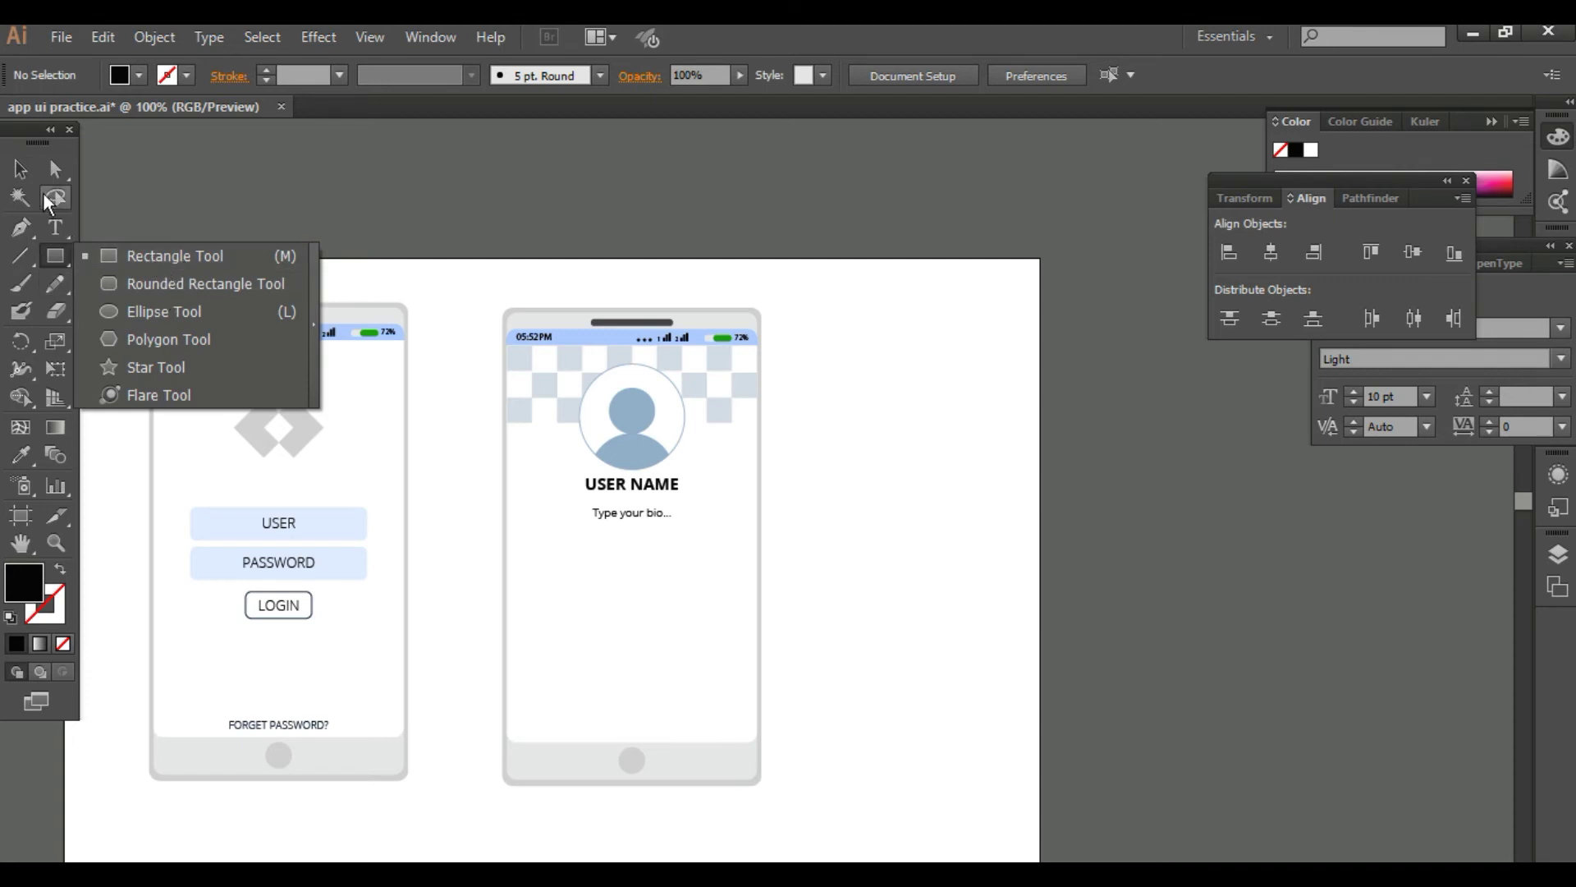
pyautogui.press('v')
pyautogui.click(69, 229)
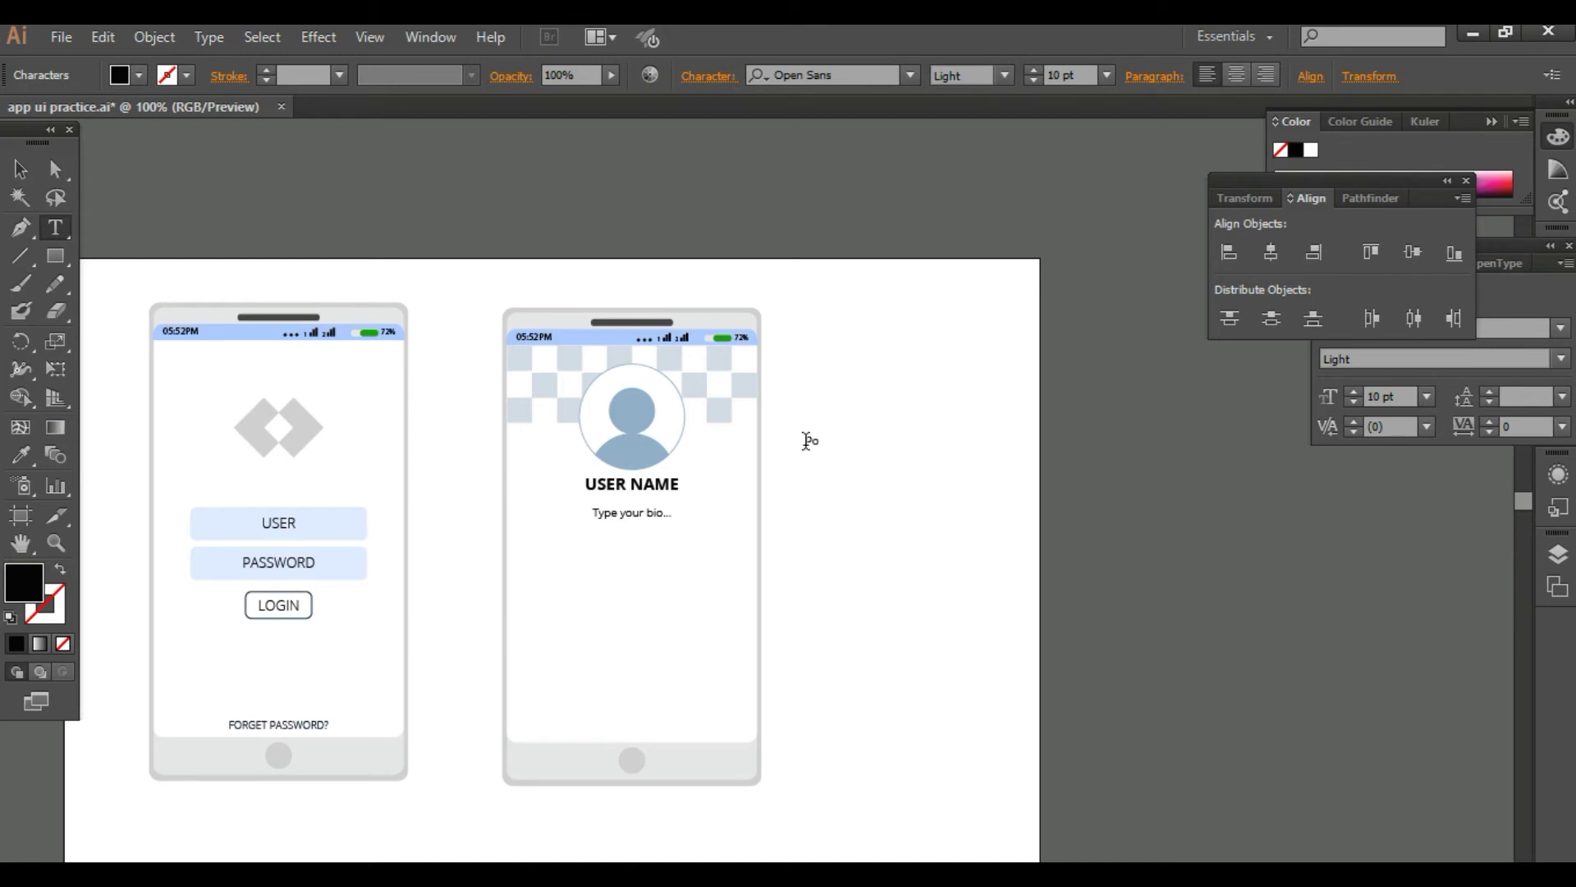
pyautogui.press('Escape')
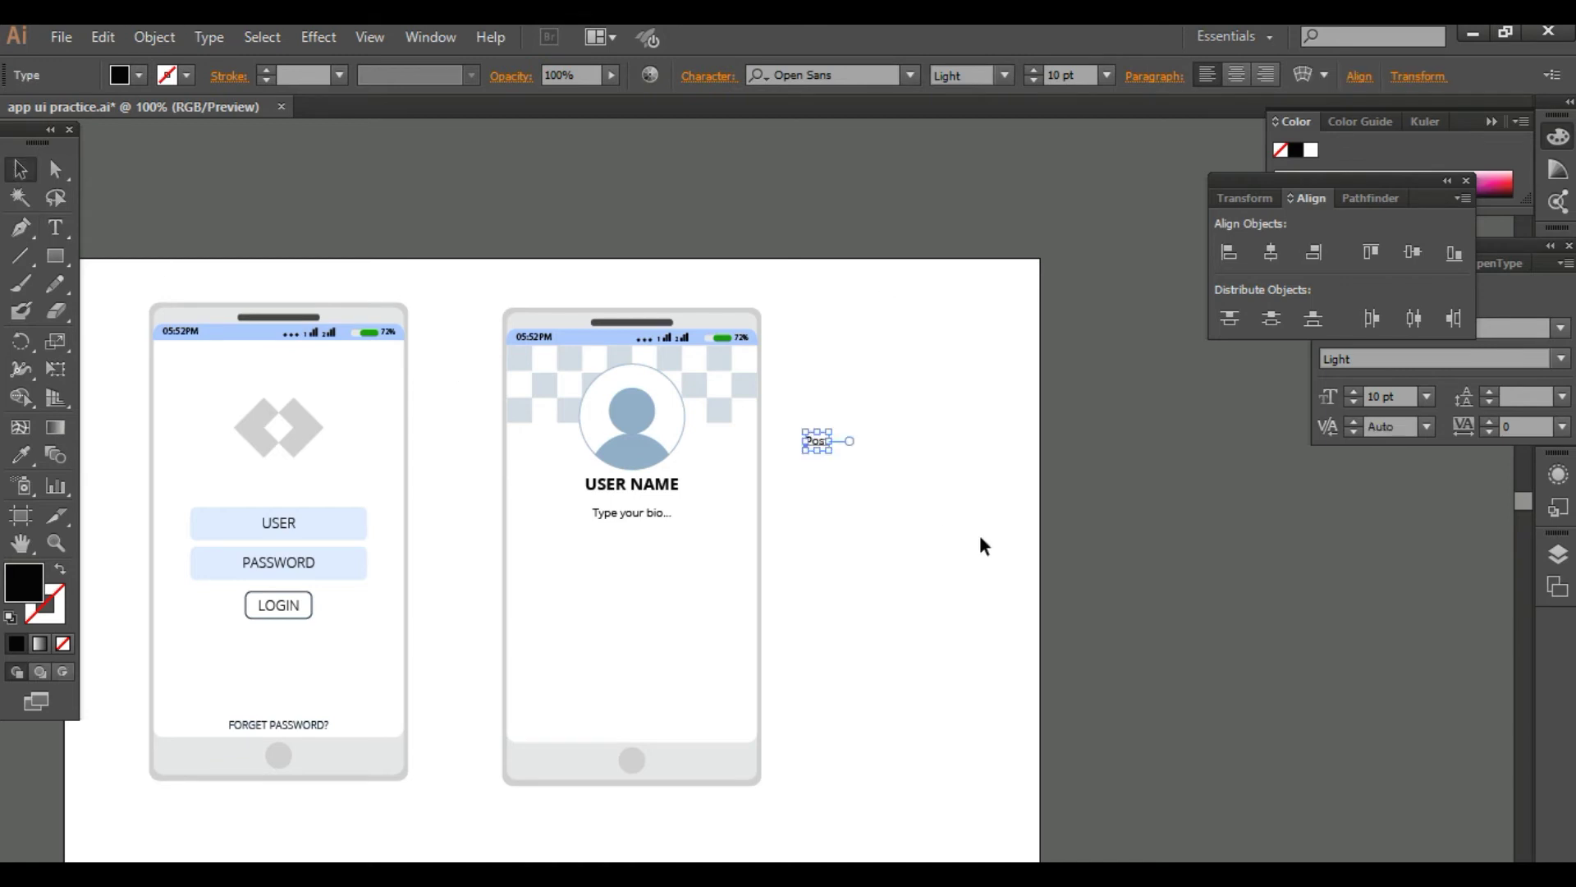
pyautogui.moveTo(829, 448); pyautogui.dragTo(545, 561)
pyautogui.click(848, 460)
pyautogui.click(815, 567)
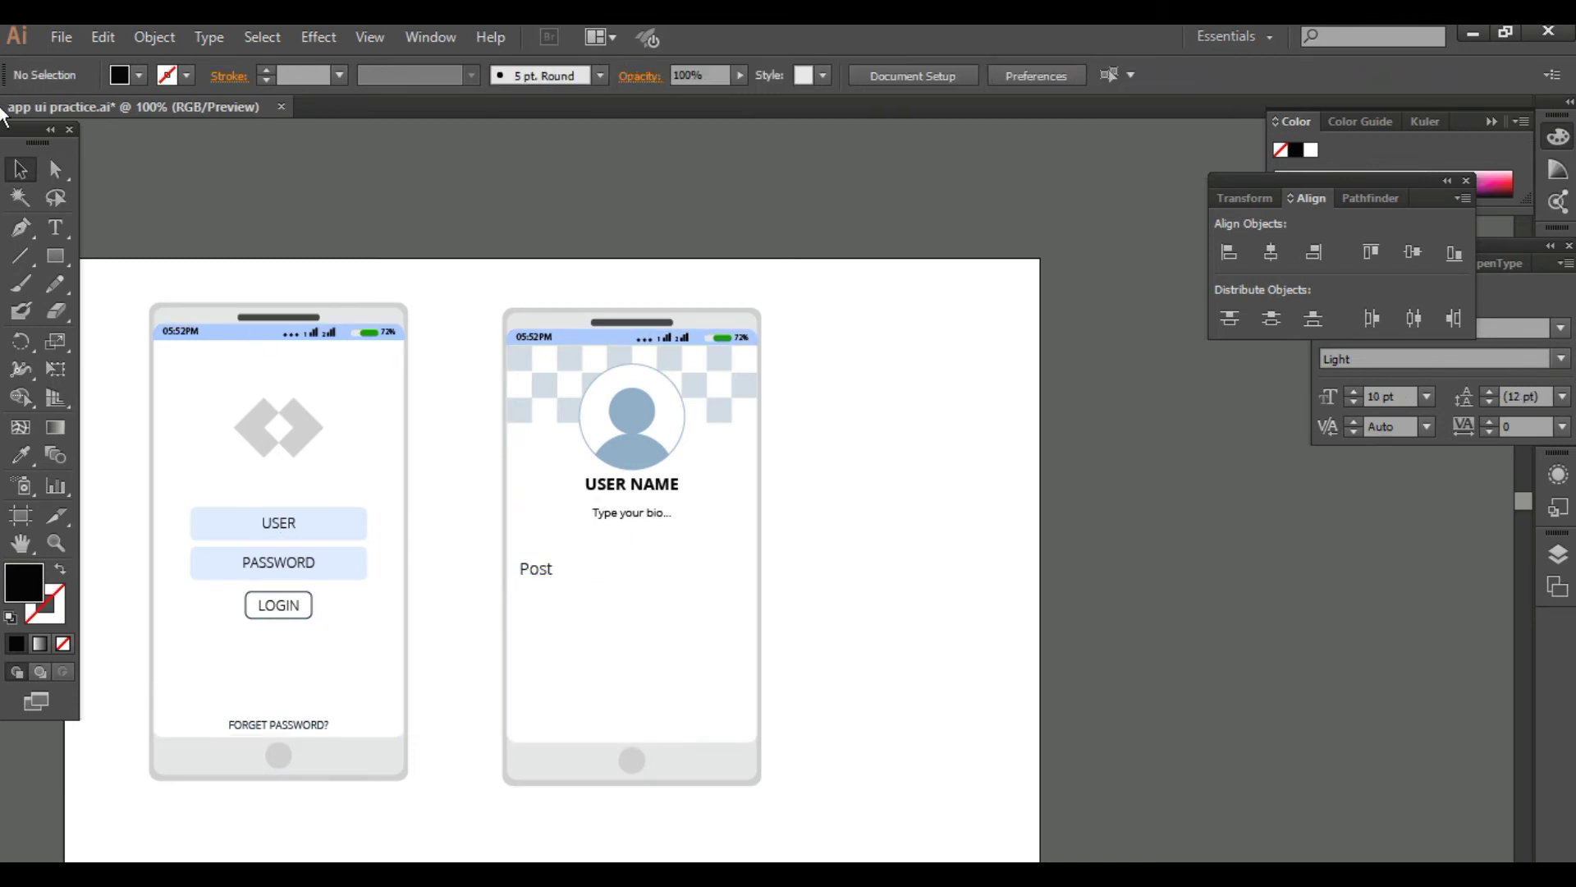
# Step: Add a "Photo" label to the right of Post on the same line and copy the Post label's text formatting to it
pyautogui.click(55, 225)
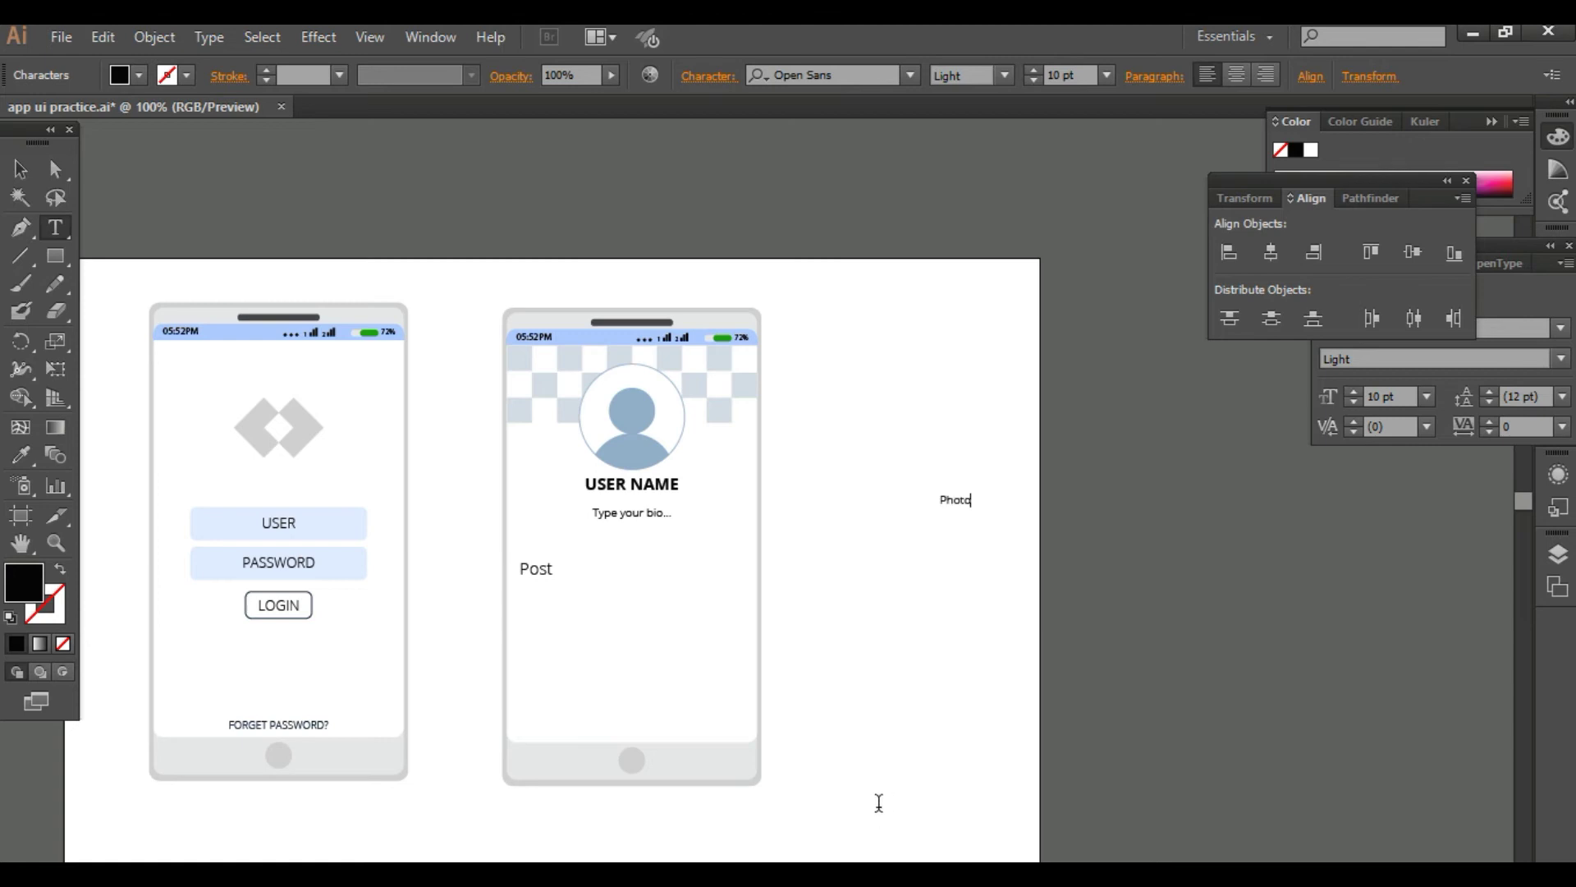
pyautogui.click(20, 169)
pyautogui.click(963, 527)
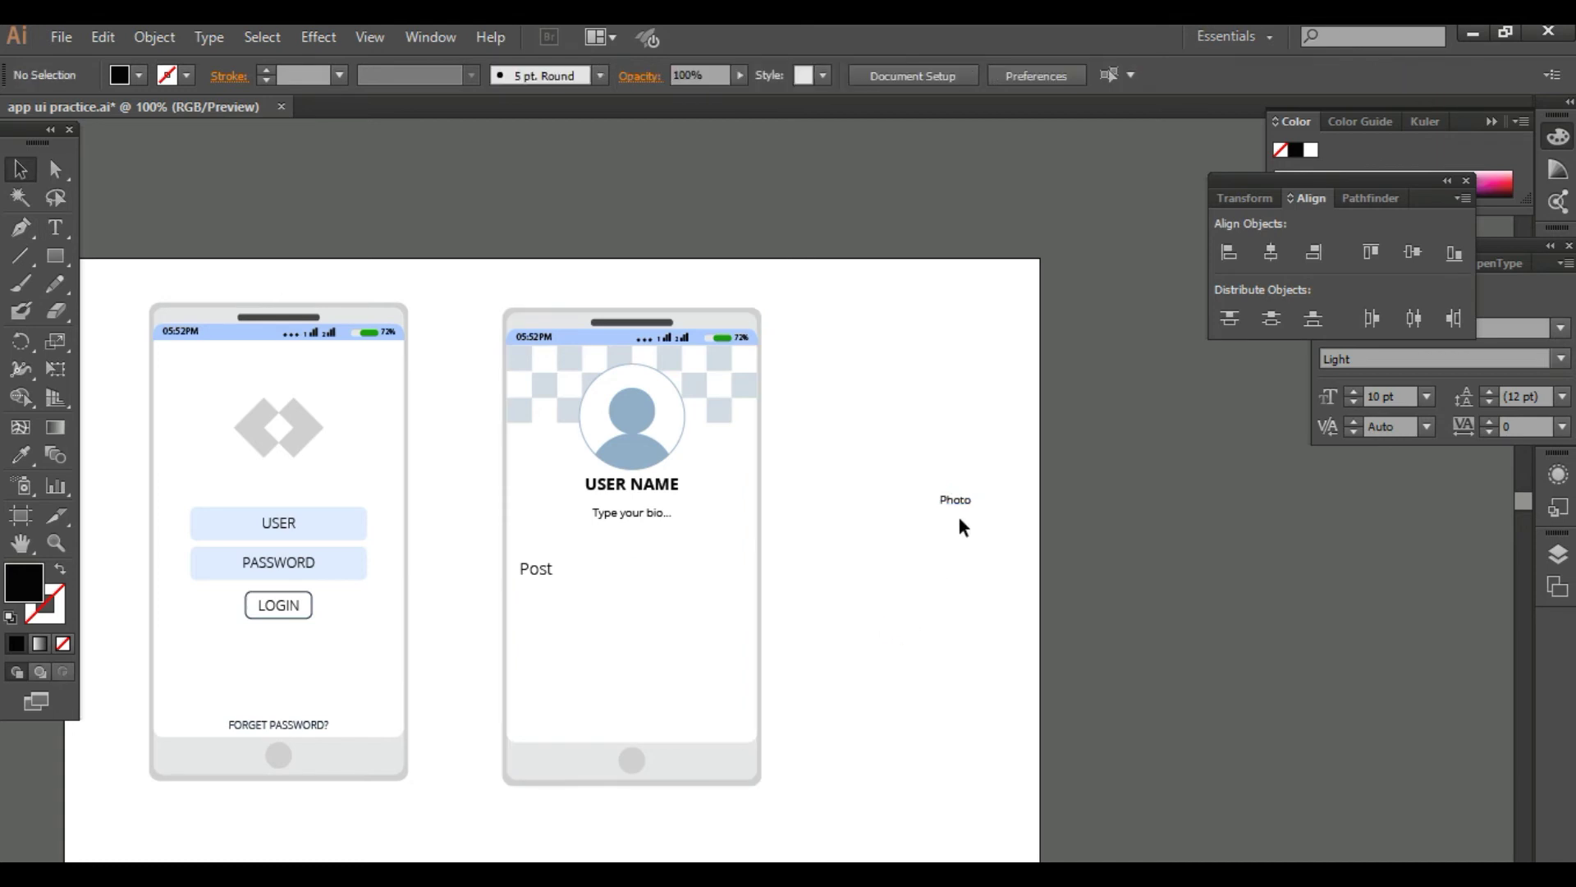
pyautogui.moveTo(956, 504); pyautogui.dragTo(619, 567)
pyautogui.press('i')
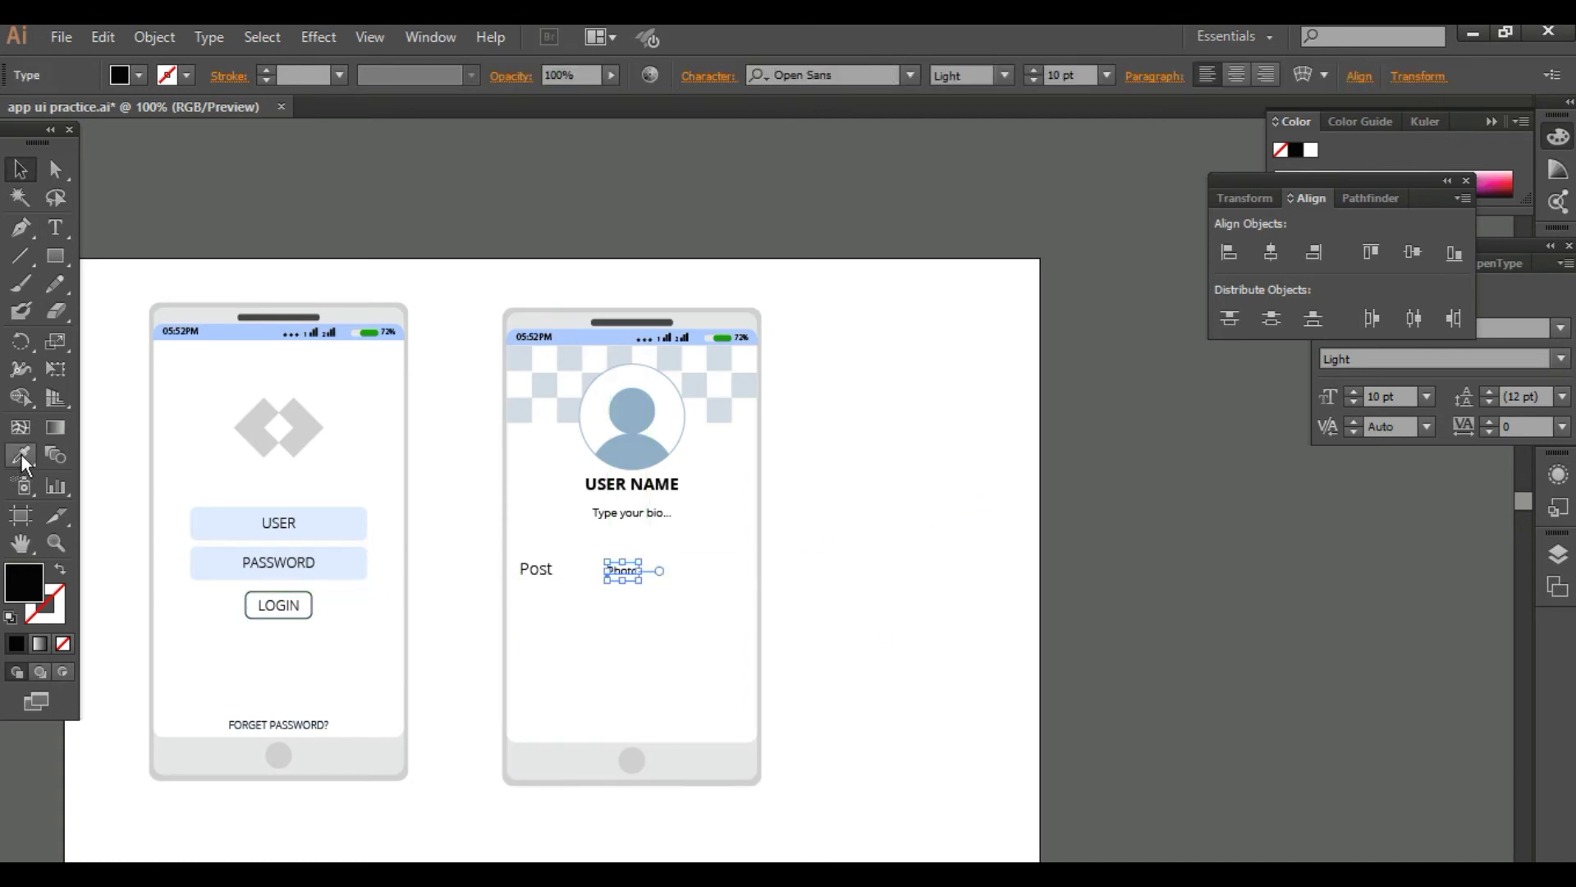
pyautogui.click(532, 566)
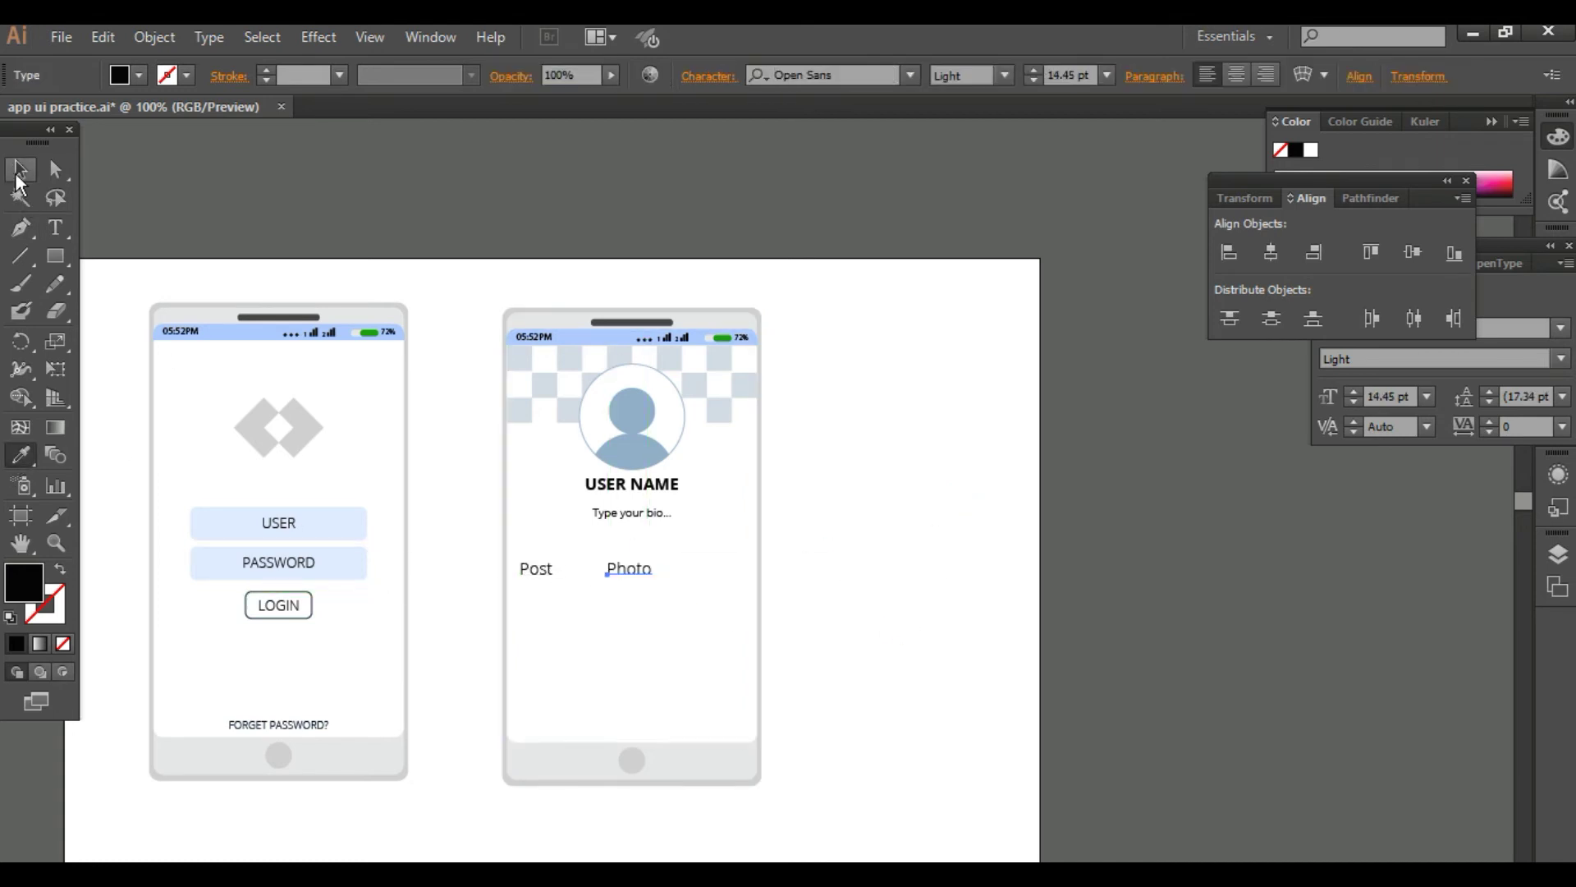
# Step: Add an "About" label and place it to the right of Photo on the same line
pyautogui.click(16, 175)
pyautogui.click(56, 227)
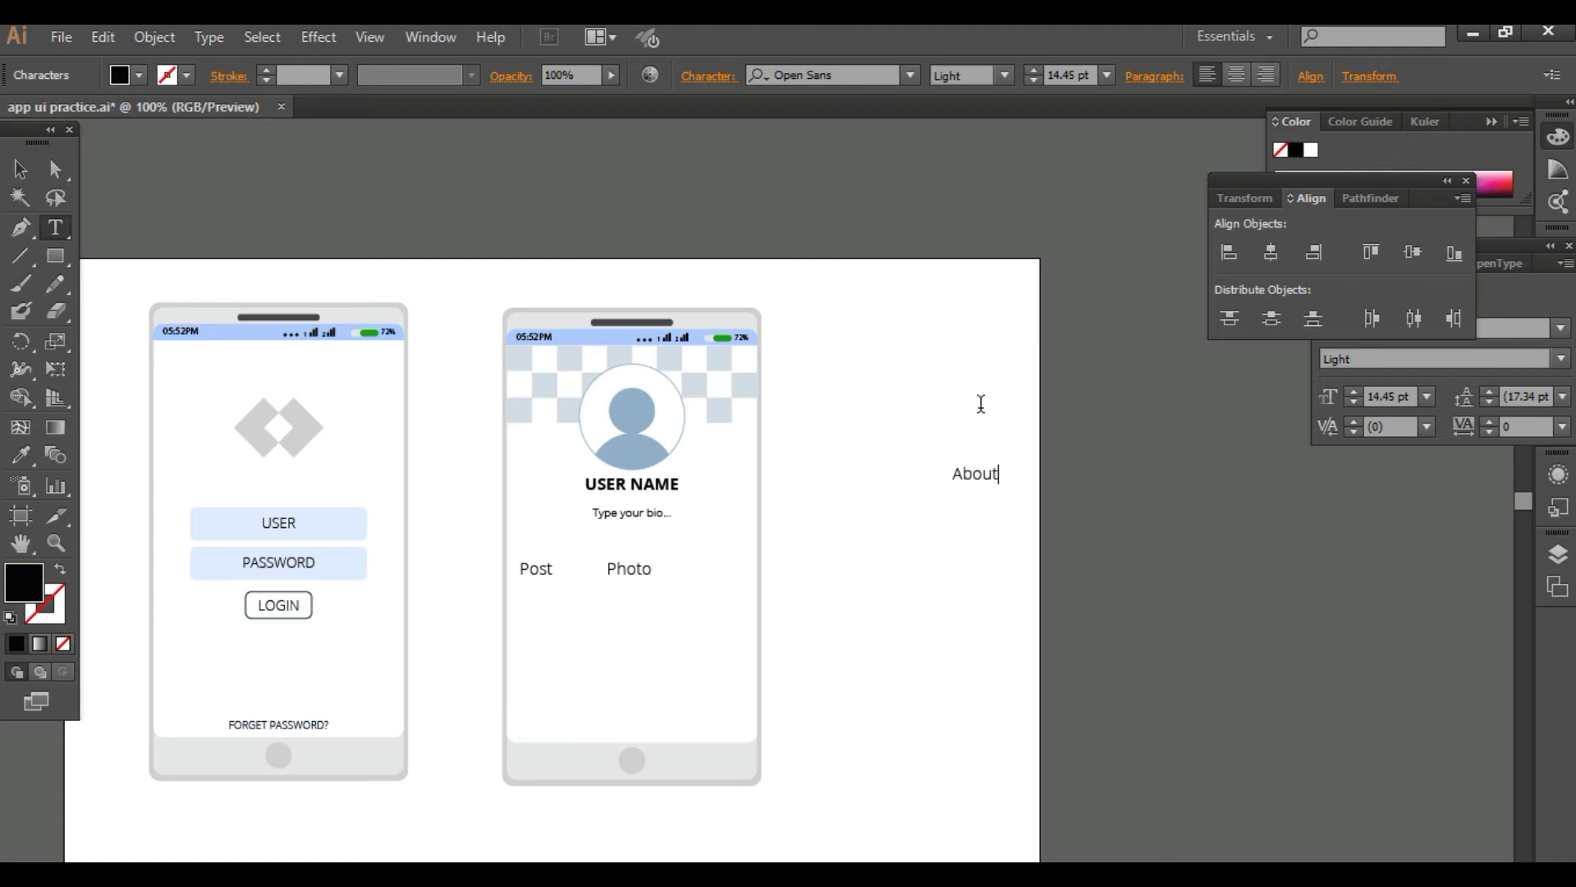
pyautogui.click(20, 168)
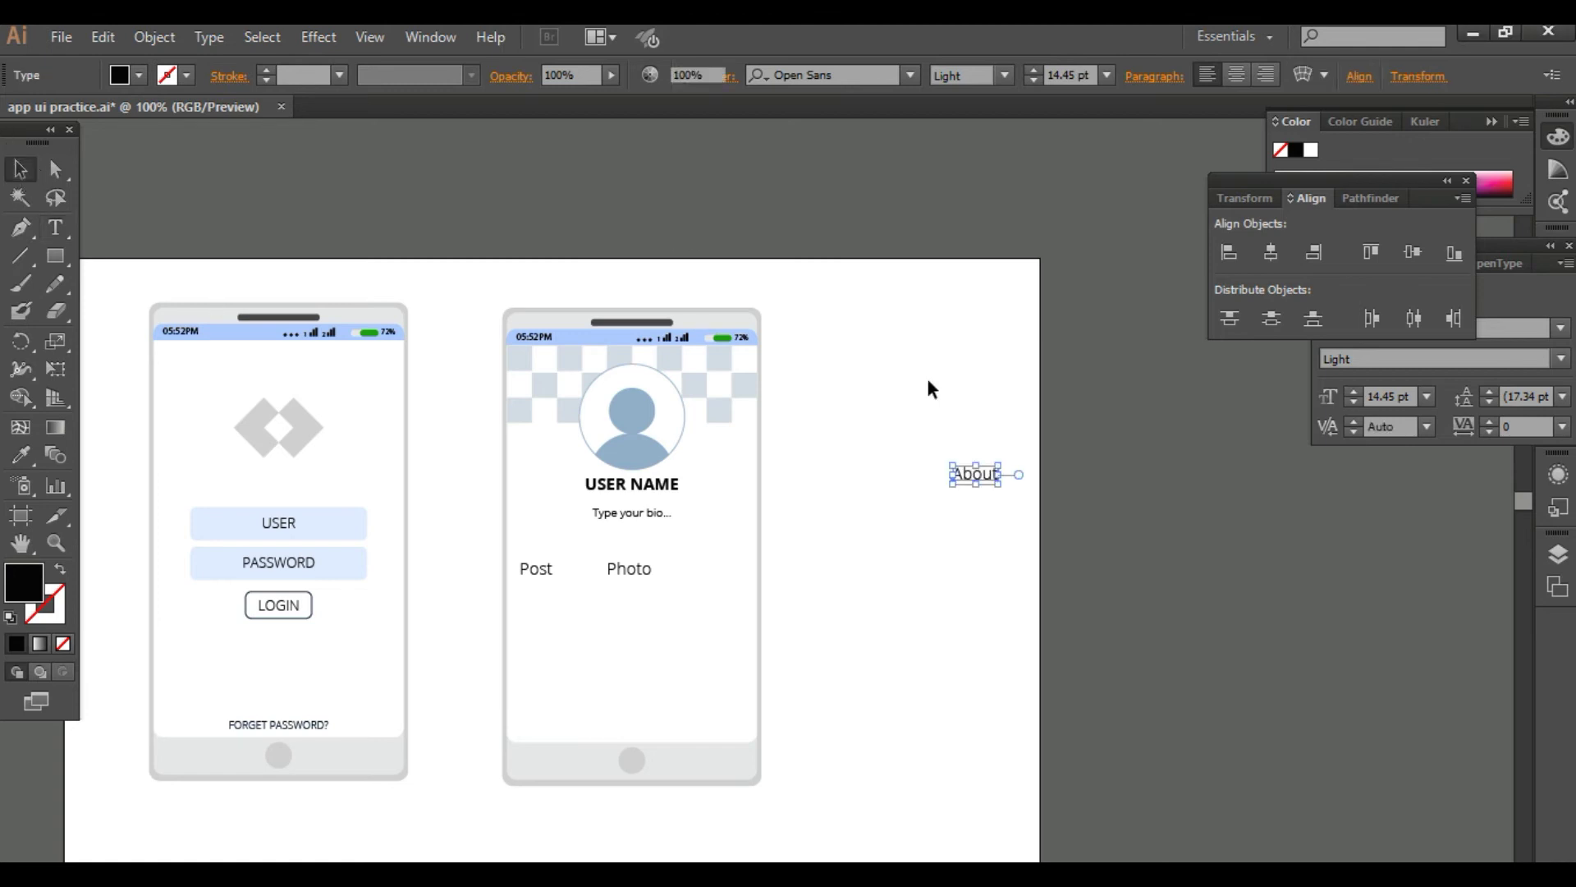
pyautogui.click(1009, 498)
pyautogui.moveTo(981, 474); pyautogui.dragTo(711, 569)
# Step: Distribute the Post, Photo and About labels evenly across their row and shift the row slightly right
pyautogui.keyDown('shift'); pyautogui.click(636, 568); pyautogui.keyUp('shift')
pyautogui.keyDown('shift'); pyautogui.click(539, 567); pyautogui.keyUp('shift')
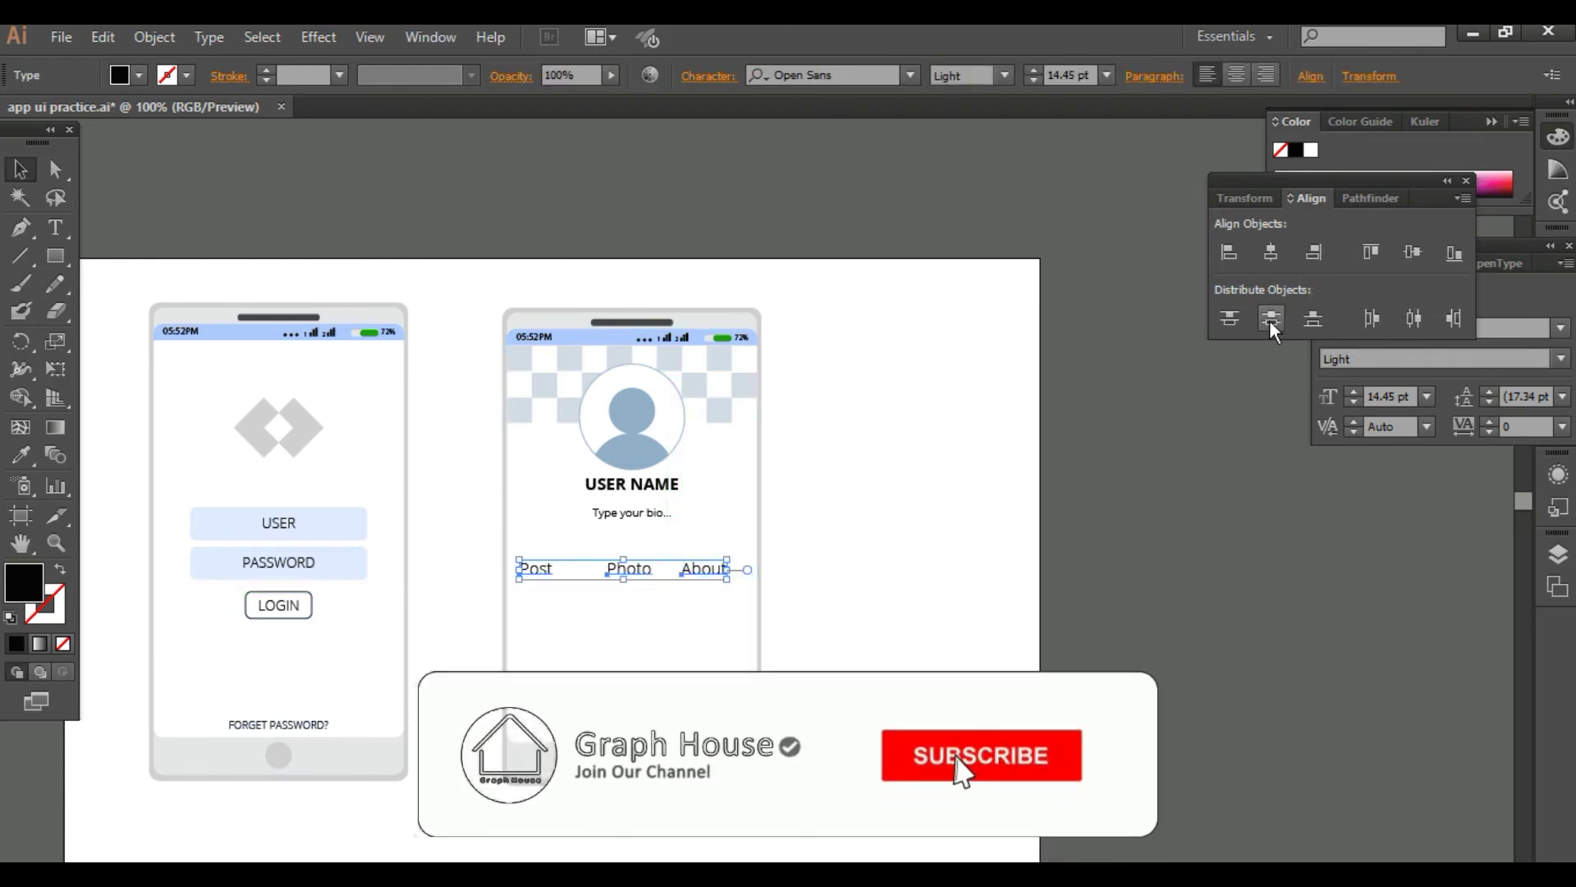
pyautogui.click(1423, 319)
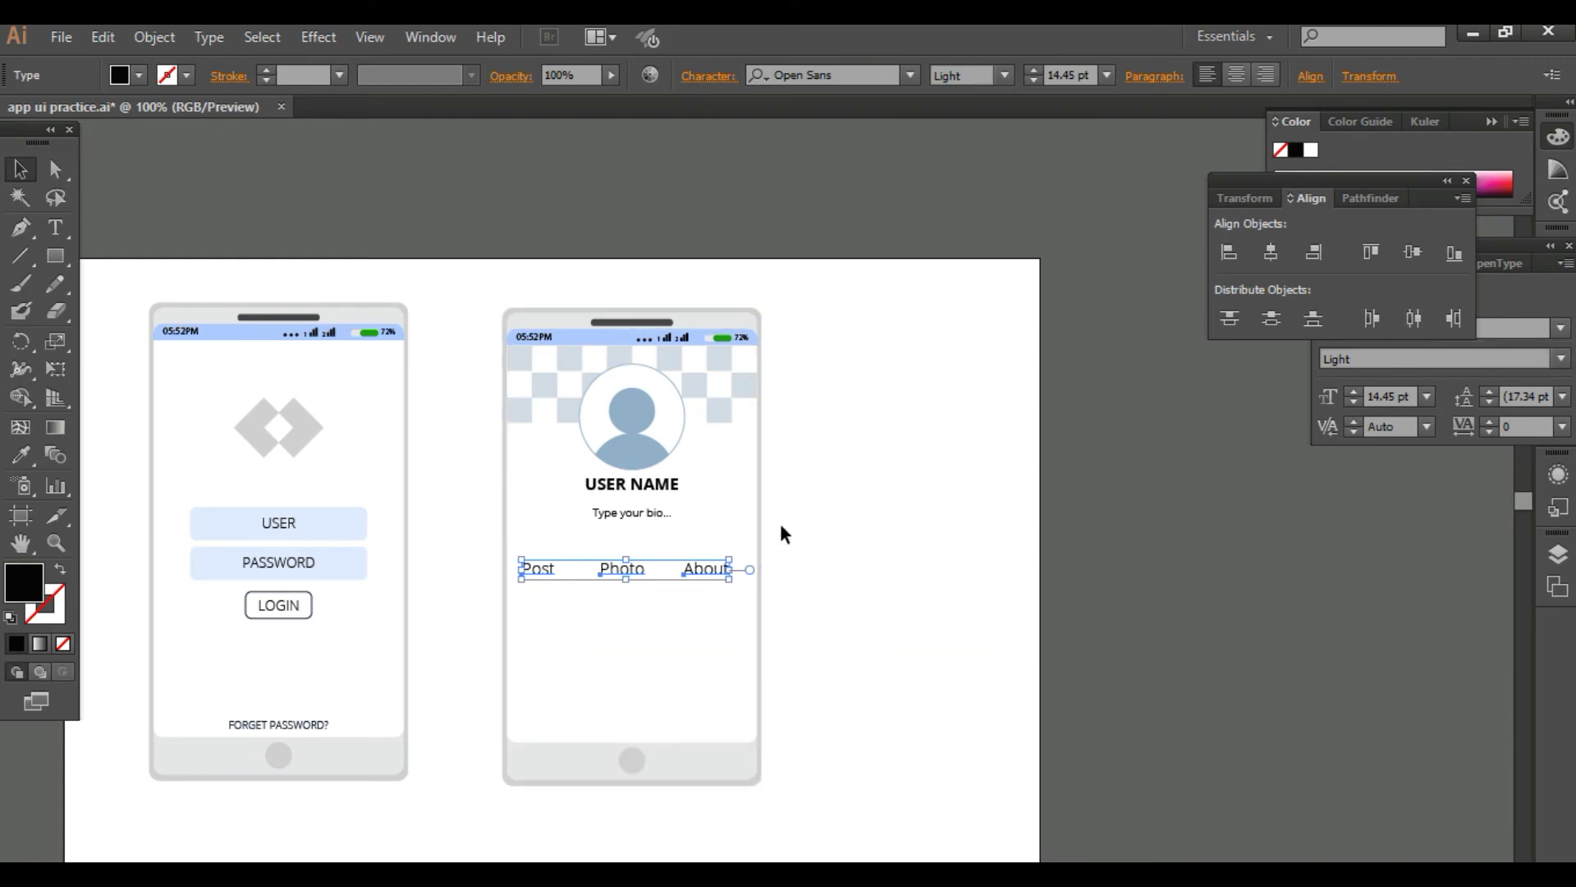
pyautogui.press('Right')
pyautogui.press('Right')
pyautogui.press('Right')
pyautogui.press('Right')
pyautogui.press('Right')
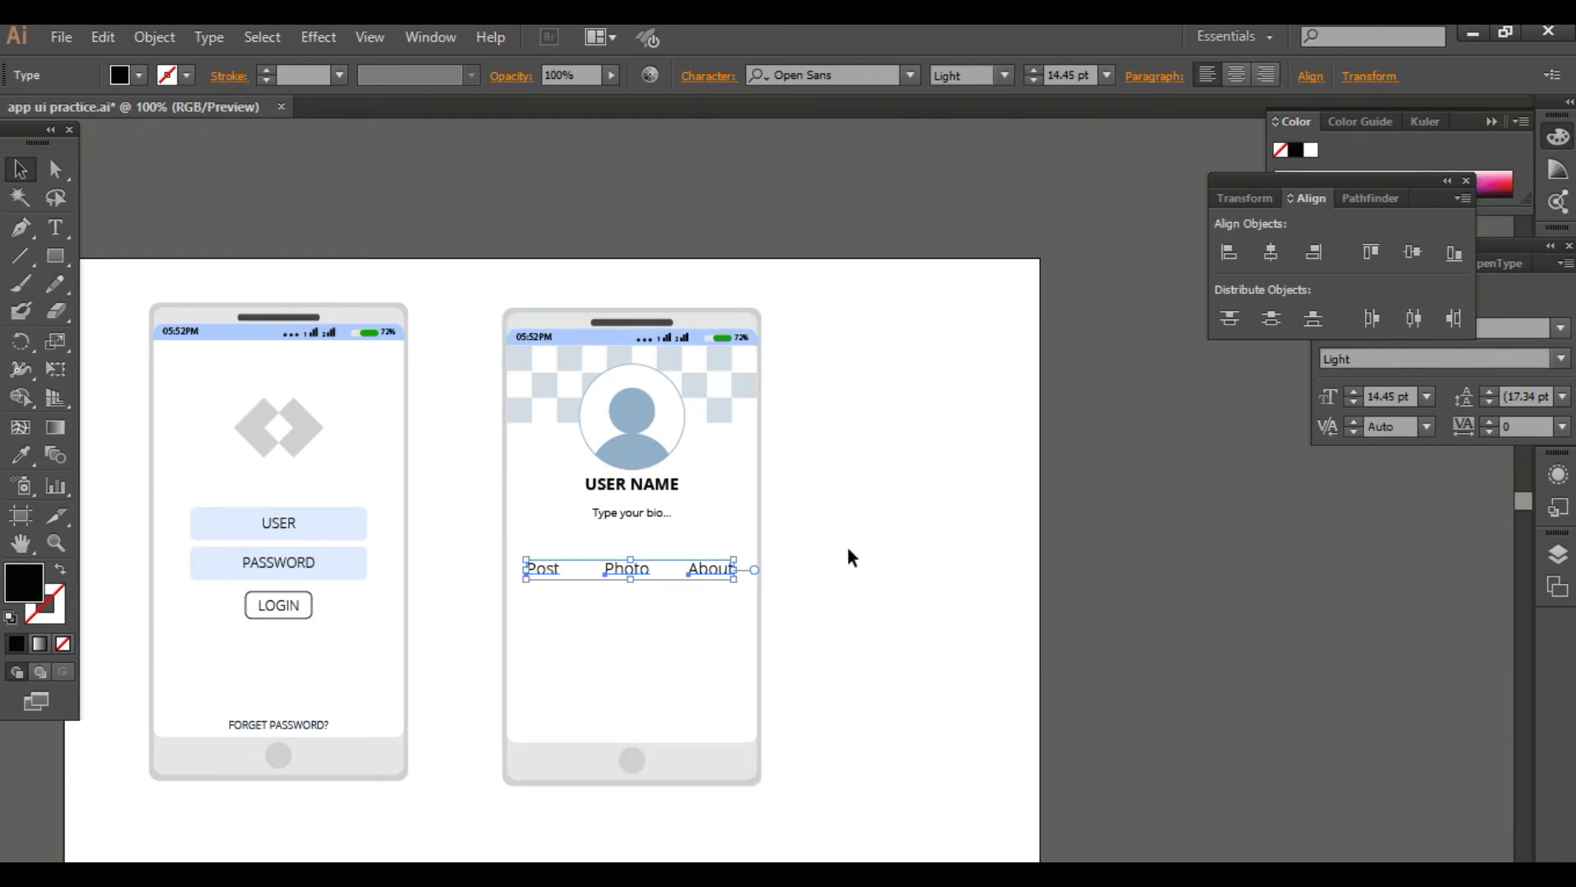
pyautogui.press('Left')
pyautogui.press('Left')
pyautogui.press('Left')
# Step: Group the three section labels and align the group with the whole second phone on their horizontal centers
pyautogui.rightClick(709, 580)
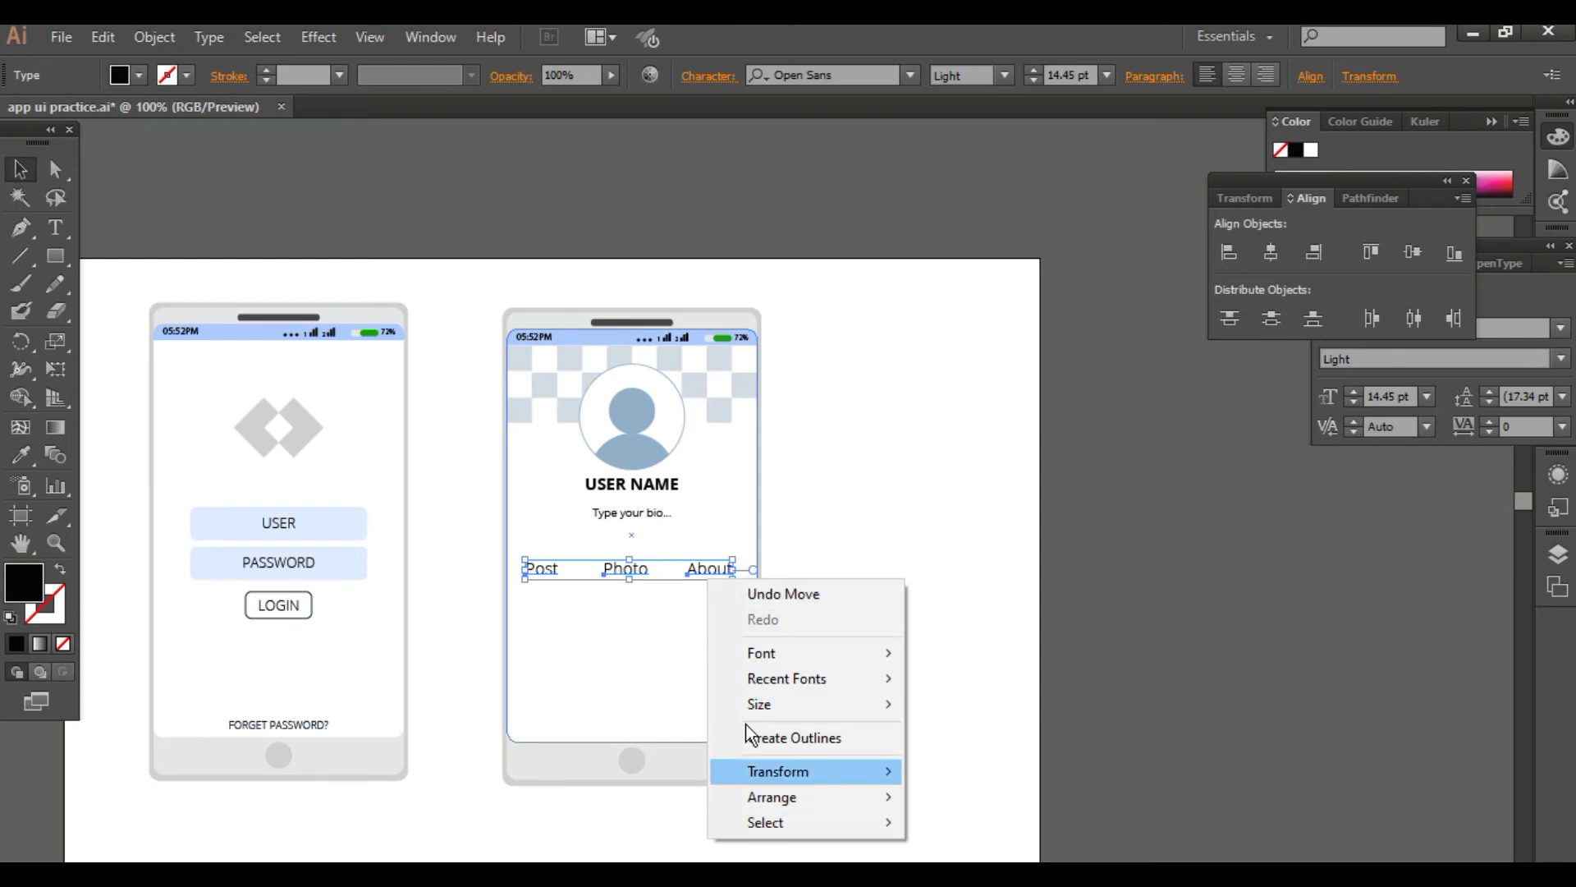
pyautogui.click(165, 36)
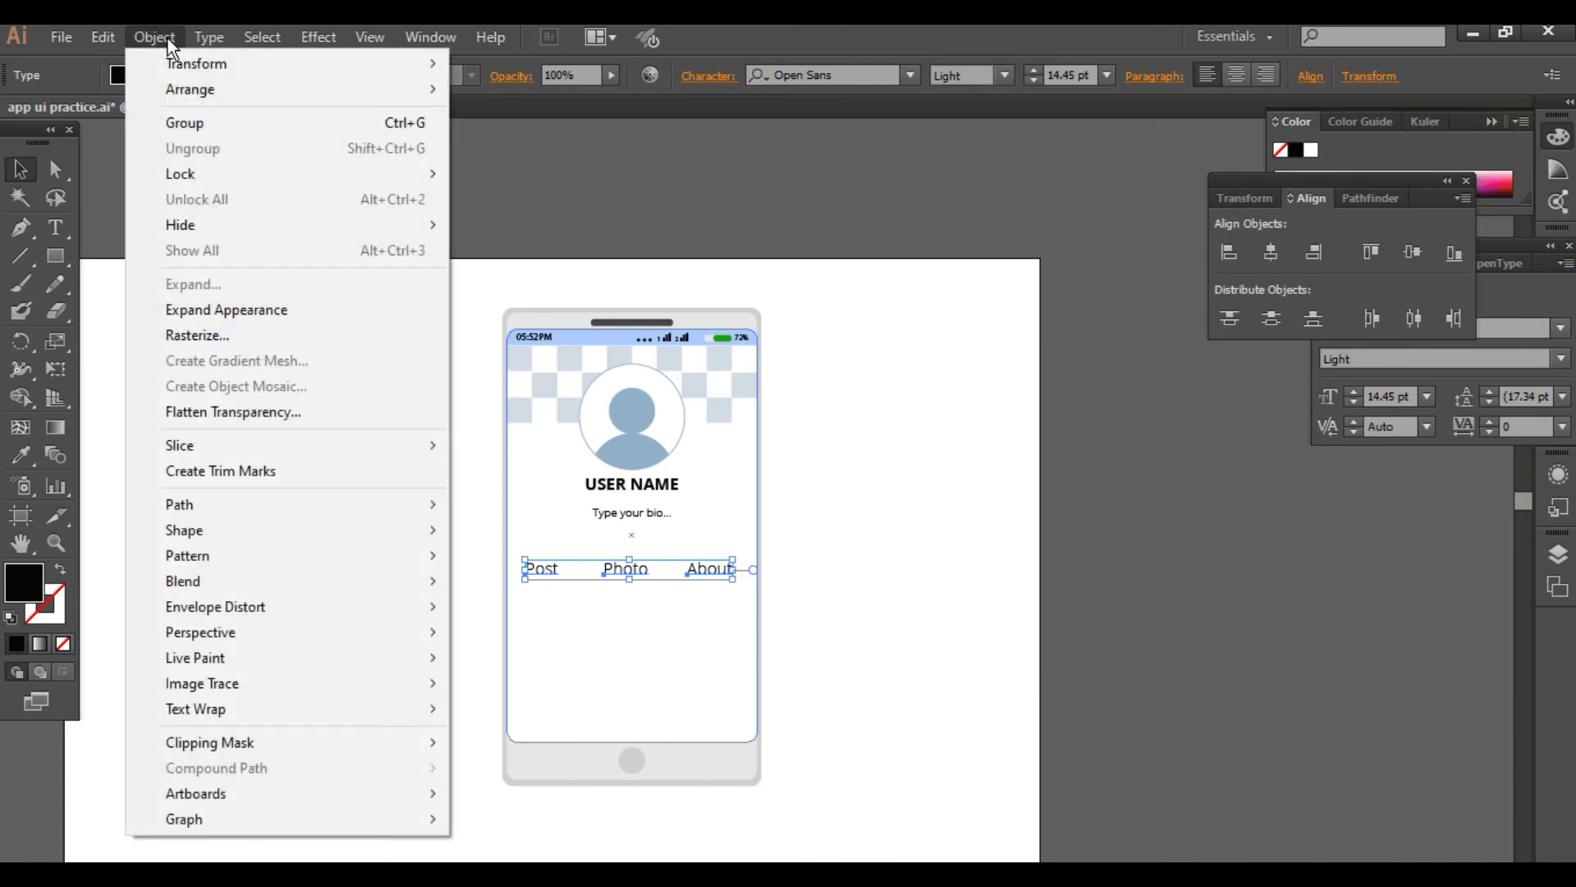
pyautogui.click(233, 128)
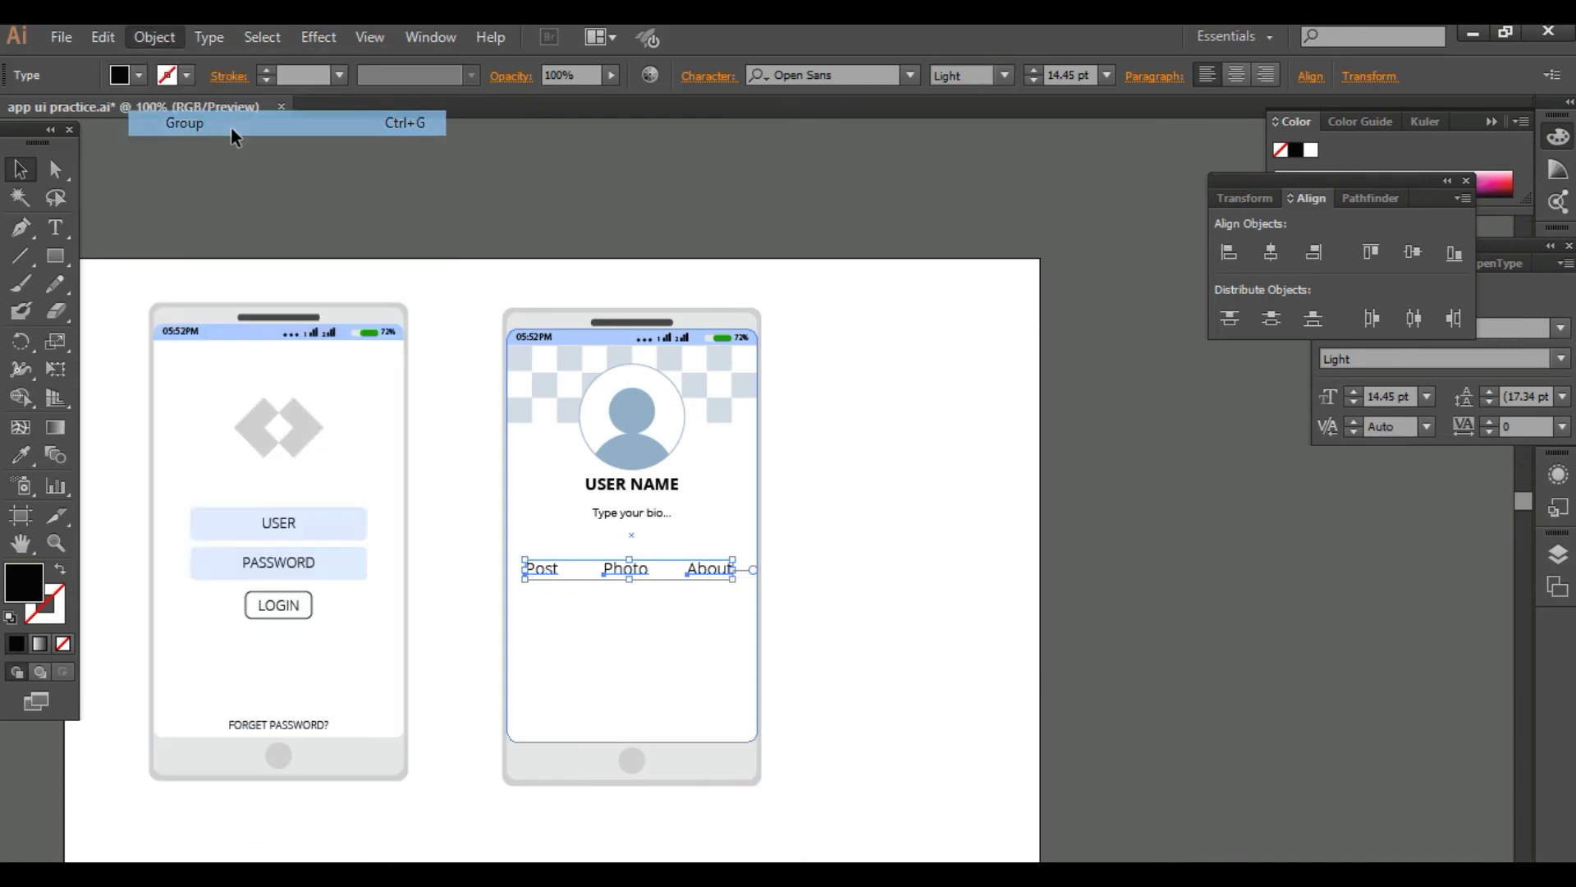
pyautogui.click(642, 579)
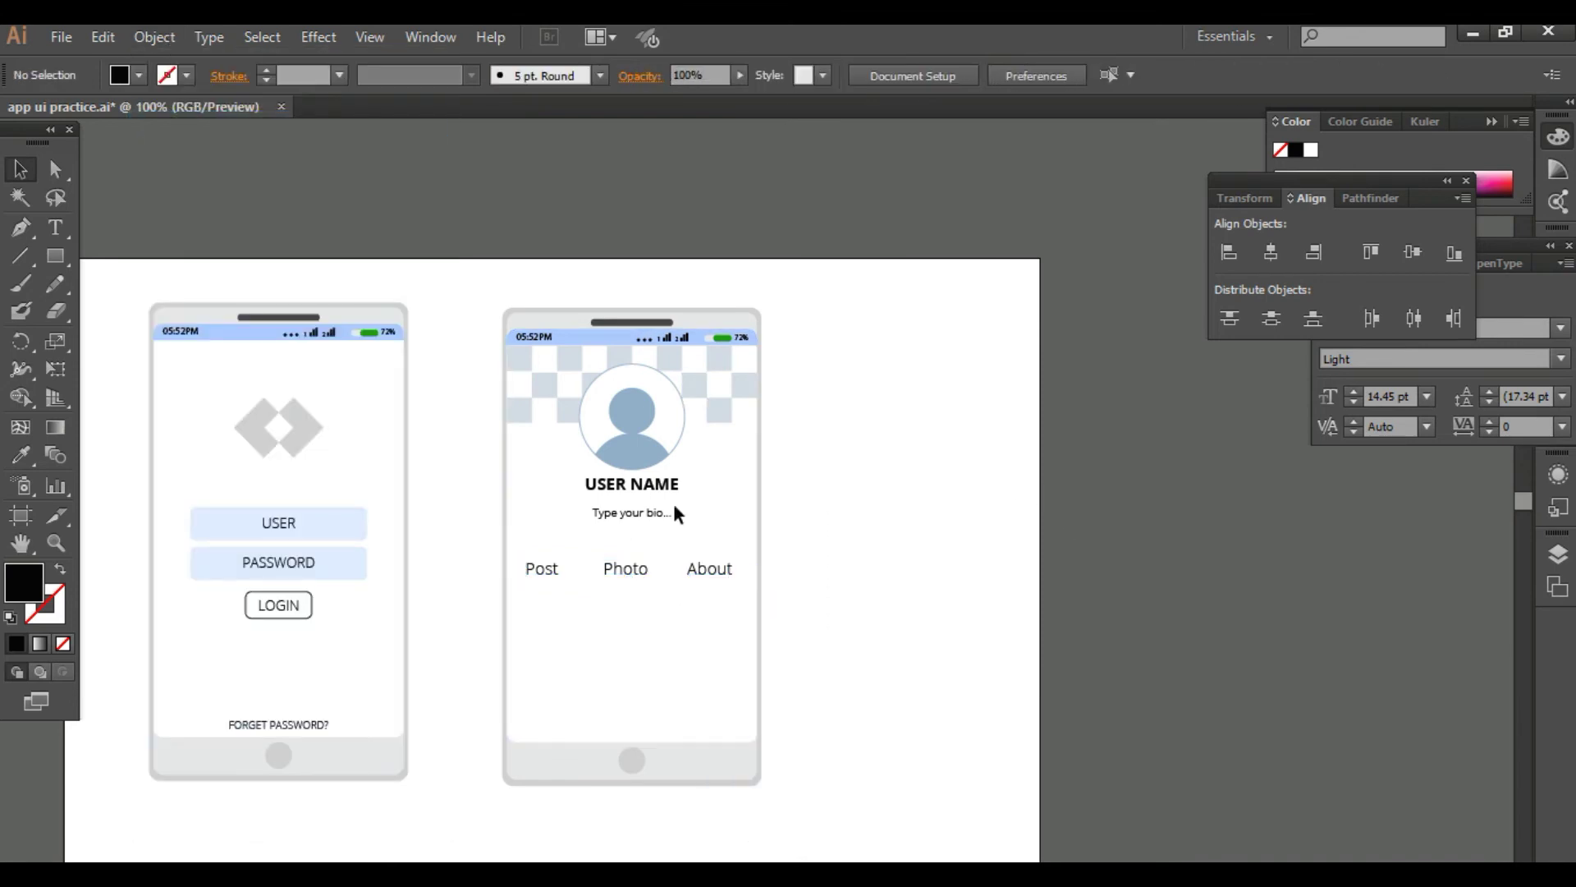
pyautogui.moveTo(823, 640); pyautogui.dragTo(497, 287)
pyautogui.click(1273, 252)
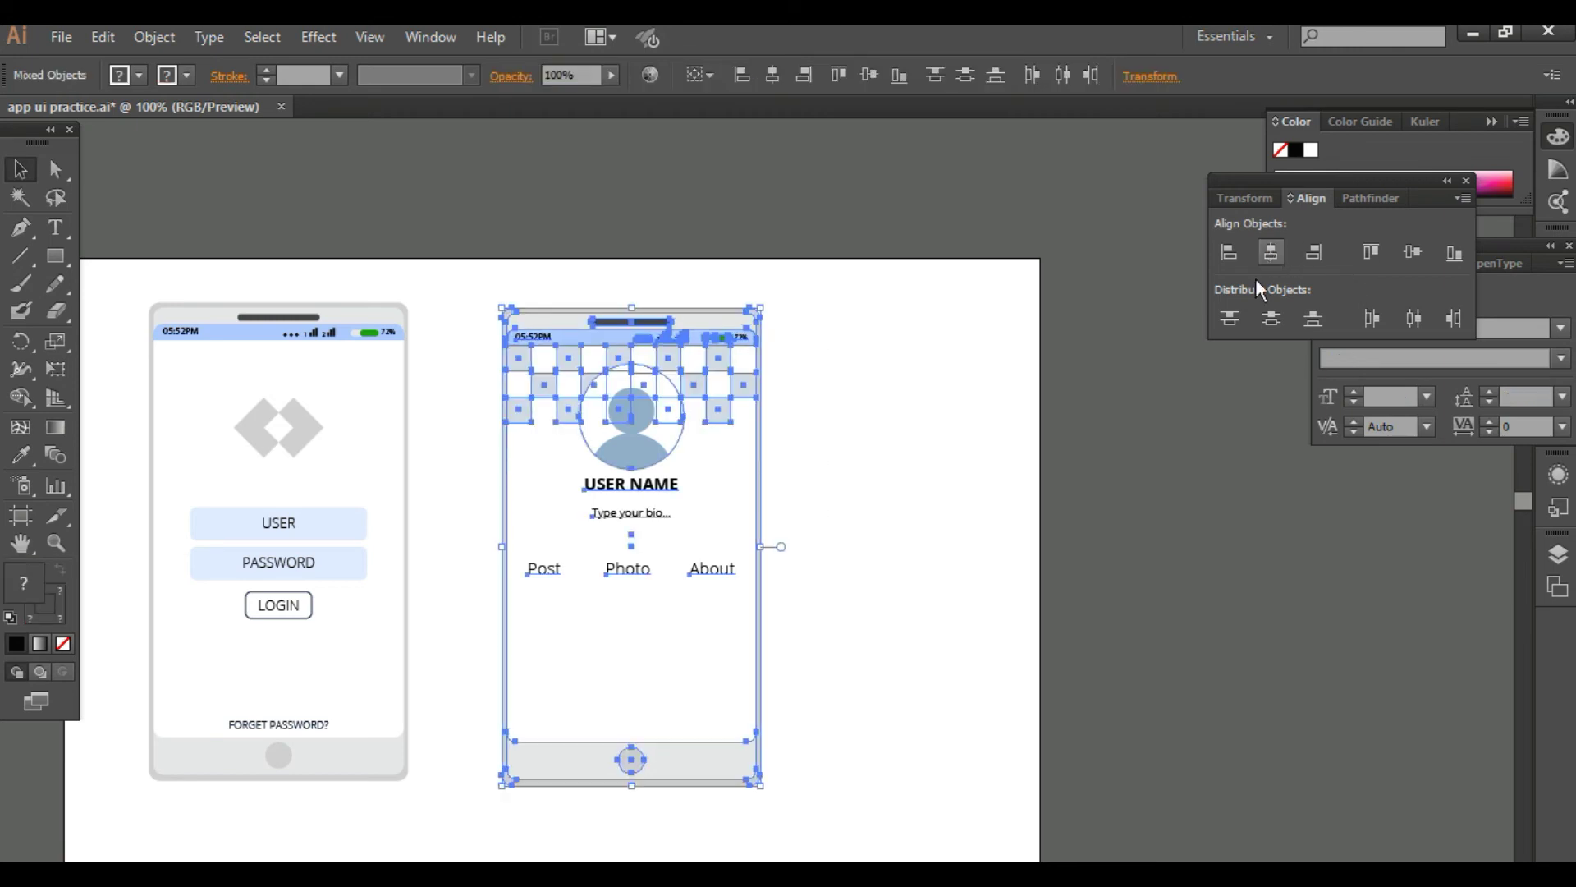
pyautogui.click(866, 643)
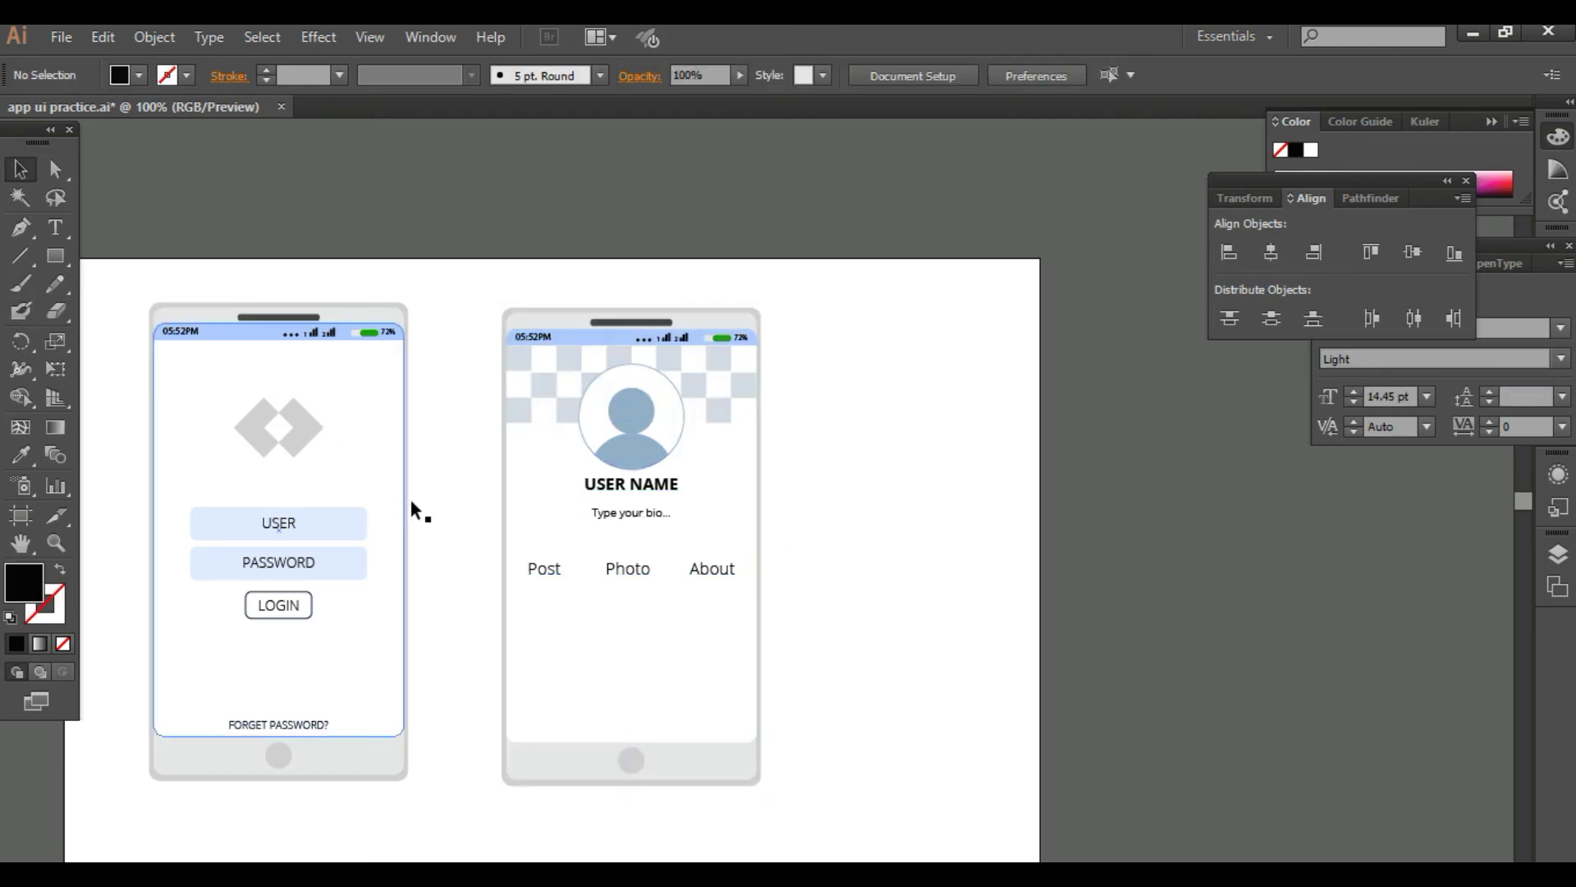
# Step: Change the fill of the USER NAME text to a very dark navy blue
pyautogui.click(642, 486)
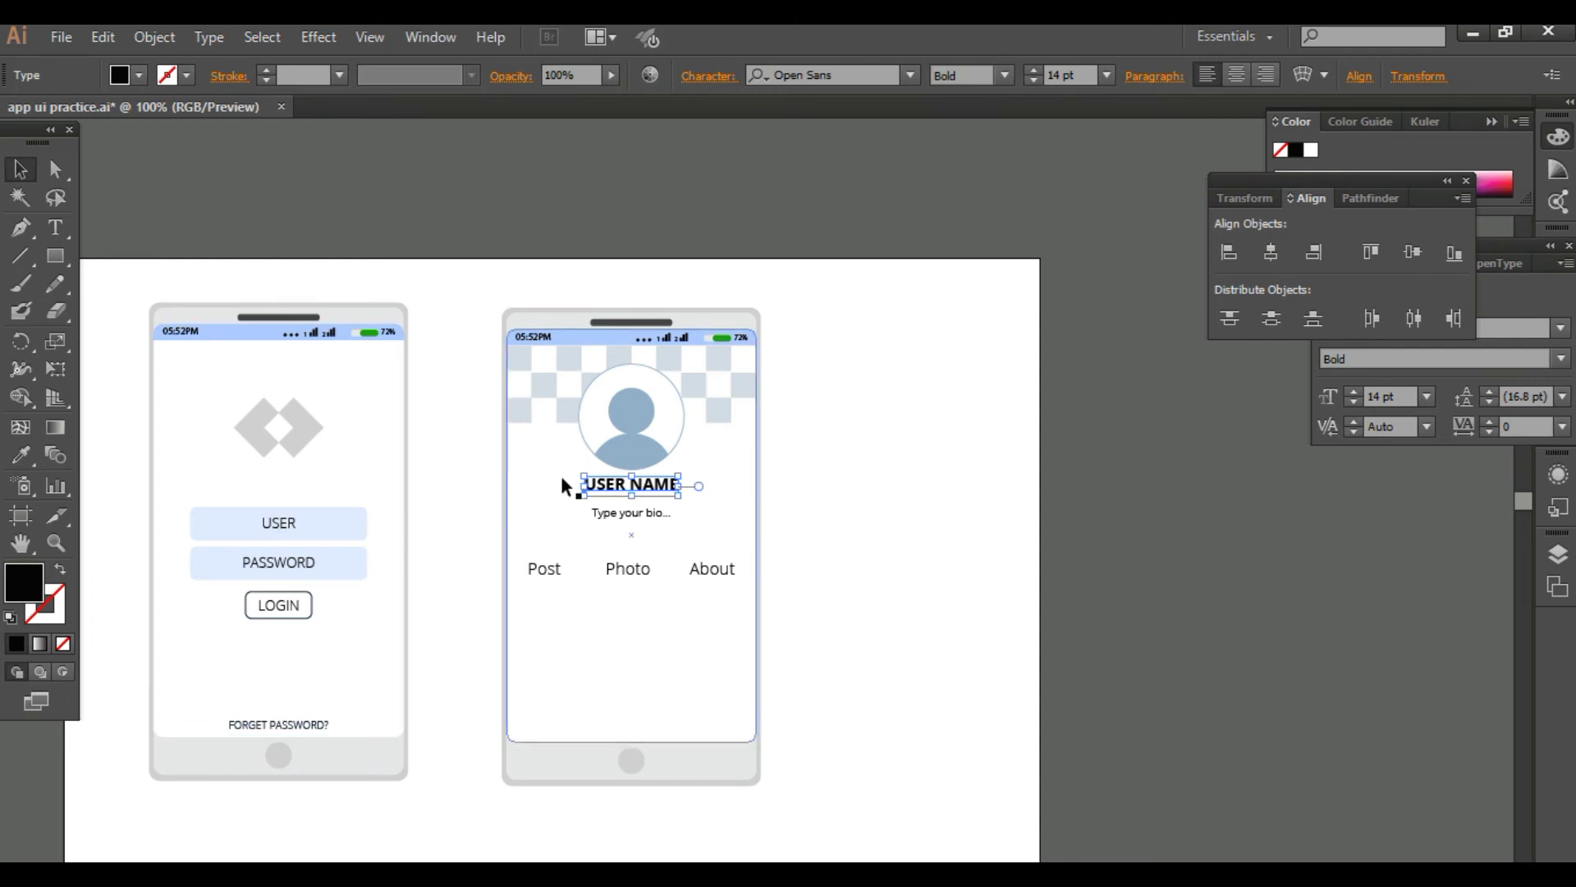
pyautogui.doubleClick(25, 578)
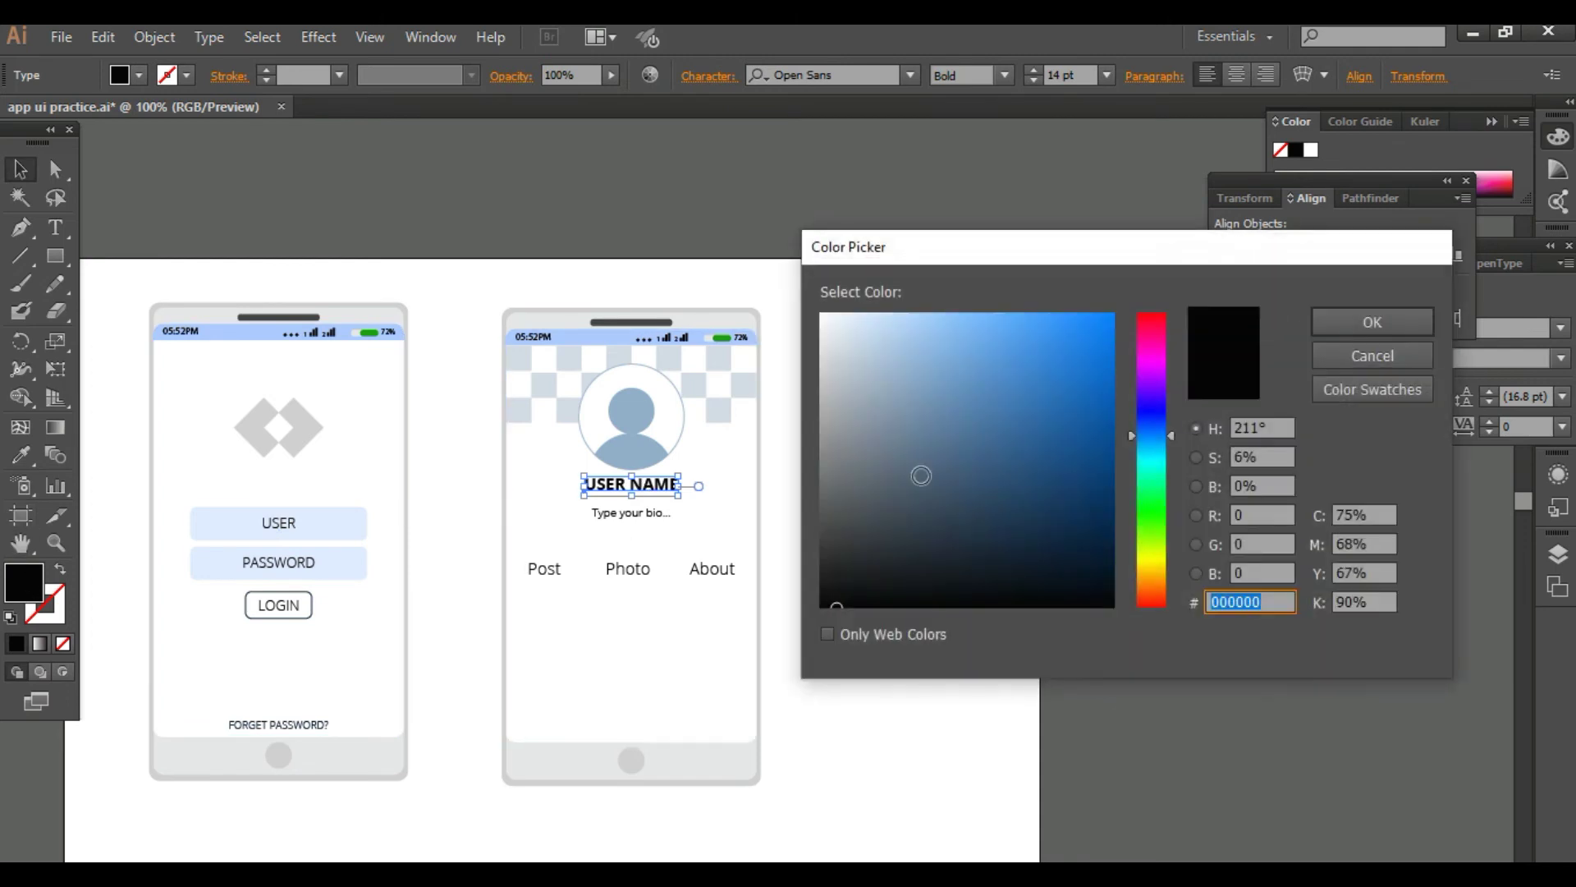
pyautogui.click(1026, 548)
pyautogui.click(1369, 325)
pyautogui.click(903, 492)
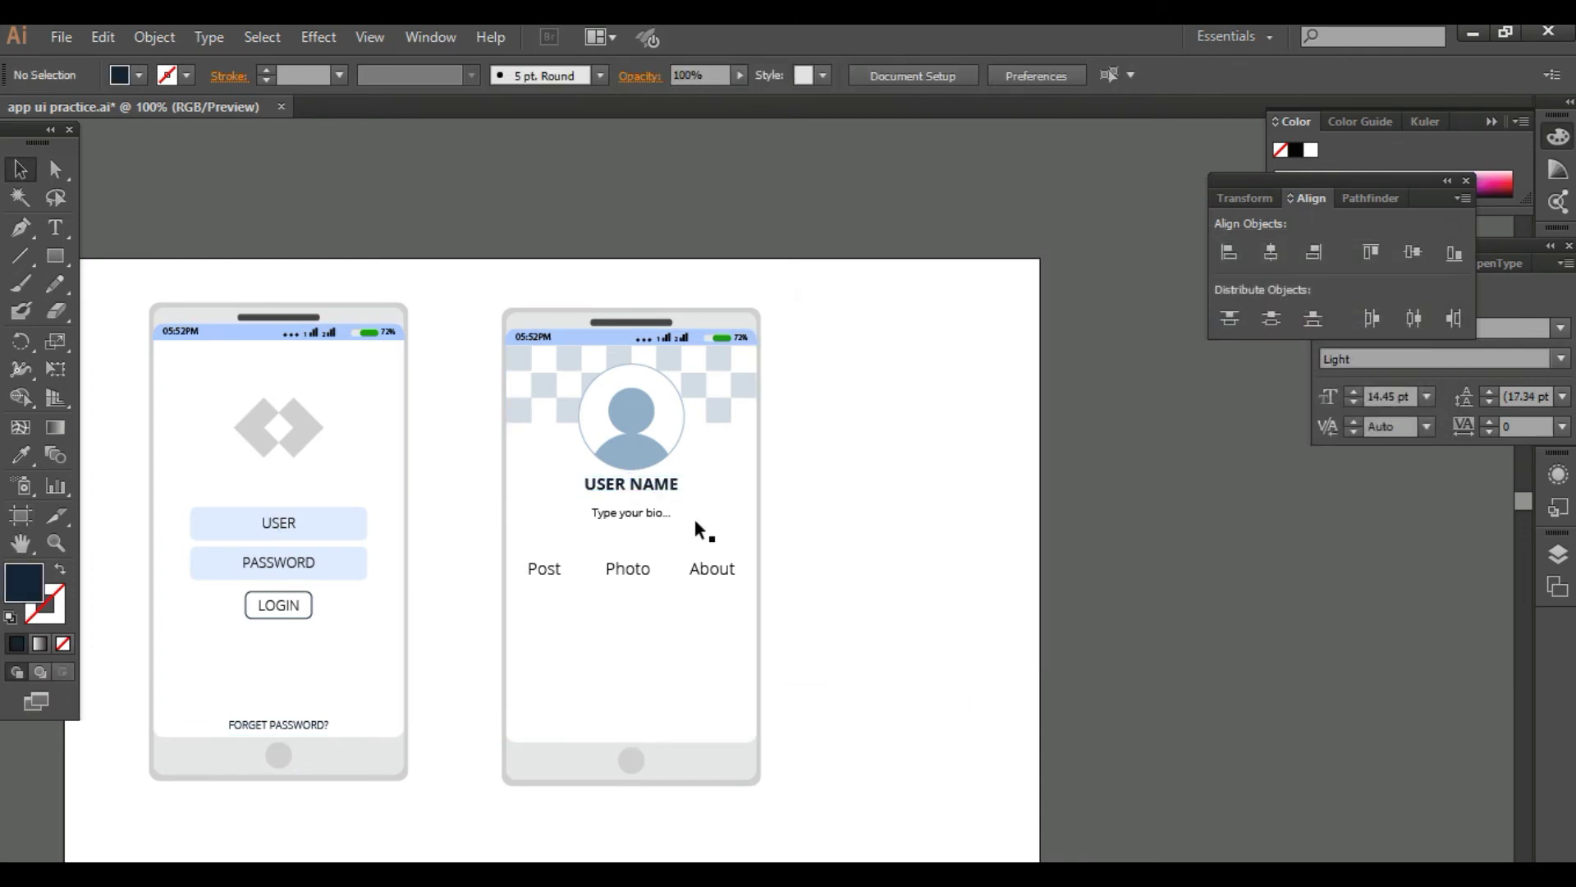
# Step: Change the fill of the grouped Post, Photo and About labels to dark gray
pyautogui.click(611, 575)
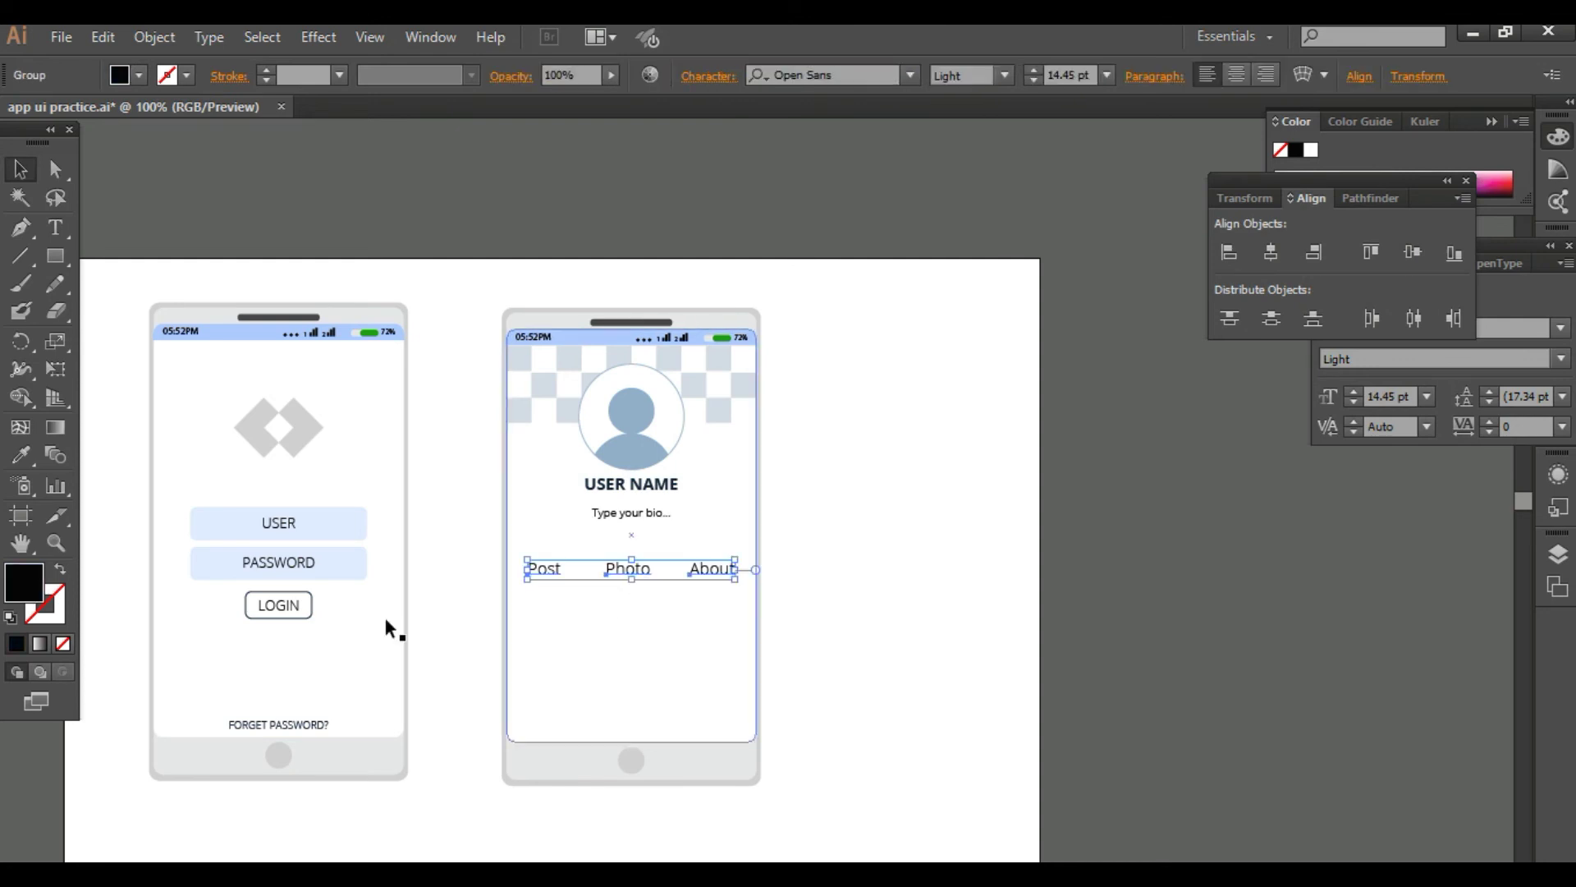
pyautogui.doubleClick(35, 563)
pyautogui.moveTo(821, 456); pyautogui.dragTo(795, 517)
pyautogui.click(1421, 323)
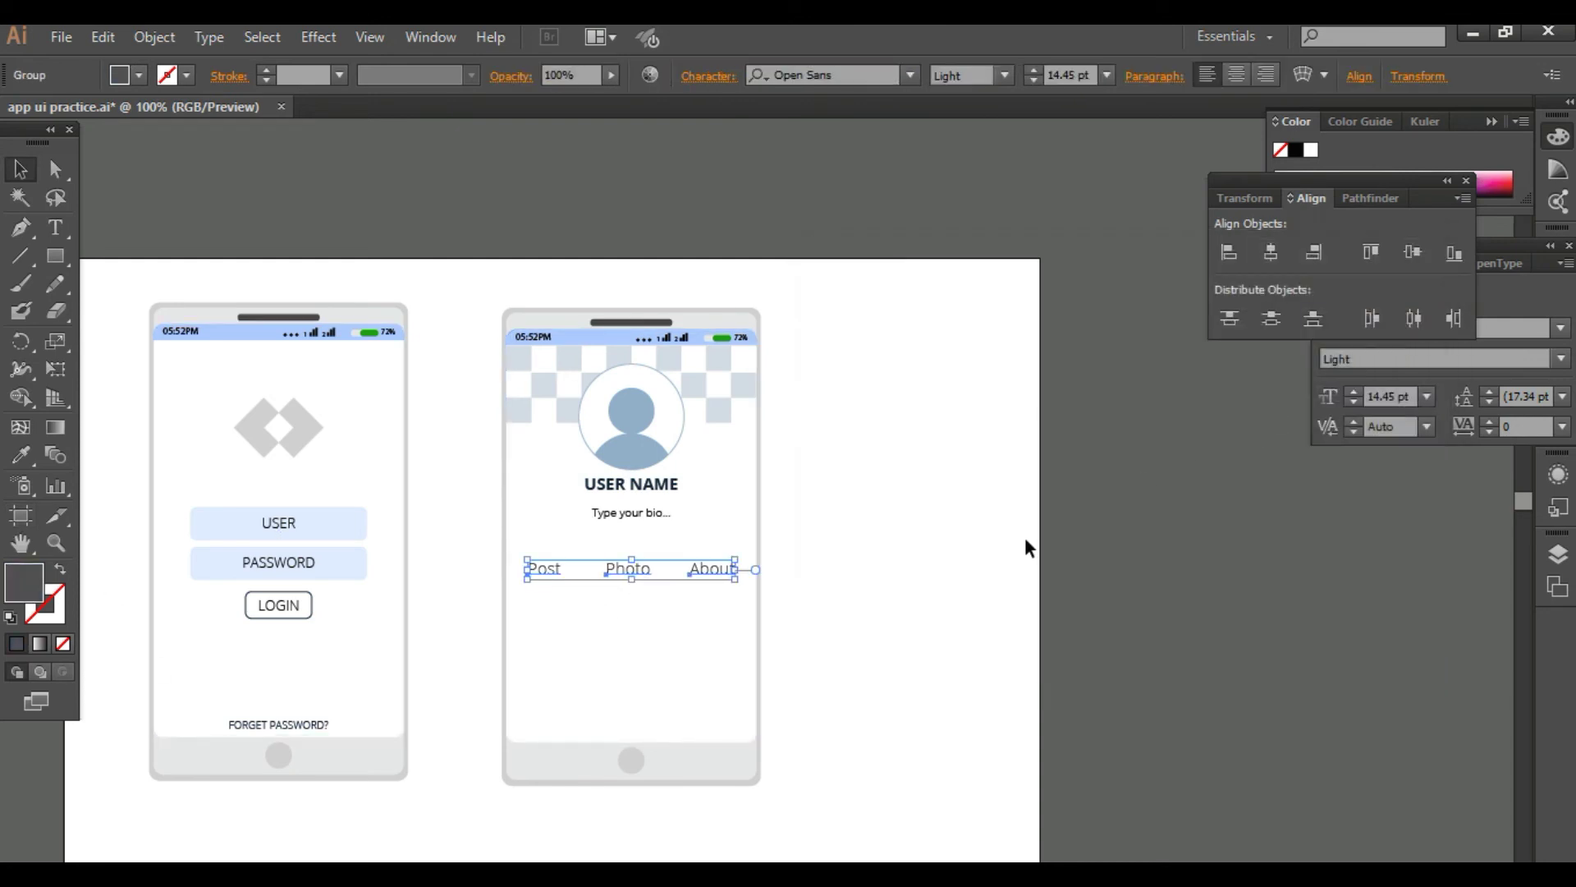
pyautogui.click(872, 675)
# Step: Draw a thin dark gray rectangle about 69 × 4 px just beneath the Photo label
pyautogui.hotkey('ctrl', '+')
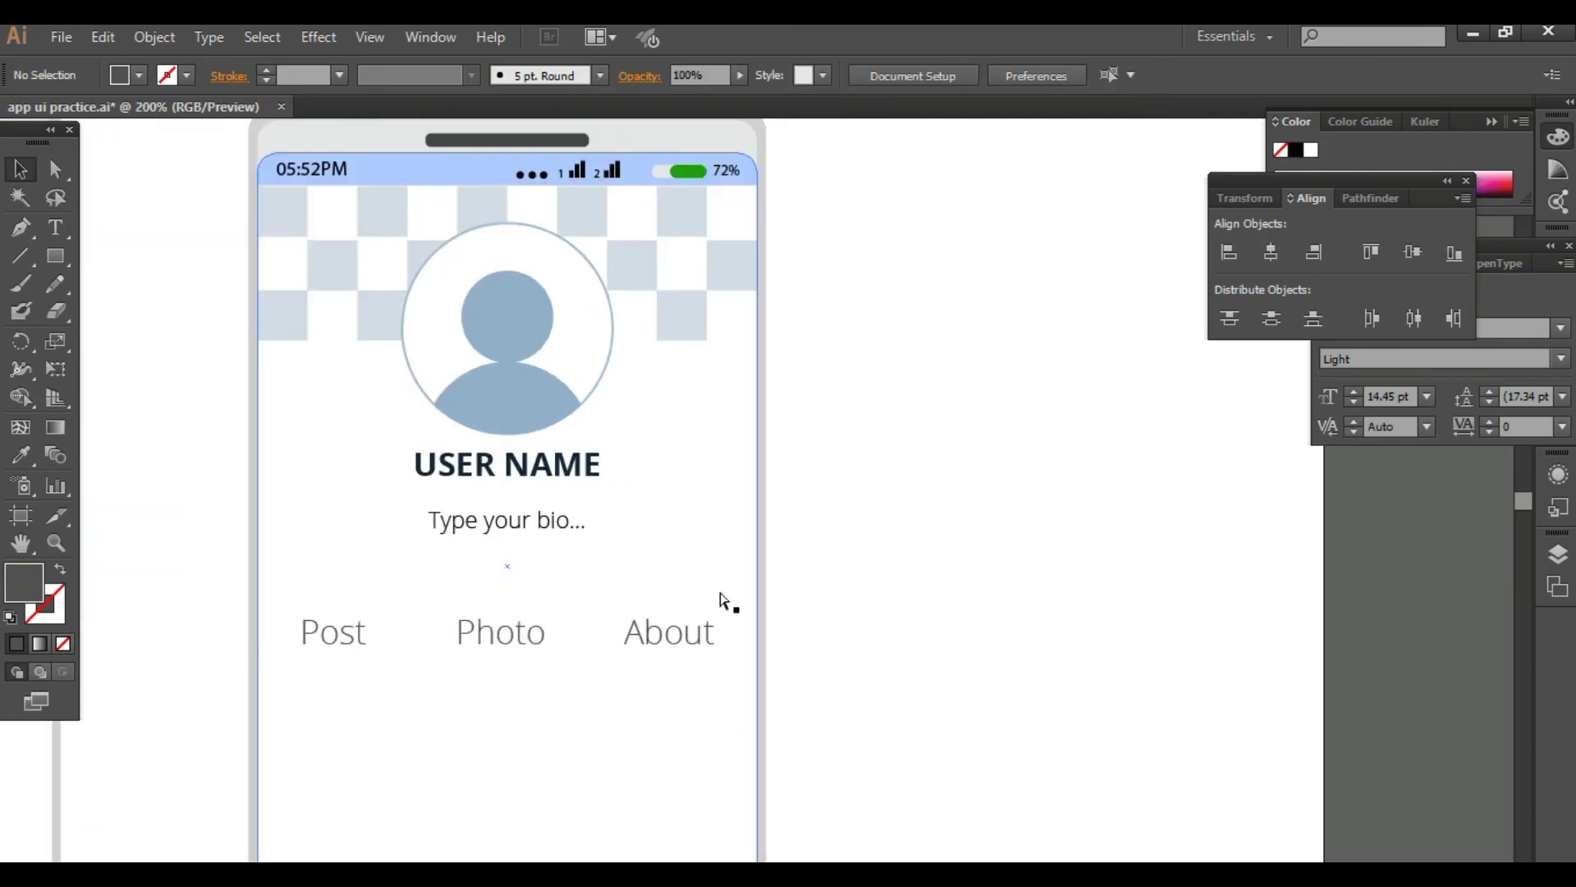
pyautogui.moveTo(626, 623); pyautogui.dragTo(702, 529)
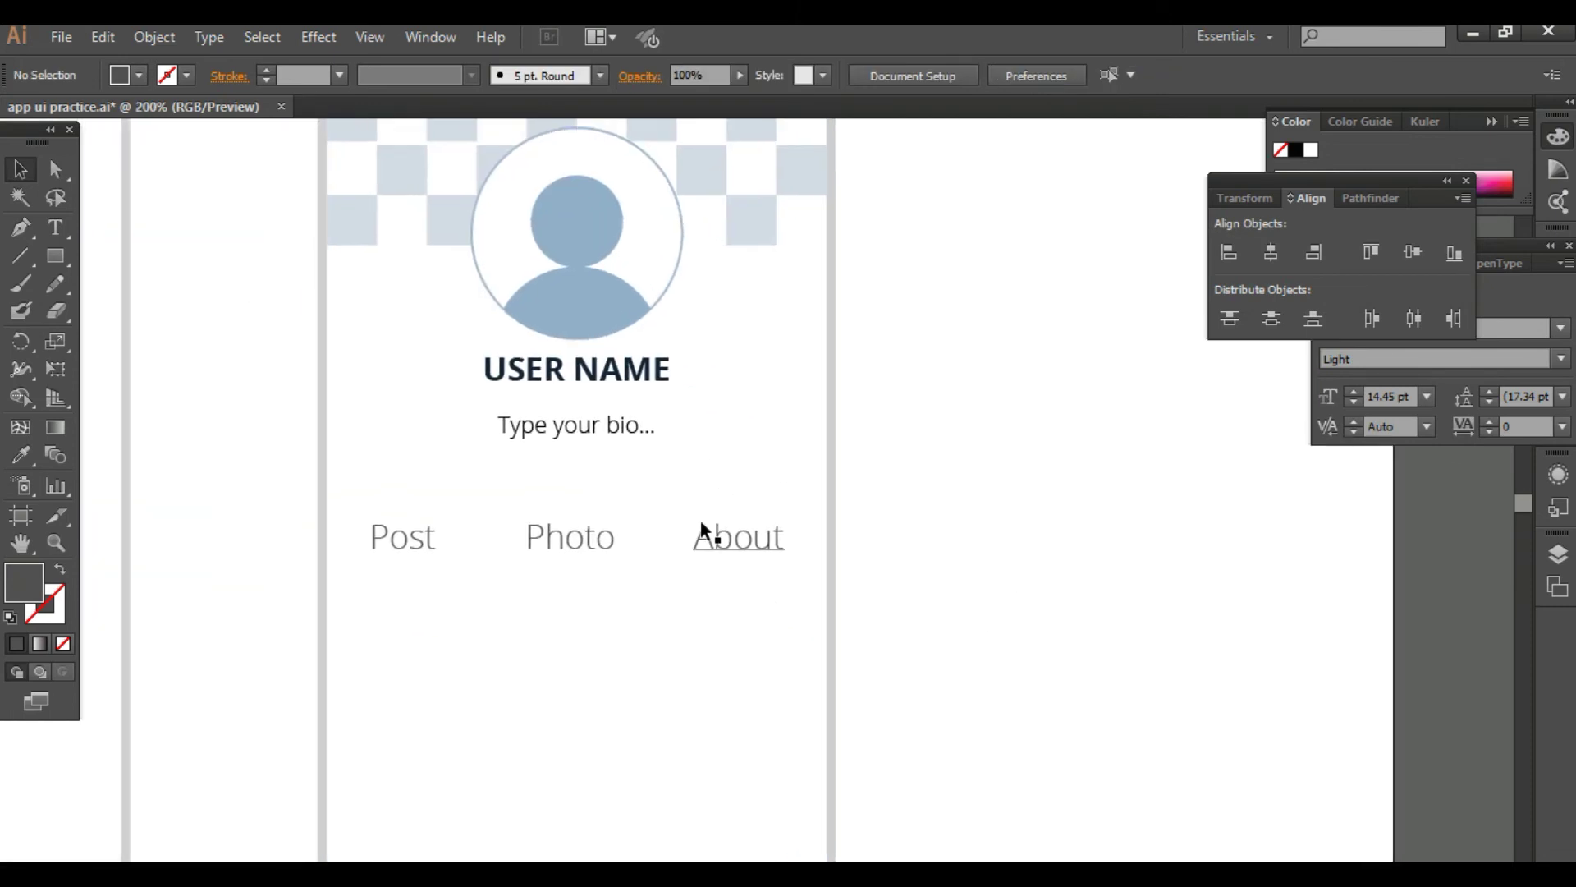
pyautogui.hotkey('ctrl', '-')
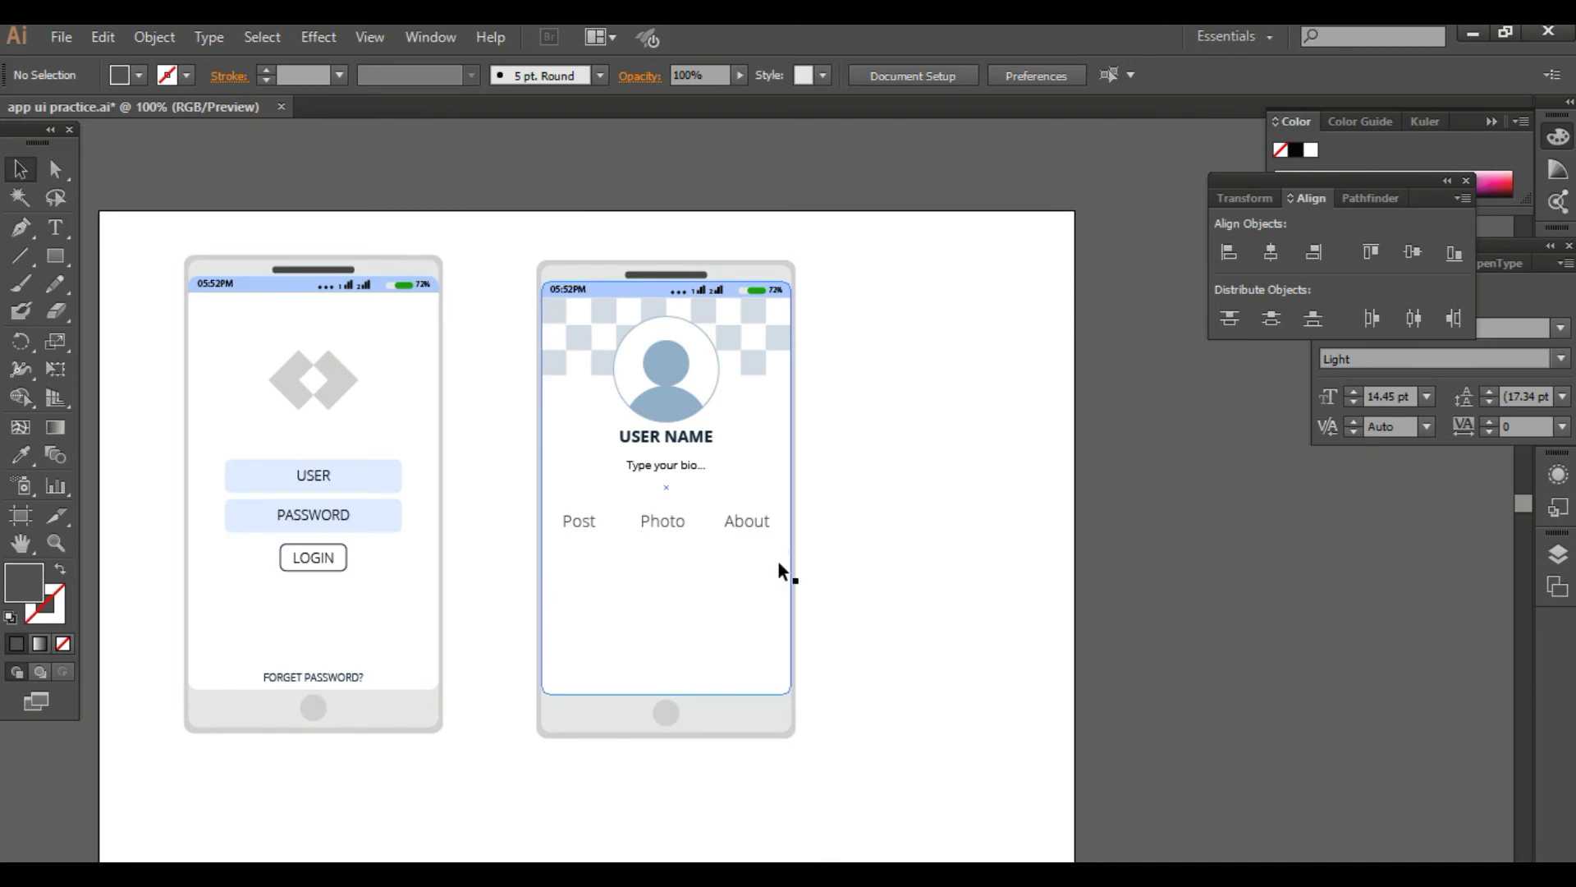
pyautogui.moveTo(928, 623); pyautogui.dragTo(908, 588)
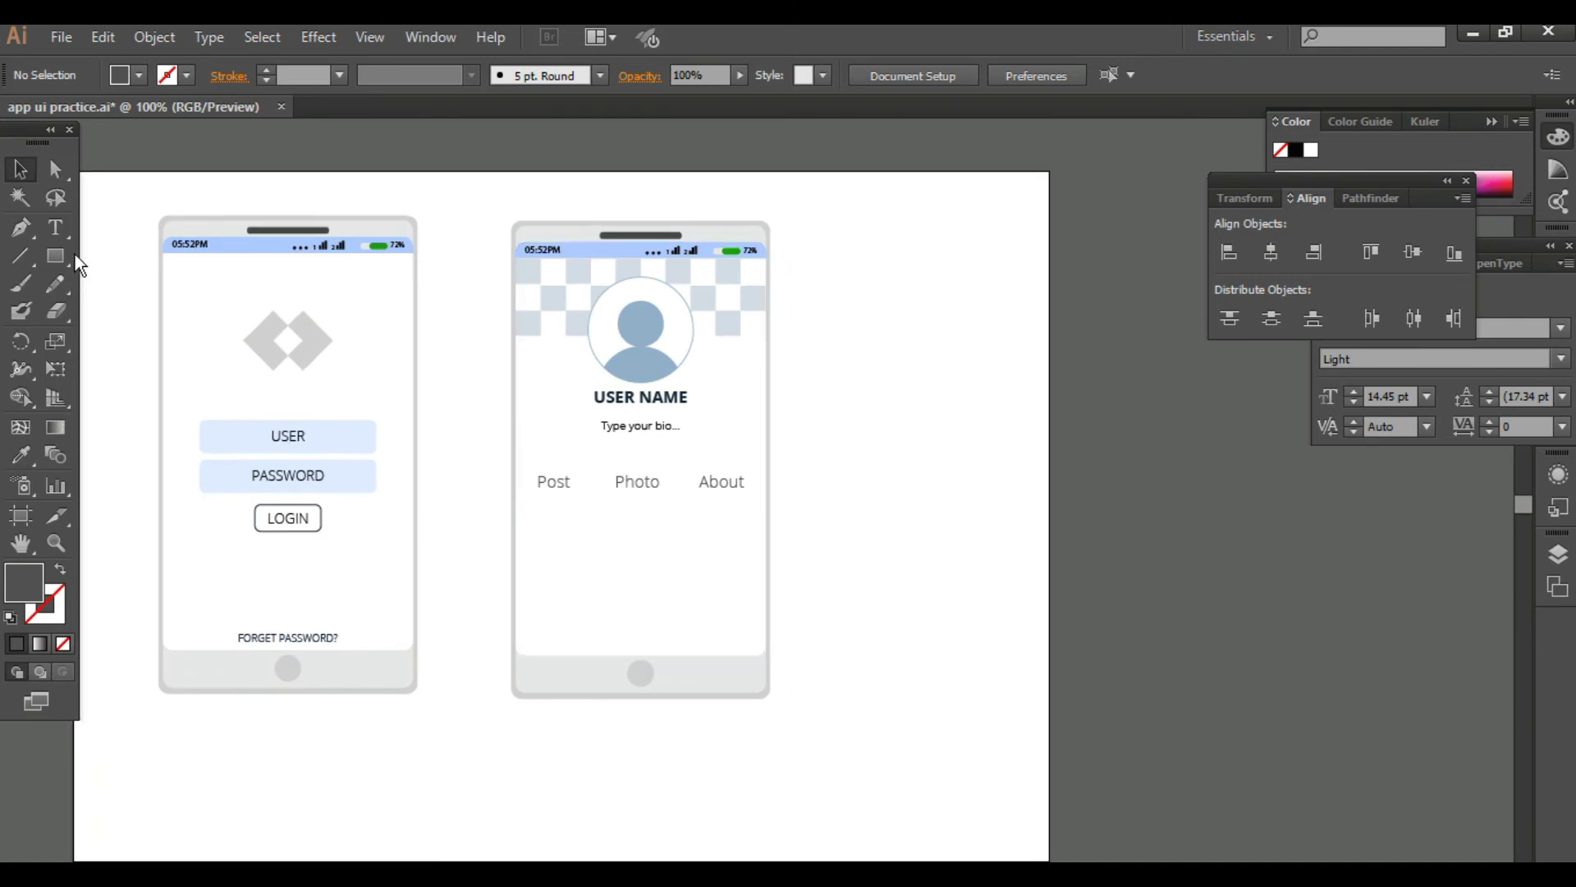
pyautogui.moveTo(55, 255); pyautogui.dragTo(278, 306)
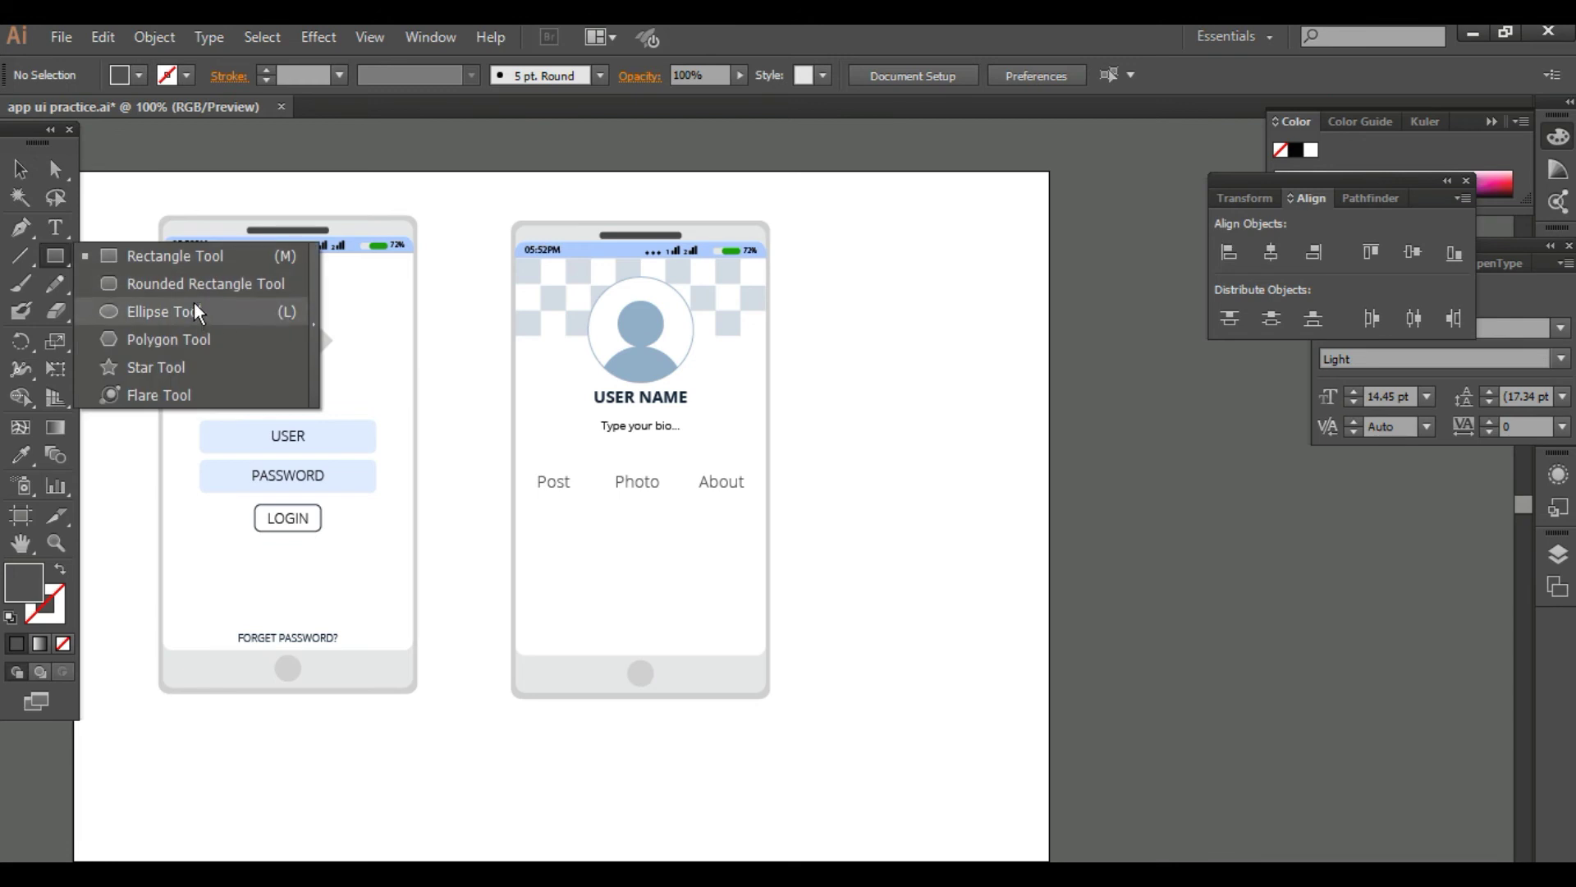
pyautogui.moveTo(194, 302); pyautogui.dragTo(189, 283)
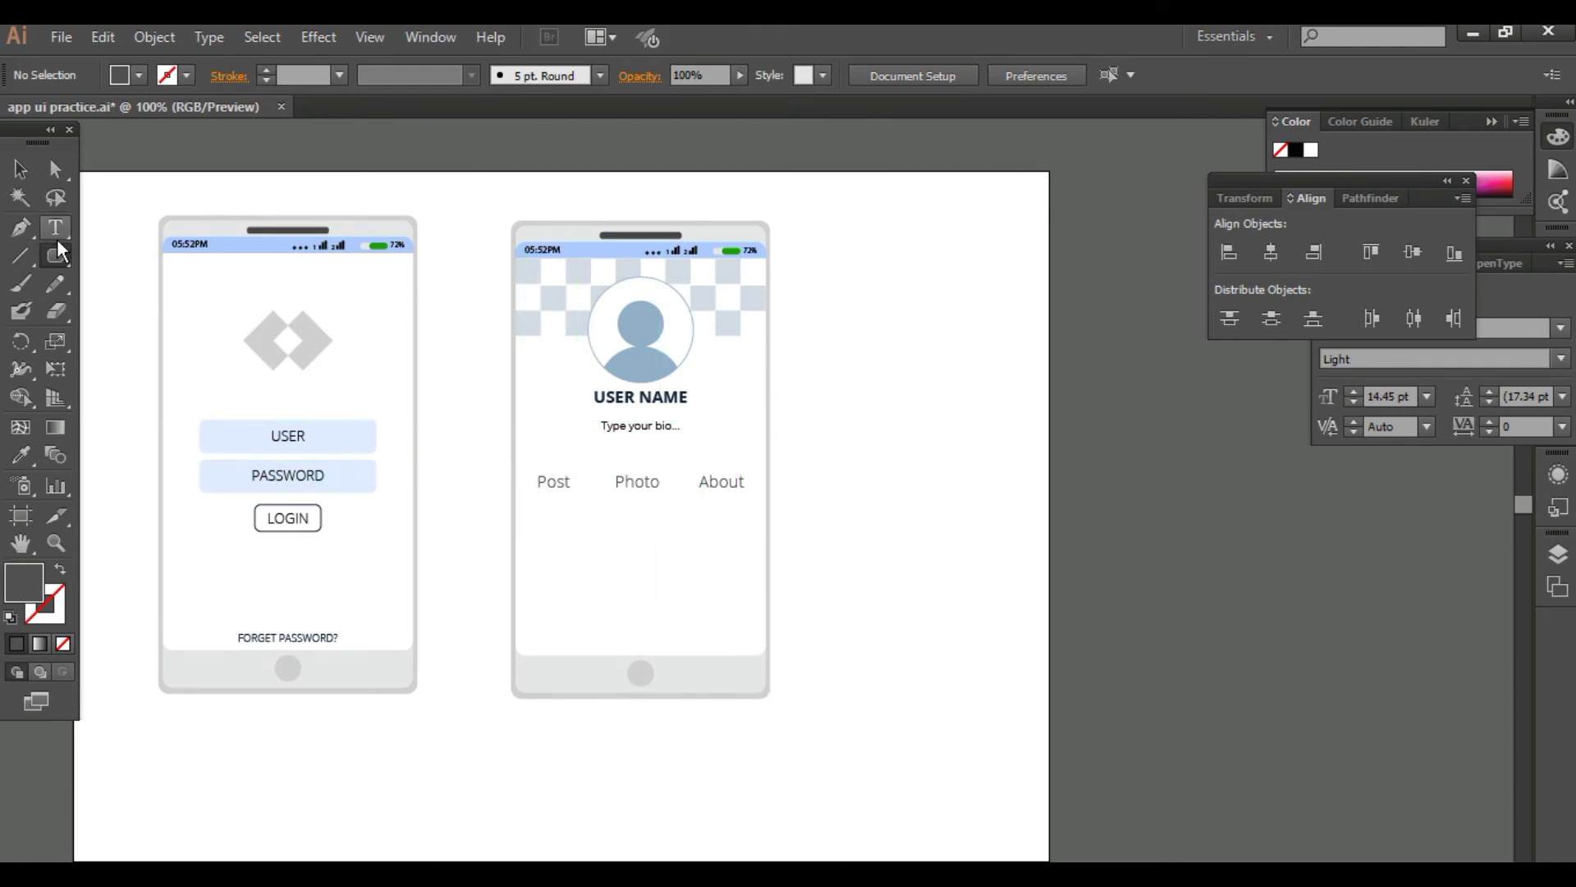
pyautogui.moveTo(58, 254); pyautogui.dragTo(146, 256)
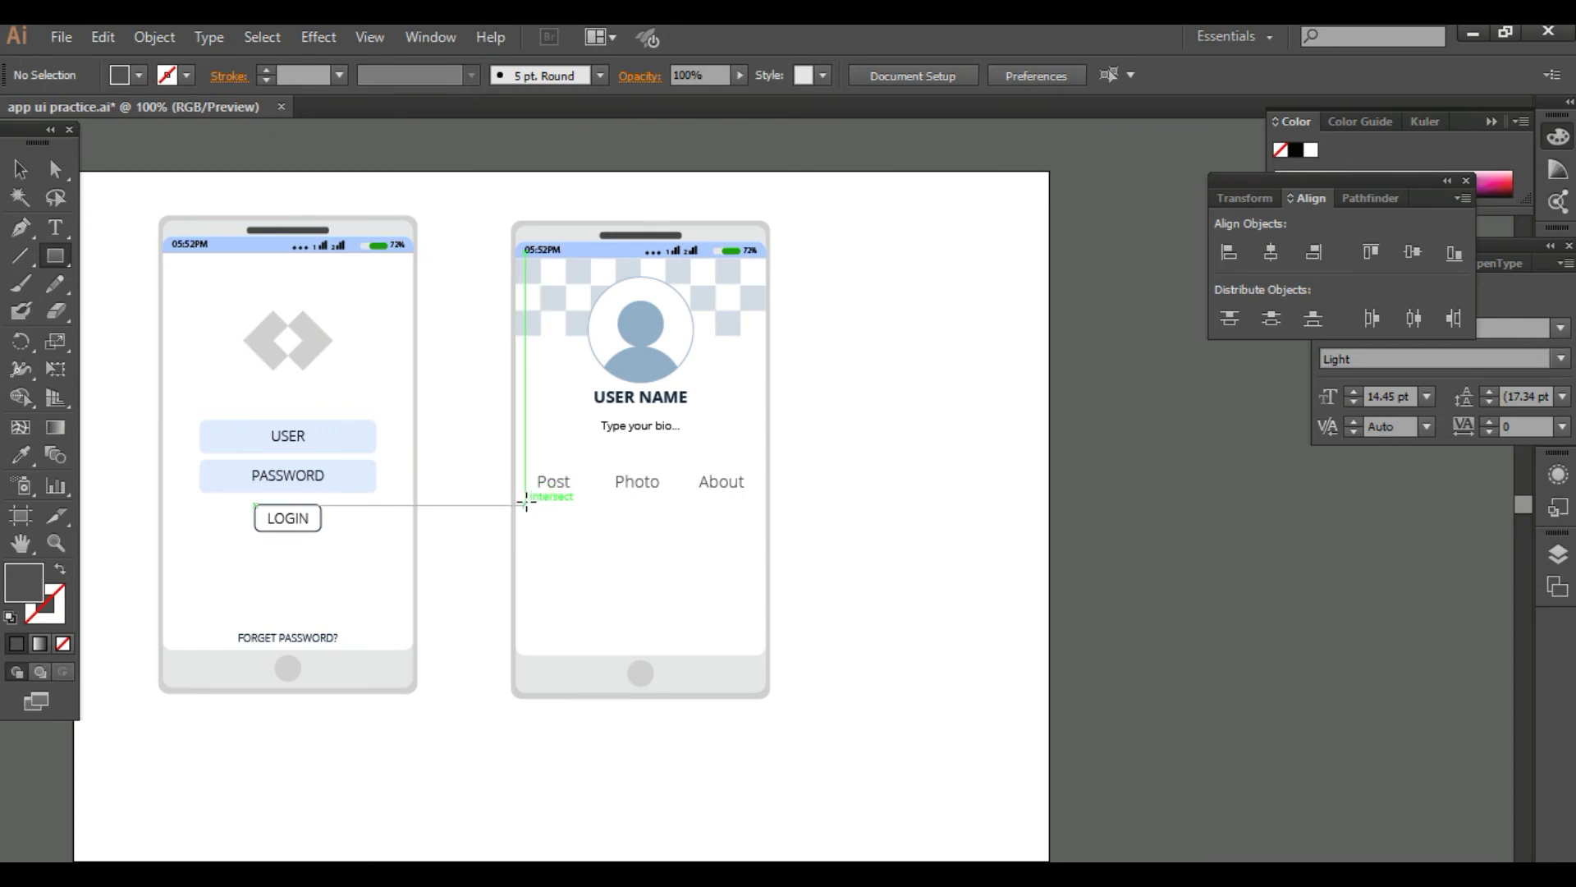
pyautogui.moveTo(525, 504); pyautogui.dragTo(753, 505)
pyautogui.hotkey('ctrl', 'z')
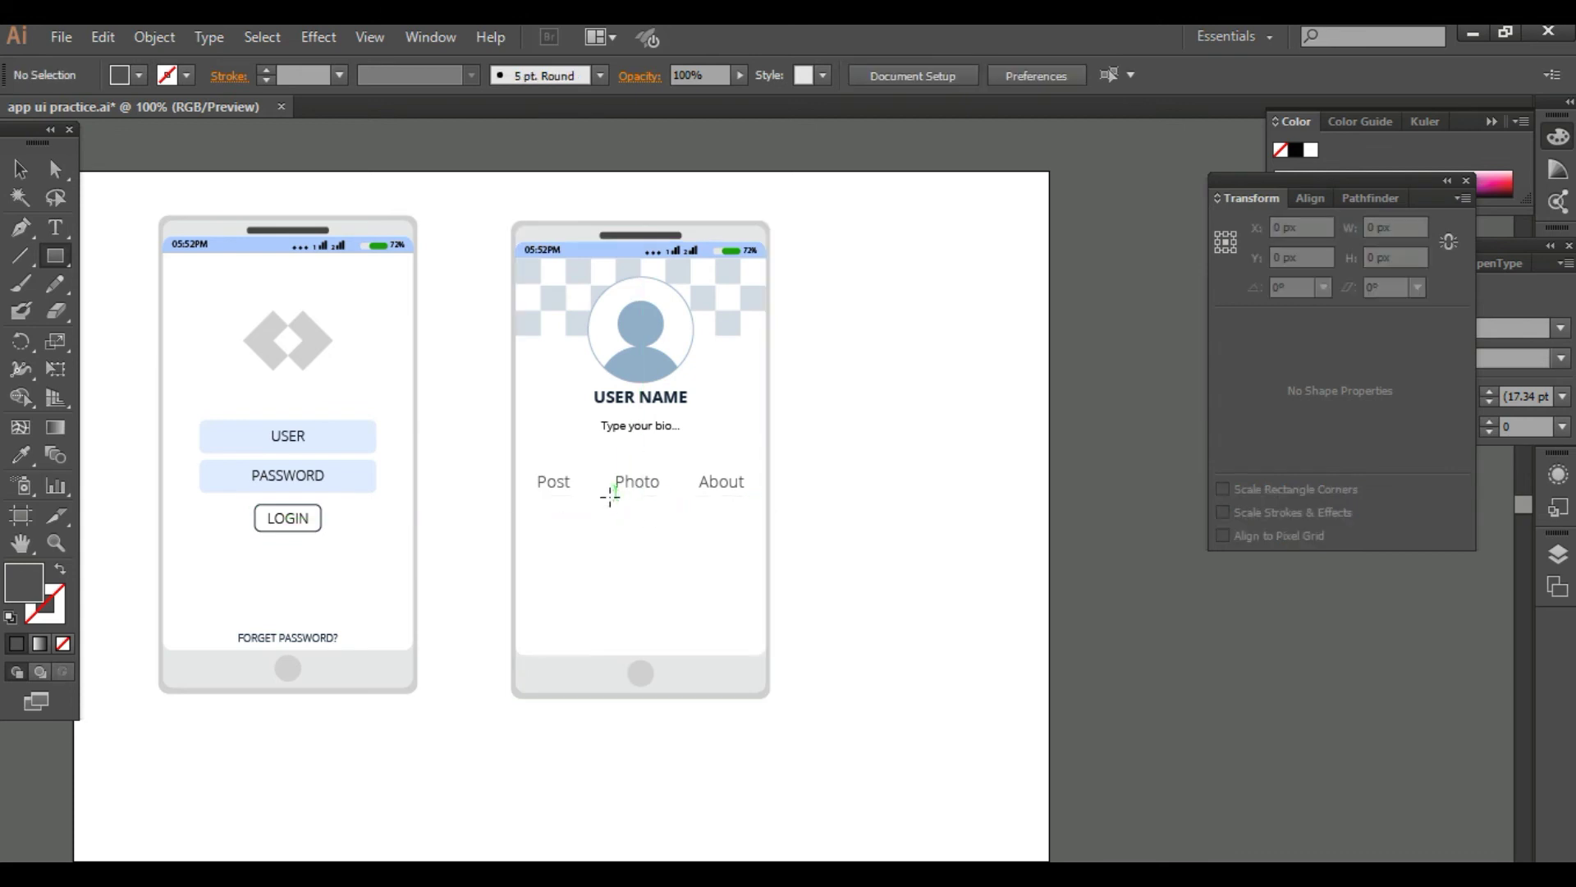
pyautogui.moveTo(600, 504); pyautogui.dragTo(679, 509)
pyautogui.press('v')
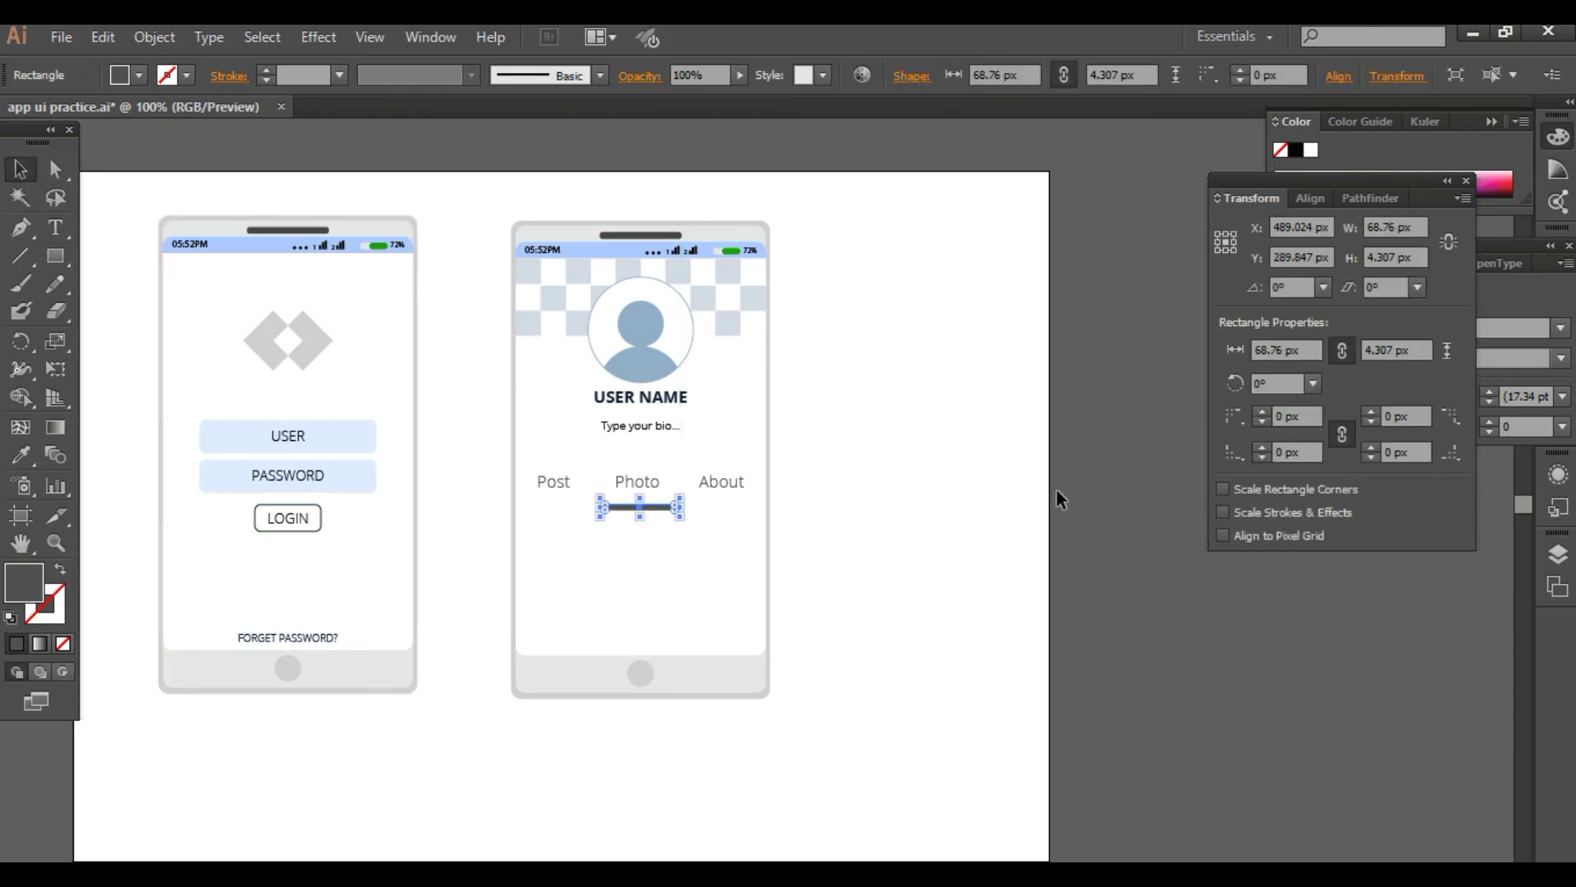
pyautogui.click(977, 506)
# Step: Draw a straight horizontal line about 186 px long through the bar beneath all three labels, with a gray 1 pt stroke and no fill
pyautogui.click(20, 227)
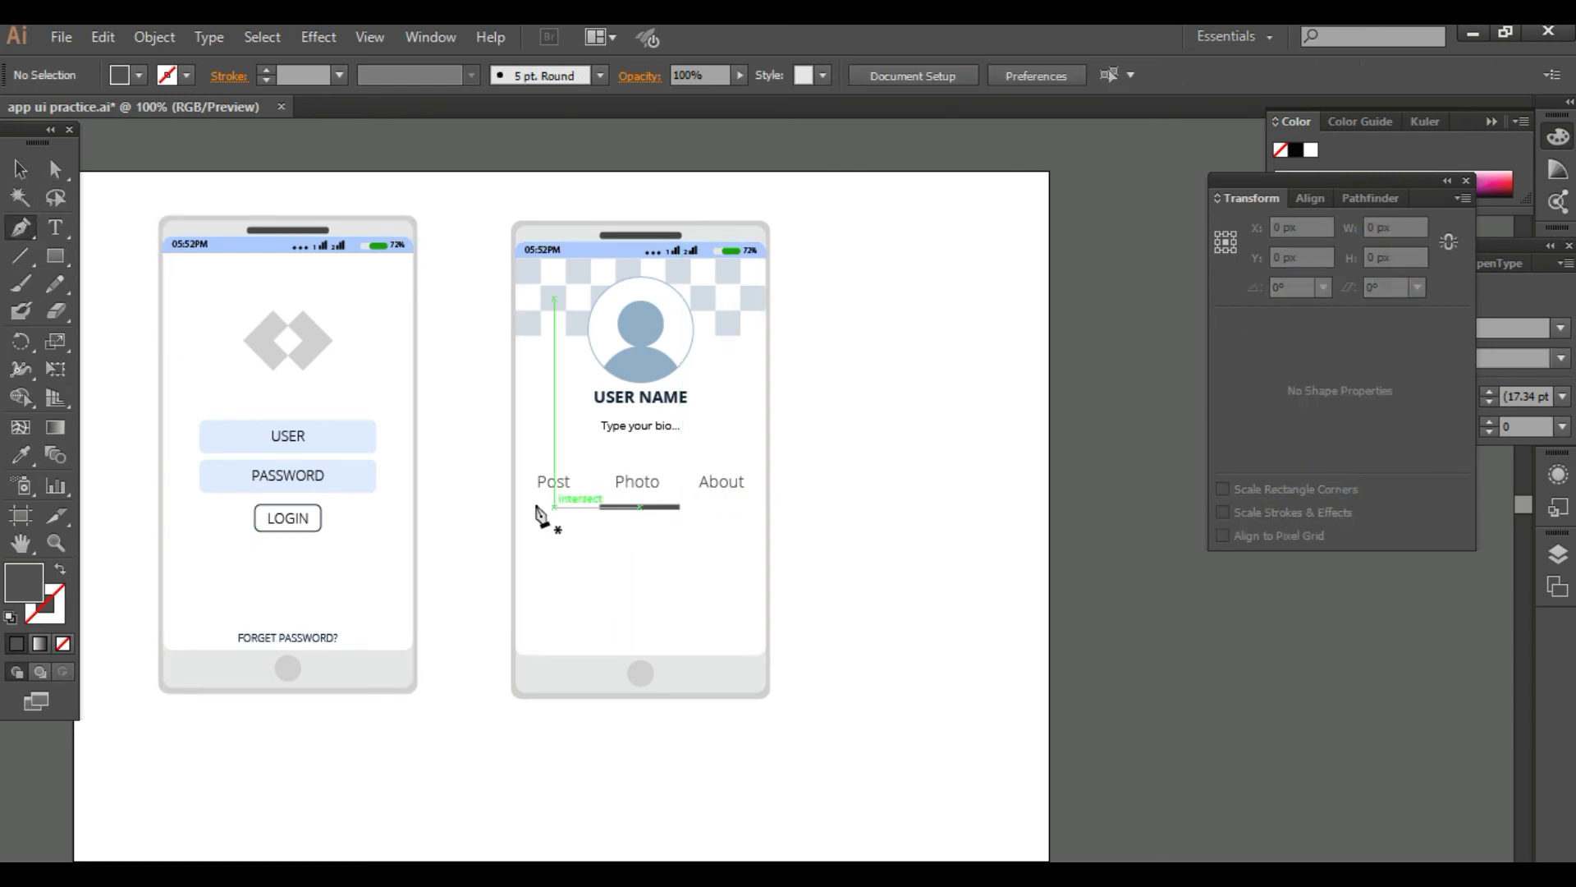
pyautogui.moveTo(537, 507); pyautogui.dragTo(748, 508)
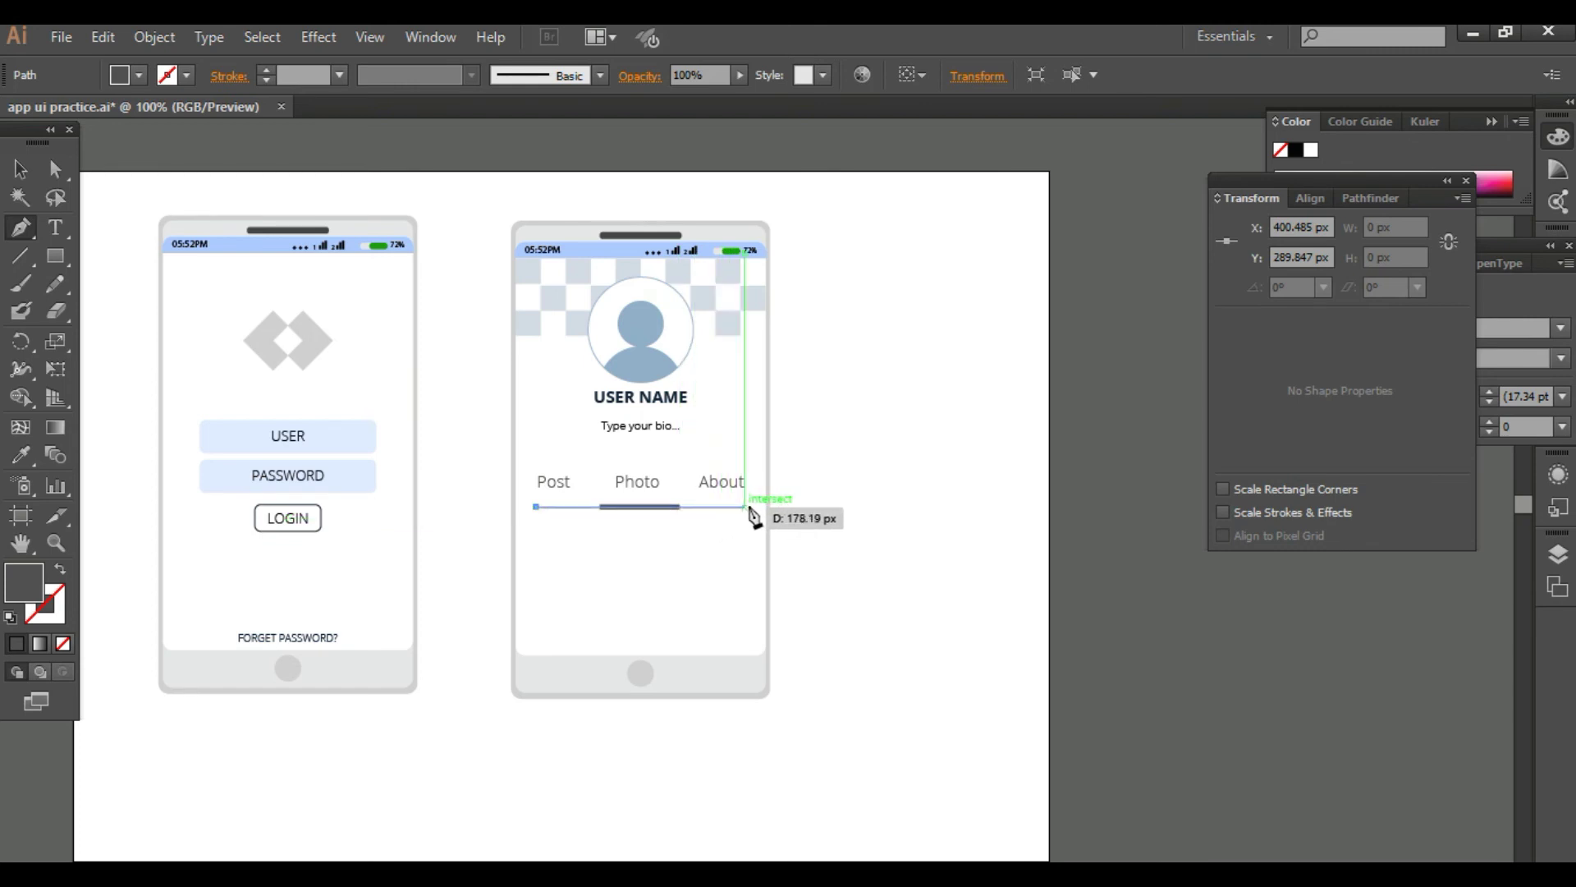
pyautogui.click(751, 507)
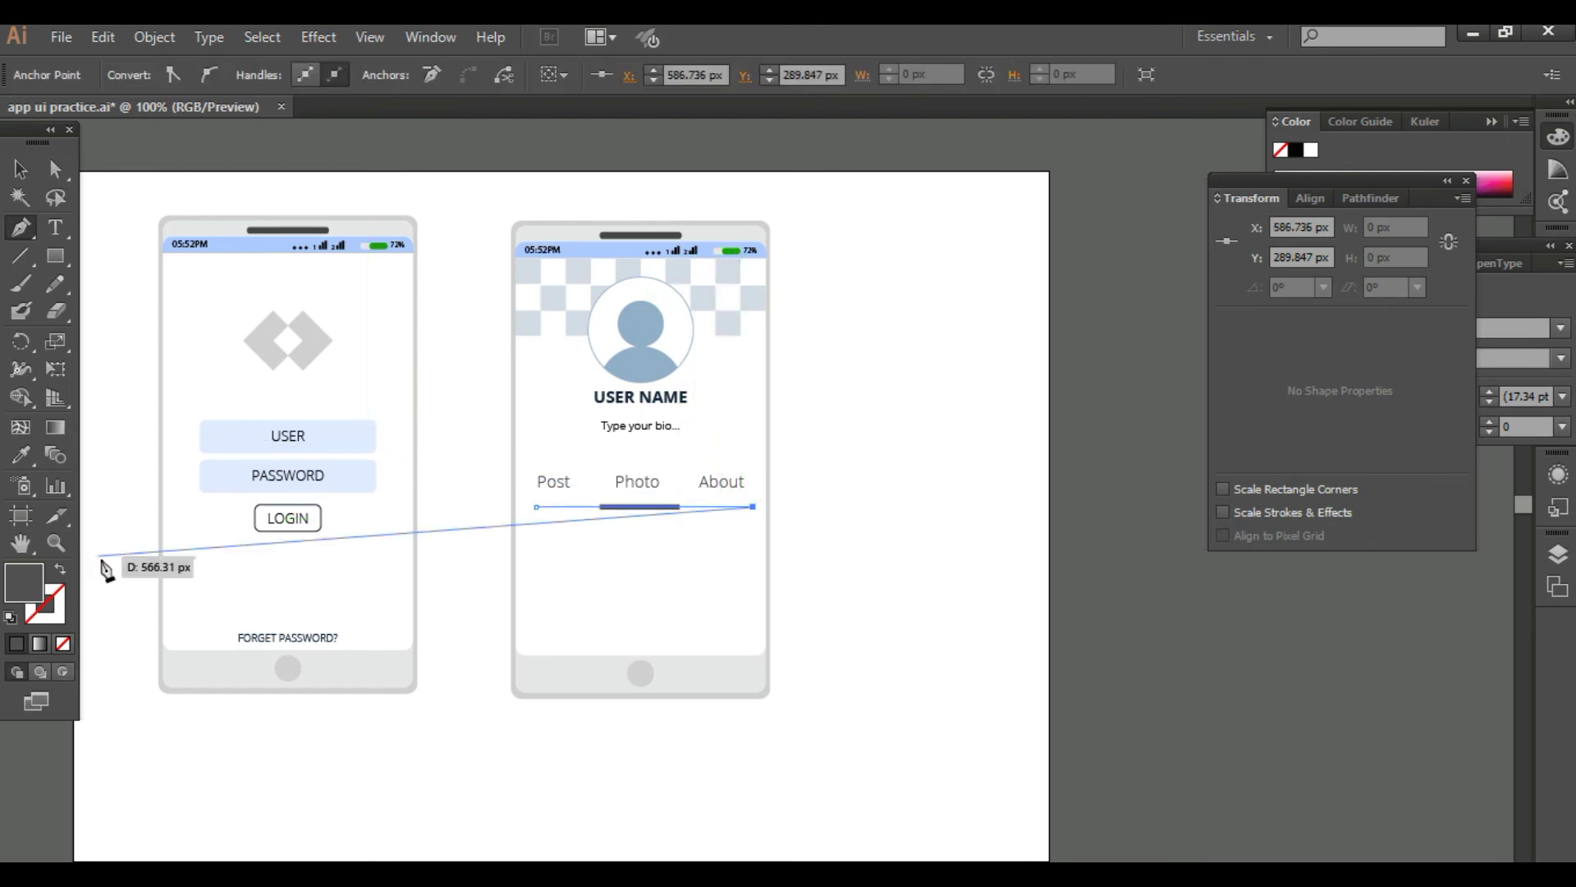
pyautogui.click(60, 568)
pyautogui.click(20, 169)
pyautogui.click(1027, 553)
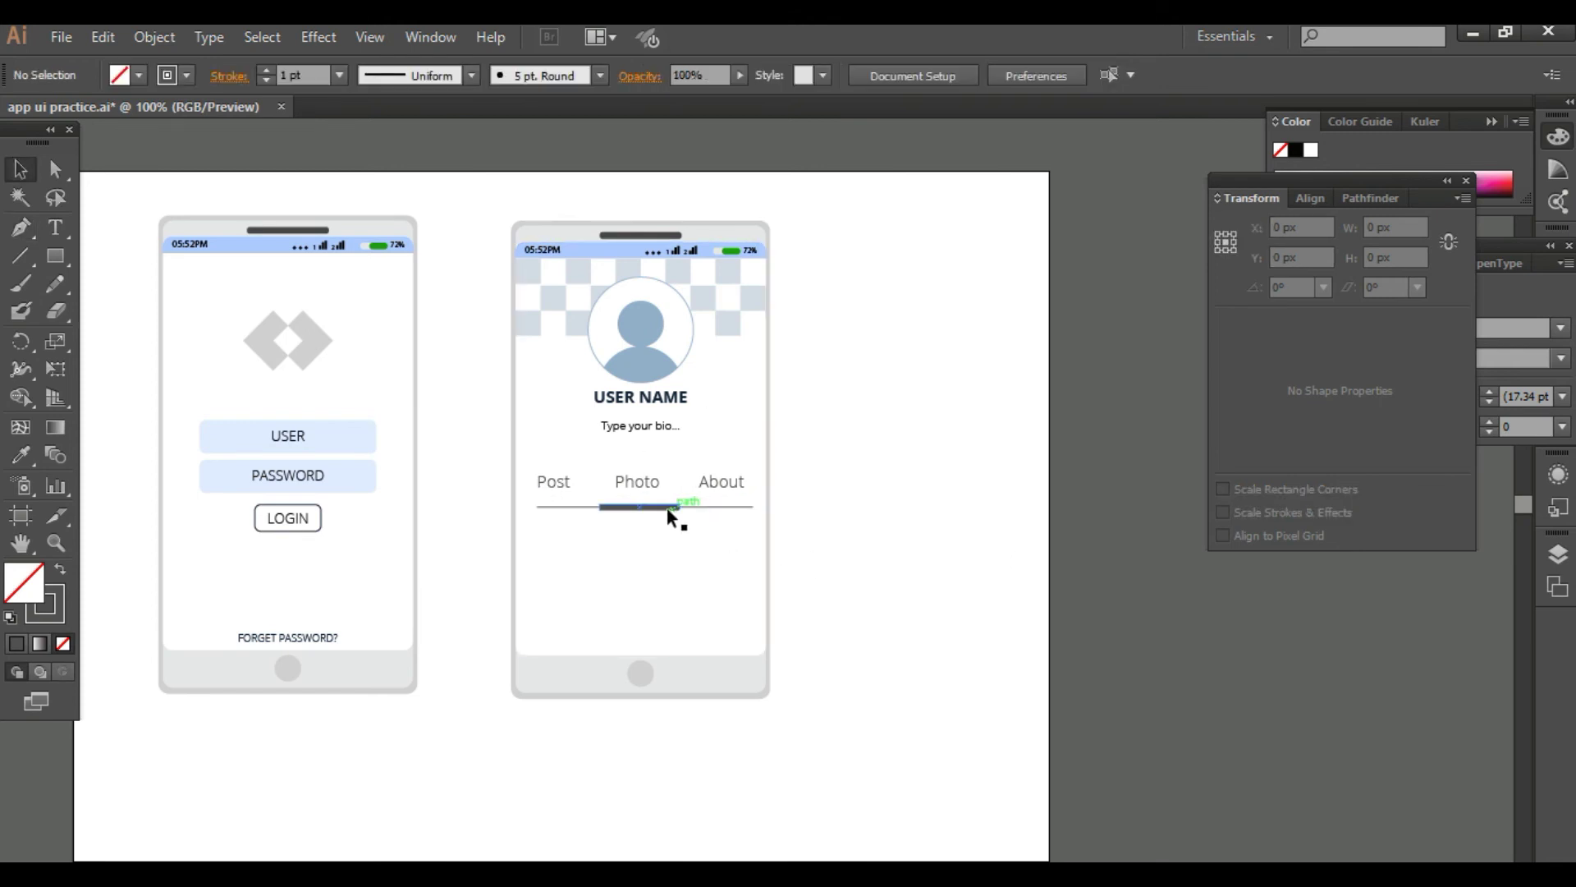
# Step: Align the thick bar and the thin line on their horizontal centers
pyautogui.click(666, 507)
pyautogui.keyDown('shift'); pyautogui.click(721, 506); pyautogui.keyUp('shift')
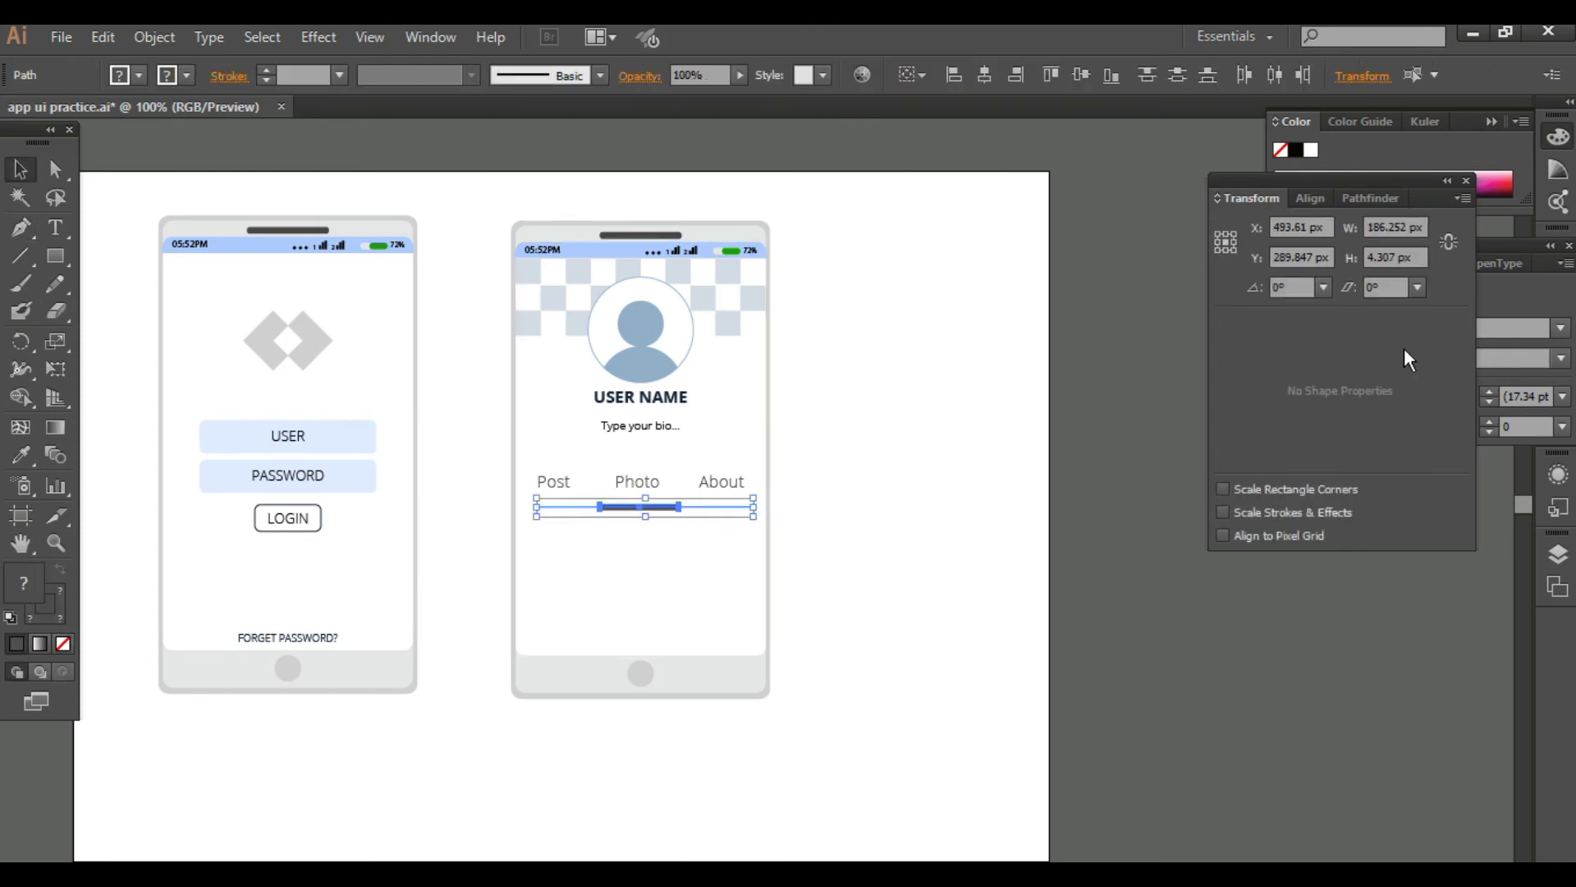
pyautogui.click(1353, 198)
pyautogui.click(1307, 198)
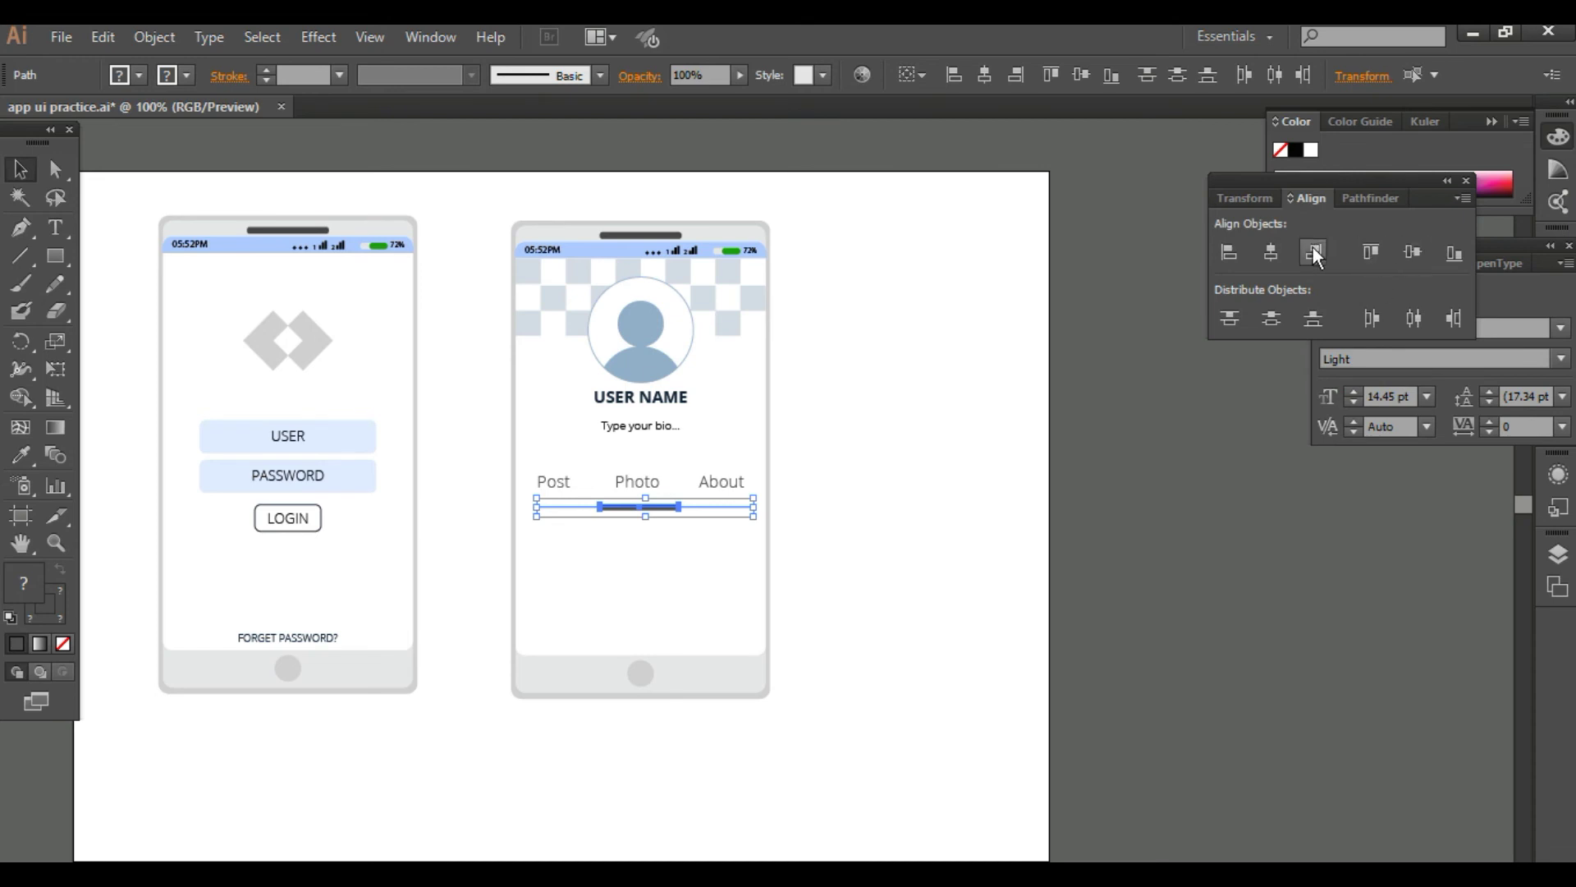
pyautogui.click(1277, 254)
pyautogui.click(875, 543)
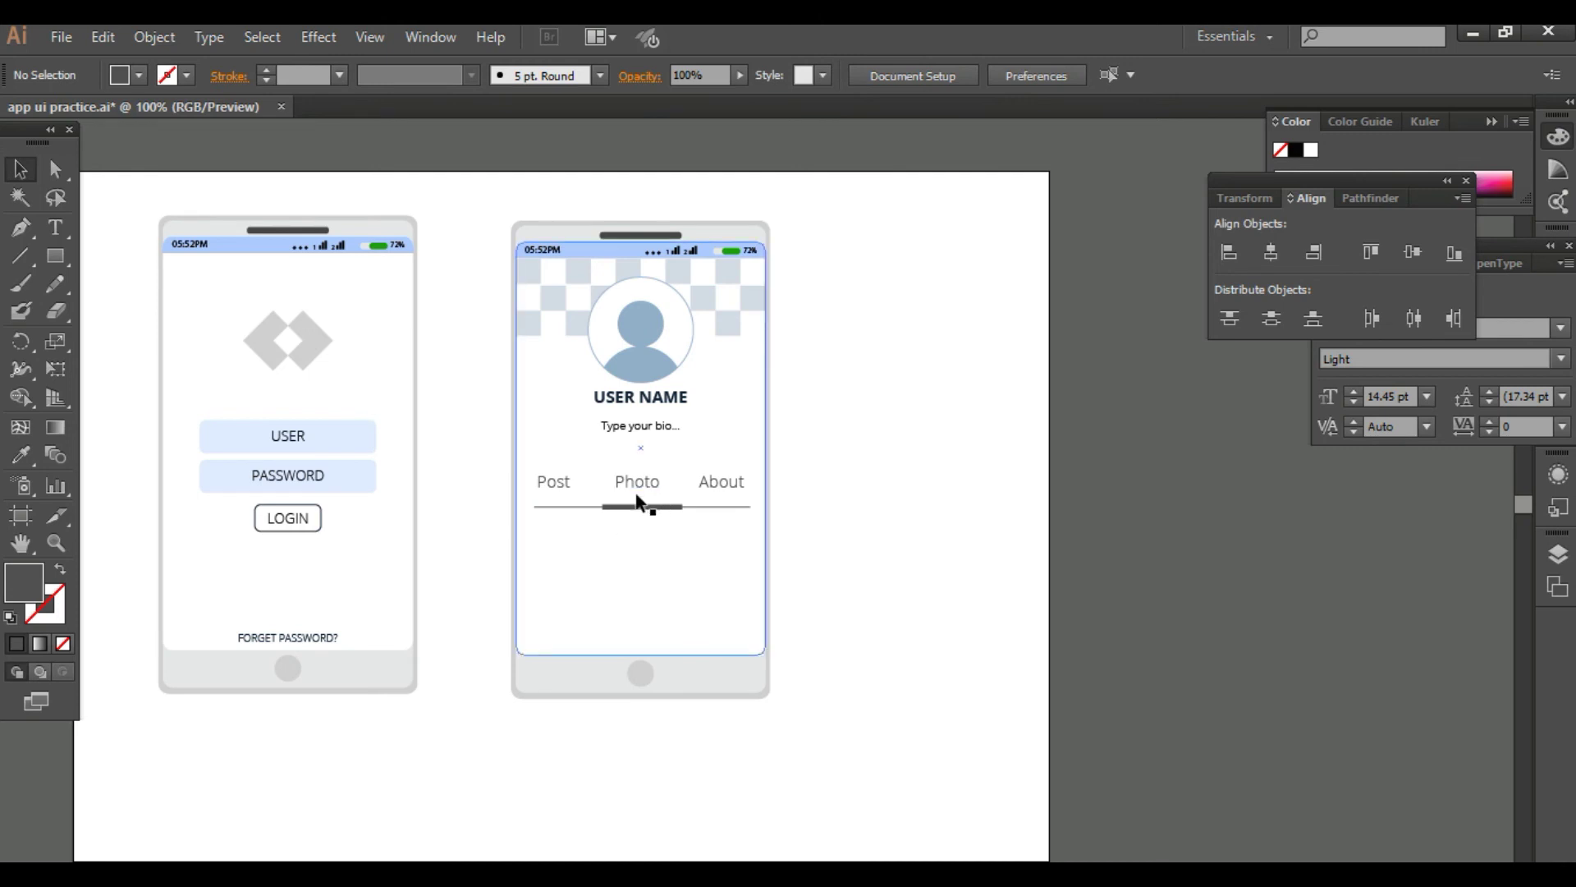
# Step: Move the thick bar left along the line until it sits under the Post label at the line's left end
pyautogui.moveTo(680, 507)
pyautogui.mouseDown()
pyautogui.moveTo(646, 510)
pyautogui.moveTo(687, 502)
pyautogui.mouseUp()
pyautogui.keyDown('shift'); pyautogui.click(665, 509); pyautogui.keyUp('shift')
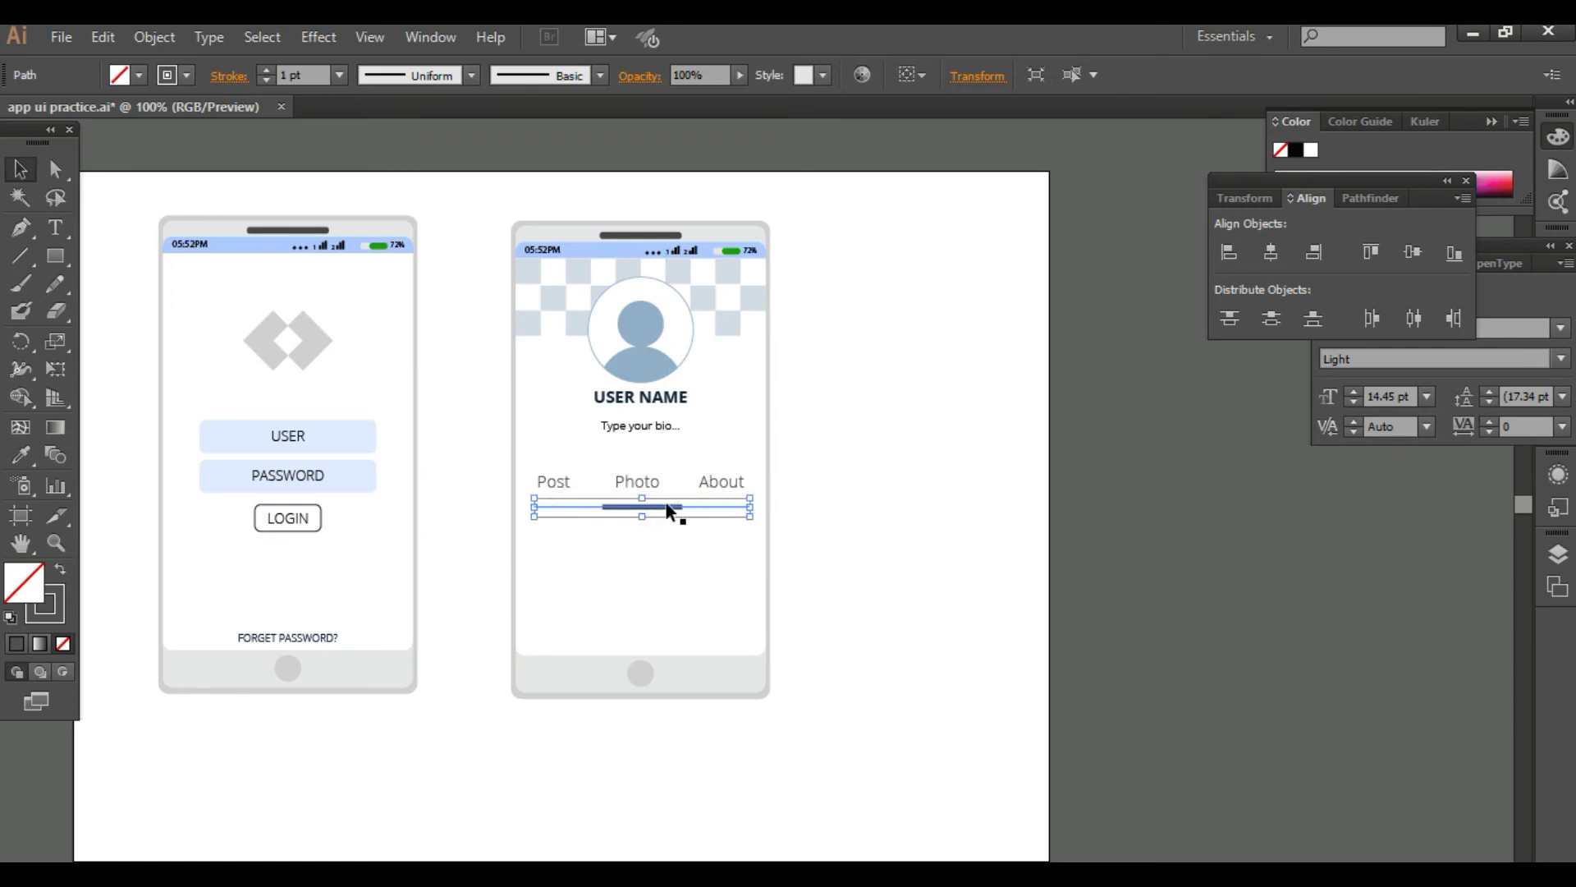
pyautogui.click(663, 508)
pyautogui.hotkey('shift', 'Left')
pyautogui.hotkey('shift', 'Left')
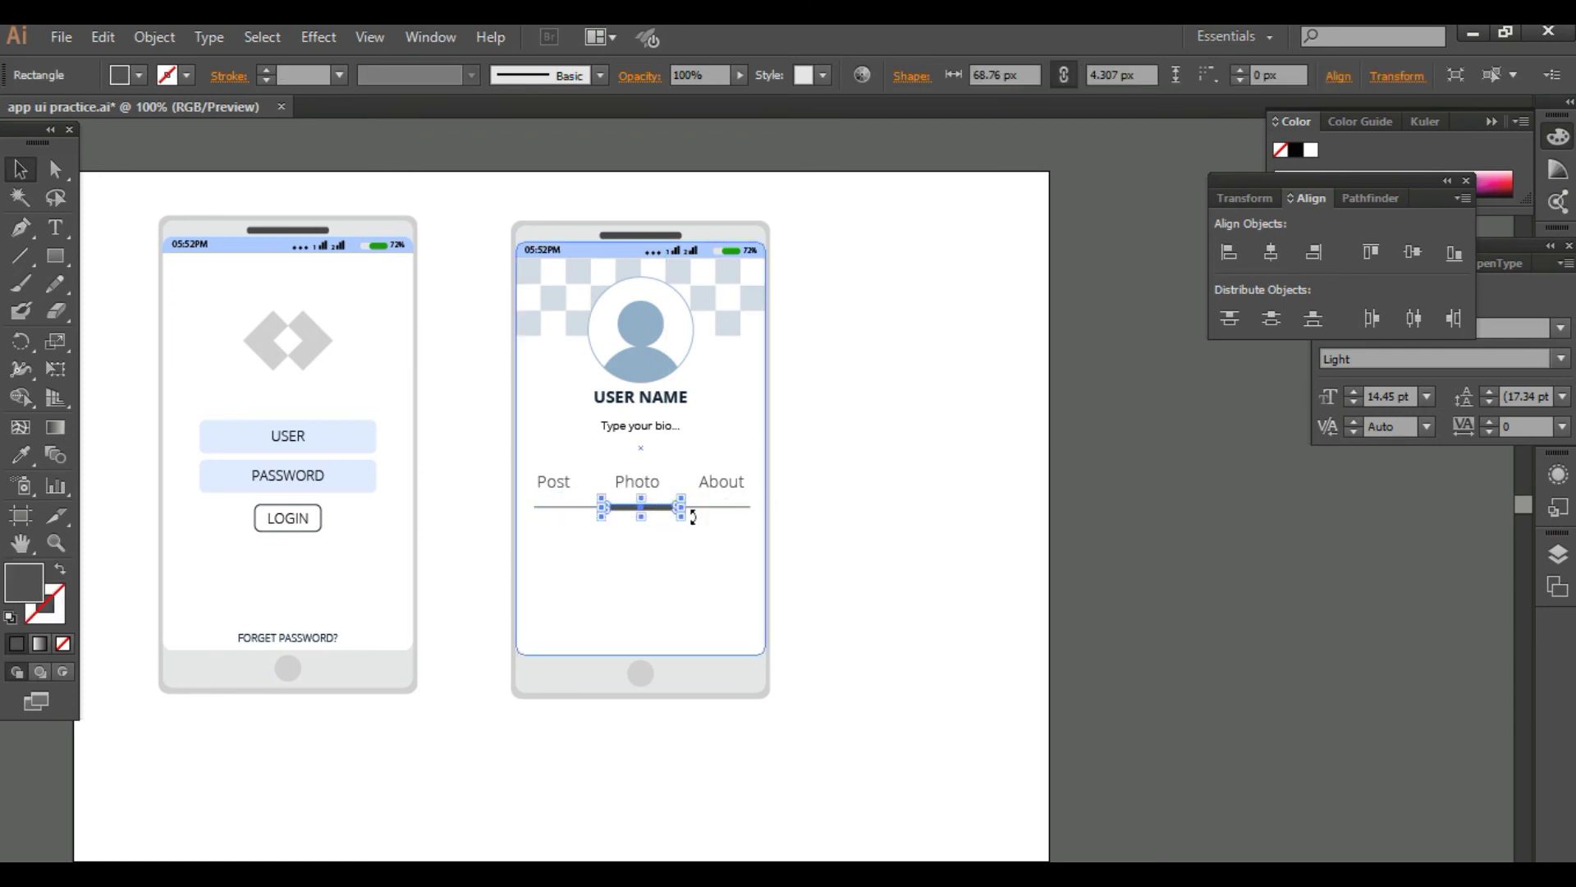
pyautogui.hotkey('shift', 'Left')
pyautogui.hotkey('shift', 'Left')
pyautogui.hotkey('shift', 'Left')
pyautogui.hotkey('shift', 'Left')
pyautogui.hotkey('shift', 'Left')
pyautogui.hotkey('shift', 'Left')
pyautogui.hotkey('shift', 'Left')
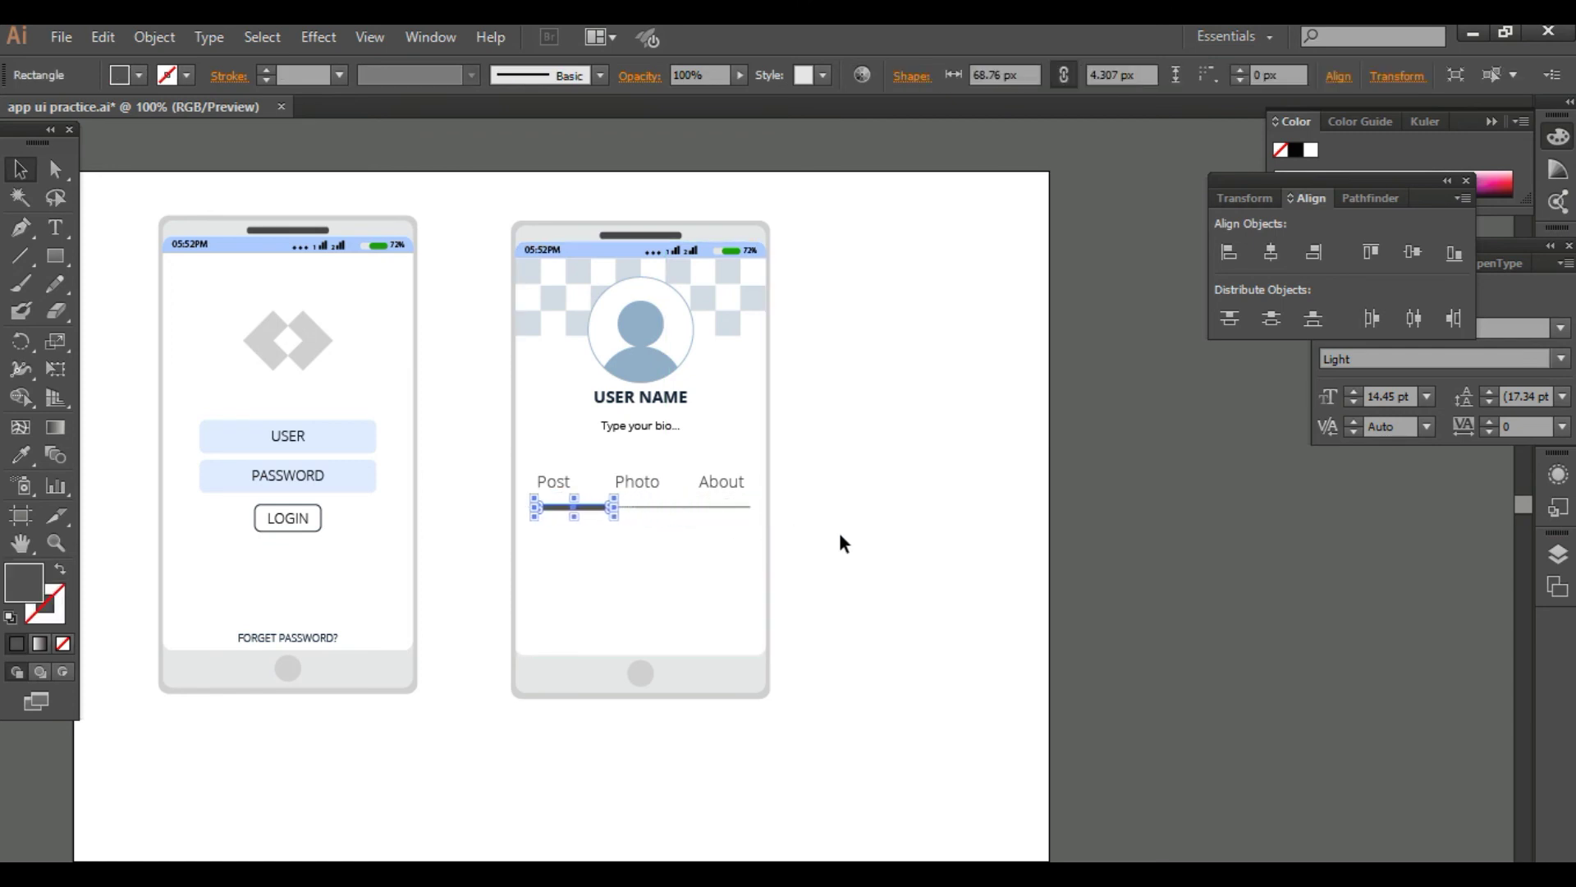
# Step: Try to reposition the thin line and the thick bar by hand beneath the tab labels, undoing the moves
pyautogui.click(839, 532)
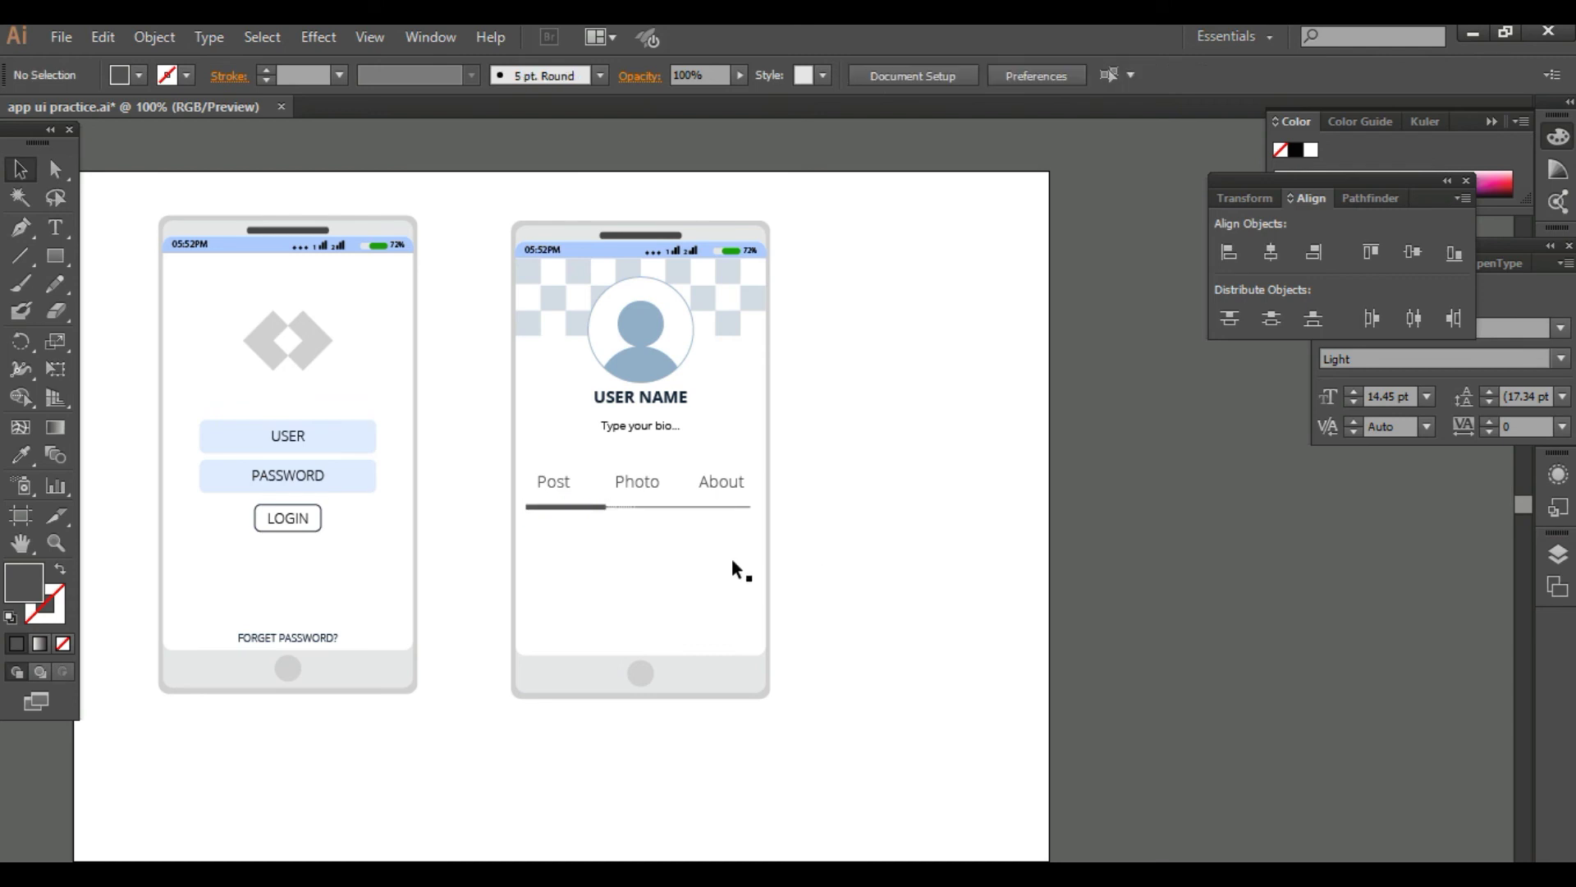
pyautogui.moveTo(575, 511); pyautogui.dragTo(534, 510)
pyautogui.click(940, 535)
pyautogui.click(580, 506)
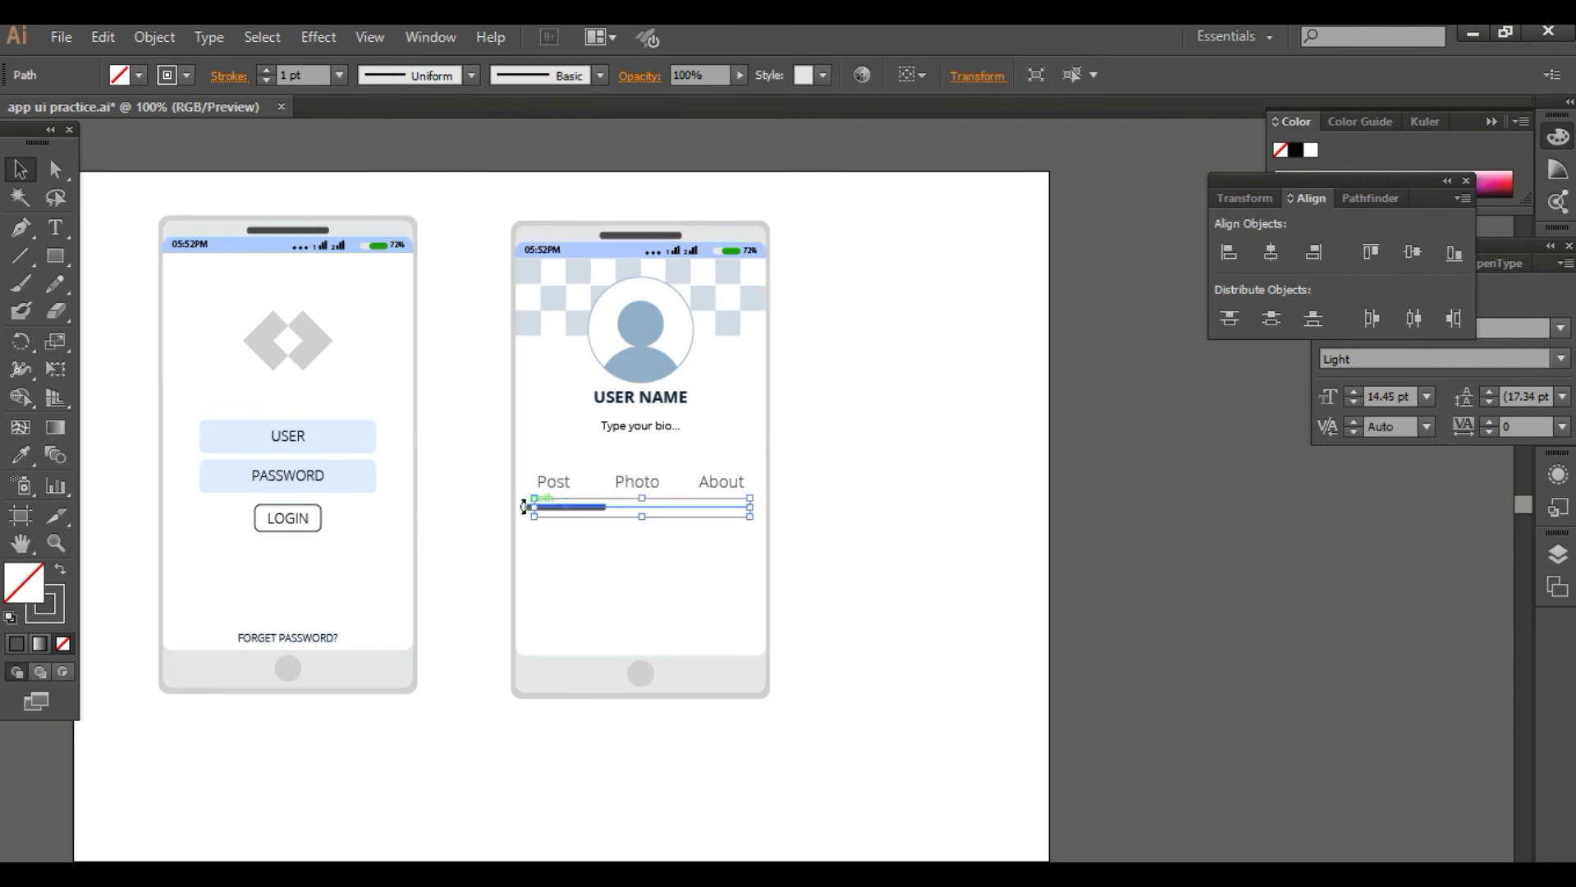
pyautogui.click(468, 511)
pyautogui.click(604, 512)
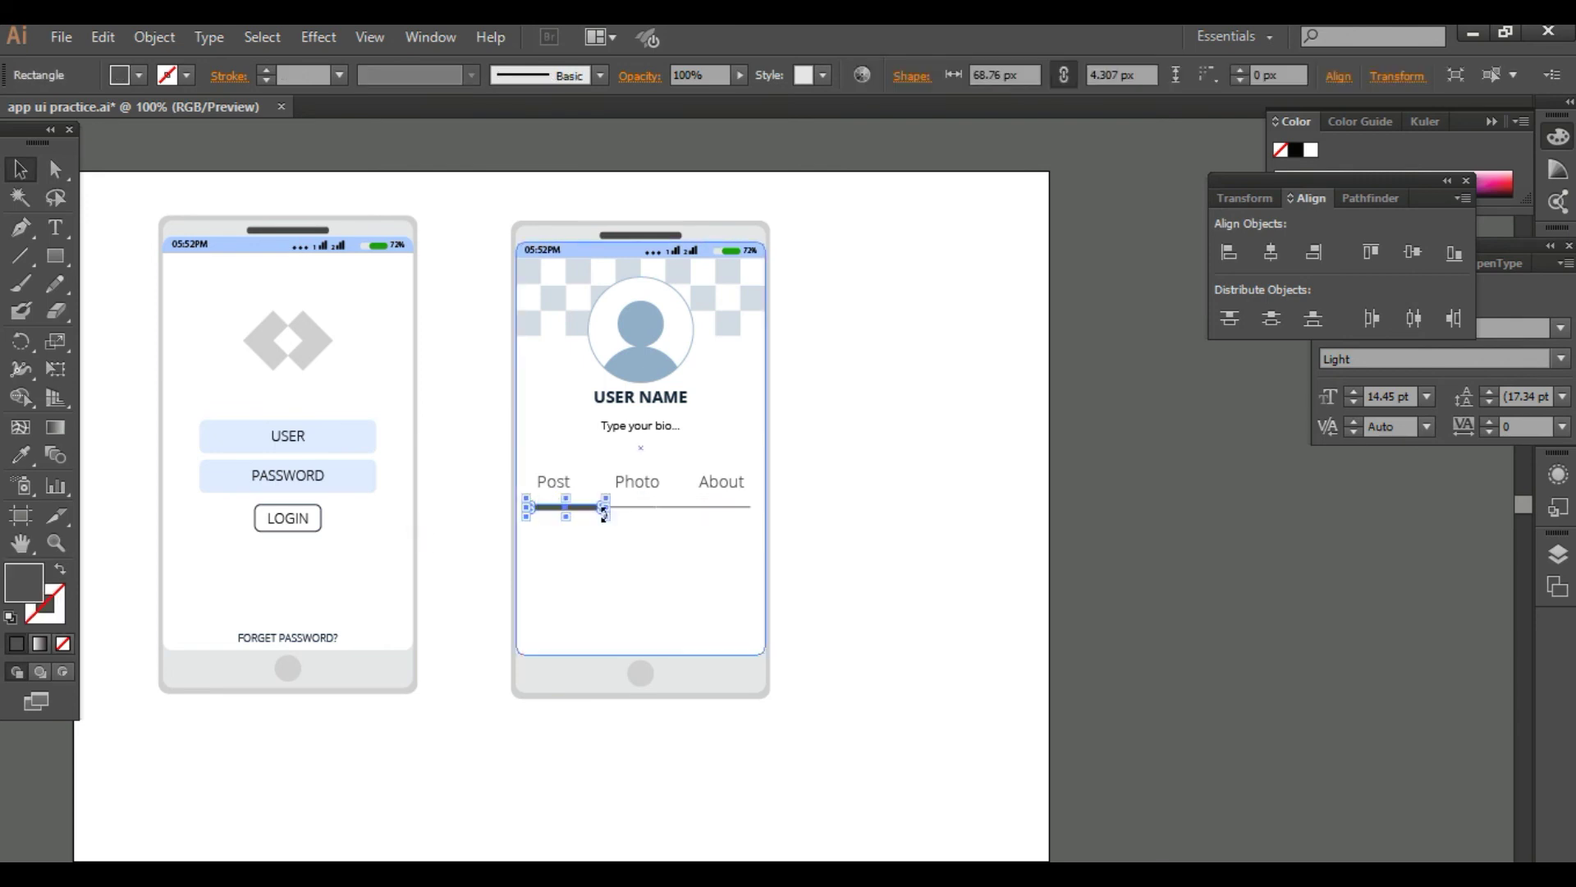
pyautogui.moveTo(616, 507); pyautogui.dragTo(736, 510)
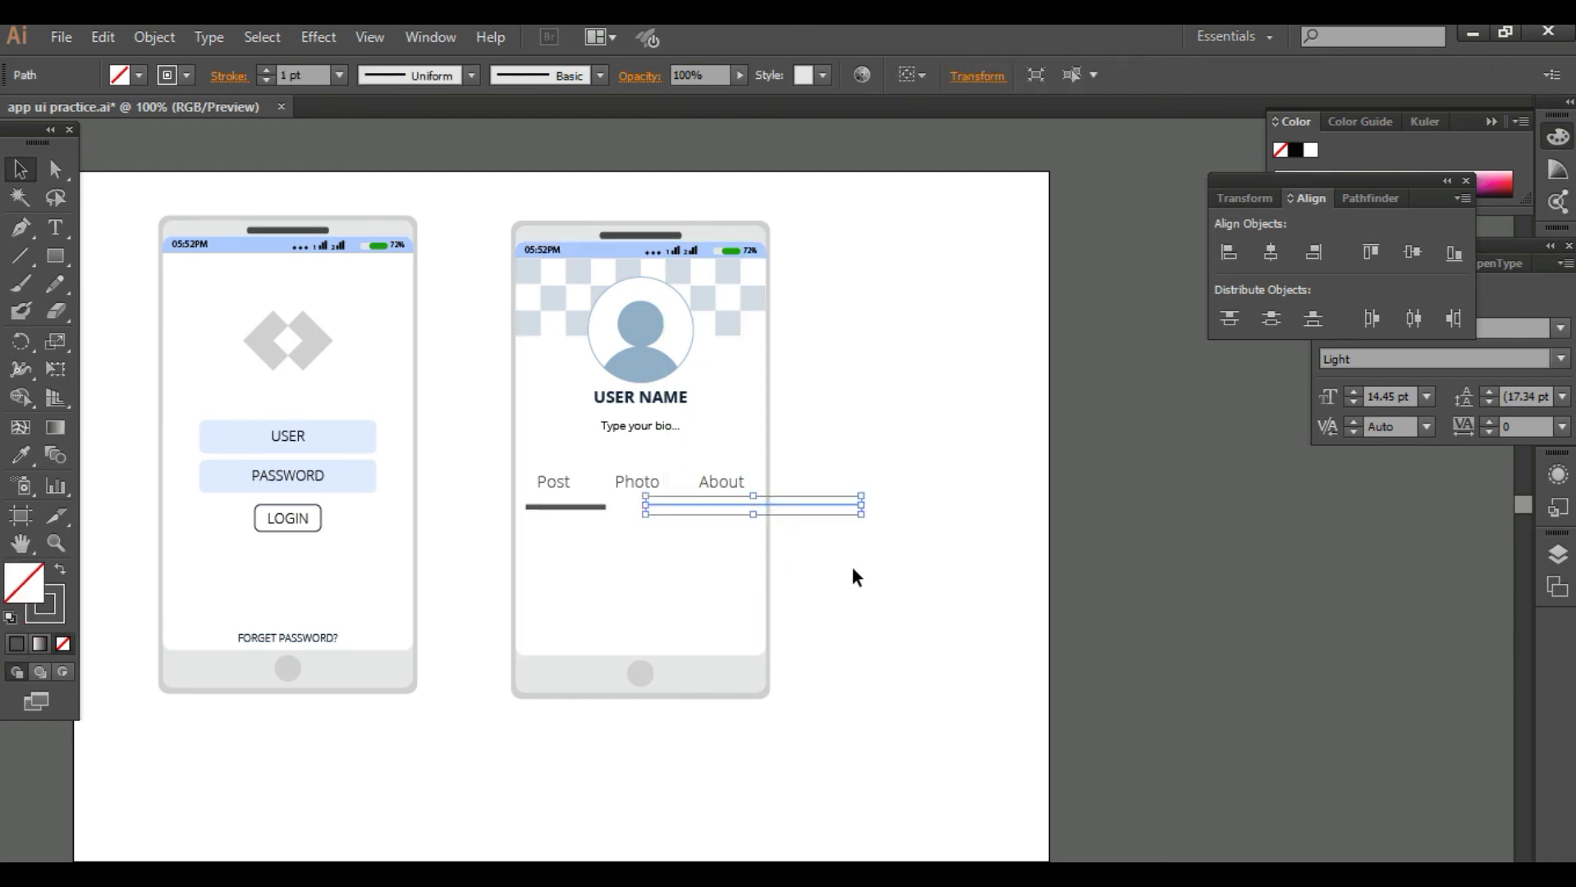
pyautogui.click(851, 566)
pyautogui.hotkey('ctrl', 'z')
pyautogui.hotkey('ctrl', '=')
pyautogui.hotkey('ctrl', '=')
pyautogui.hotkey('ctrl', '=')
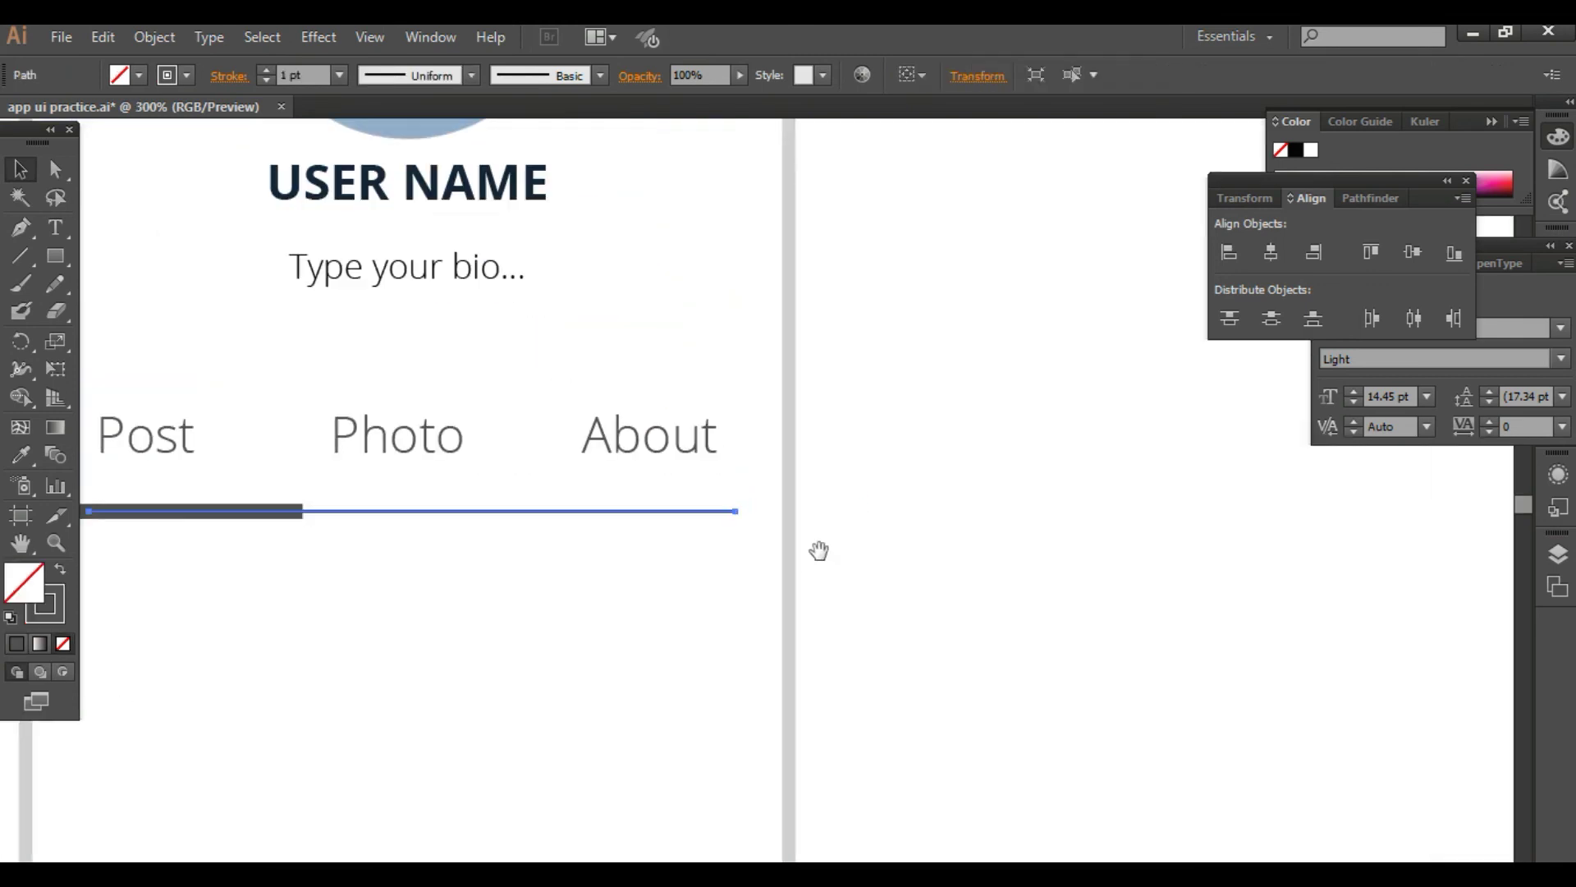
pyautogui.moveTo(528, 687); pyautogui.dragTo(728, 728)
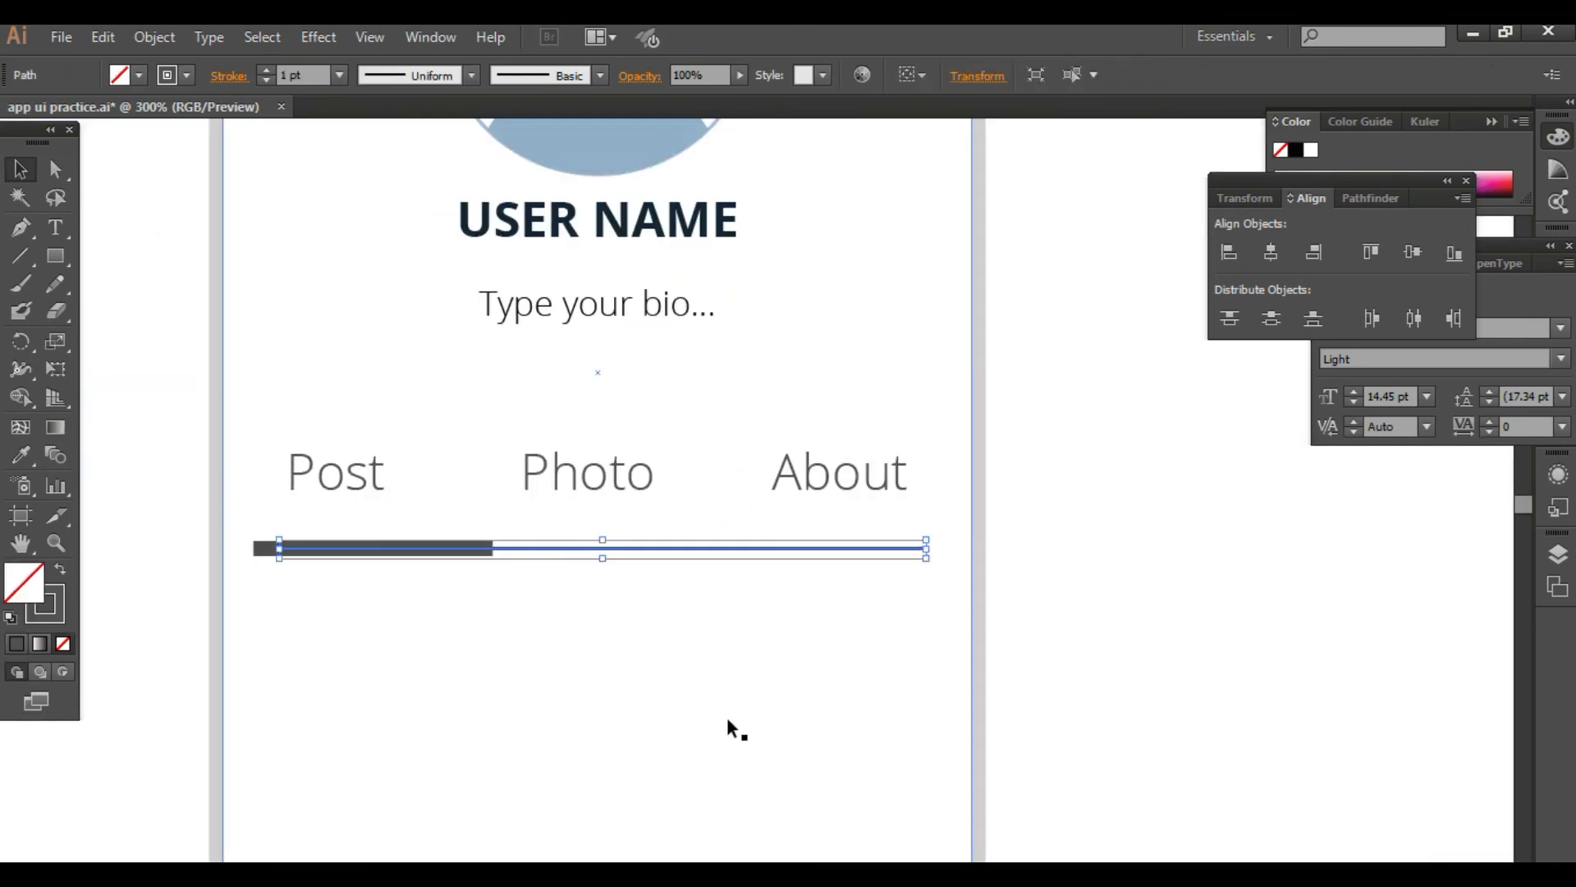
pyautogui.click(460, 555)
pyautogui.moveTo(429, 553); pyautogui.dragTo(345, 588)
pyautogui.hotkey('ctrl', 'z')
pyautogui.click(175, 593)
# Step: Nudge the thick bar right along the thin line until it sits beneath the About label at the line's right end
pyautogui.click(264, 555)
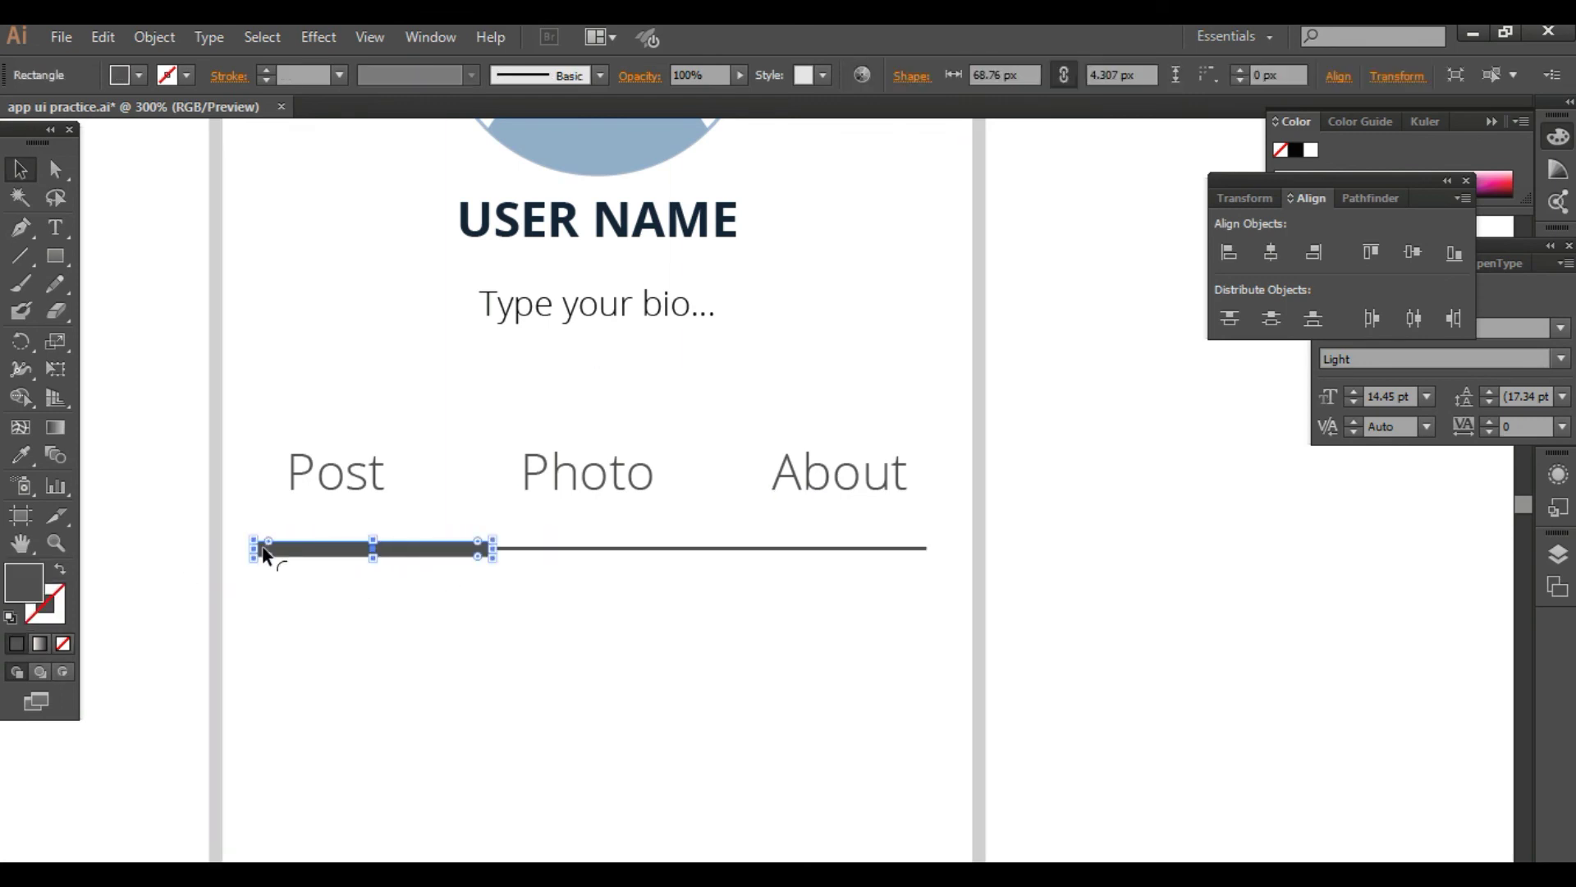
pyautogui.moveTo(264, 555)
pyautogui.mouseDown()
pyautogui.moveTo(313, 552)
pyautogui.moveTo(258, 548)
pyautogui.mouseUp()
pyautogui.press('Right')
pyautogui.press('Right')
pyautogui.press('Right')
pyautogui.press('Right')
pyautogui.press('Right')
pyautogui.press('Right')
pyautogui.press('Right')
pyautogui.press('Right')
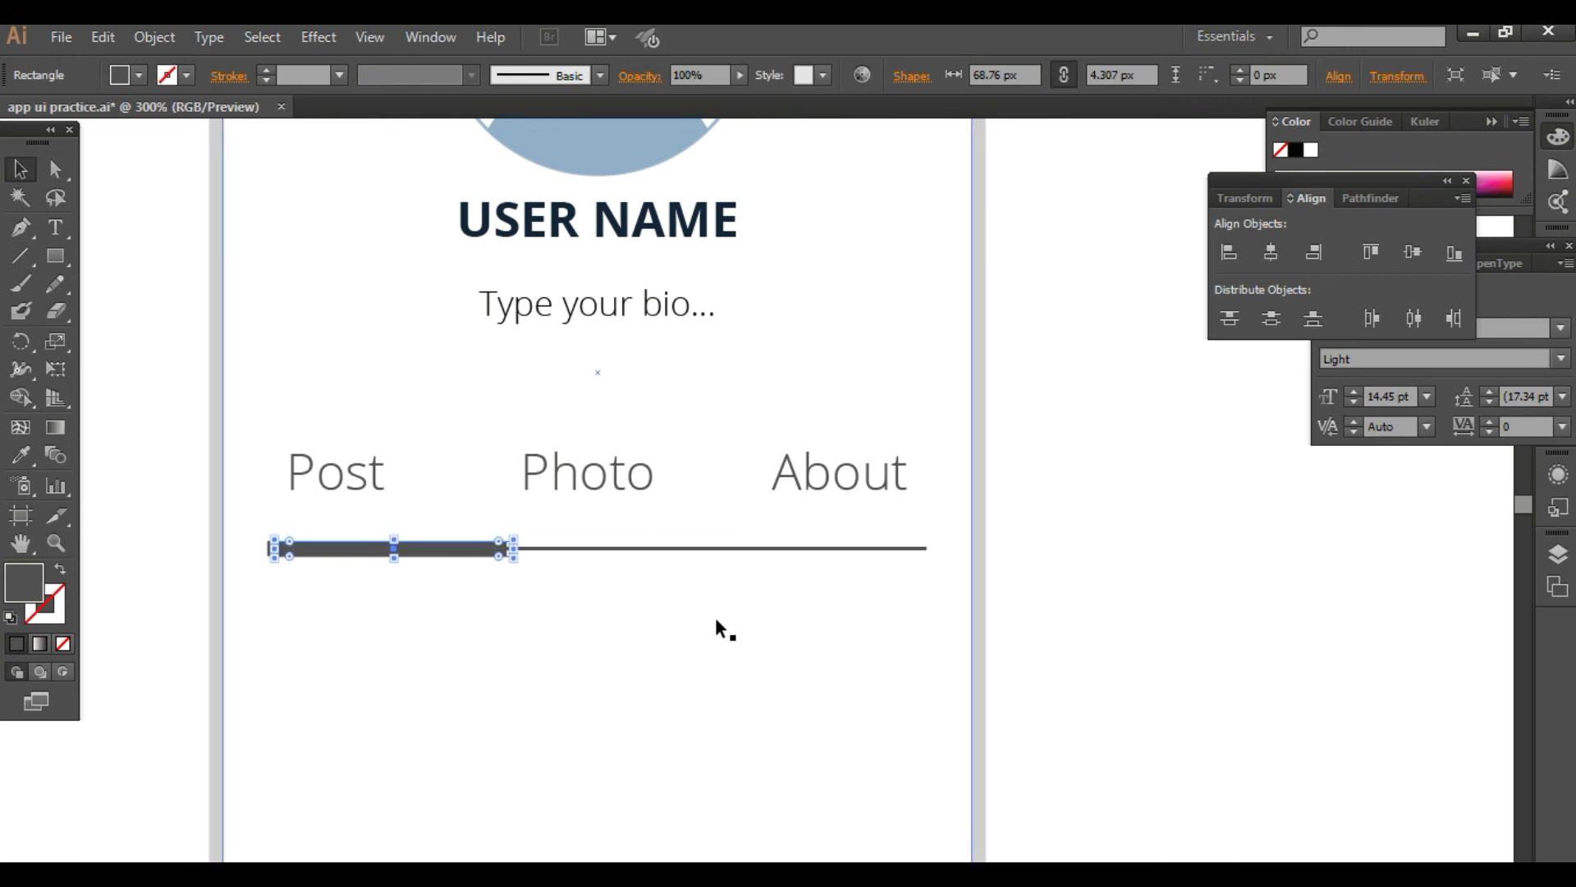
pyautogui.press('Right')
pyautogui.press('Right')
pyautogui.press('Right')
pyautogui.press('Right')
pyautogui.press('Right')
pyautogui.press('Right')
pyautogui.press('Right')
pyautogui.press('Right')
pyautogui.press('Right')
pyautogui.press('Right')
pyautogui.press('Right')
pyautogui.press('Right')
pyautogui.press('Right')
pyautogui.press('Right')
pyautogui.press('Right')
pyautogui.press('Right')
pyautogui.press('Right')
pyautogui.press('Right')
pyautogui.press('Right')
pyautogui.press('Right')
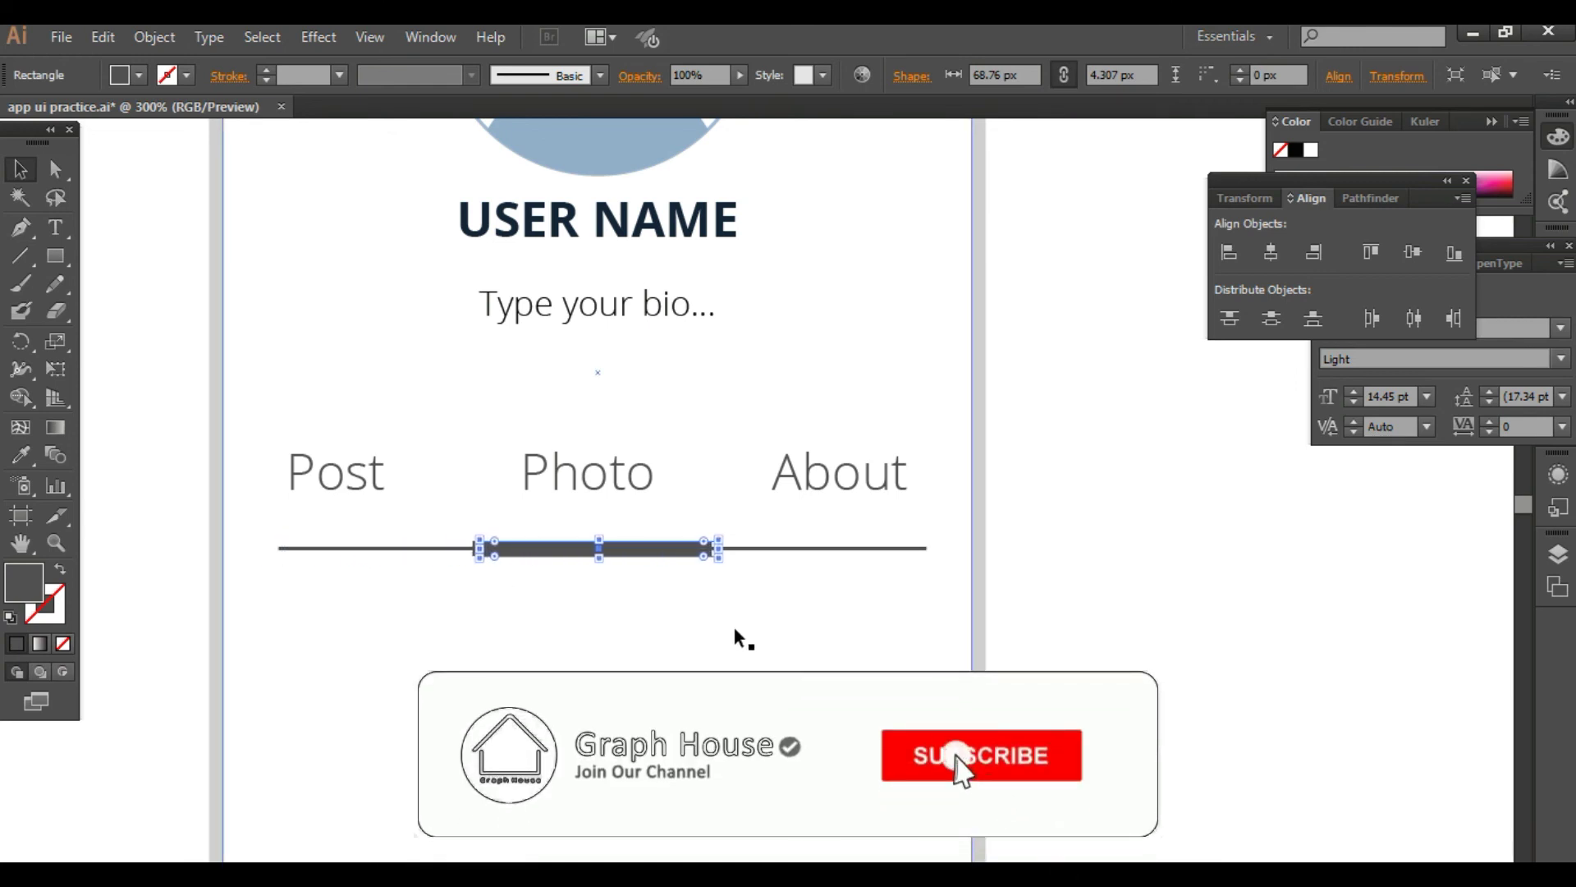
pyautogui.press('Right')
pyautogui.press('Right')
pyautogui.press('Right')
pyautogui.press('Right')
pyautogui.press('Right')
pyautogui.press('Right')
pyautogui.press('Right')
pyautogui.press('Right')
pyautogui.press('Right')
pyautogui.press('Right')
pyautogui.press('Right')
pyautogui.press('Right')
pyautogui.press('Right')
pyautogui.press('Right')
pyautogui.press('Right')
pyautogui.press('Right')
pyautogui.press('Right')
pyautogui.press('Right')
pyautogui.press('Right')
pyautogui.press('Right')
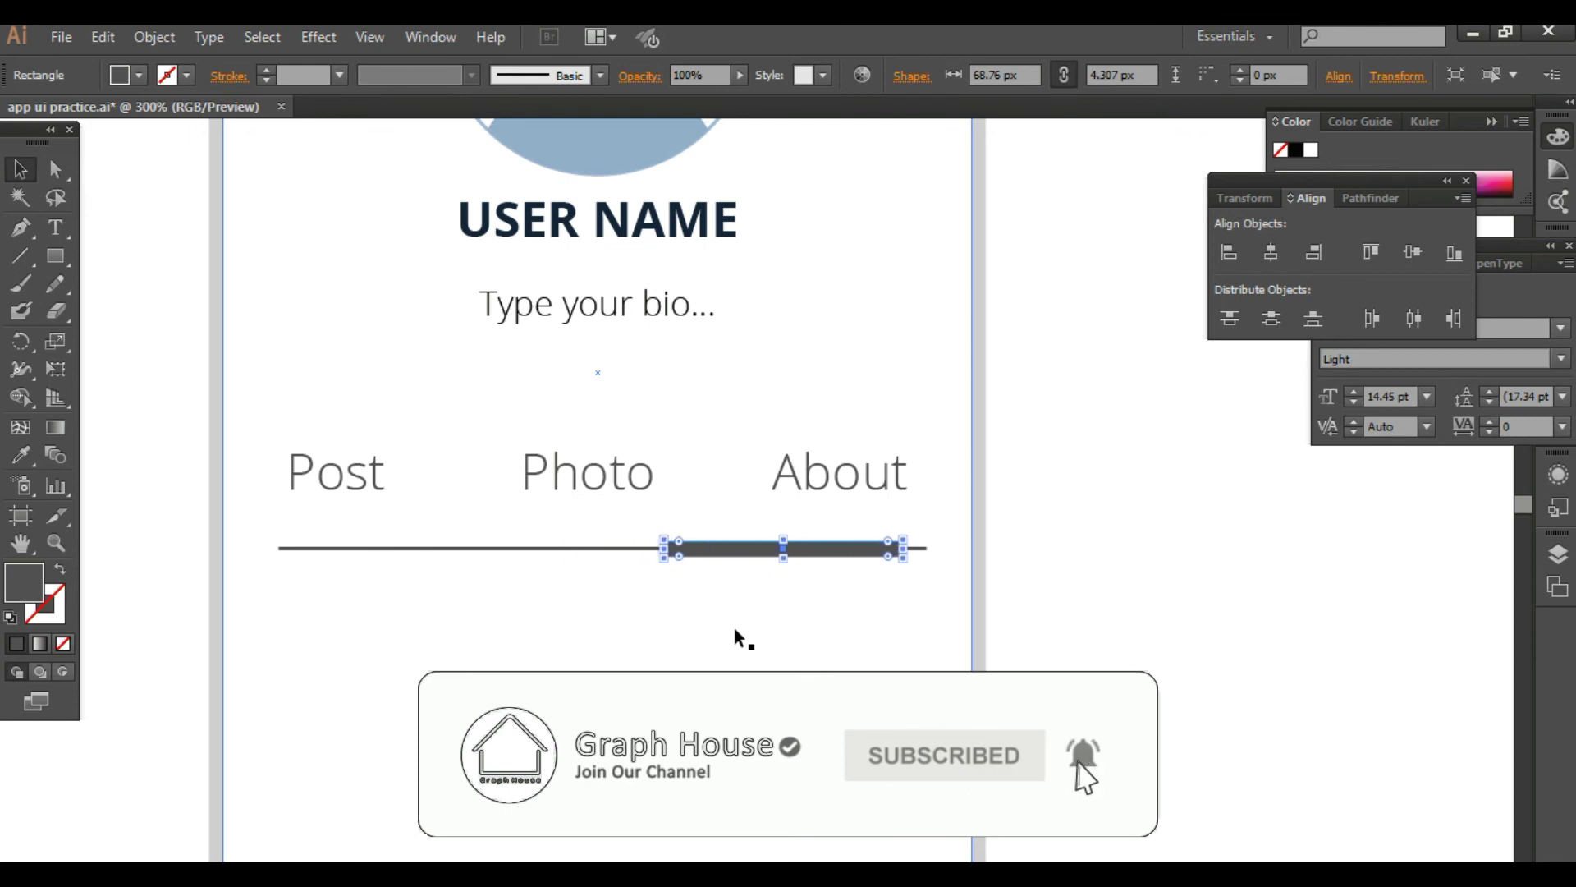
pyautogui.press('Right')
pyautogui.press('Right')
pyautogui.press('Right')
pyautogui.press('Right')
pyautogui.press('Right')
pyautogui.press('Right')
pyautogui.press('Right')
pyautogui.press('Right')
pyautogui.press('Right')
pyautogui.press('Right')
pyautogui.press('Right')
pyautogui.press('Right')
pyautogui.click(1118, 649)
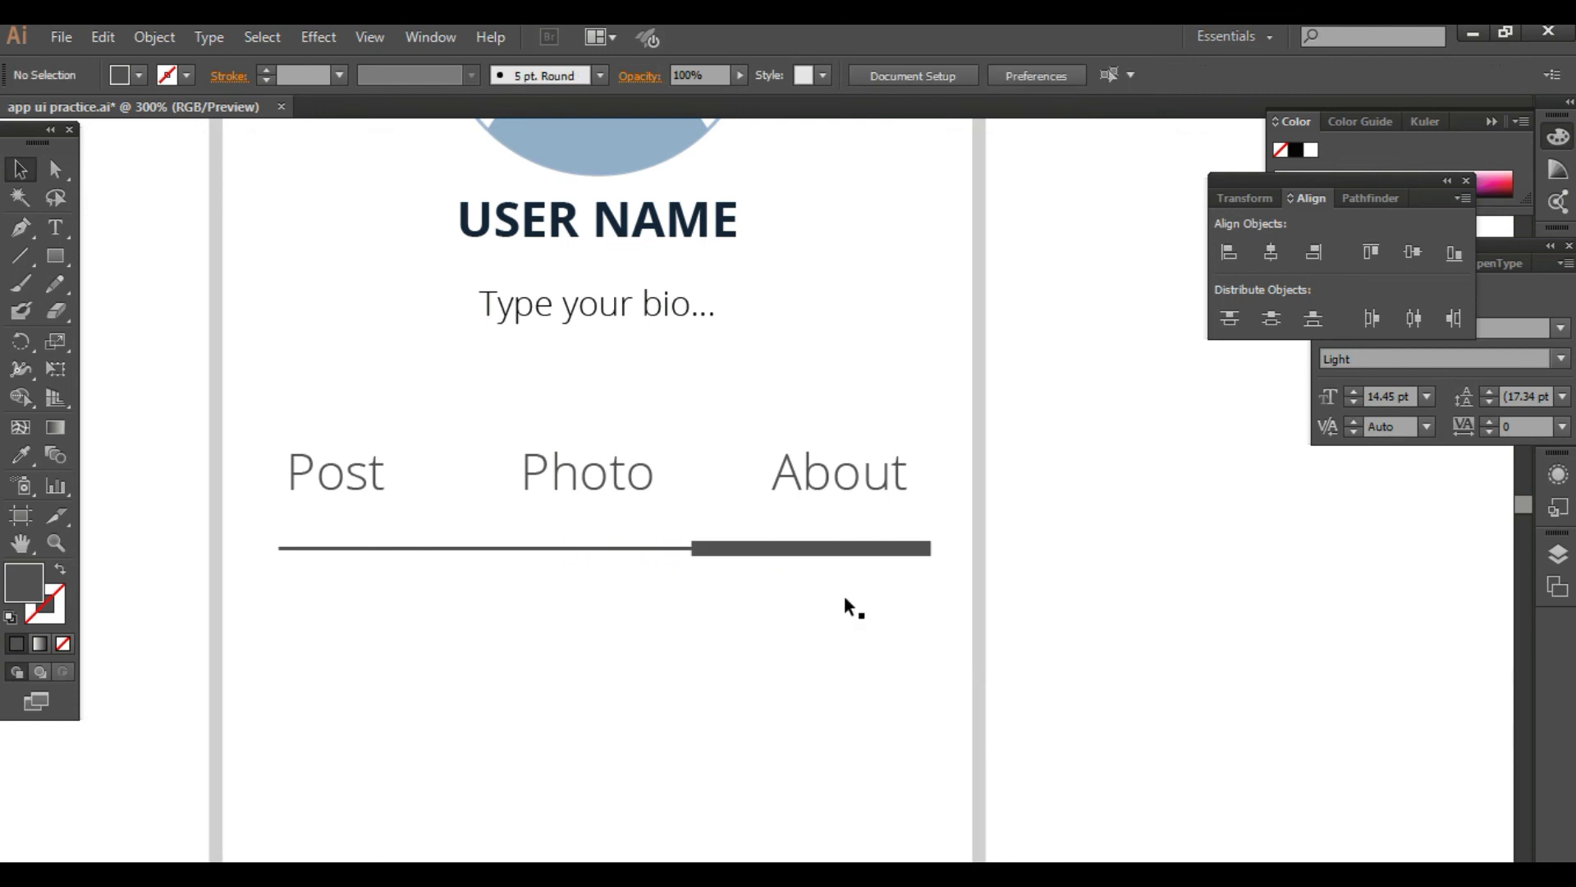
pyautogui.click(742, 548)
pyautogui.click(884, 559)
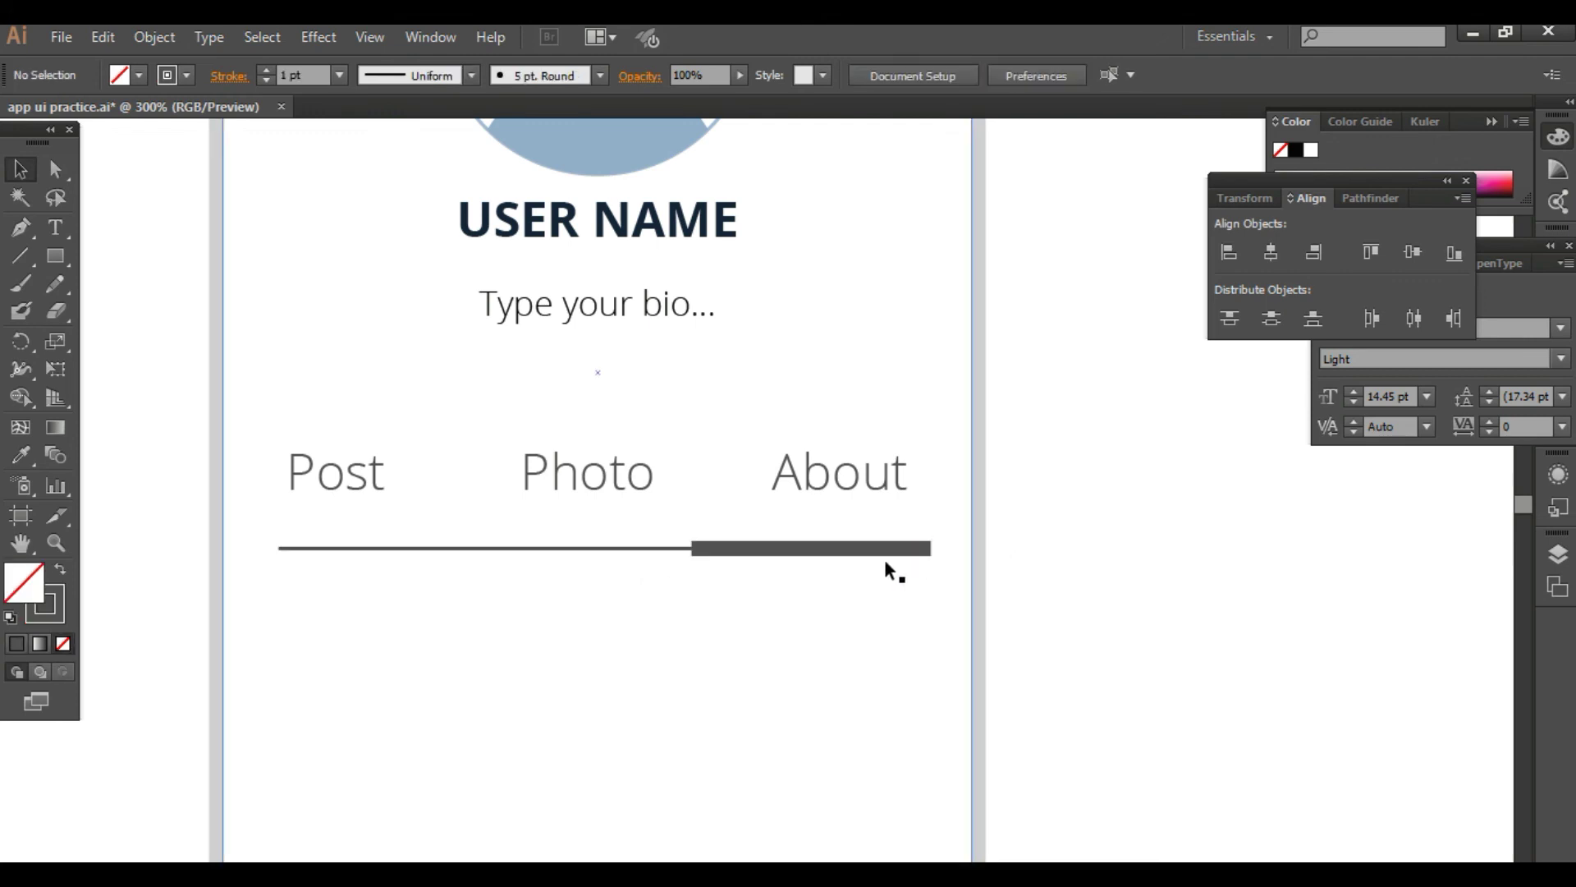
# Step: Move the thick bar back left along the line until it sits beneath the Photo label
pyautogui.click(884, 555)
pyautogui.press('Left')
pyautogui.press('Left')
pyautogui.press('Left')
pyautogui.press('Left')
pyautogui.press('Left')
pyautogui.press('Left')
pyautogui.press('Left')
pyautogui.press('Left')
pyautogui.press('Left')
pyautogui.press('Left')
pyautogui.press('Left')
pyautogui.press('Left')
pyautogui.press('Left')
pyautogui.press('Left')
pyautogui.press('Left')
pyautogui.press('Left')
pyautogui.press('Left')
pyautogui.press('Left')
pyautogui.press('Left')
pyautogui.press('Left')
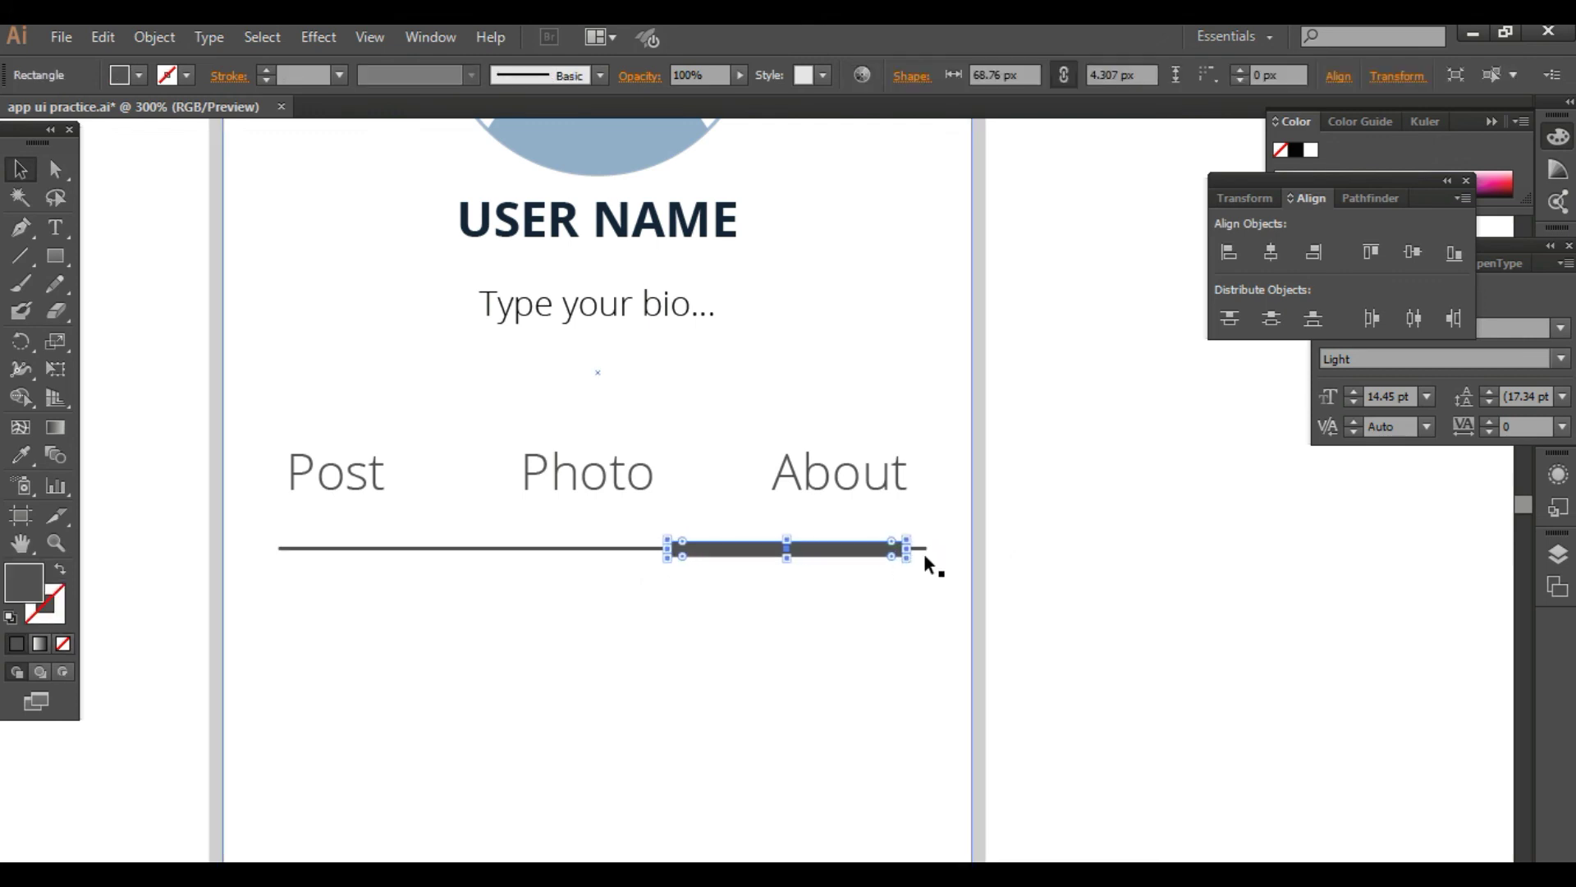
pyautogui.hotkey('shift', 'Left')
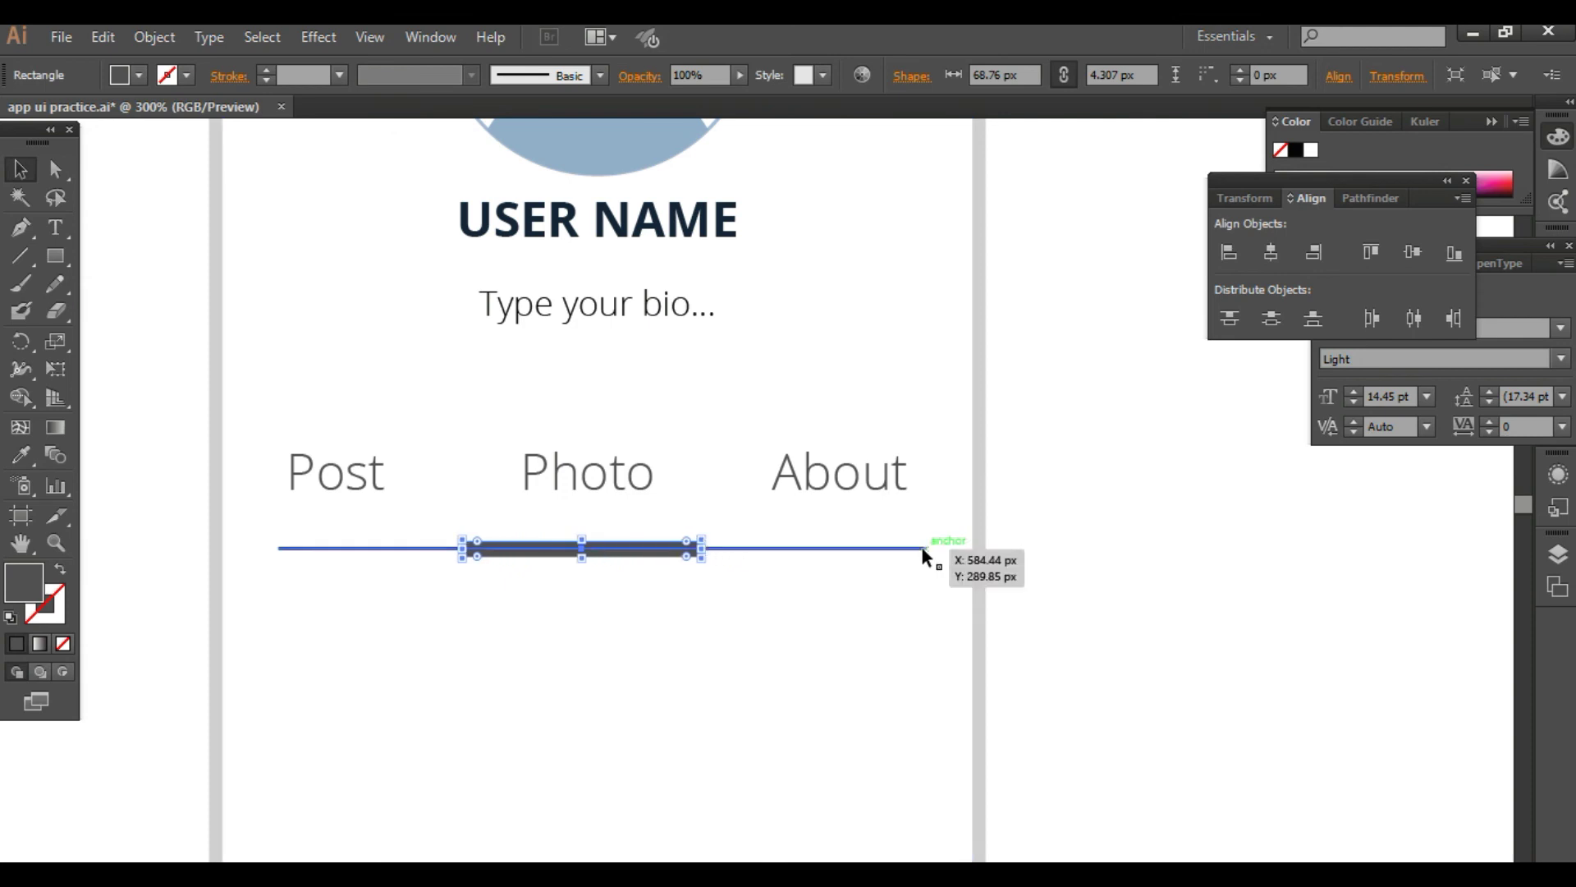
pyautogui.press('Right')
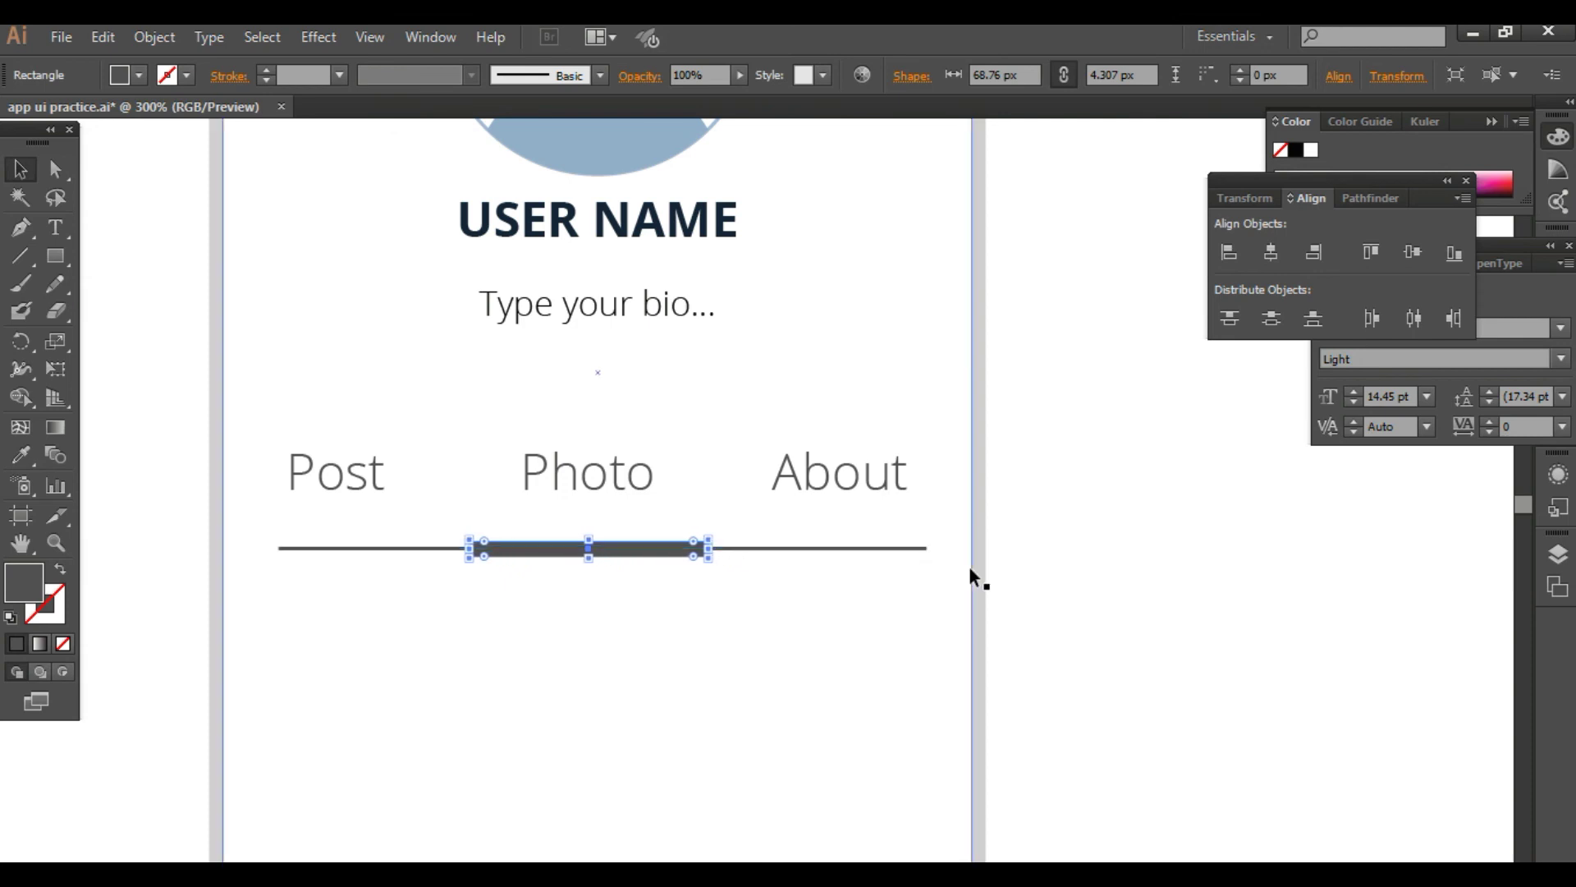
# Step: Align the thick bar and the thin line on their horizontal centers and group the two
pyautogui.keyDown('shift'); pyautogui.click(813, 554); pyautogui.keyUp('shift')
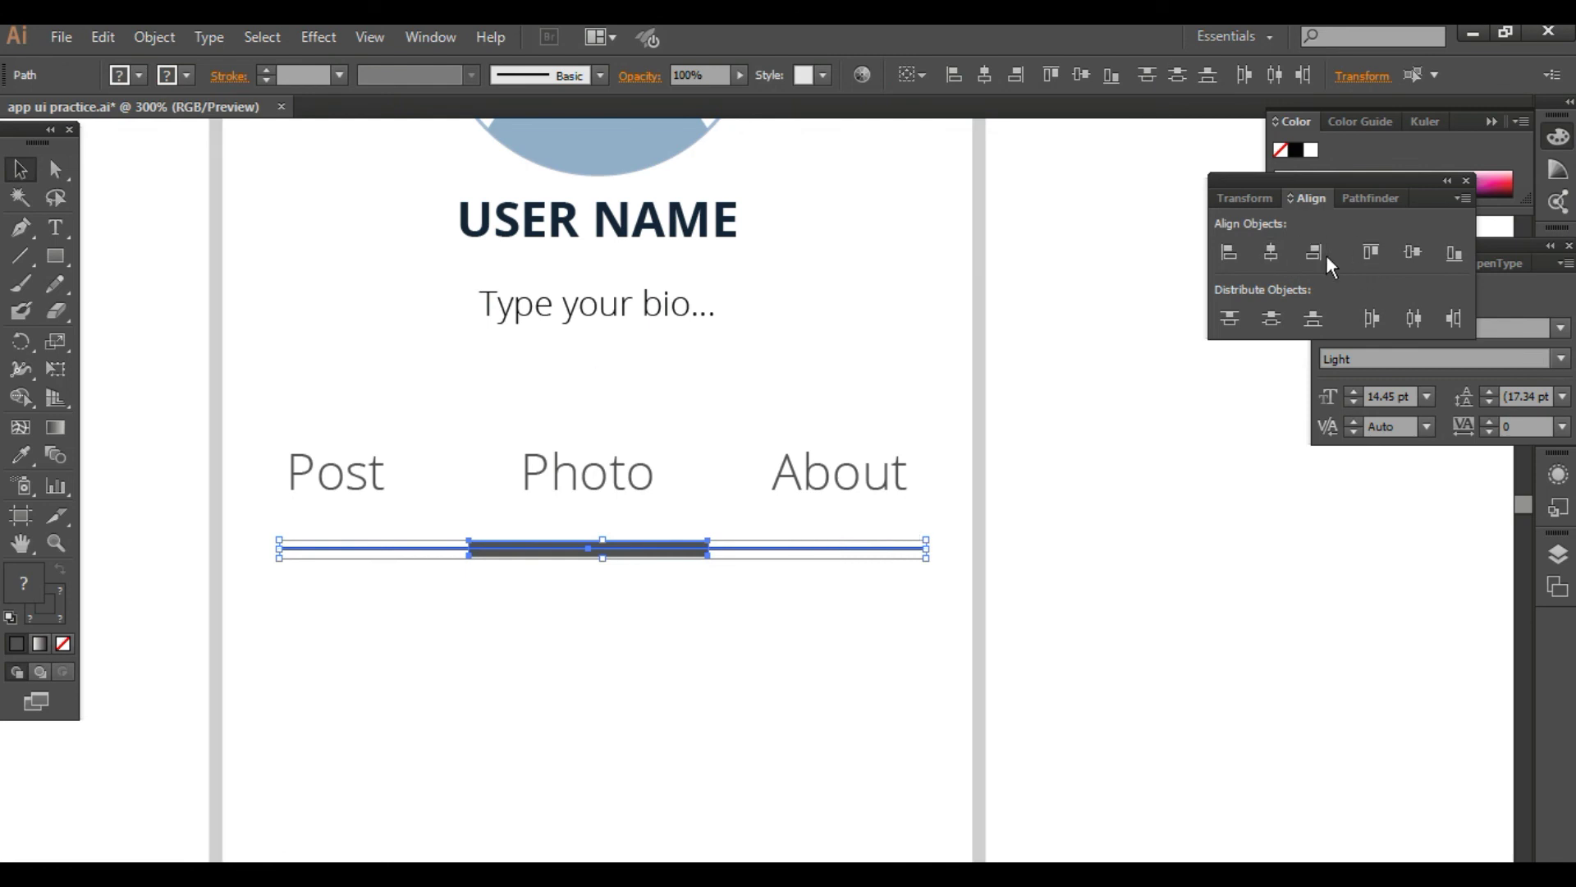
pyautogui.click(1273, 254)
pyautogui.rightClick(574, 535)
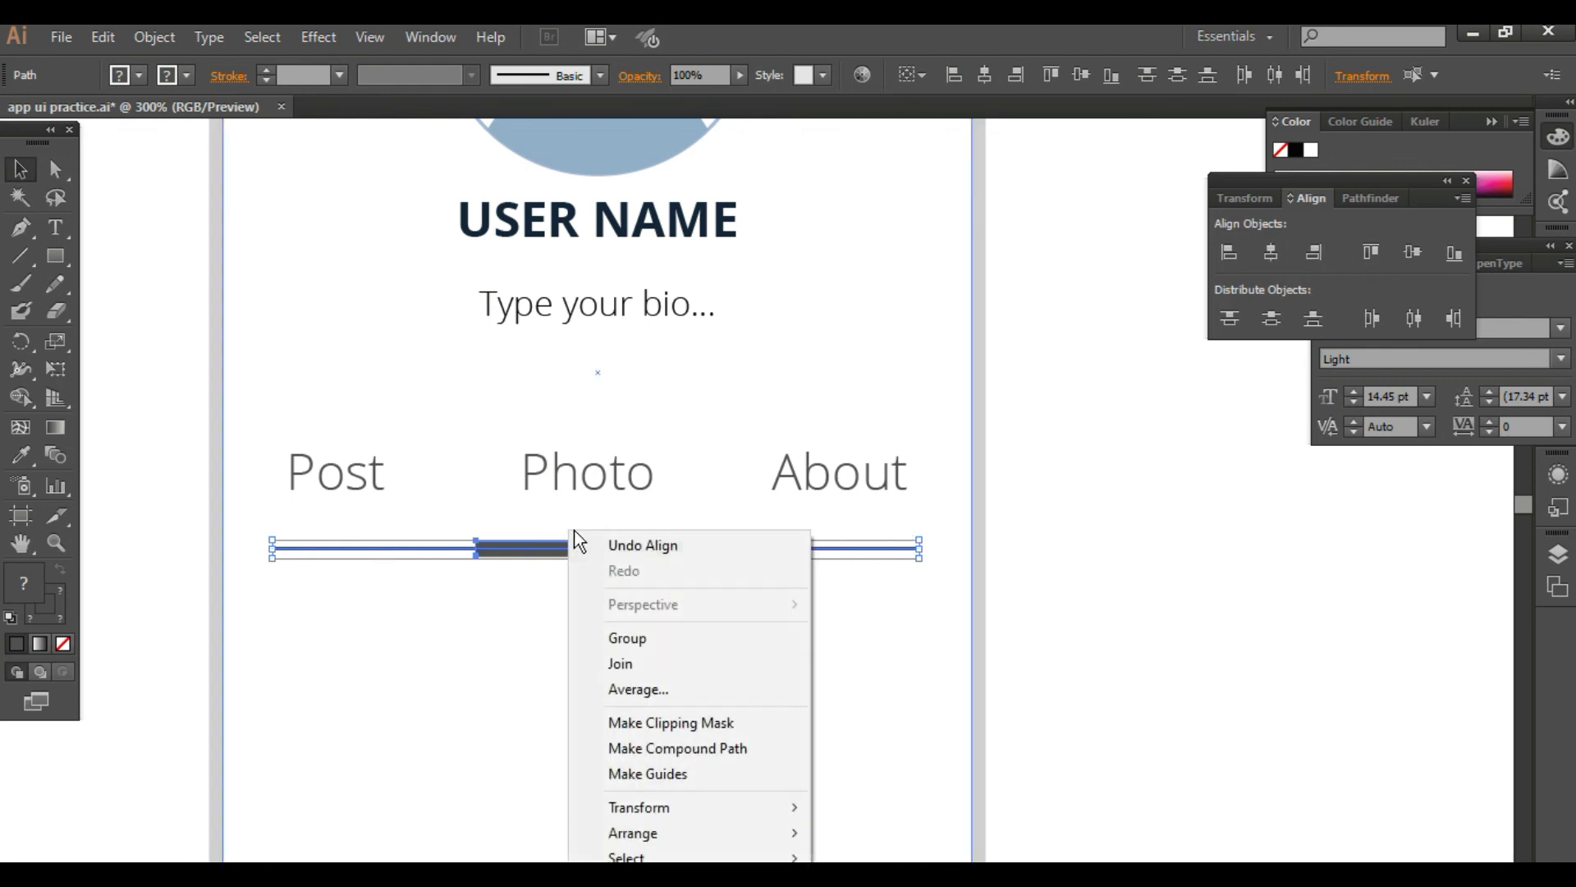
pyautogui.click(633, 638)
# Step: Align the Post, Photo and About labels with the underline group on their horizontal centers
pyautogui.keyDown('shift'); pyautogui.click(829, 485); pyautogui.keyUp('shift')
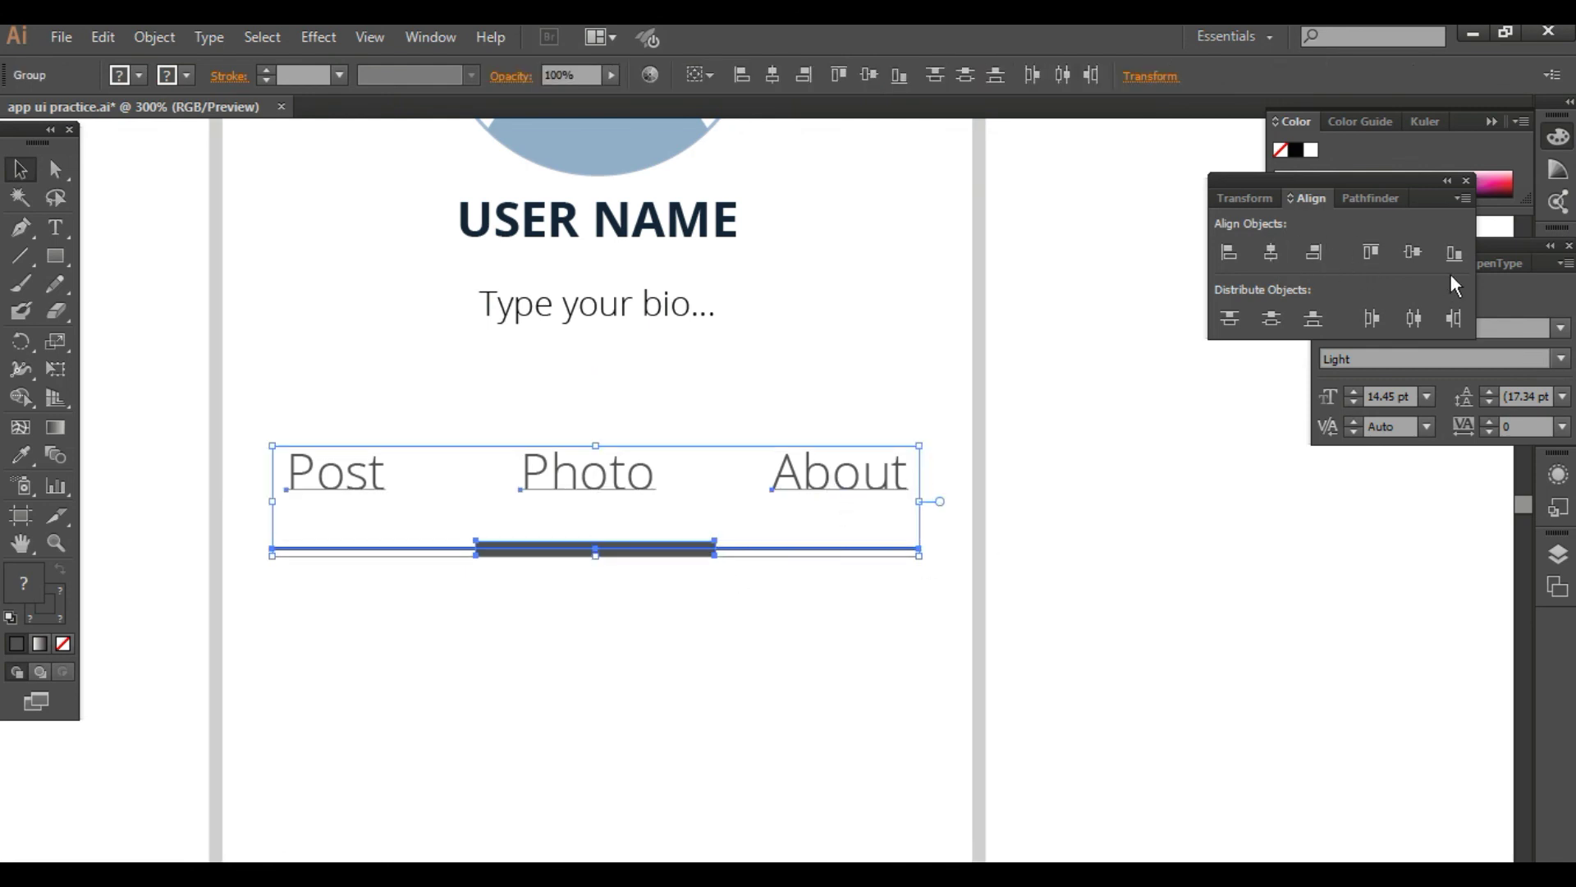
pyautogui.click(1272, 251)
pyautogui.hotkey('ctrl', '-')
pyautogui.hotkey('ctrl', '-')
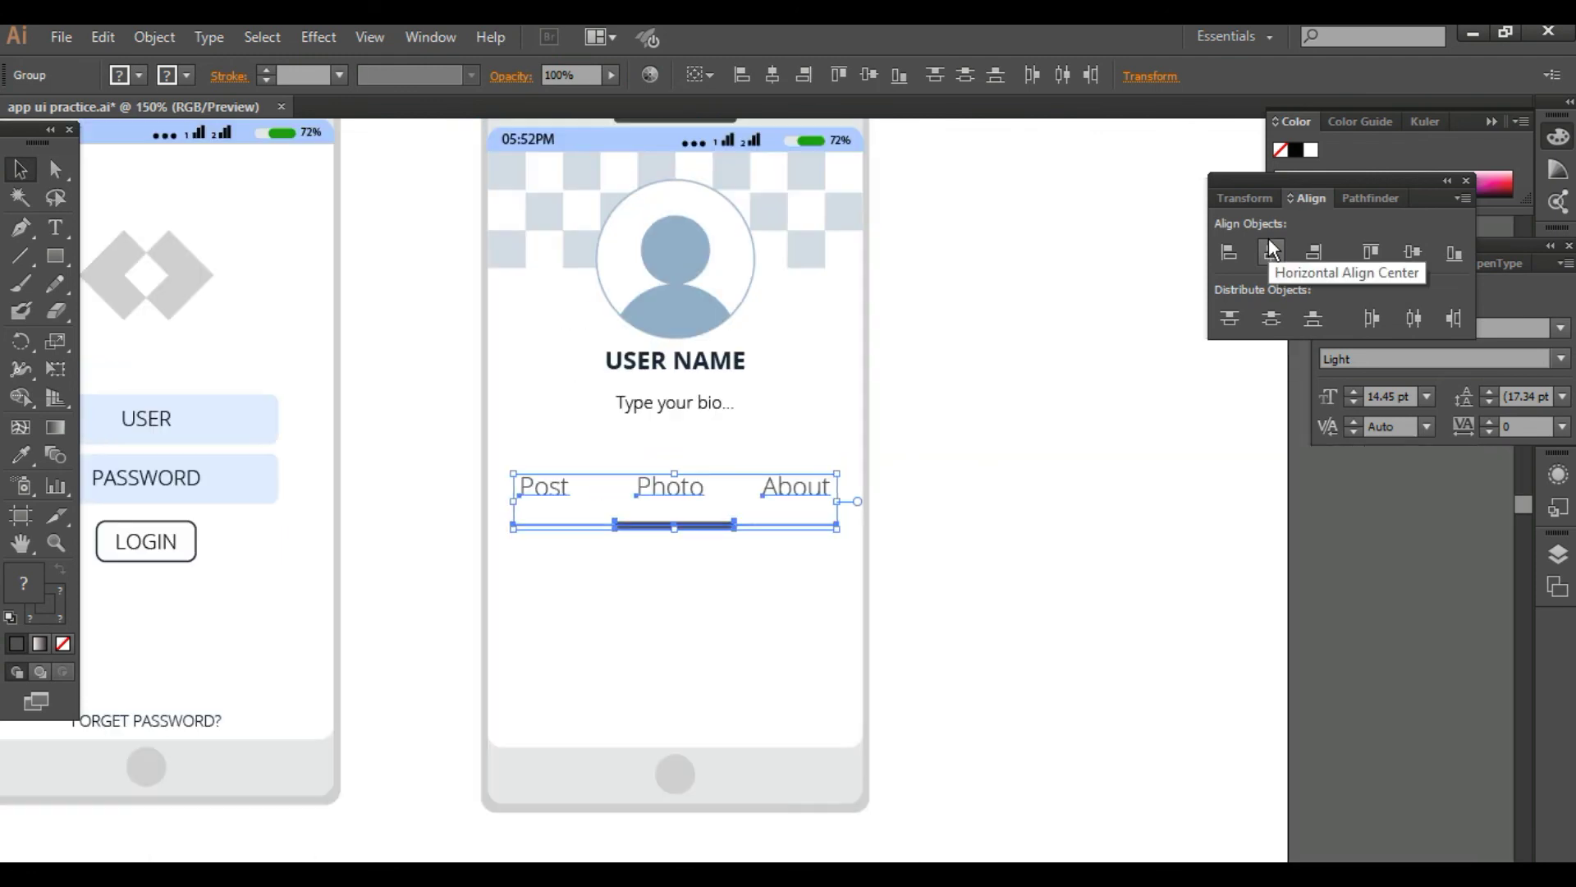
# Step: Align all elements of the profile phone mockup on their horizontal centers
pyautogui.moveTo(1039, 618); pyautogui.dragTo(587, 172)
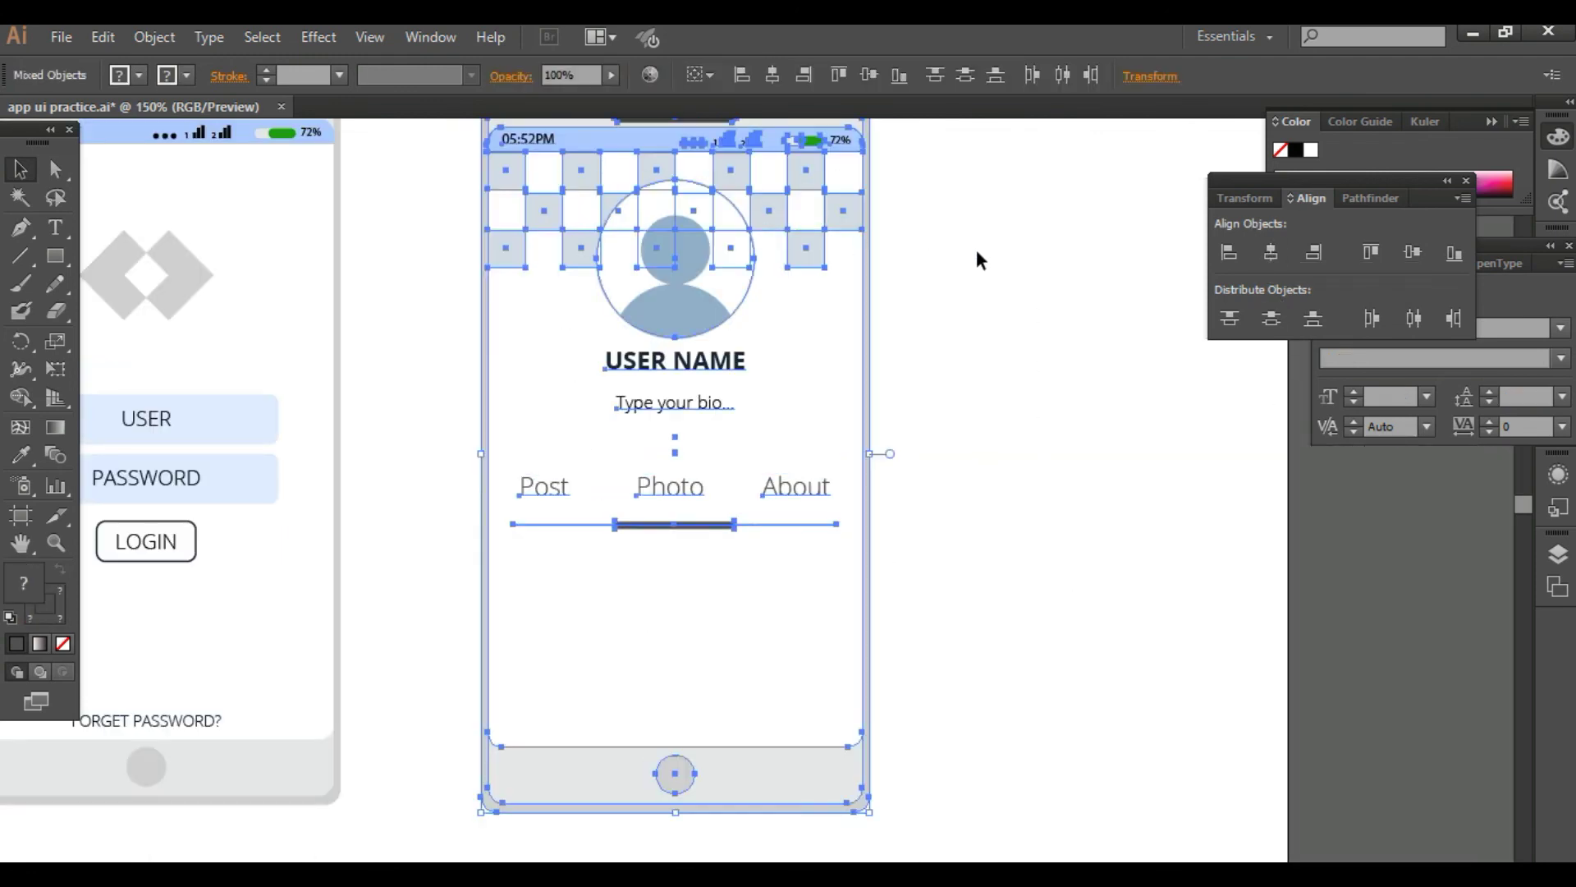
pyautogui.click(1272, 251)
pyautogui.click(1010, 579)
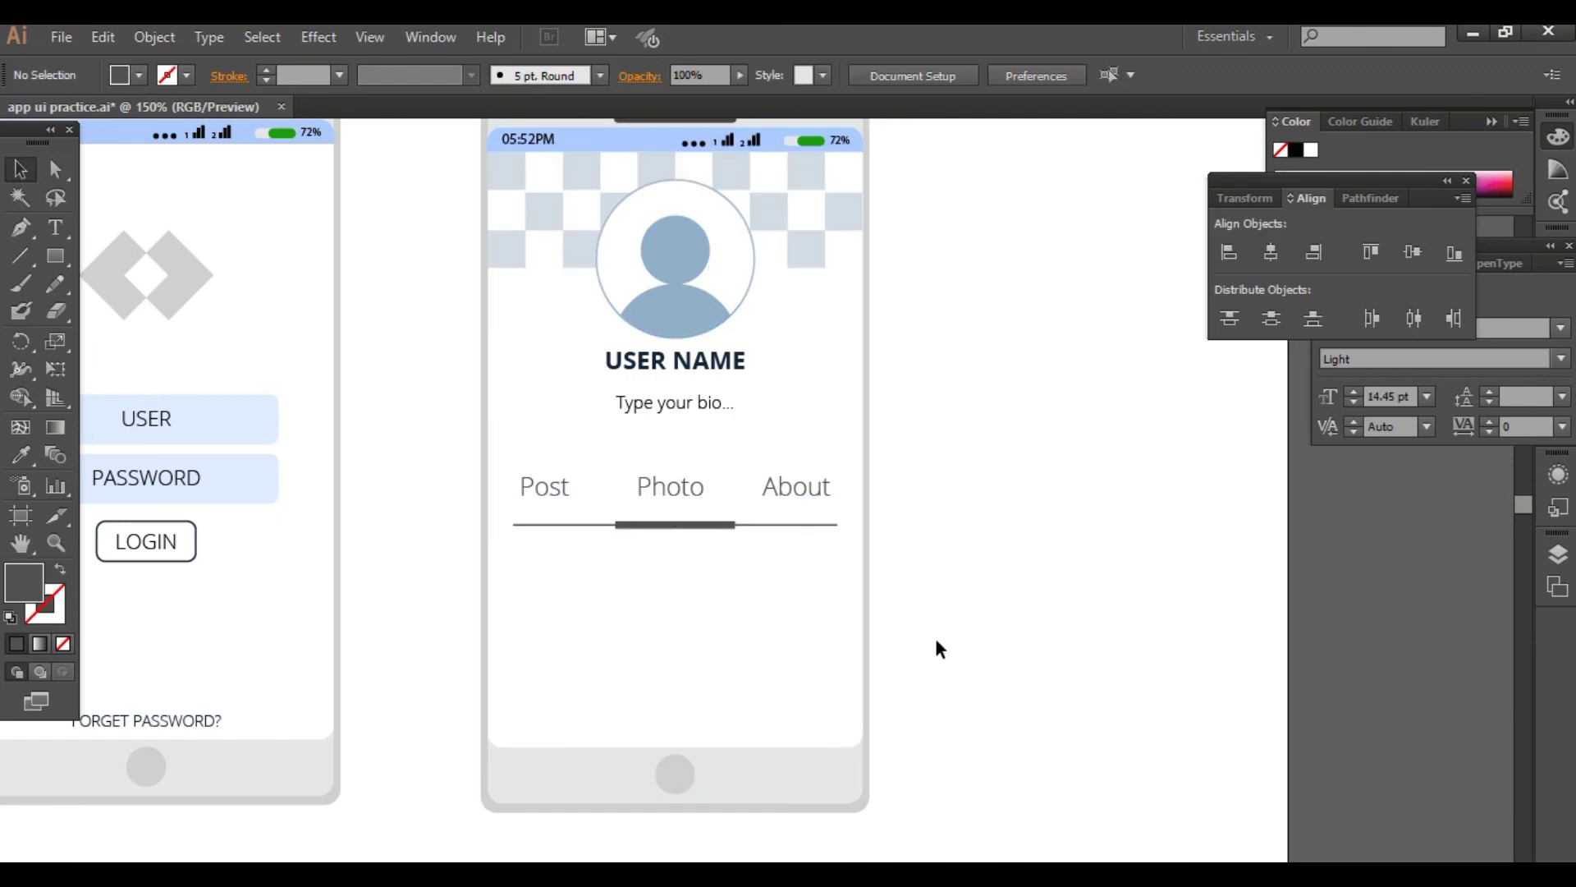
# Step: Draw a dark gray rectangle about 119 × 102 px beneath the tab underline, starting at the line's left end
pyautogui.hotkey('ctrl', '+')
pyautogui.hotkey('ctrl', '-')
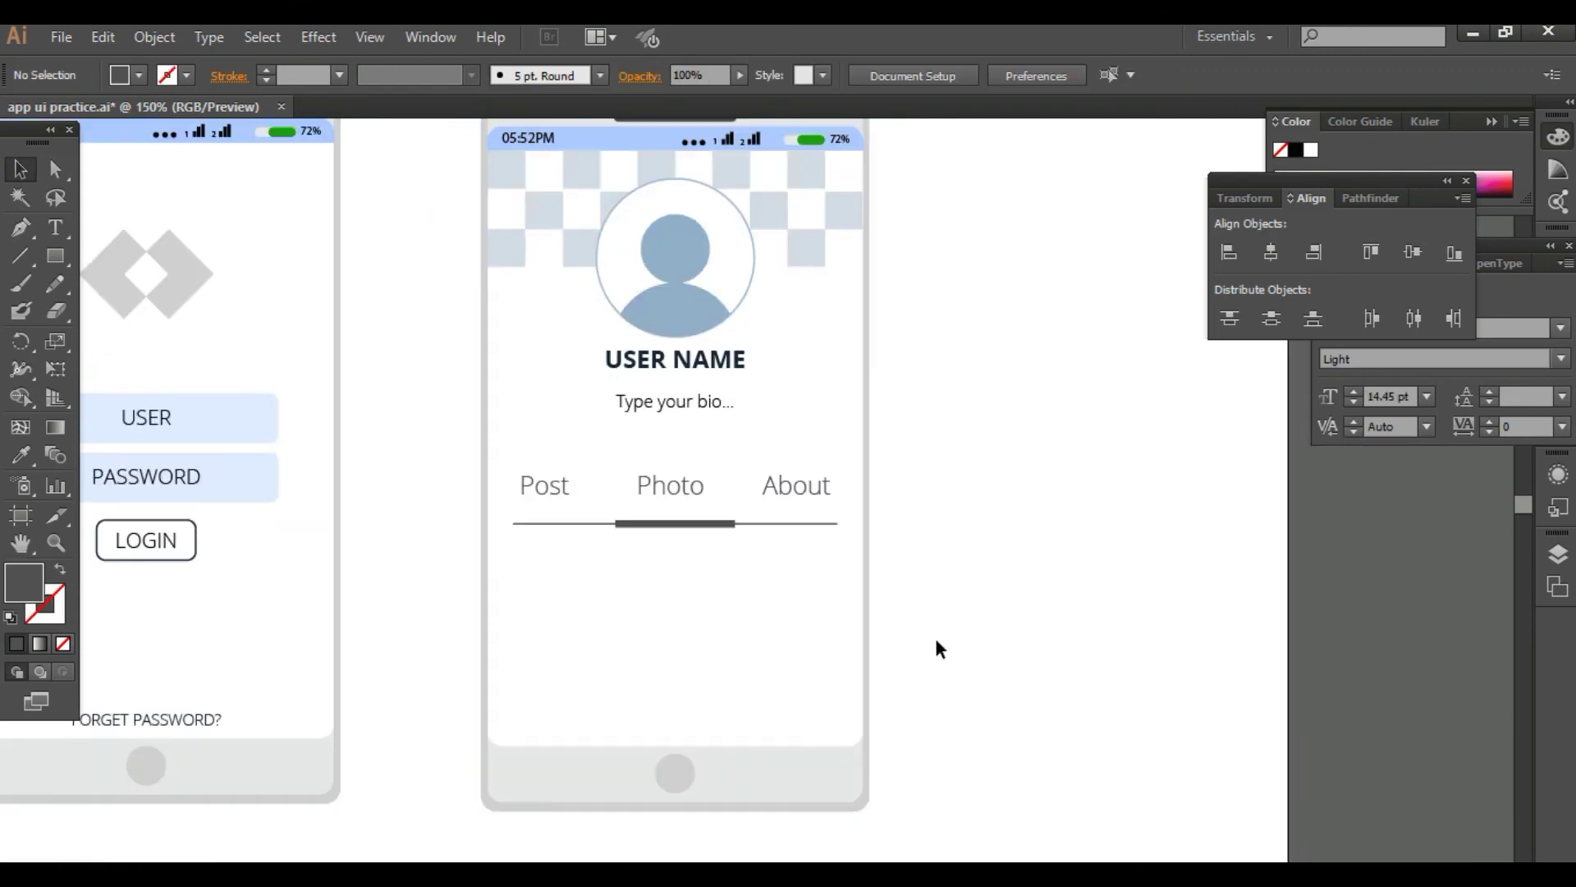
pyautogui.scroll(-2, 969, 722)
pyautogui.hscroll(-1, 964, 725)
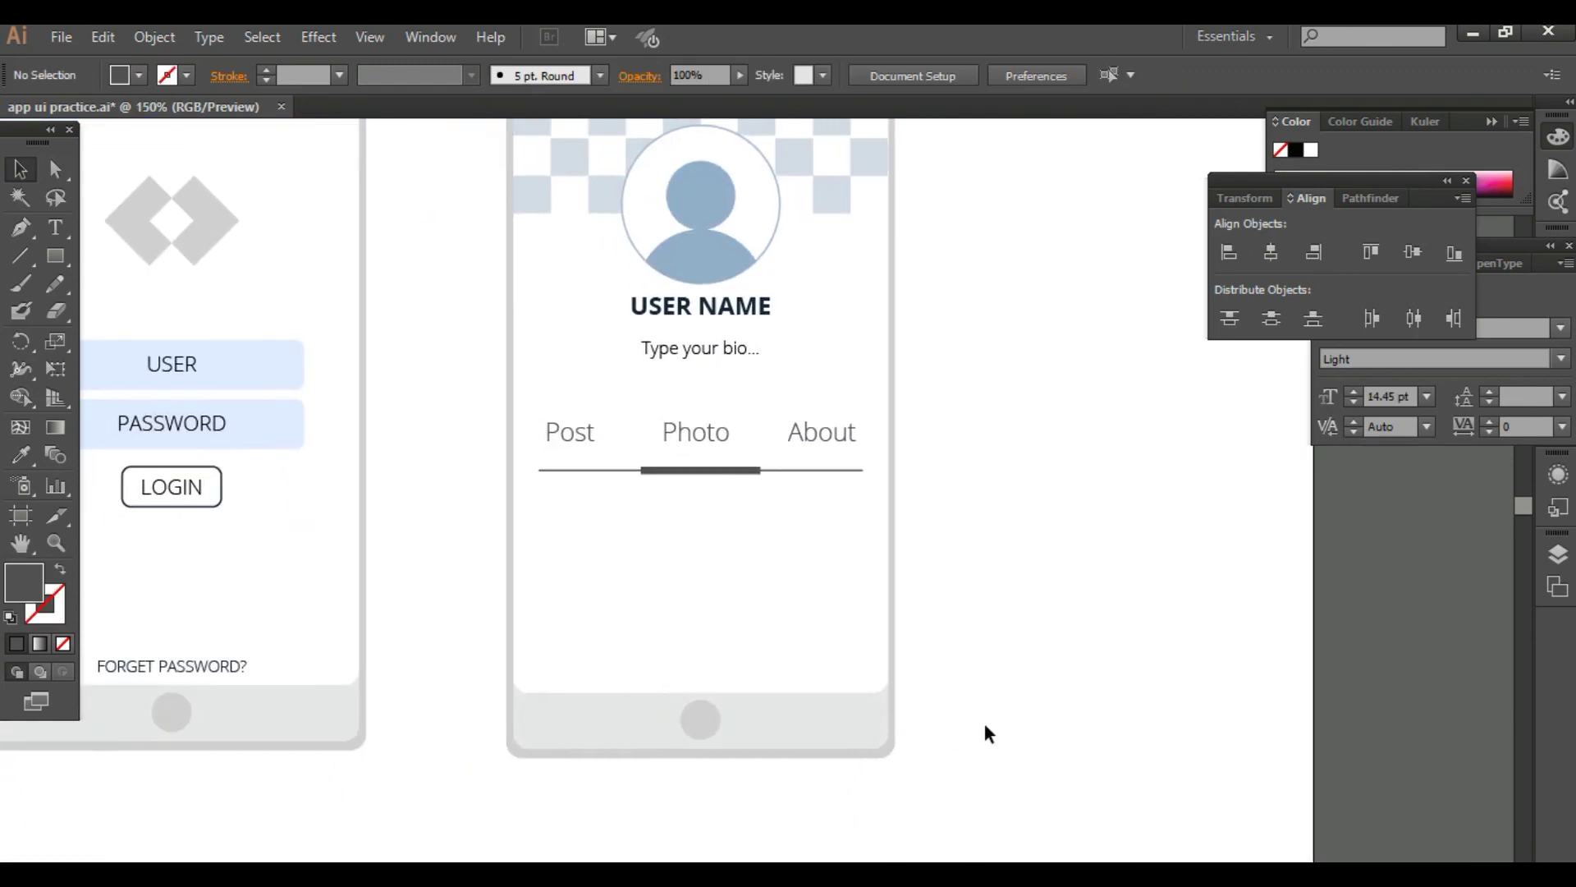
pyautogui.hotkey('ctrl', '-')
pyautogui.hotkey('ctrl', '+')
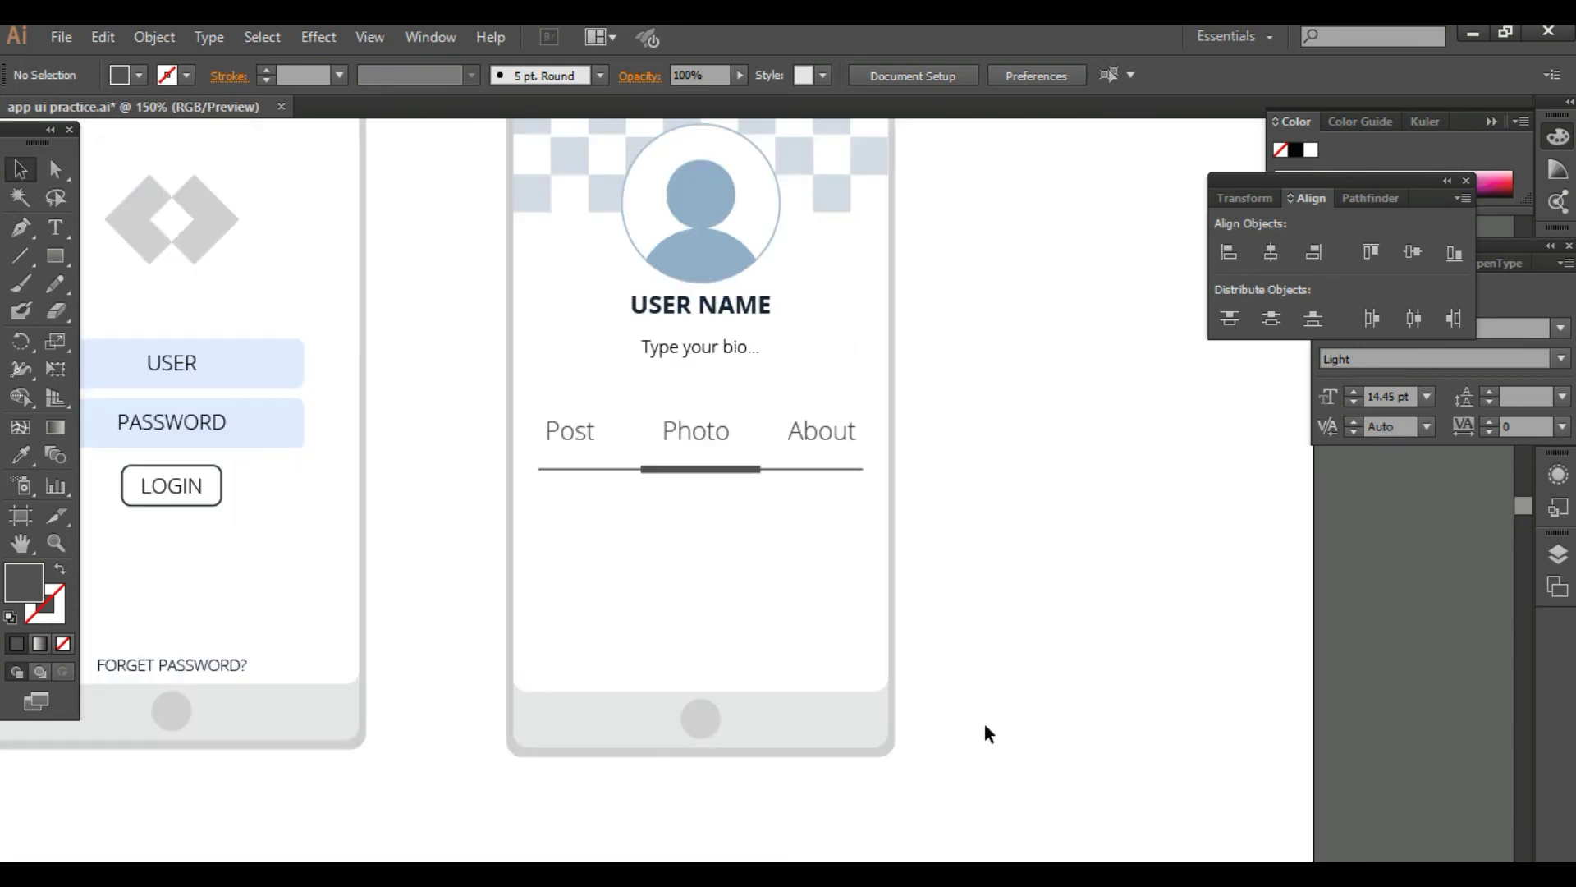
pyautogui.scroll(-2, 975, 570)
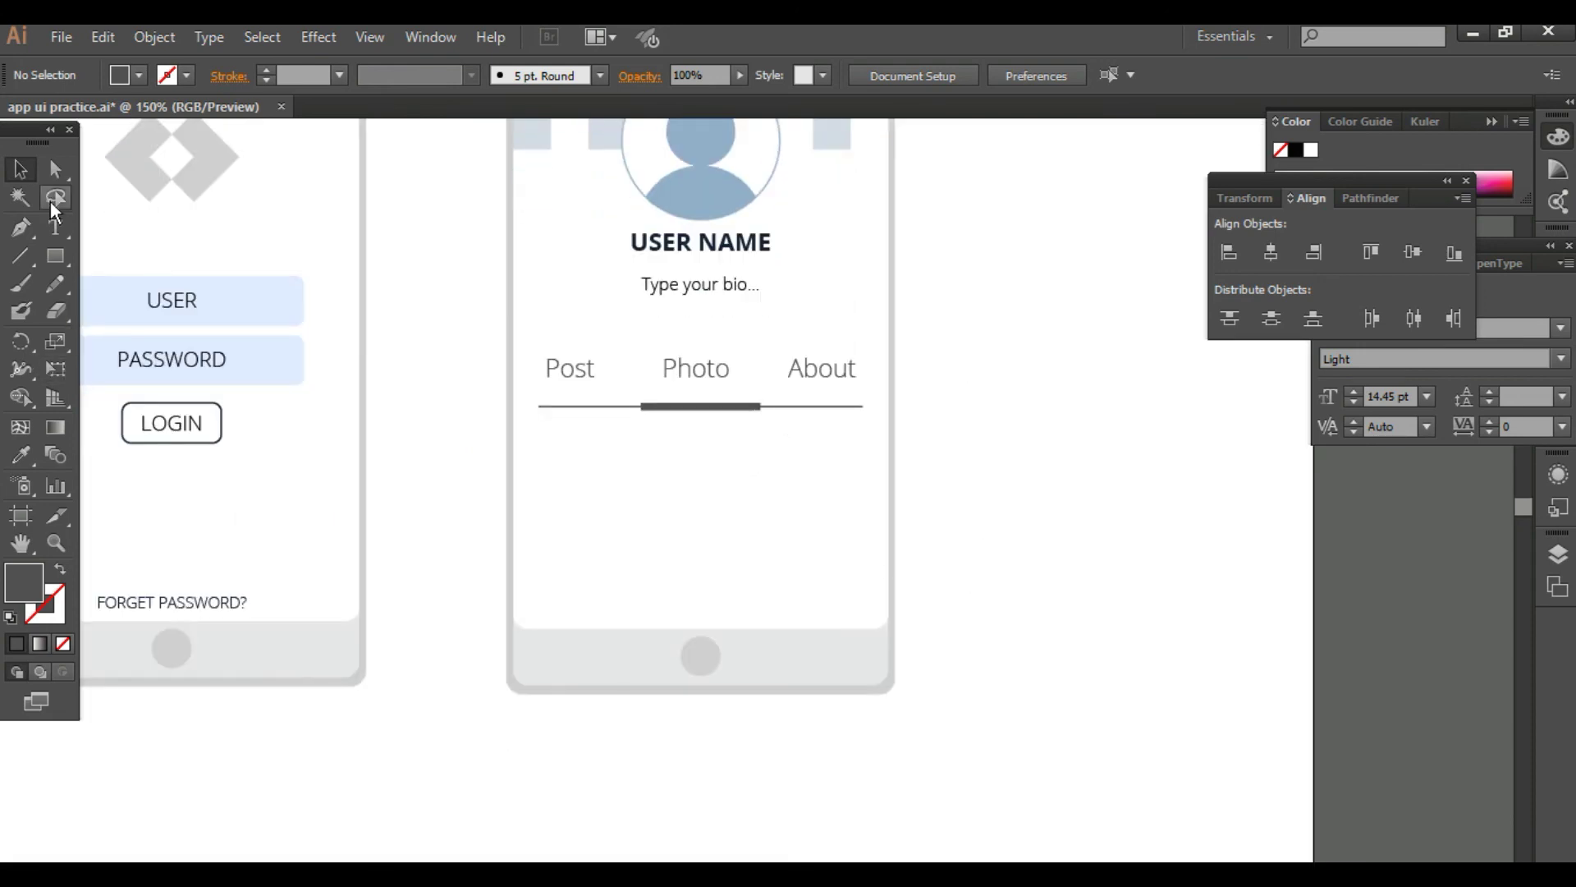
pyautogui.moveTo(60, 263); pyautogui.dragTo(156, 250)
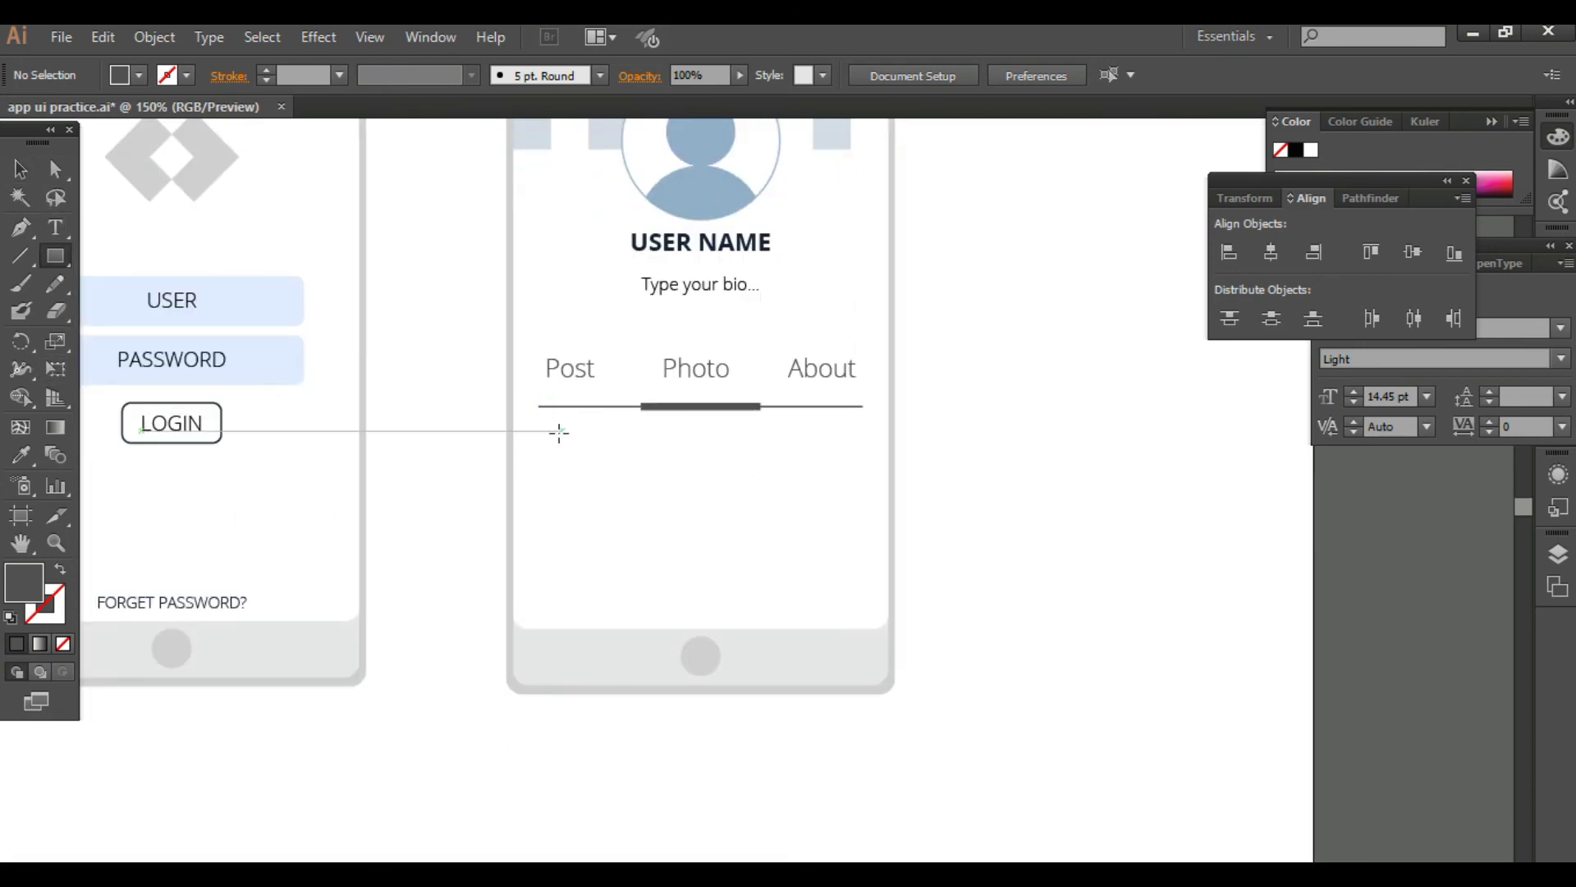
pyautogui.moveTo(539, 431); pyautogui.dragTo(745, 607)
pyautogui.press('v')
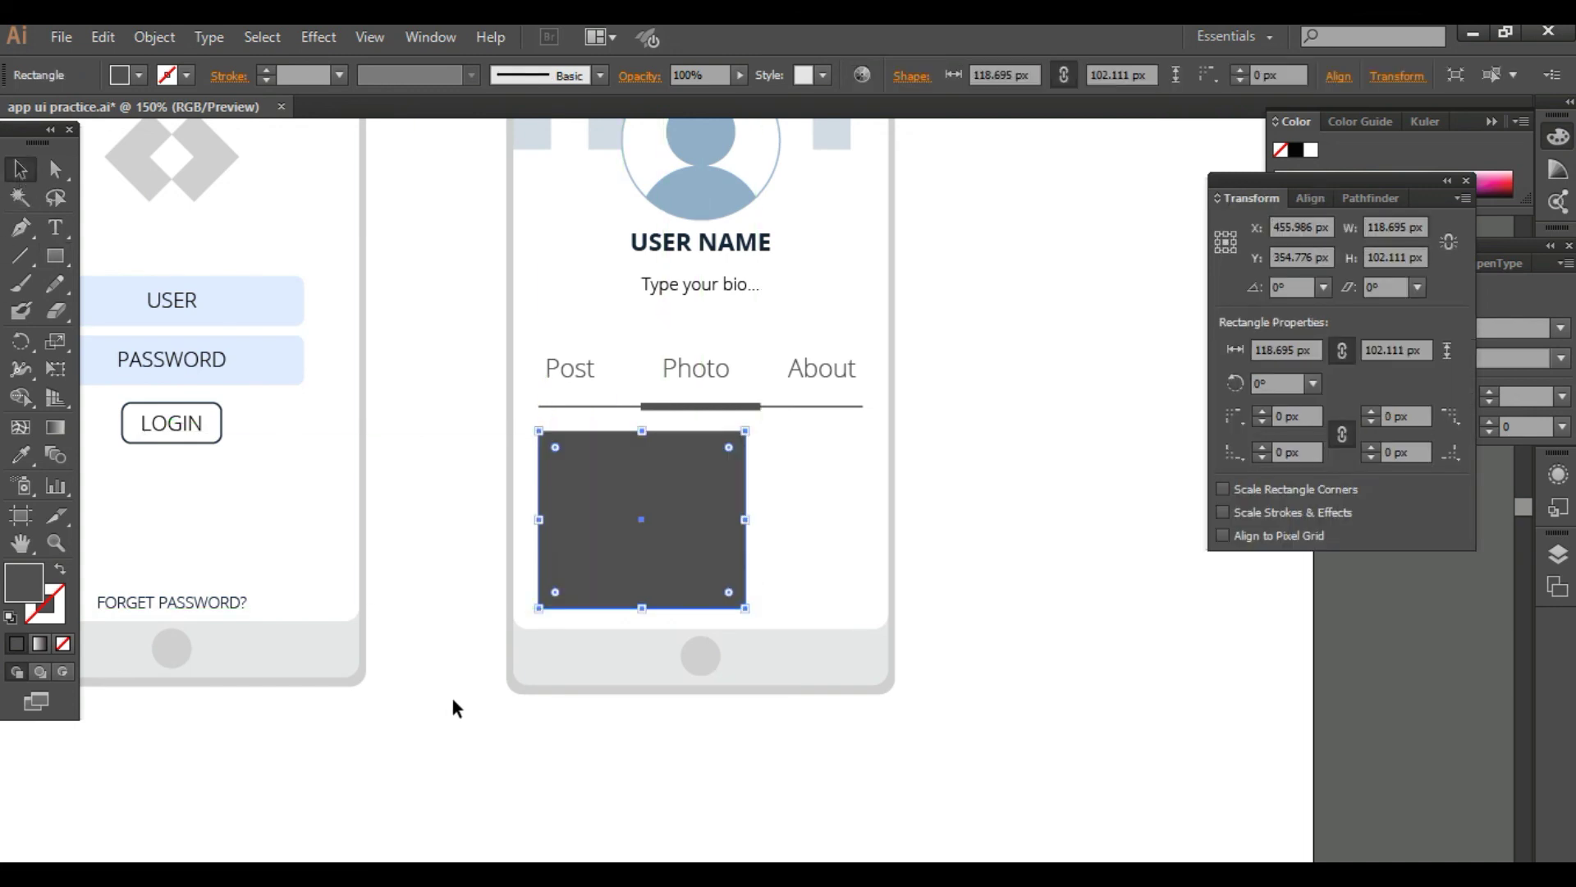
# Step: Stack two copies of about 61 × 53 px to the right of the large rectangle and enlarge the original to about 126 × 109 px
pyautogui.click(451, 704)
pyautogui.moveTo(657, 567); pyautogui.dragTo(1048, 637)
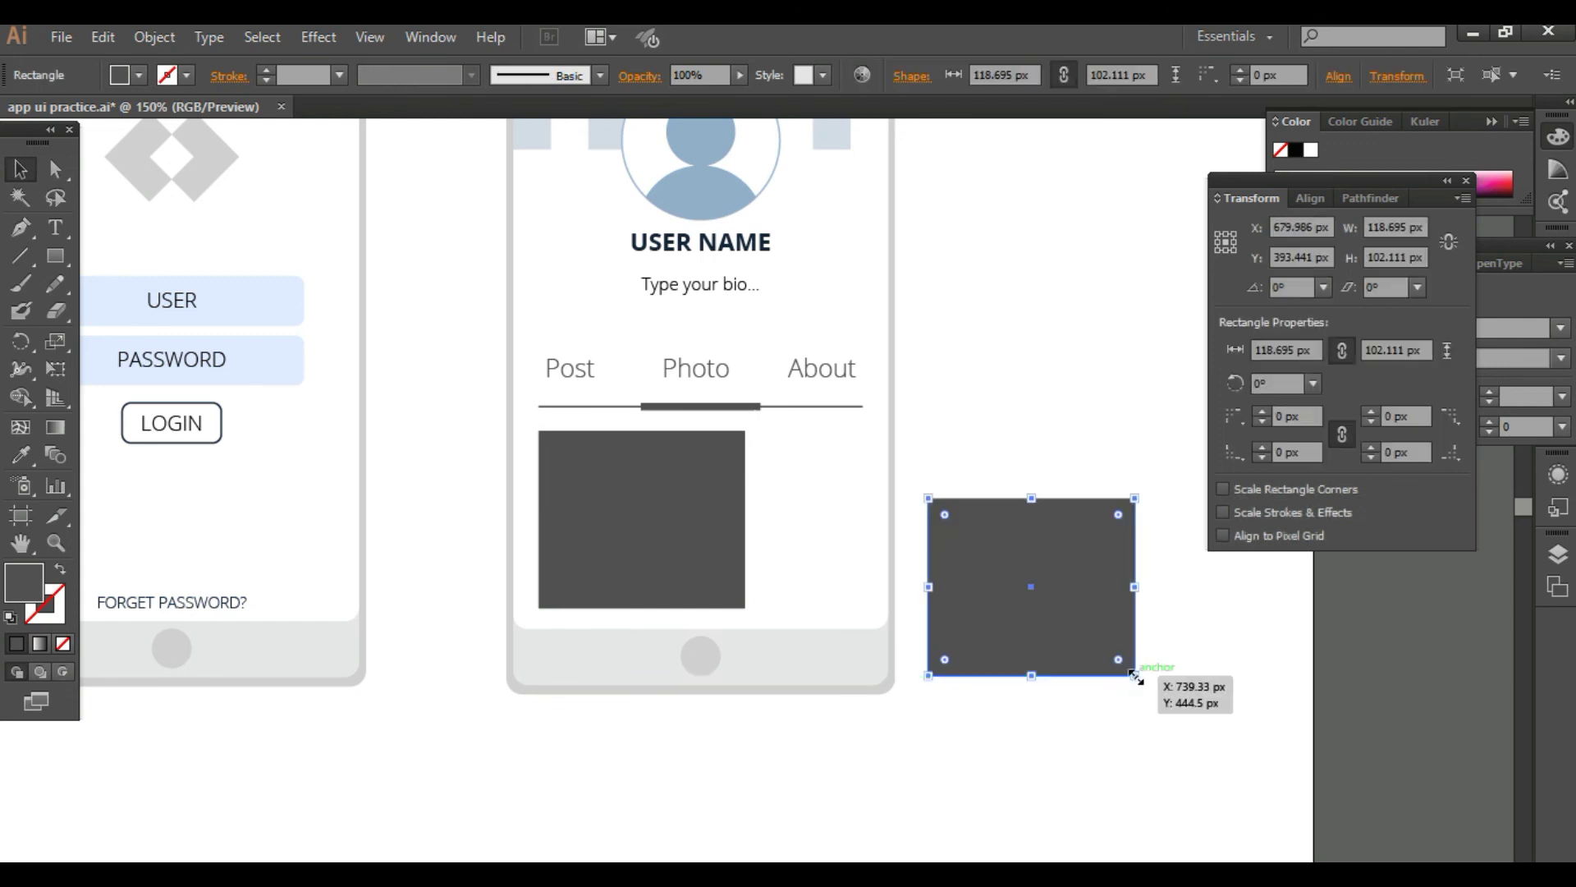
pyautogui.moveTo(1144, 679); pyautogui.dragTo(757, 624)
pyautogui.click(1056, 619)
pyautogui.click(961, 629)
pyautogui.click(965, 648)
# Step: Nudge the large rectangle slightly left to widen the gap to the two small rectangles
pyautogui.click(693, 567)
pyautogui.press('Left')
pyautogui.press('Left')
pyautogui.press('Left')
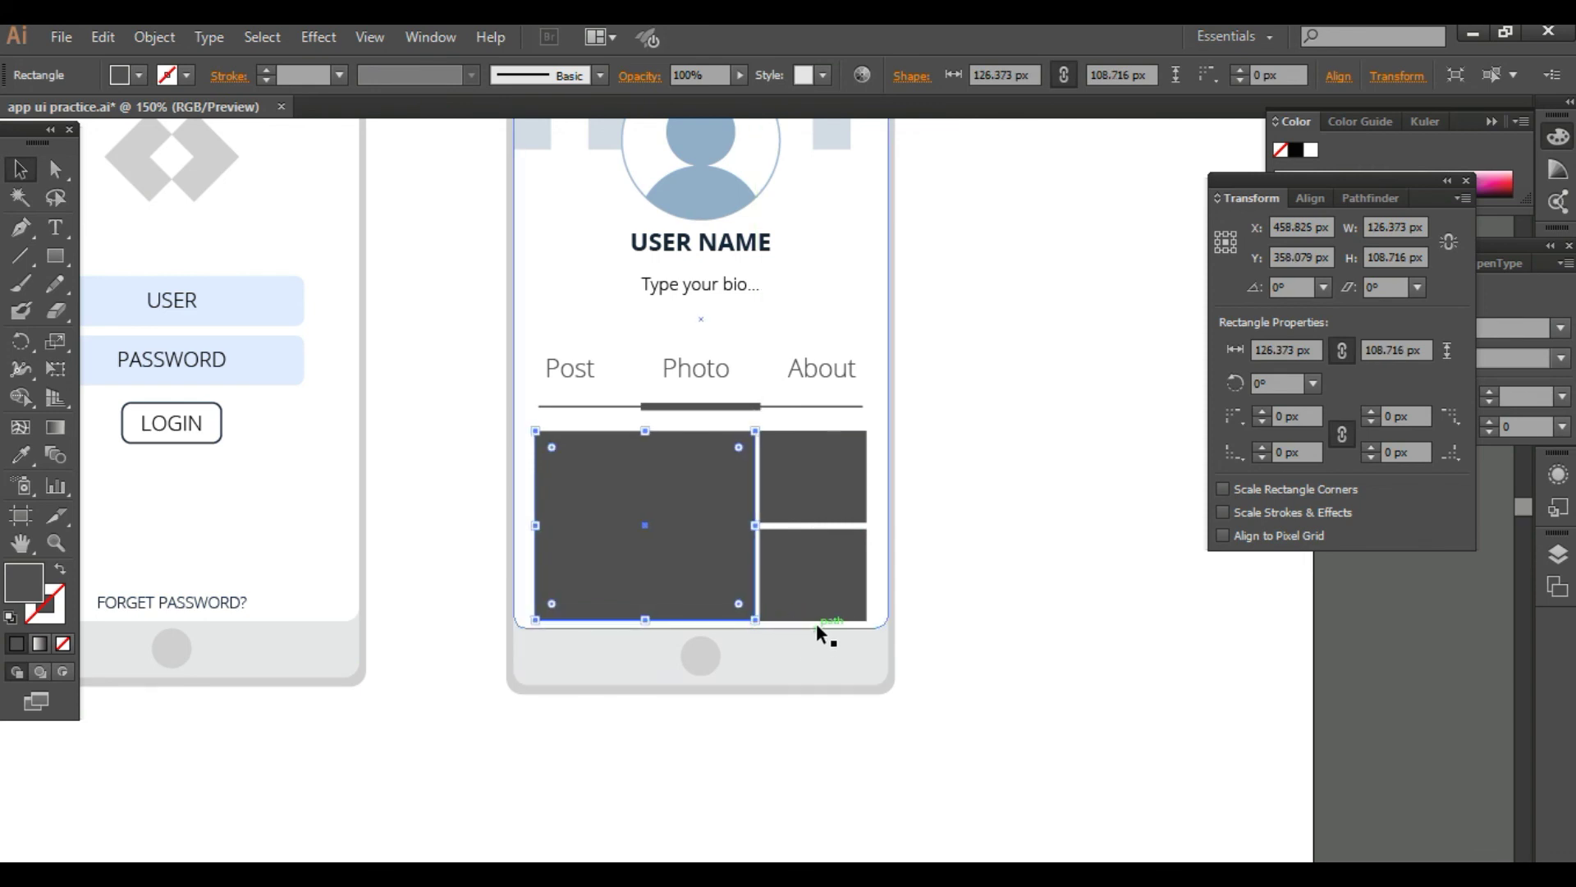
pyautogui.click(908, 623)
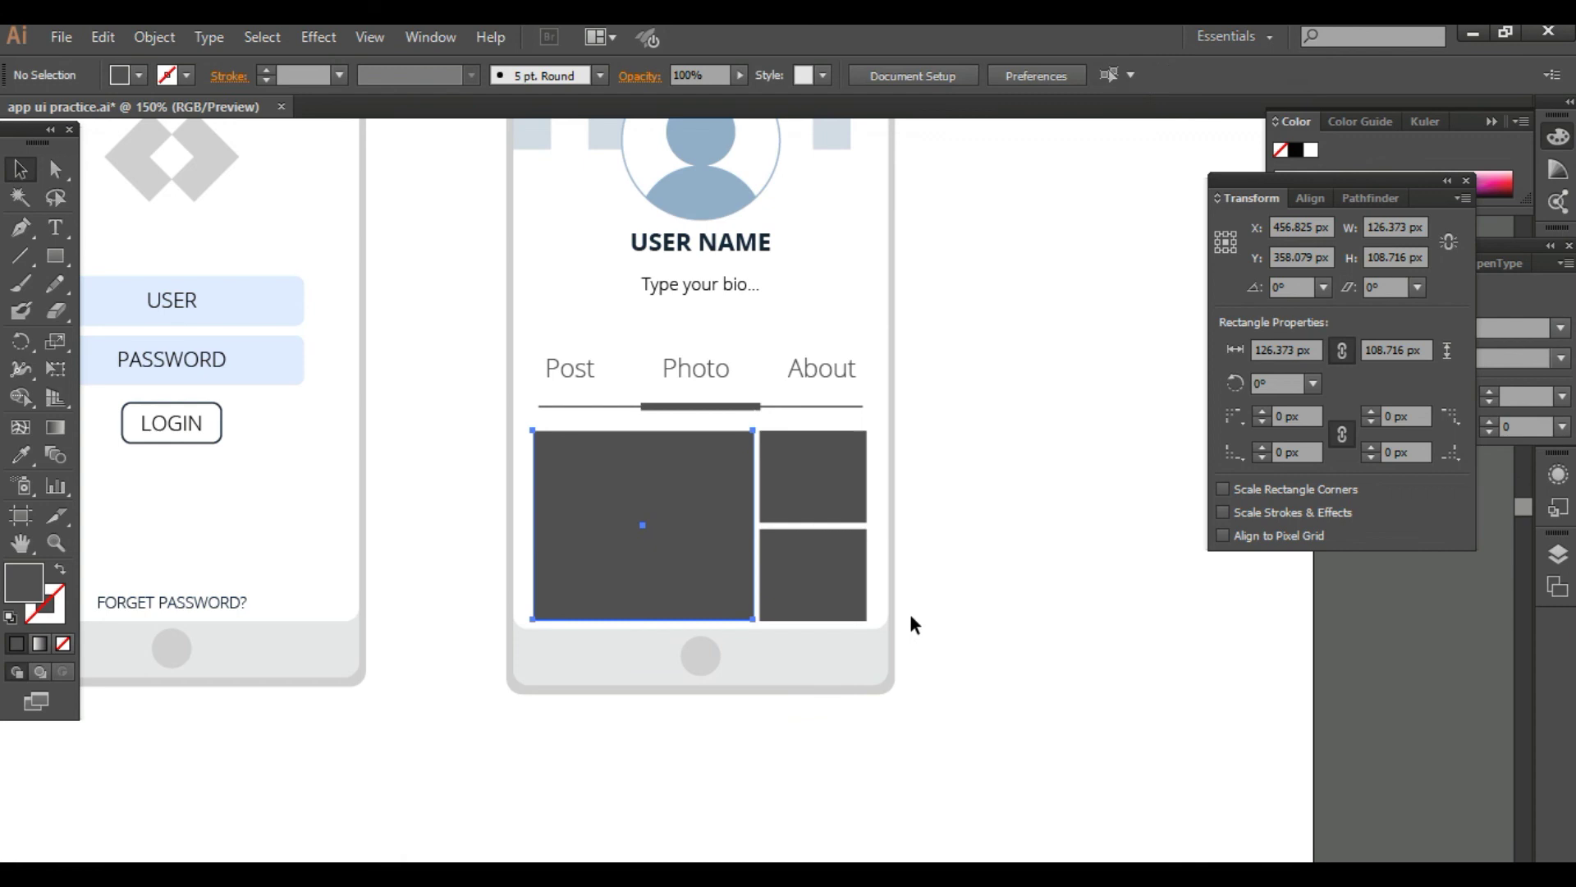
# Step: Fill the large photo rectangle with a light gray
pyautogui.click(592, 545)
pyautogui.doubleClick(37, 576)
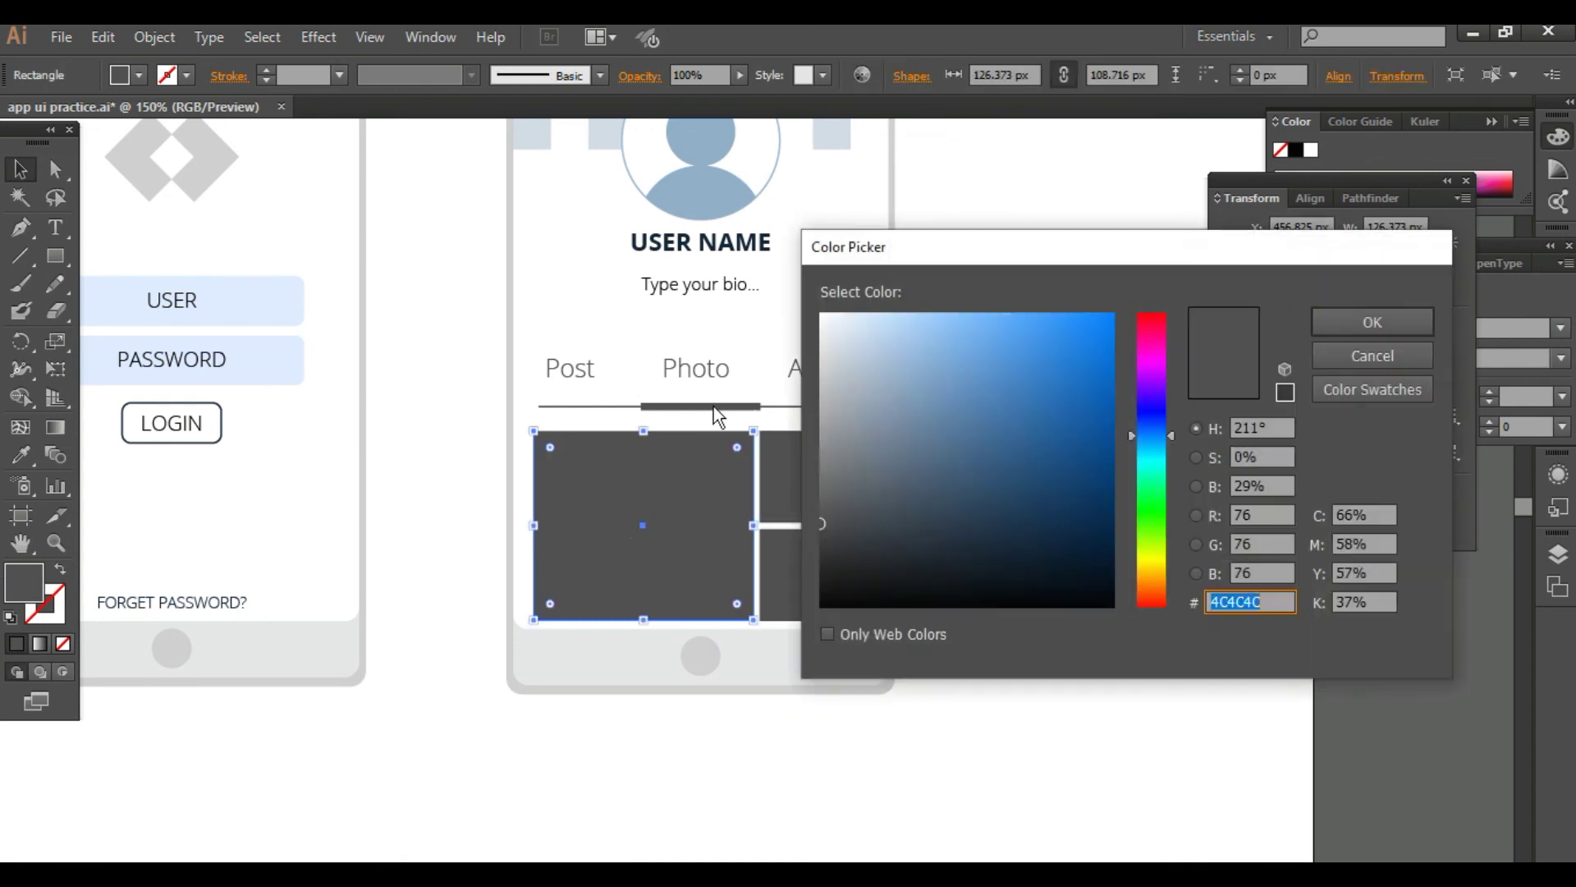
pyautogui.moveTo(837, 382); pyautogui.dragTo(821, 353)
pyautogui.click(1372, 321)
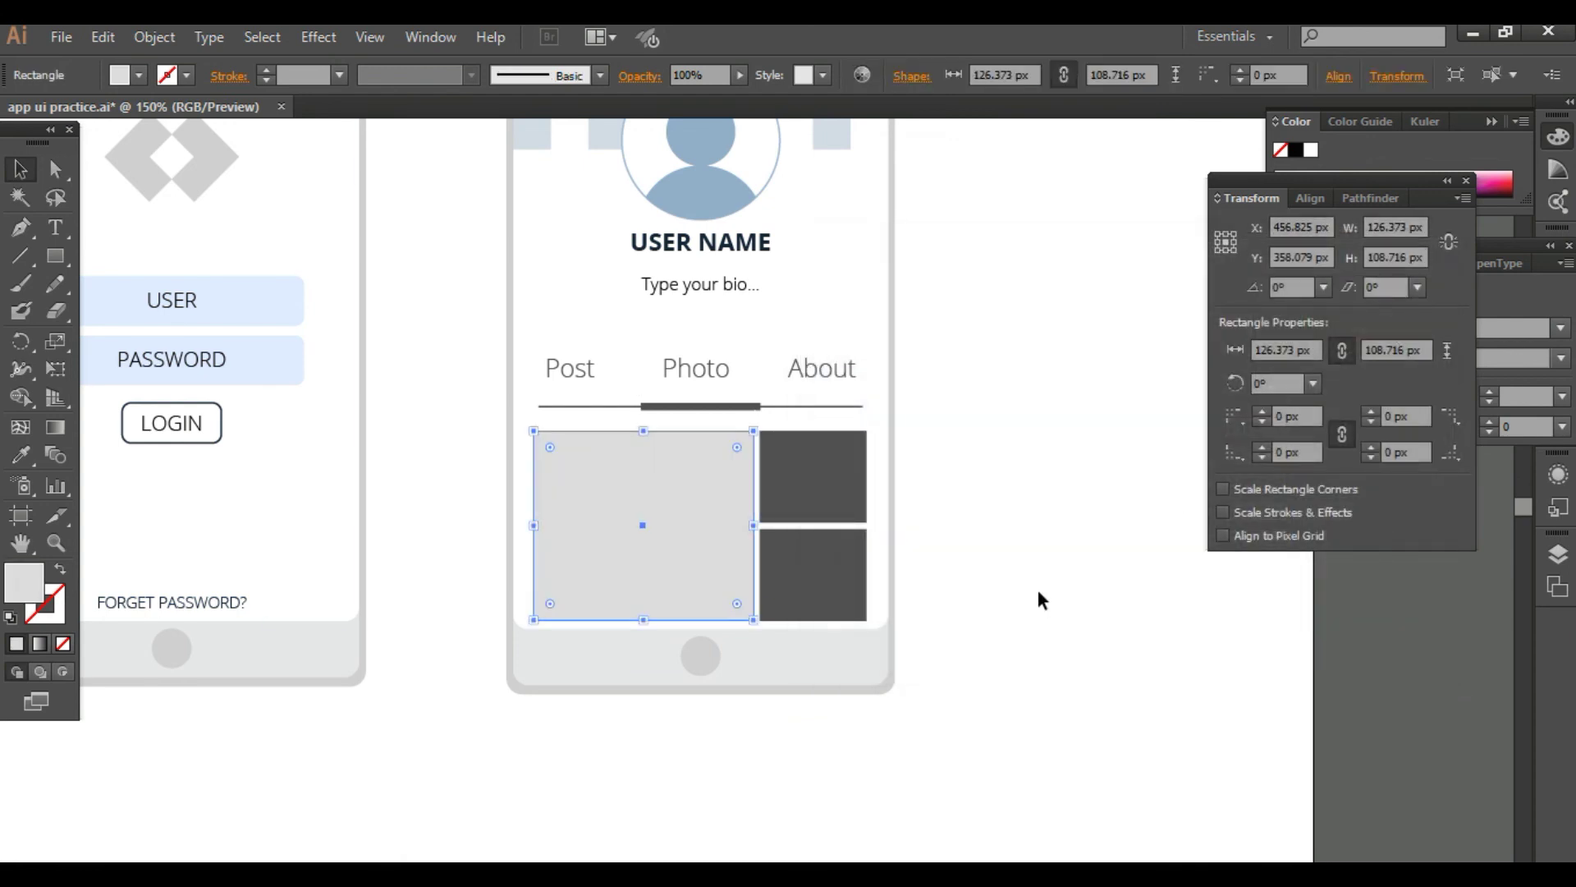
pyautogui.click(1038, 599)
# Step: Fill the lower small photo rectangle with color 9FA5AA
pyautogui.click(834, 573)
pyautogui.doubleClick(42, 580)
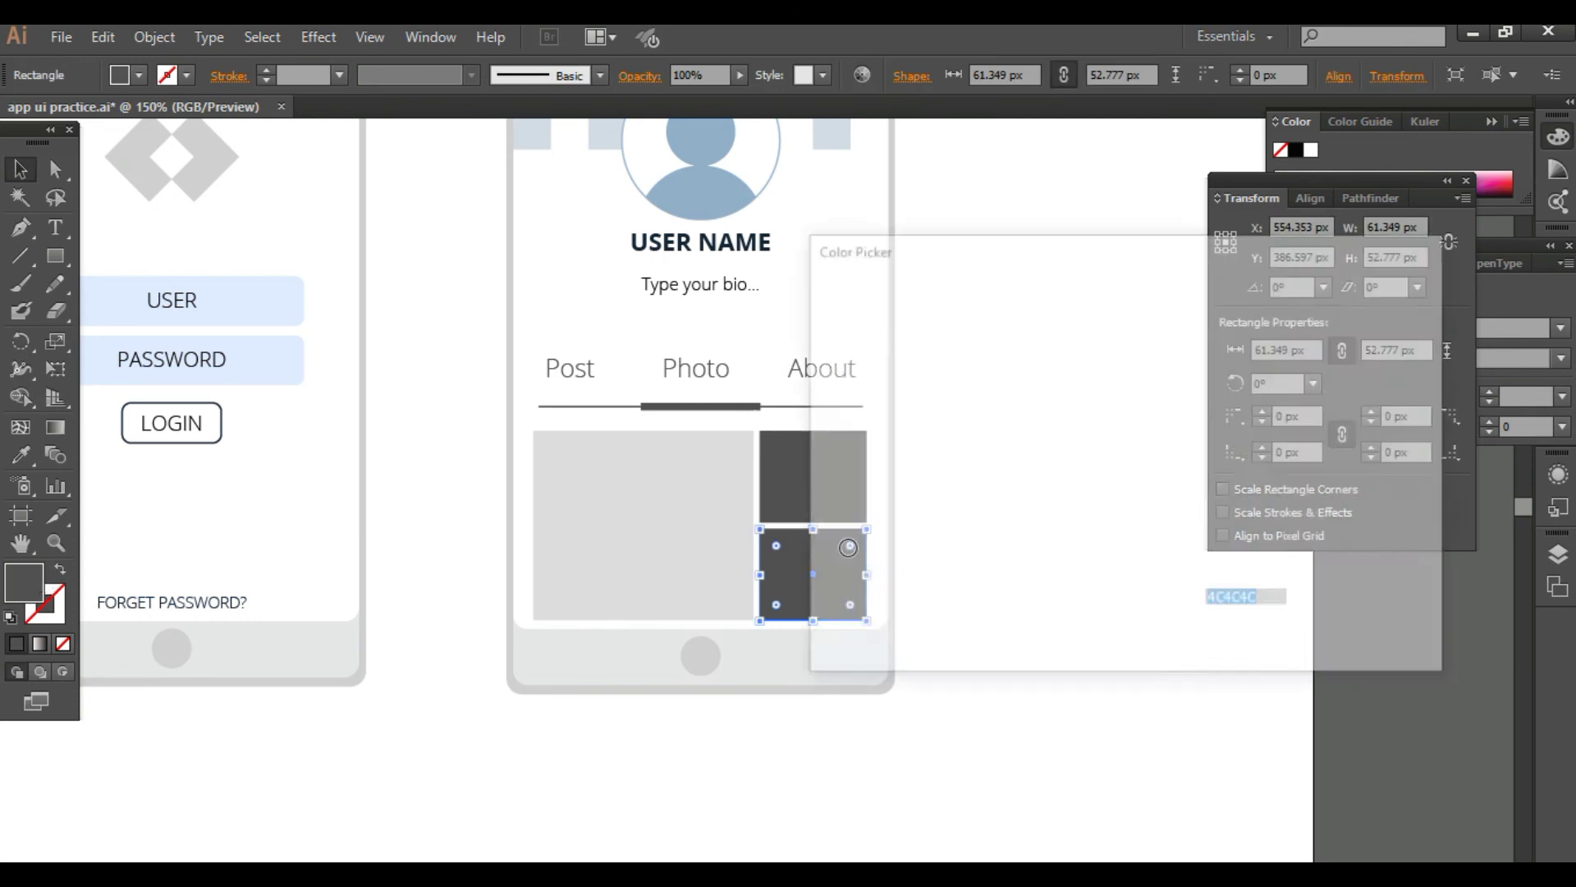
pyautogui.write('9FA5AA')
pyautogui.press('Return')
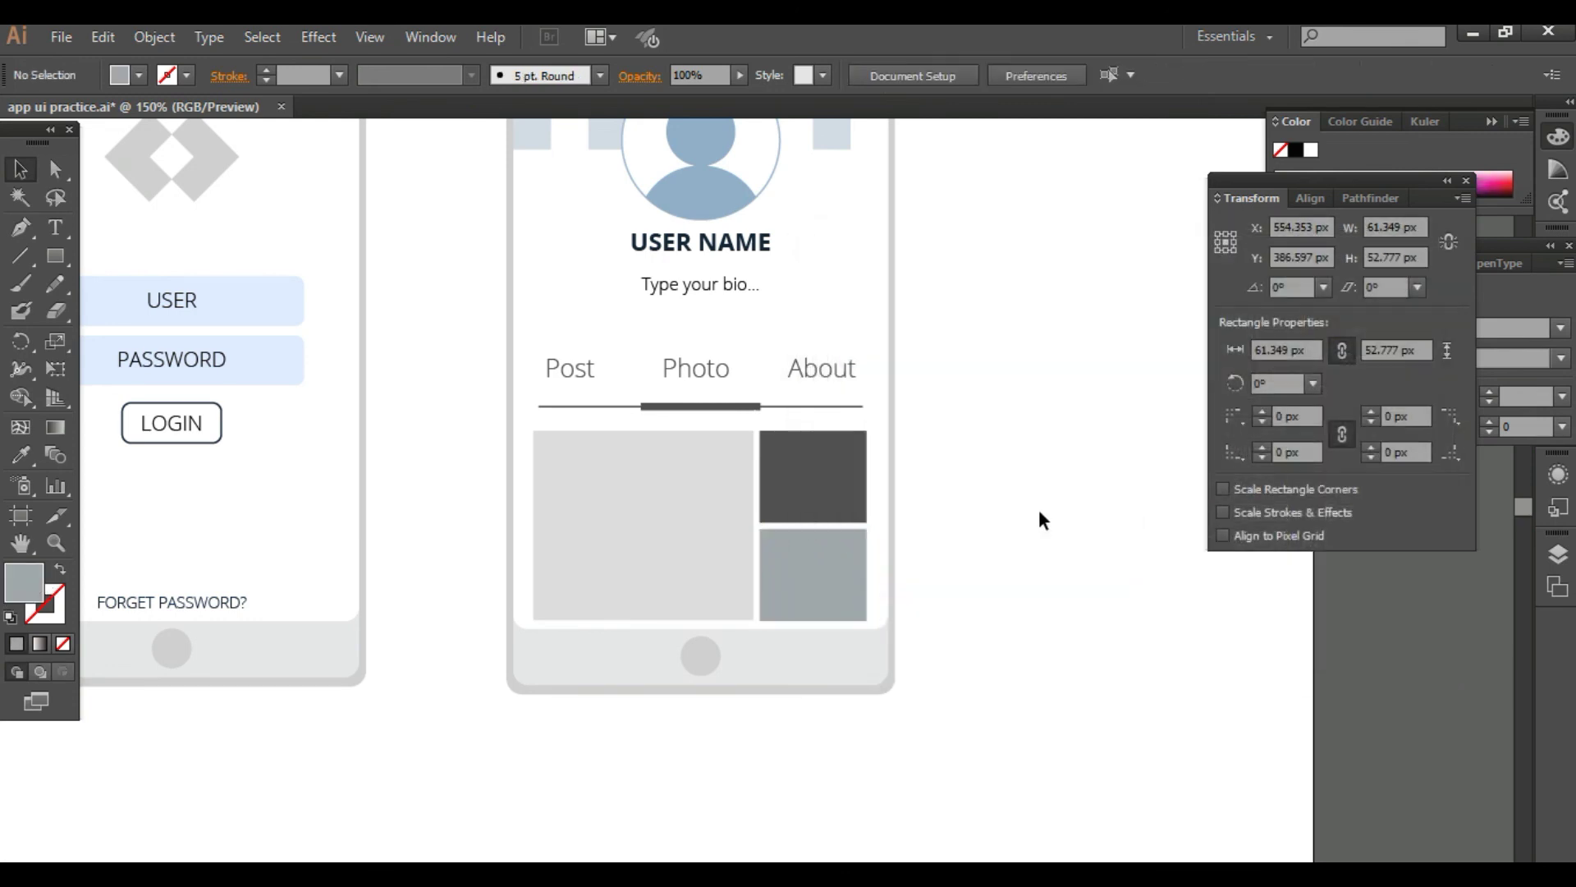
pyautogui.click(1037, 521)
# Step: Fill the upper small photo rectangle with the blue-gray color A9B4BF
pyautogui.click(821, 468)
pyautogui.doubleClick(24, 586)
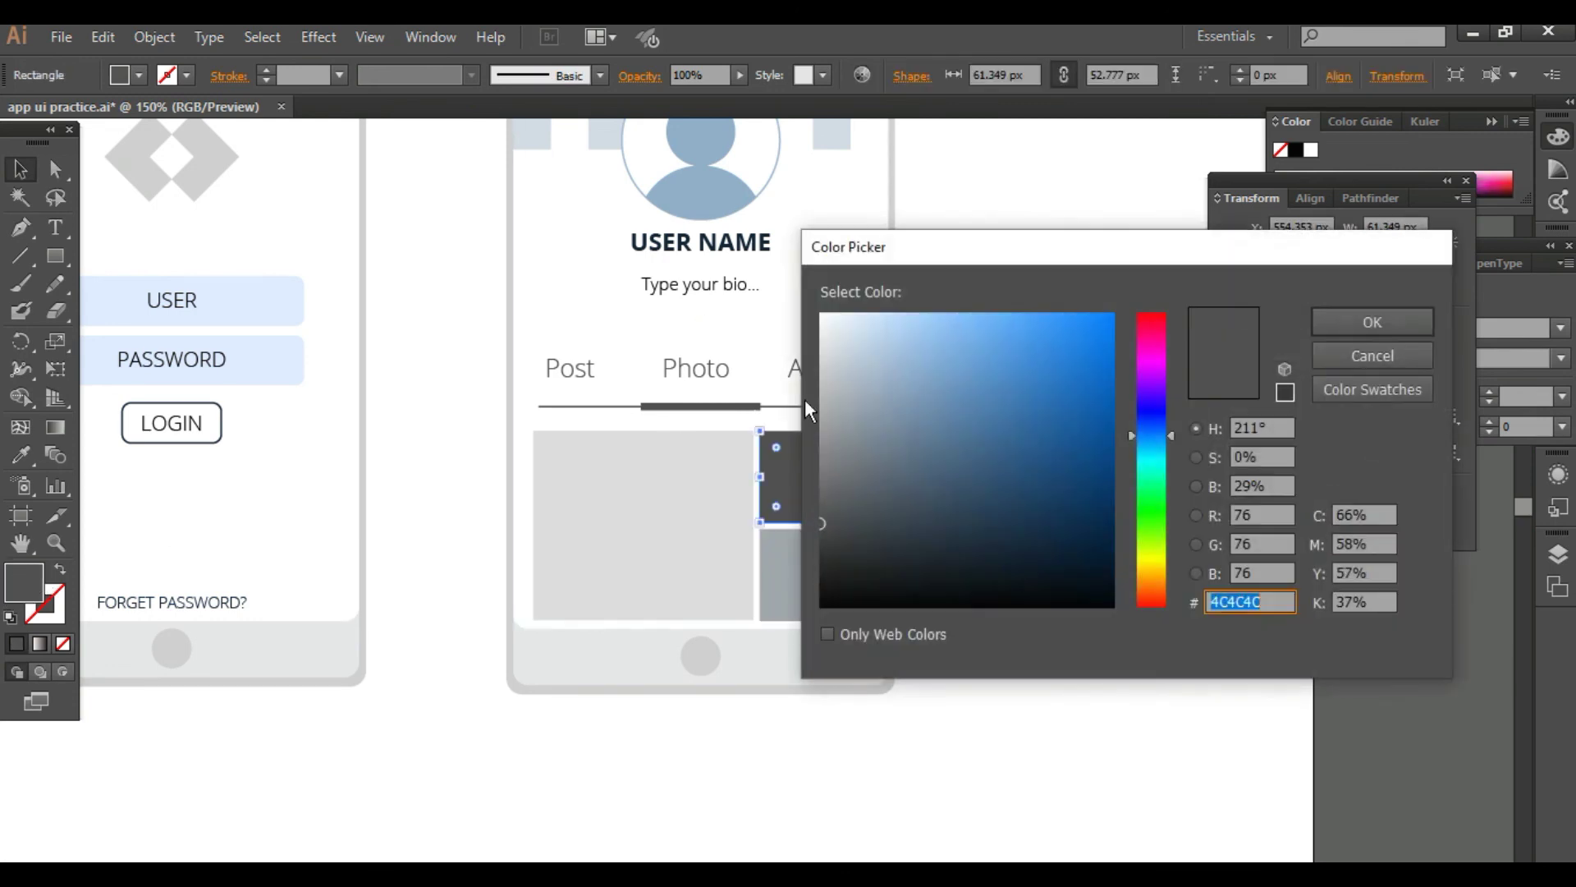
pyautogui.click(899, 360)
pyautogui.click(851, 351)
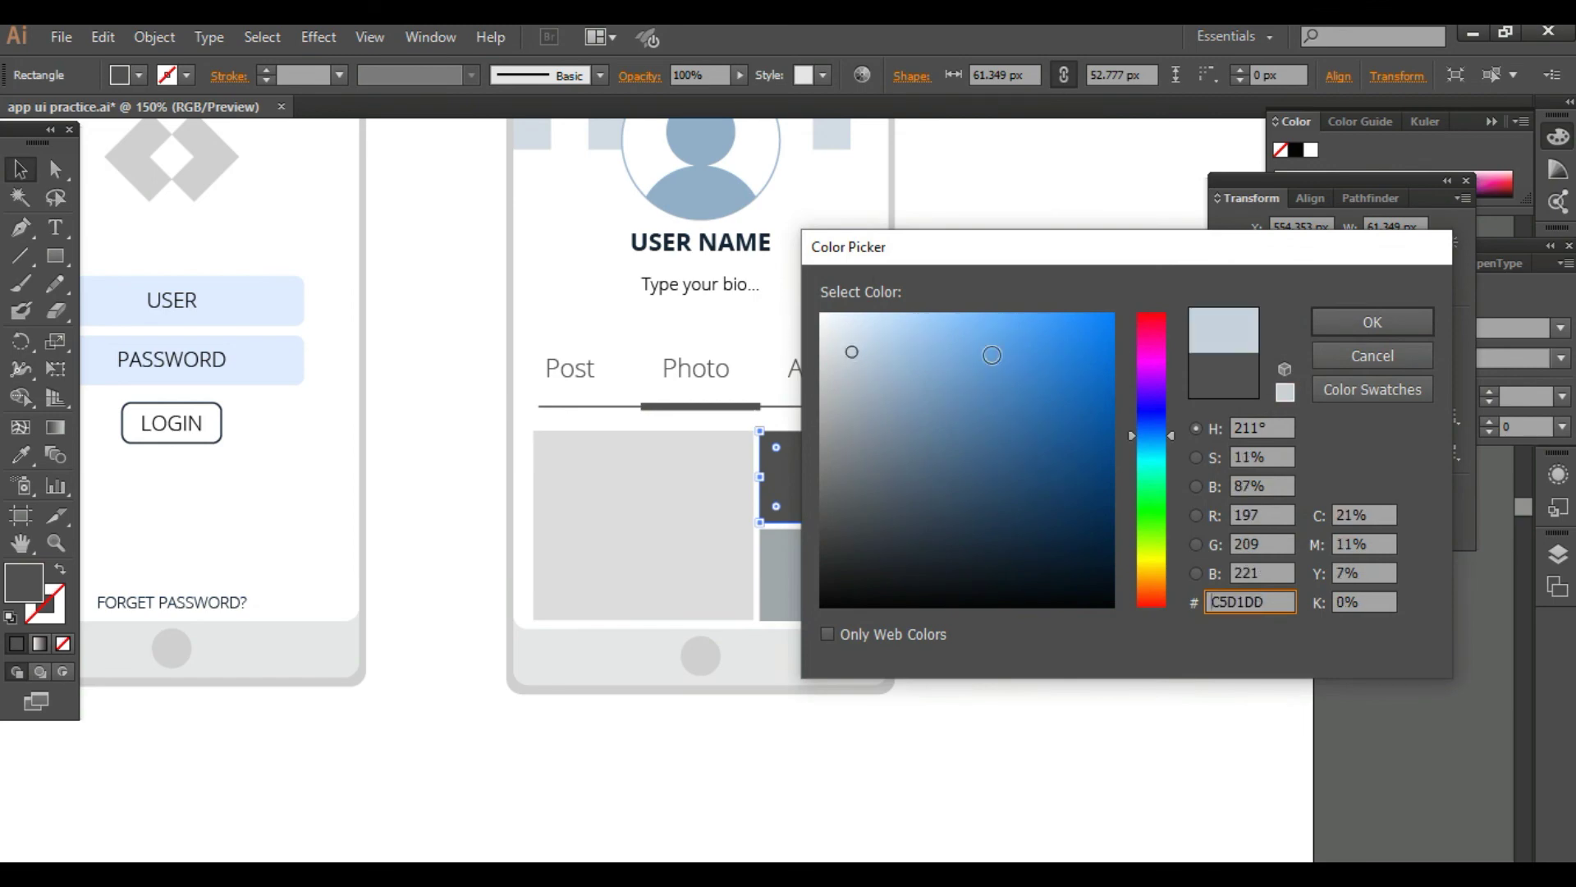
pyautogui.click(846, 387)
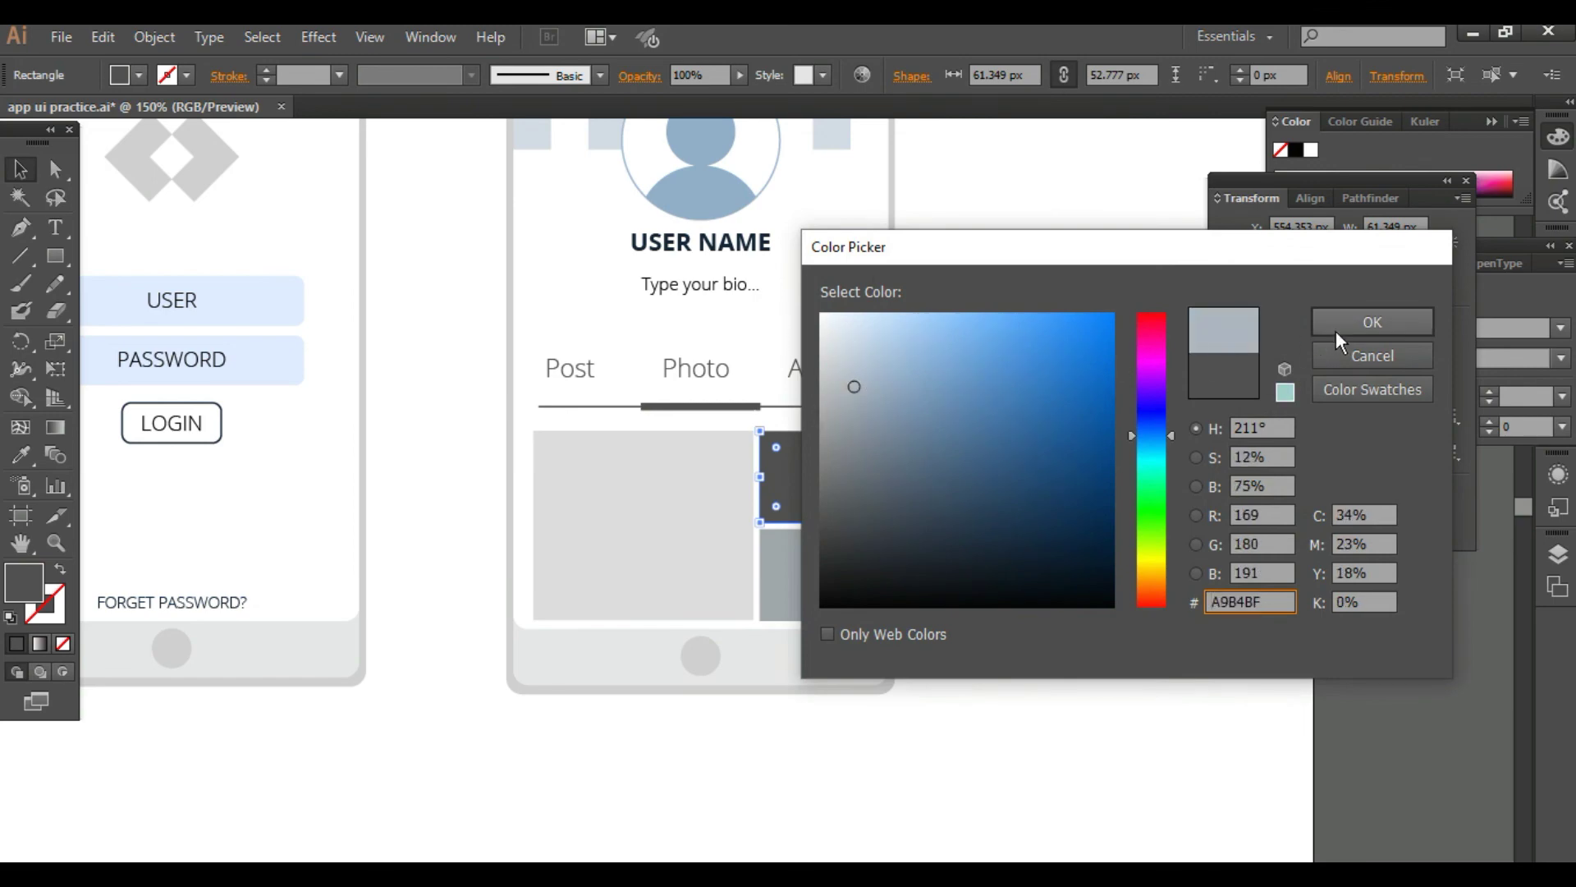
pyautogui.click(1371, 329)
pyautogui.click(977, 490)
pyautogui.scroll(1, 821, 517)
# Step: Fill the upper small photo rectangle with a neutral medium gray
pyautogui.click(825, 545)
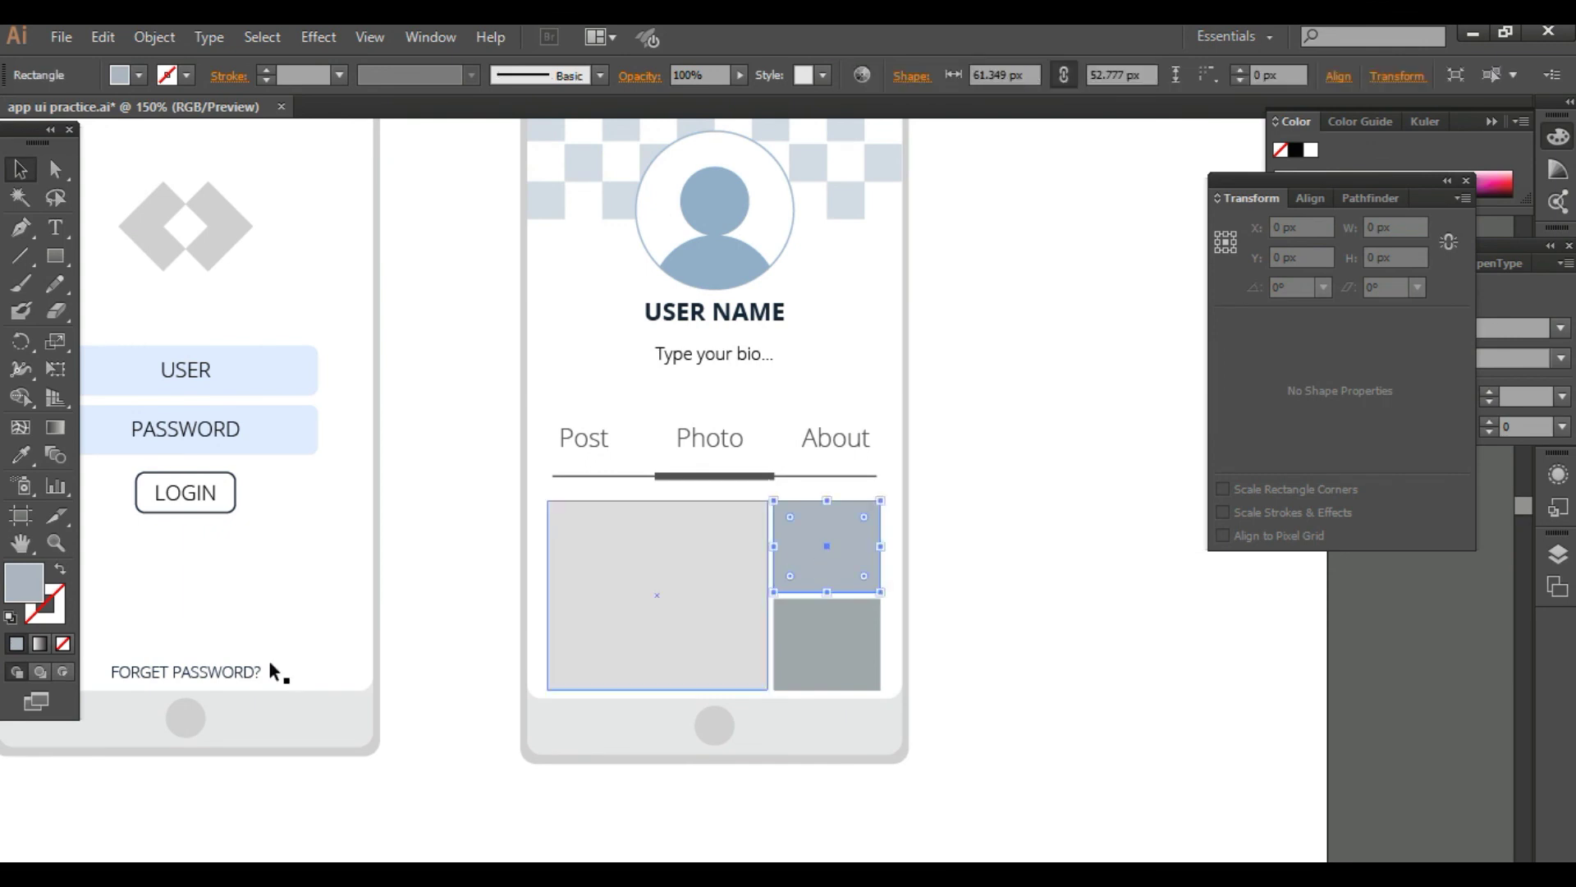
pyautogui.doubleClick(27, 577)
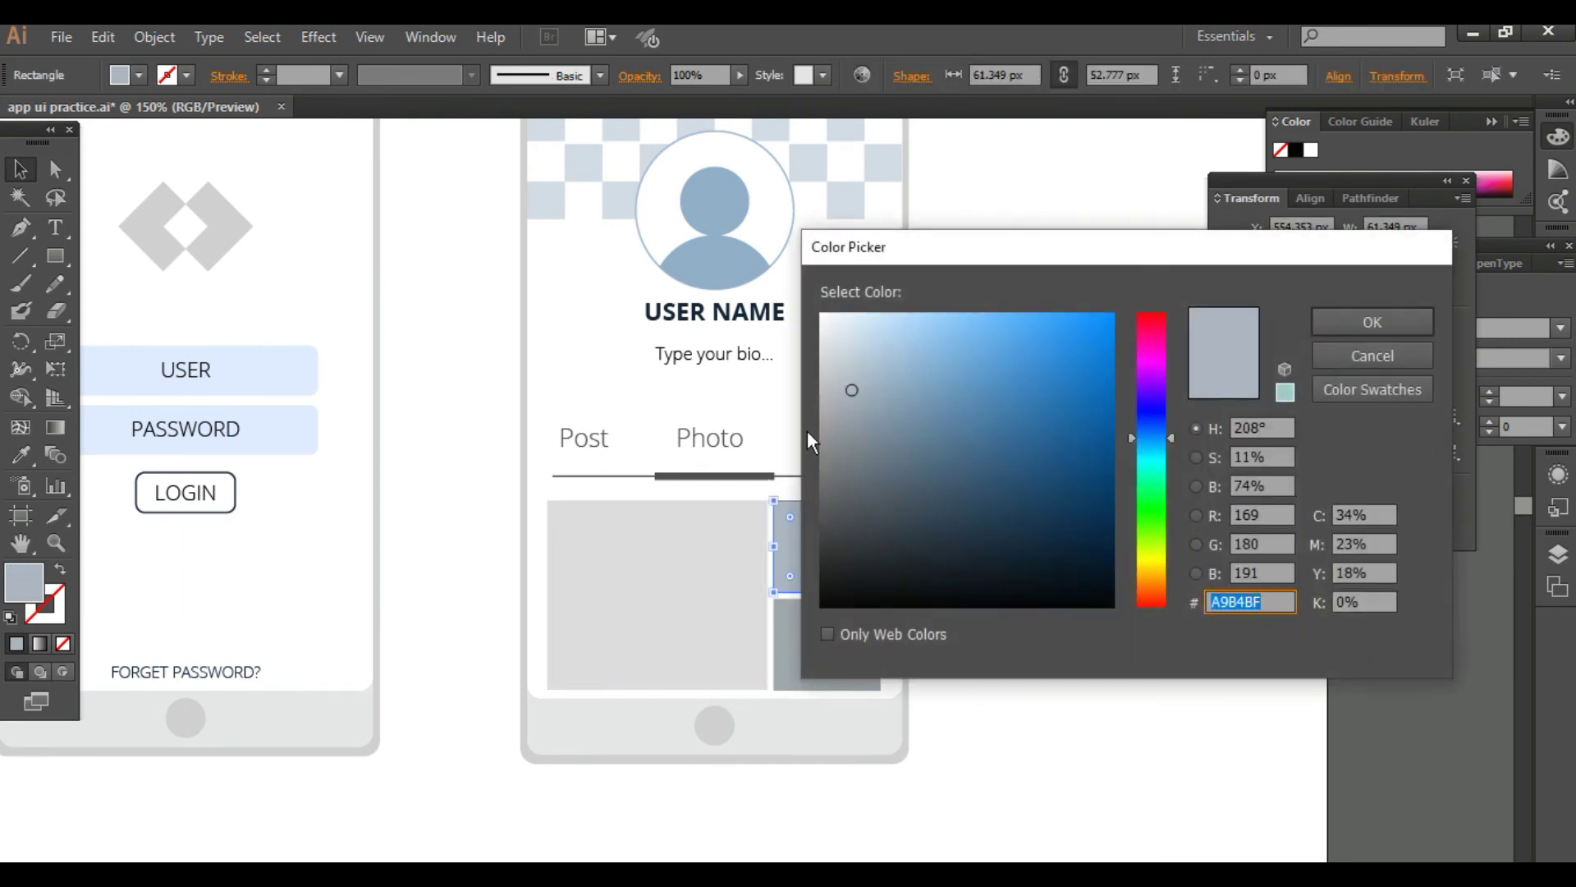
pyautogui.click(826, 442)
pyautogui.click(1399, 325)
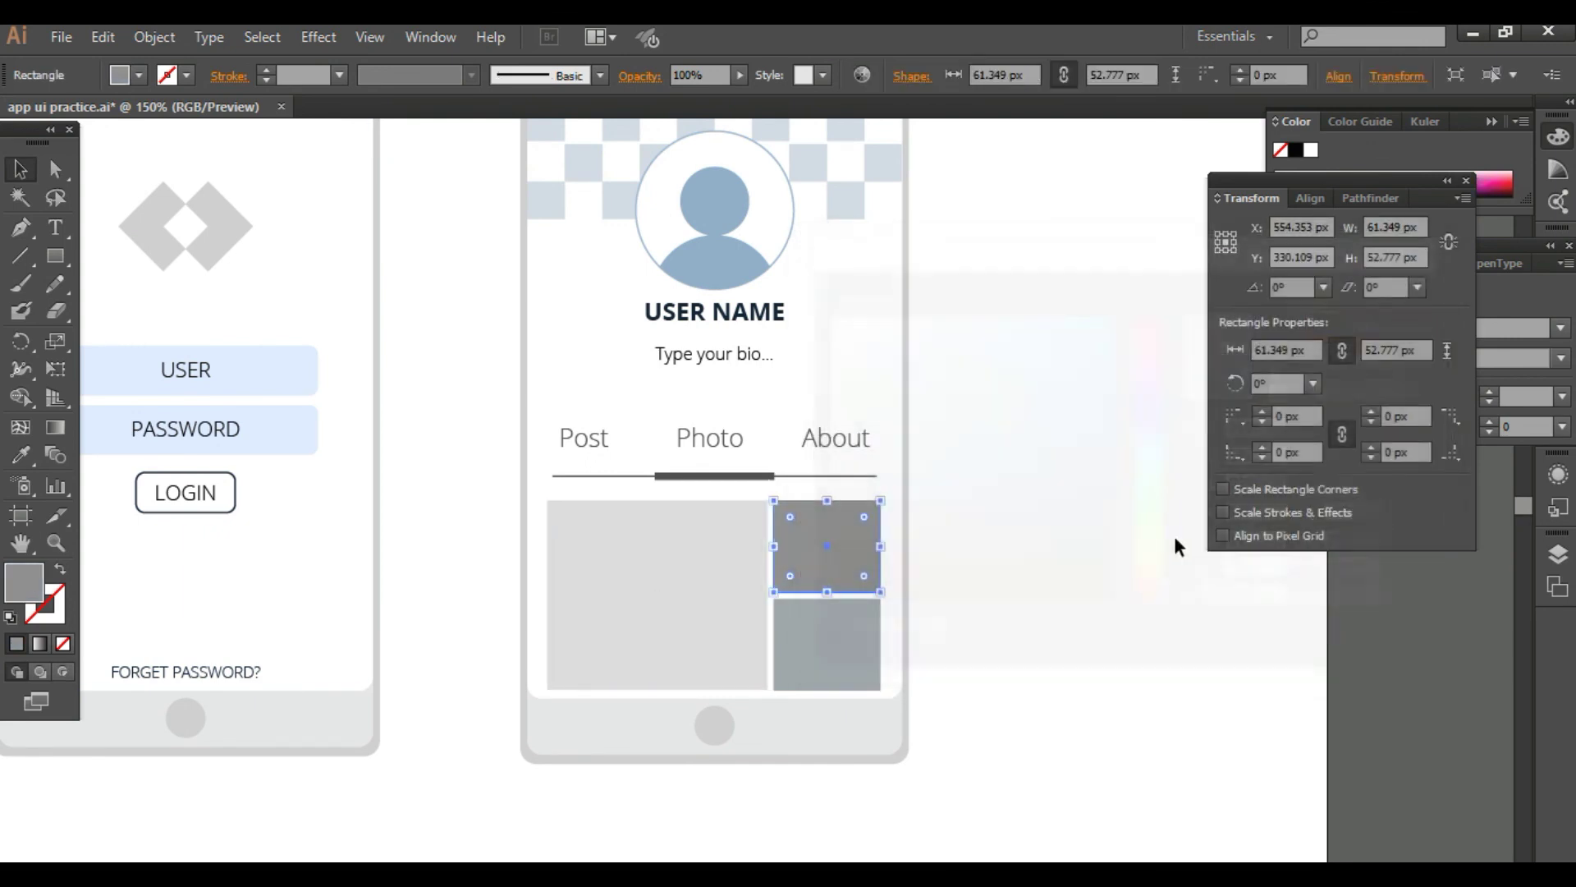
pyautogui.click(1157, 569)
# Step: Group all elements of the profile phone mockup, and group all elements of the login phone mockup separately
pyautogui.hotkey('ctrl', '-')
pyautogui.hotkey('ctrl', '-')
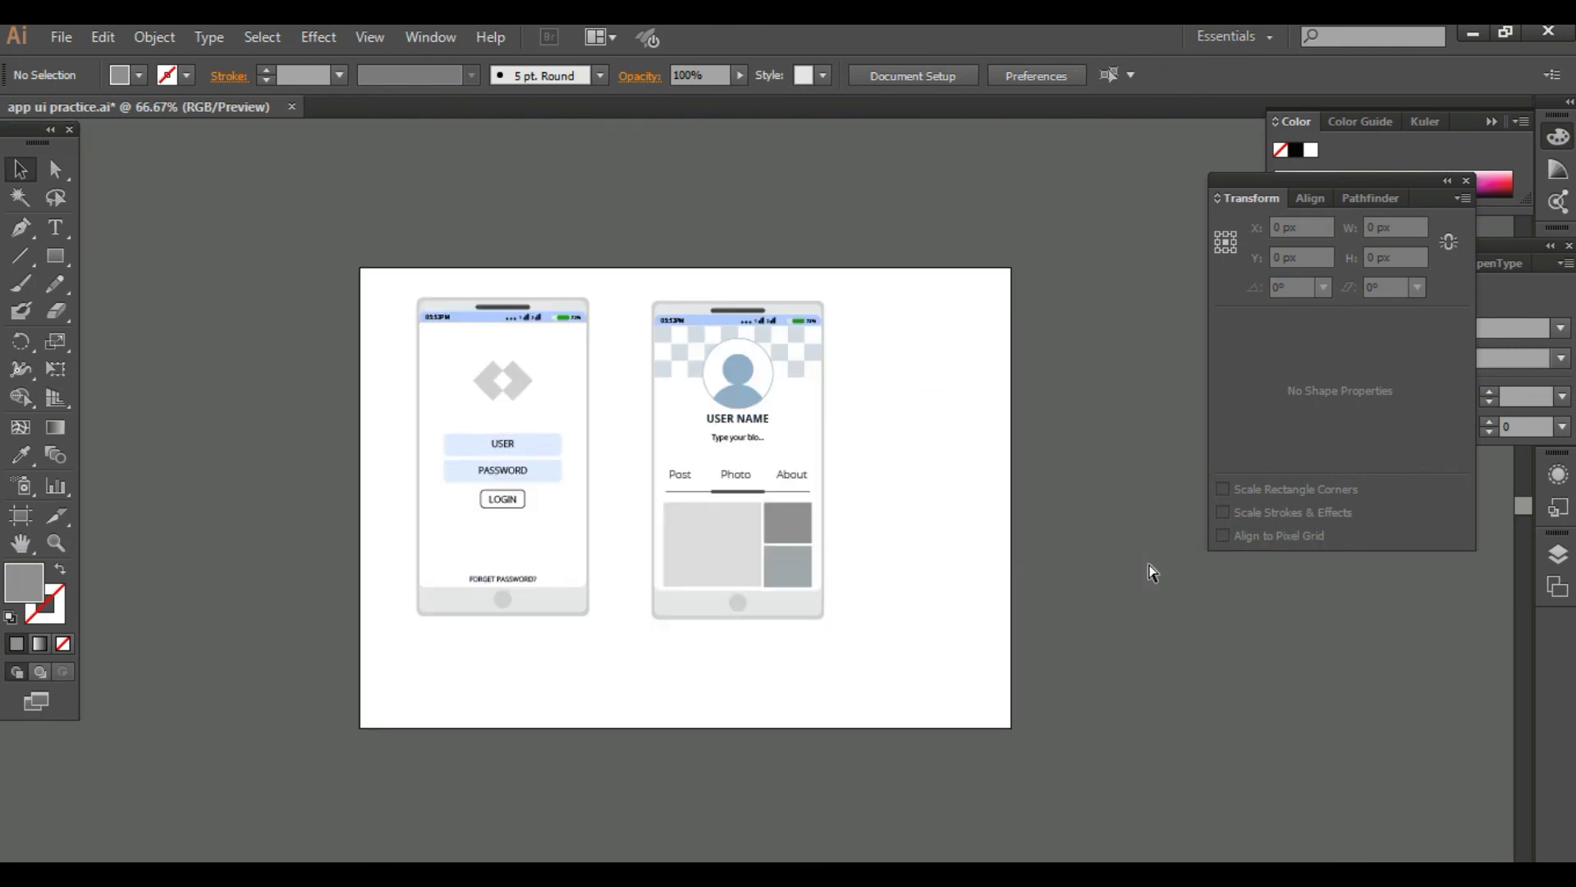
pyautogui.hotkey('ctrl', '+')
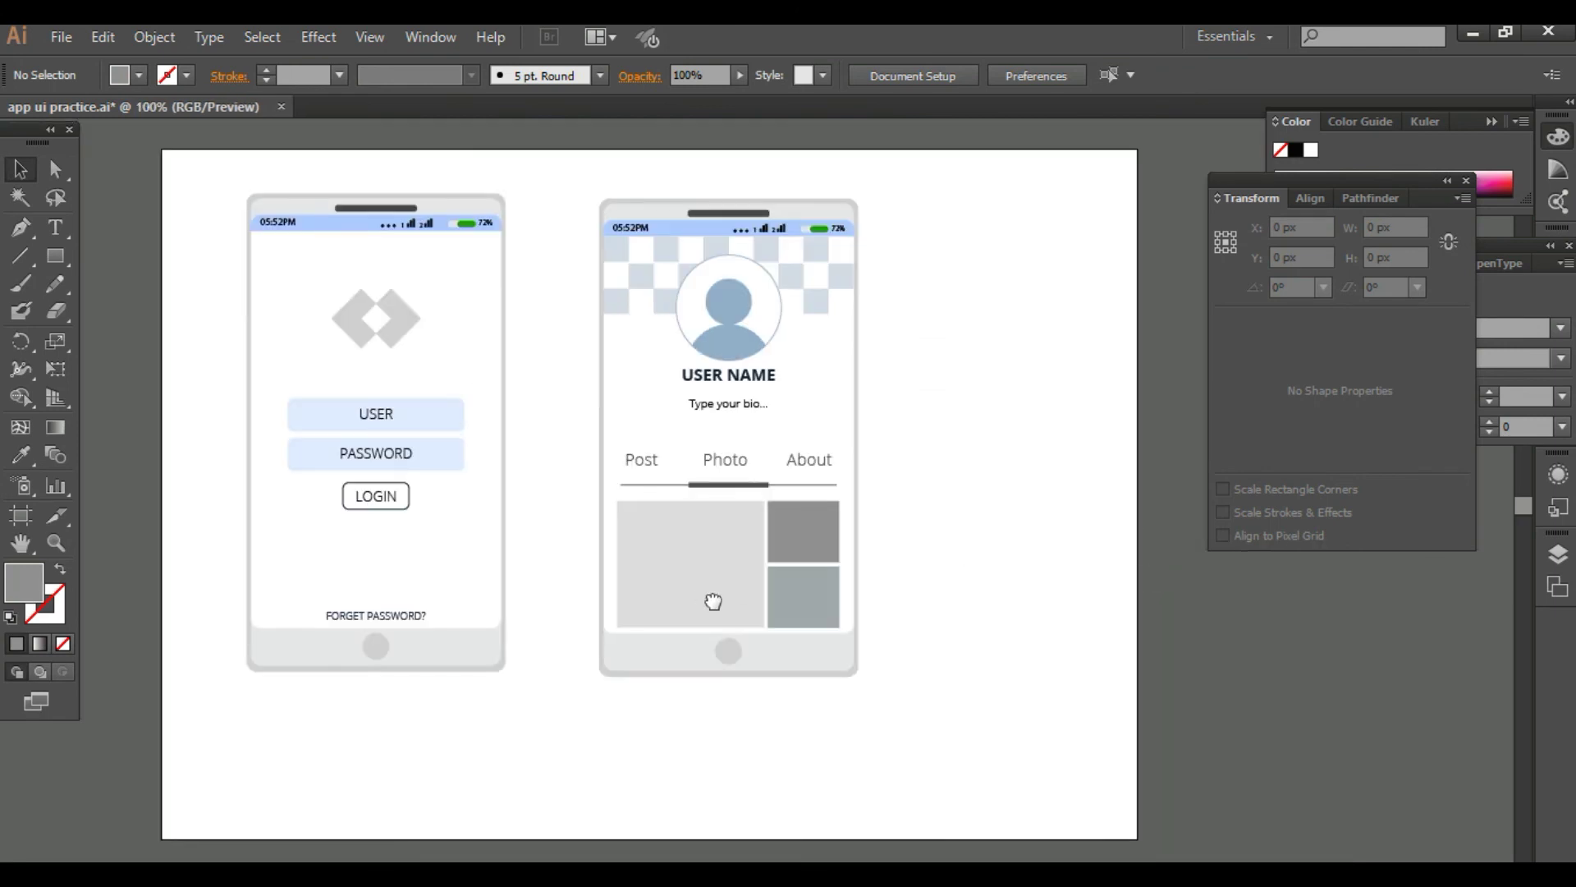
pyautogui.moveTo(713, 601); pyautogui.dragTo(762, 645)
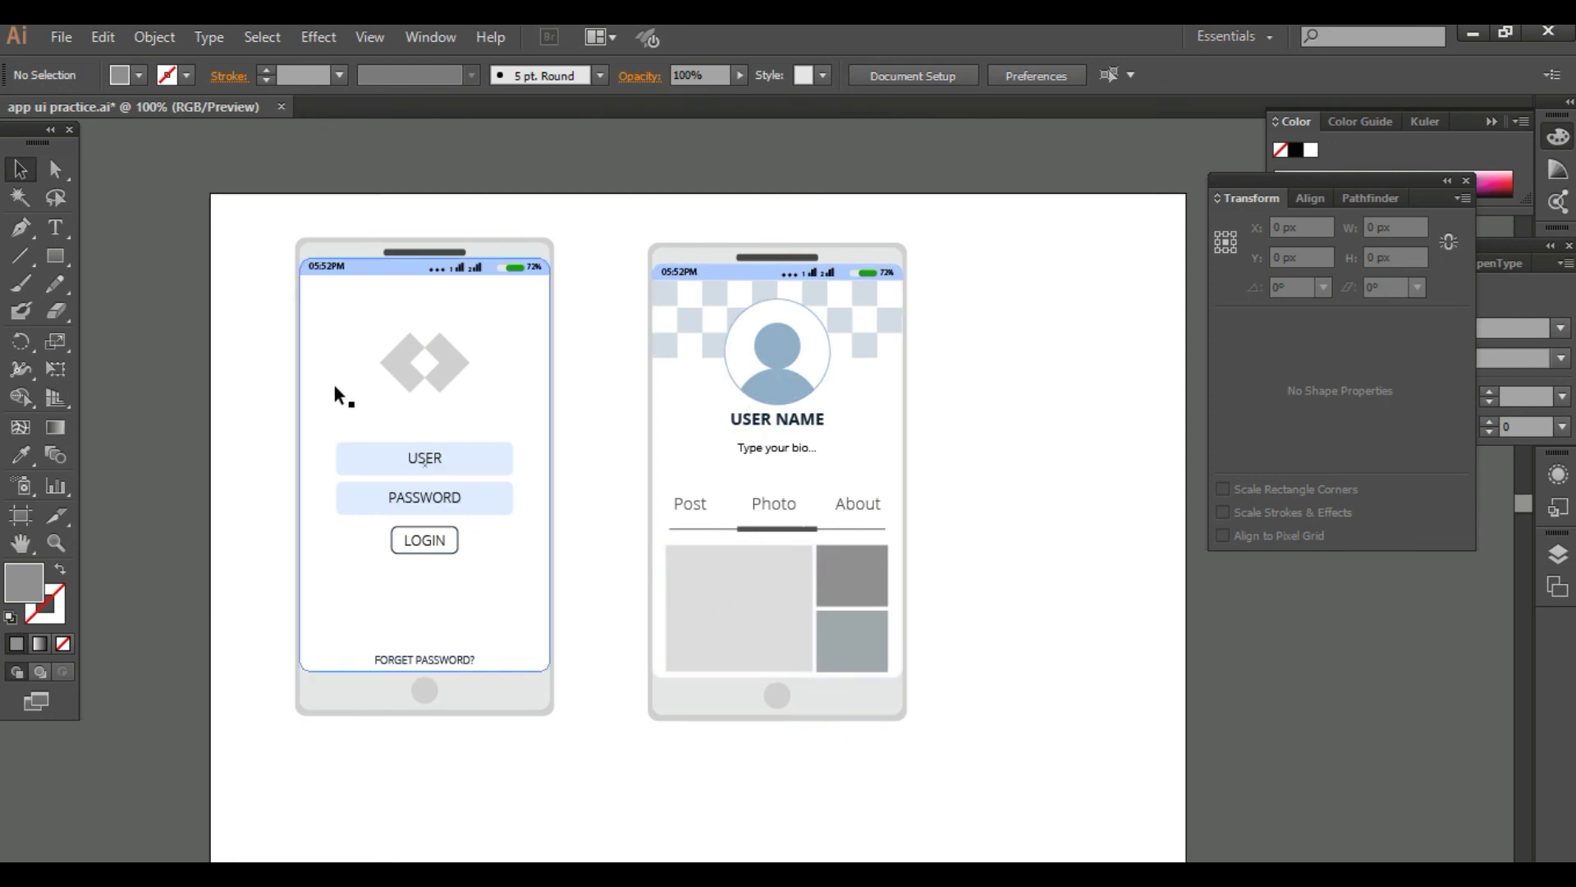
pyautogui.moveTo(631, 225); pyautogui.dragTo(957, 765)
pyautogui.rightClick(761, 528)
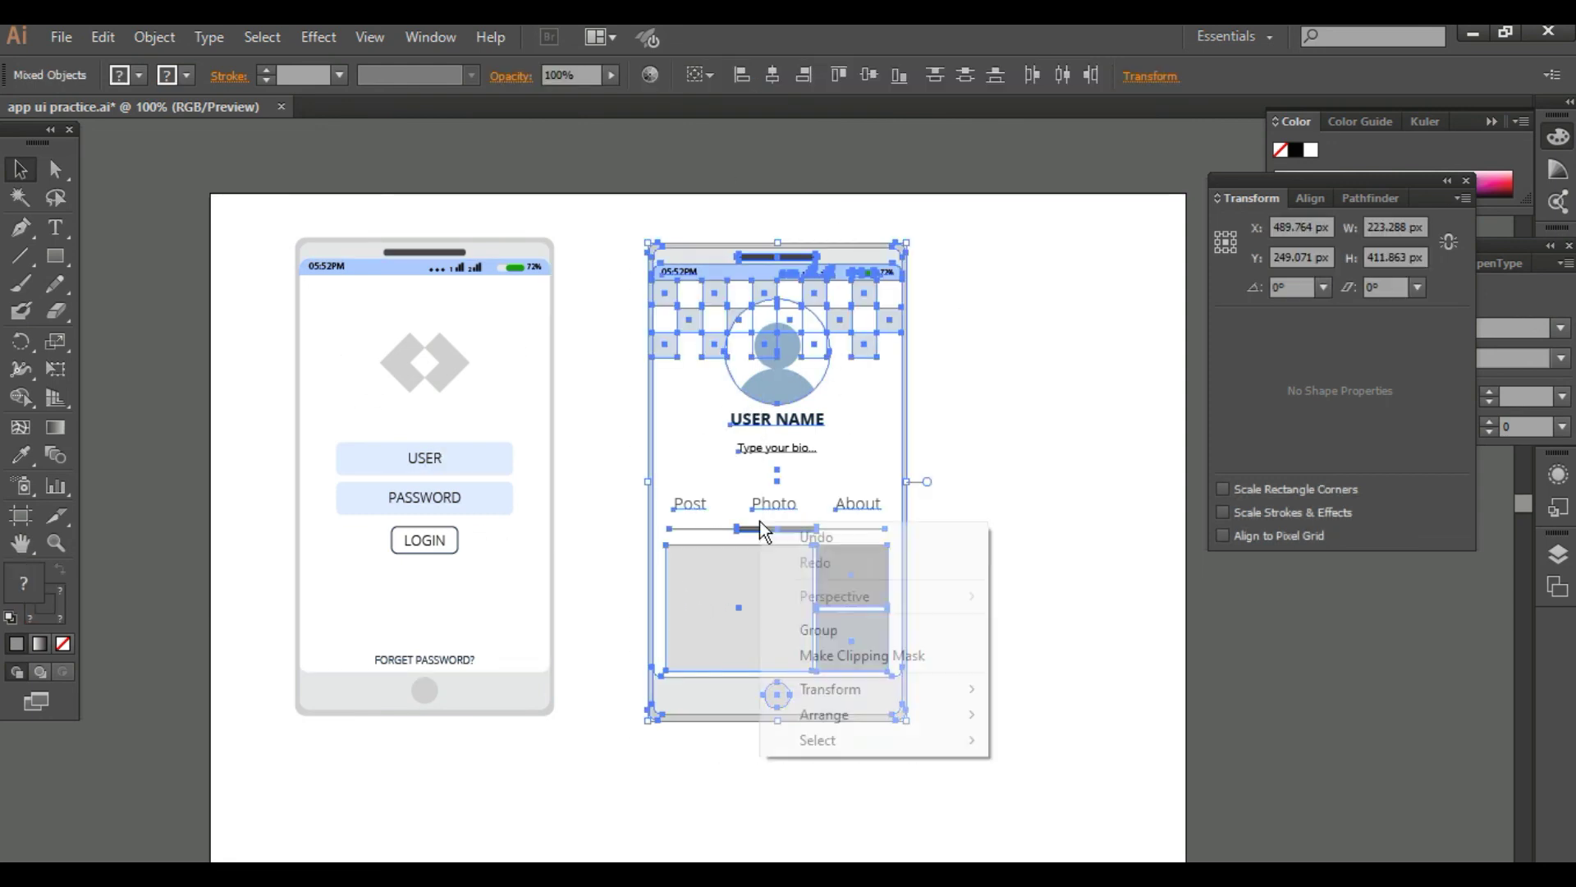
pyautogui.click(796, 630)
pyautogui.moveTo(552, 778); pyautogui.dragTo(236, 226)
pyautogui.rightClick(462, 354)
pyautogui.click(510, 464)
# Step: Move the profile and login phone groups right and slightly down toward the middle of the artboard
pyautogui.moveTo(817, 546); pyautogui.dragTo(903, 574)
pyautogui.click(669, 640)
pyautogui.moveTo(510, 598); pyautogui.dragTo(581, 623)
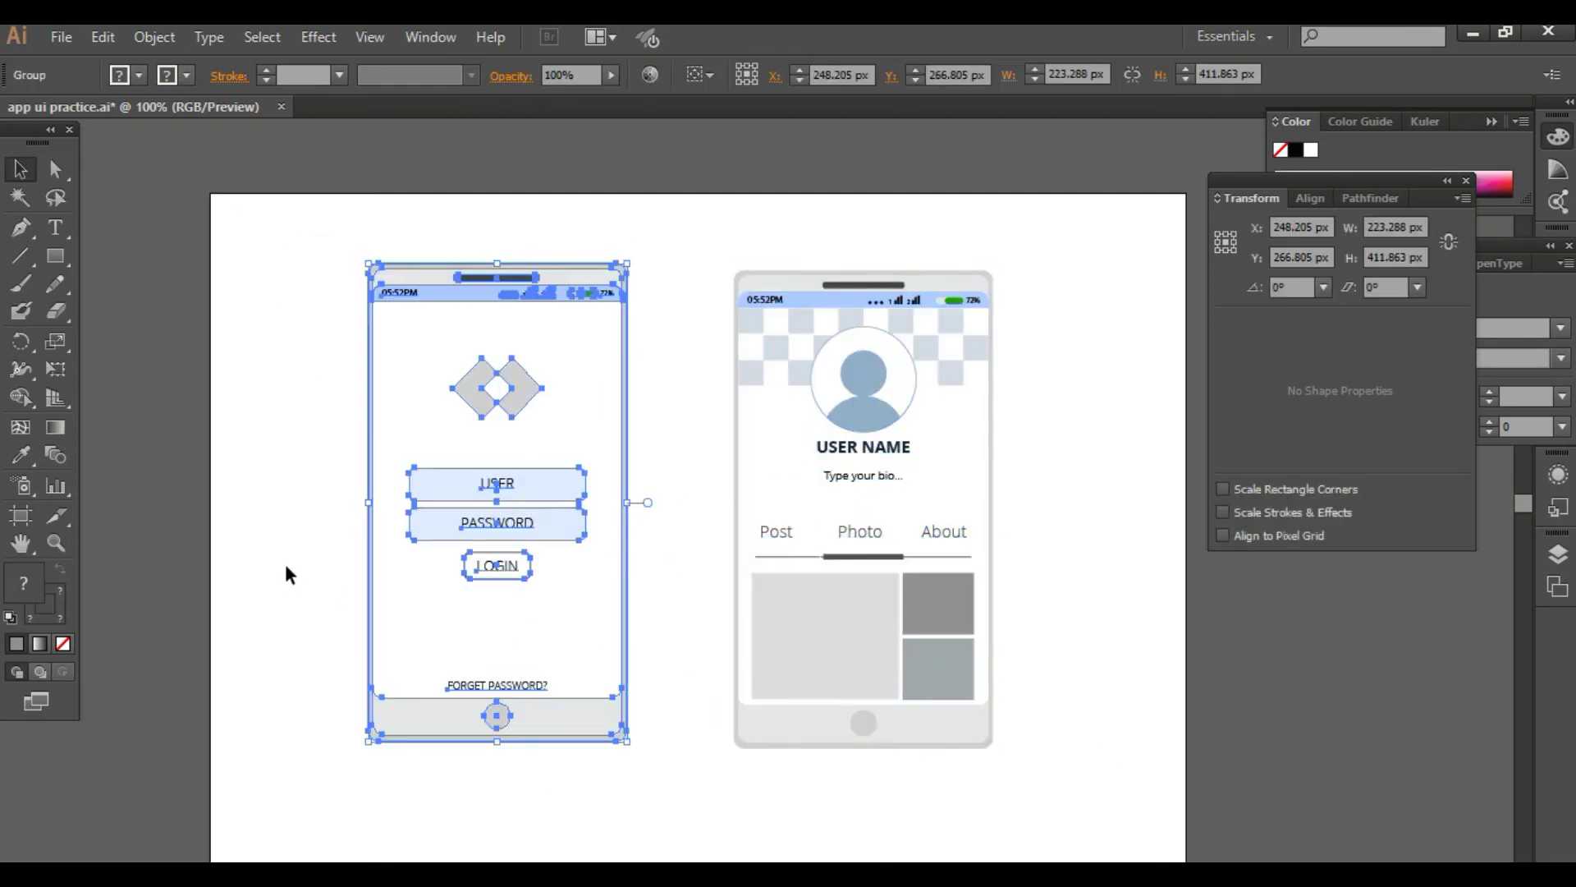
# Step: Align the vertical centers of the login and profile phone groups with each other
pyautogui.moveTo(277, 530); pyautogui.dragTo(944, 603)
pyautogui.click(1311, 197)
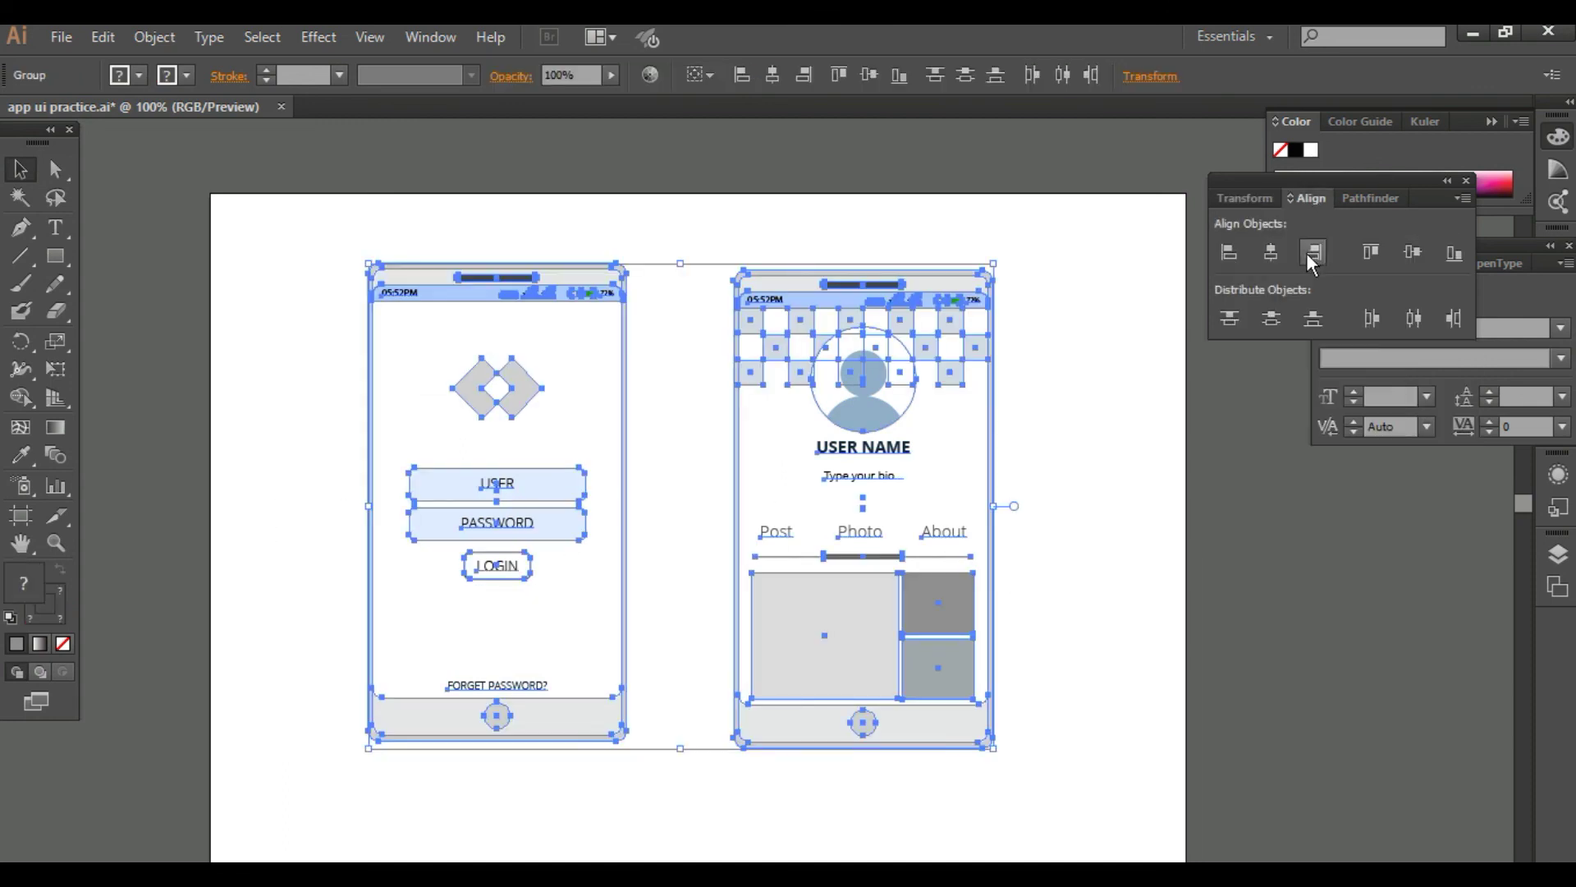
pyautogui.click(1413, 252)
pyautogui.click(1151, 571)
# Step: Move the login phone right to leave a narrow gap beside the profile phone, and align both phones' vertical centers
pyautogui.moveTo(462, 545); pyautogui.dragTo(544, 550)
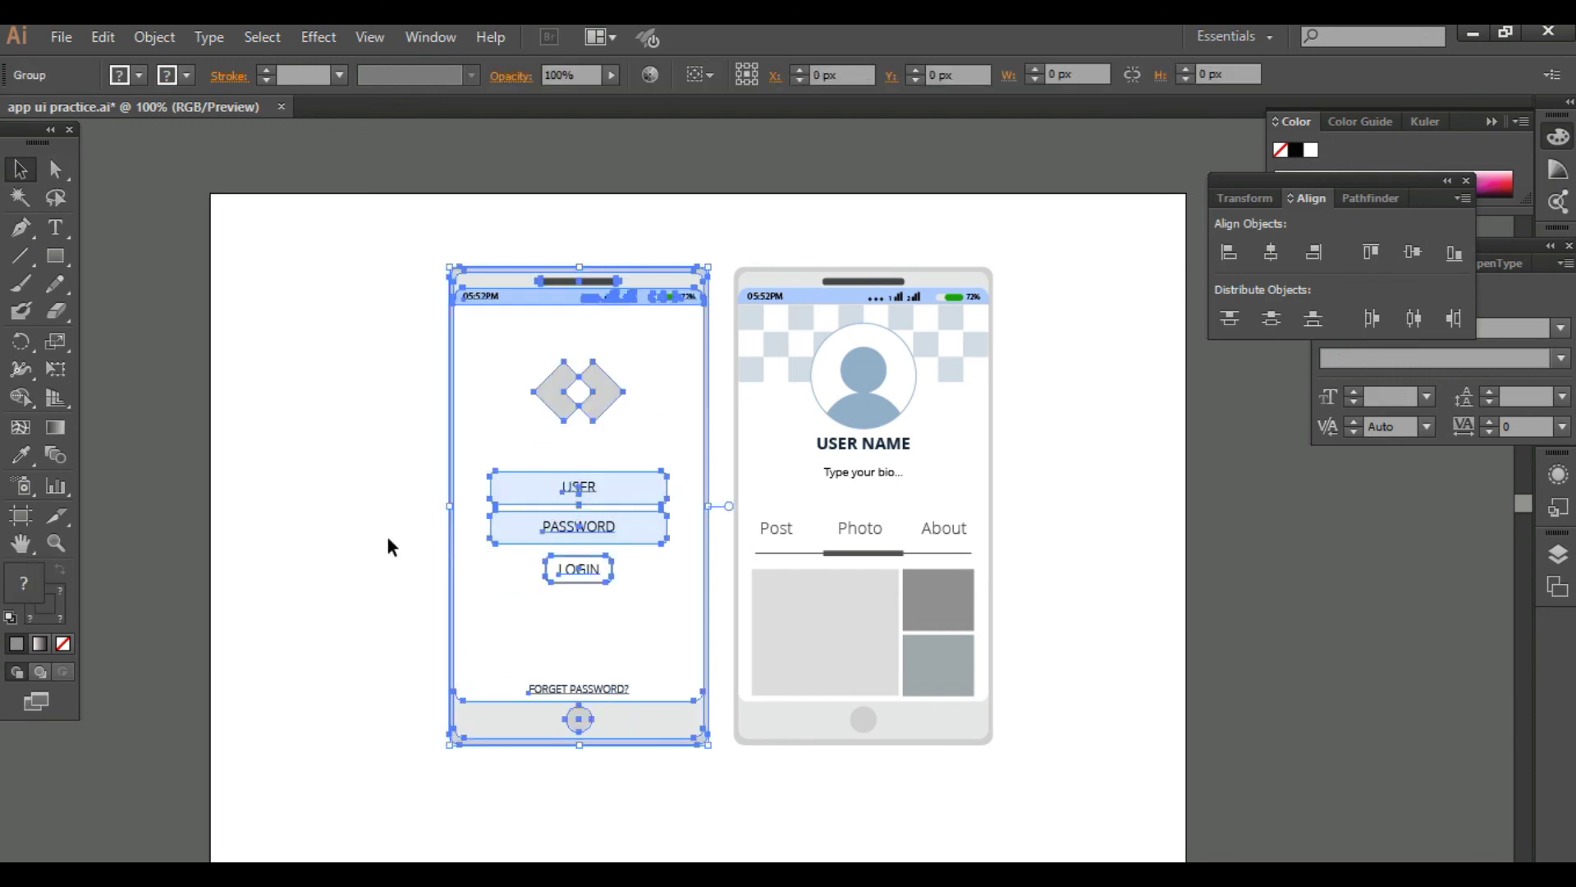
pyautogui.moveTo(391, 546); pyautogui.dragTo(976, 562)
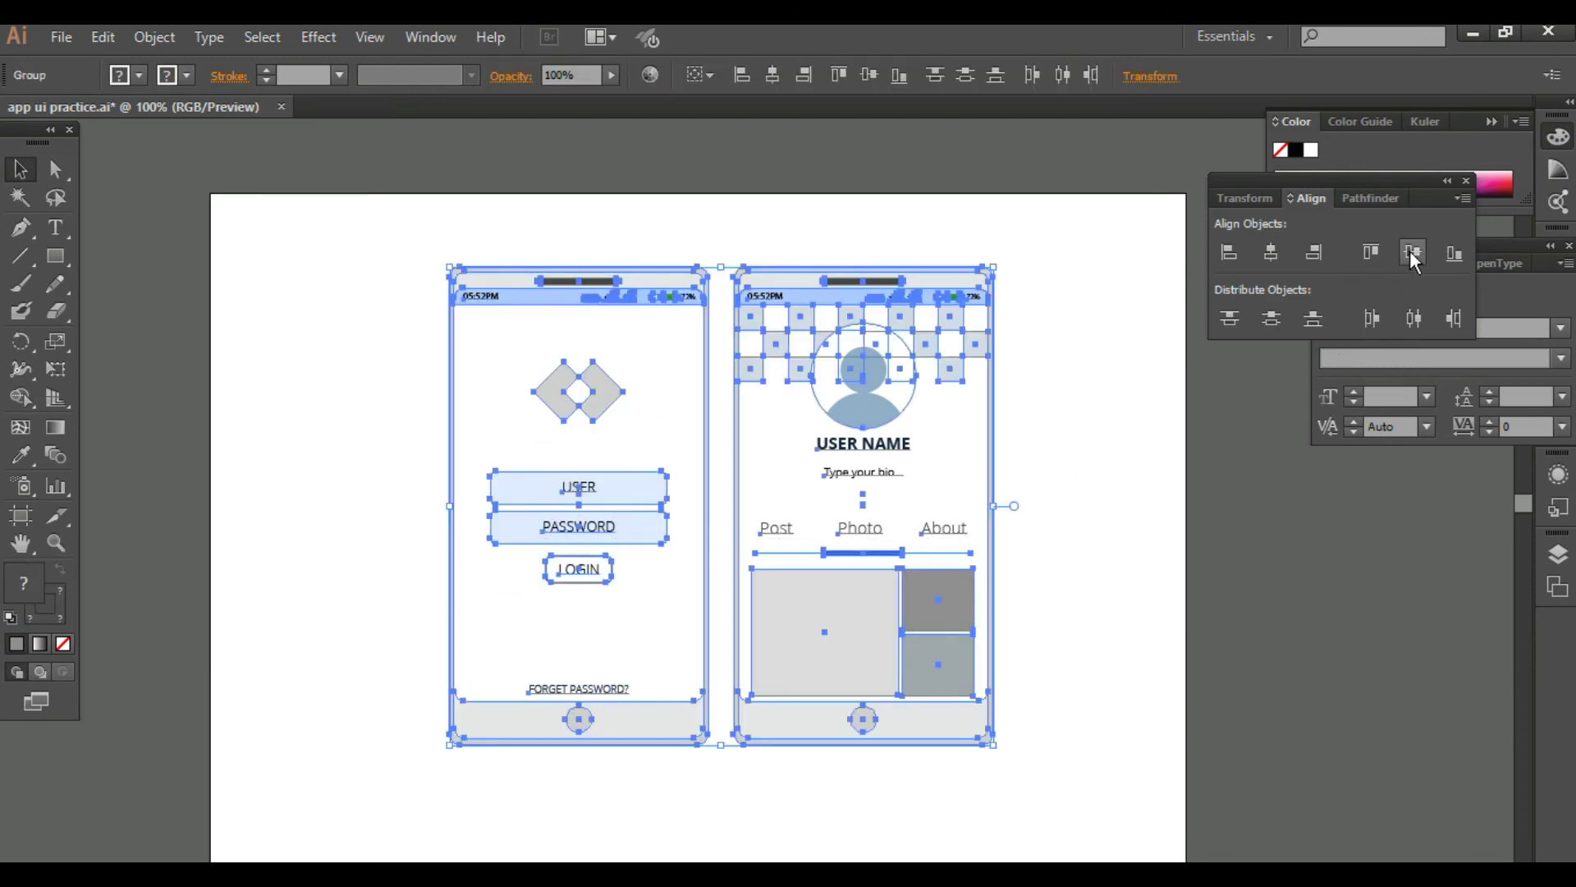
pyautogui.click(1168, 503)
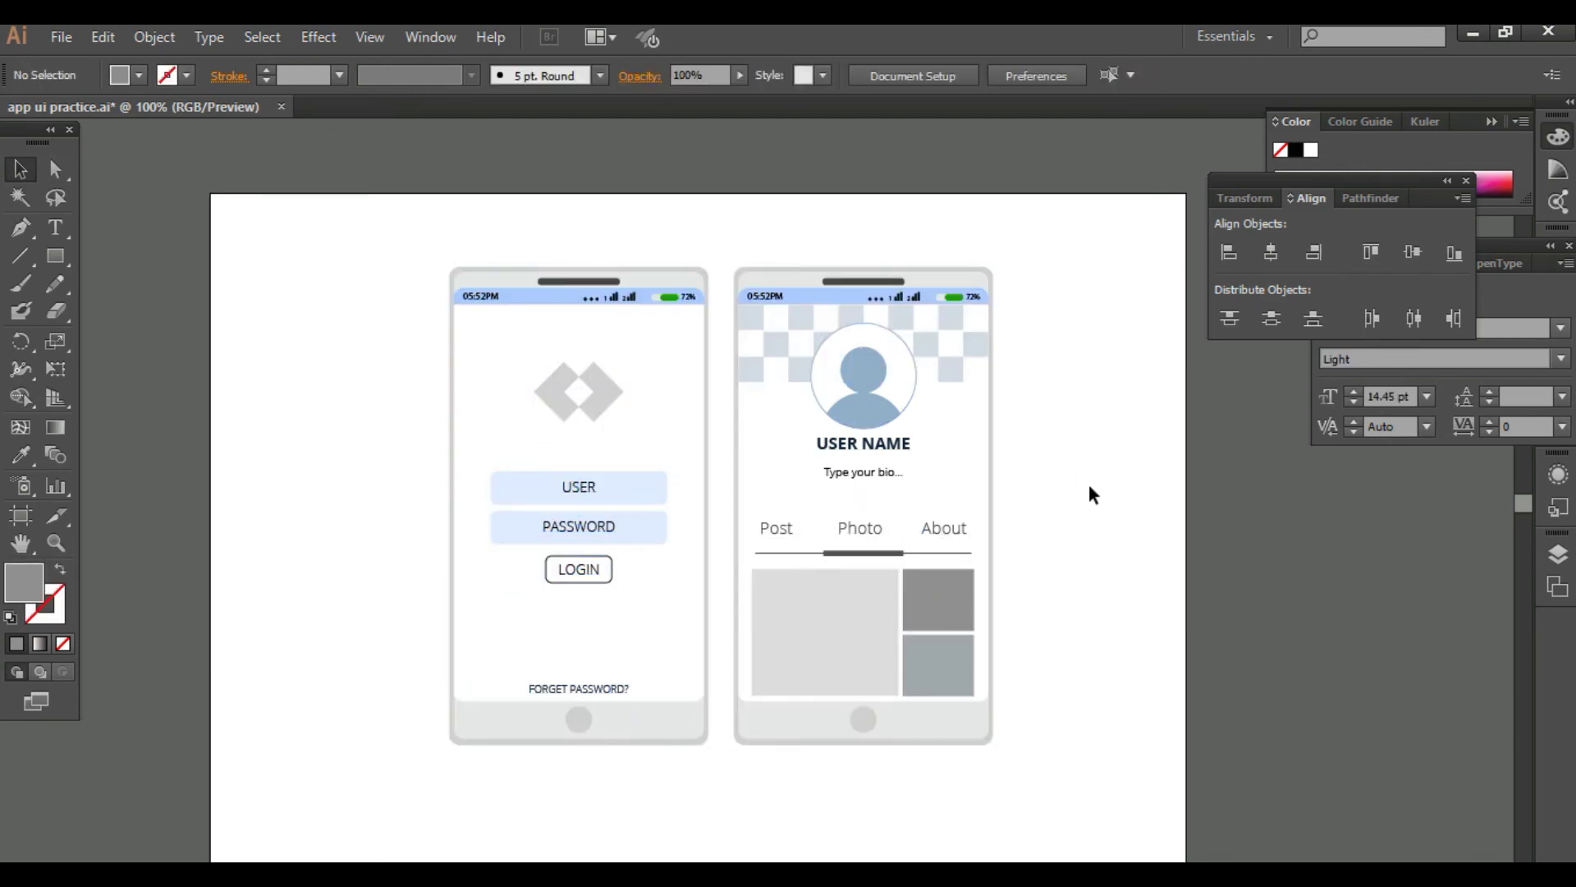
# Step: Hide the panels and examine the two phone screens up close and in full on the artboard
pyautogui.press('Tab')
pyautogui.hotkey('ctrl', '+')
pyautogui.hotkey('ctrl', '+')
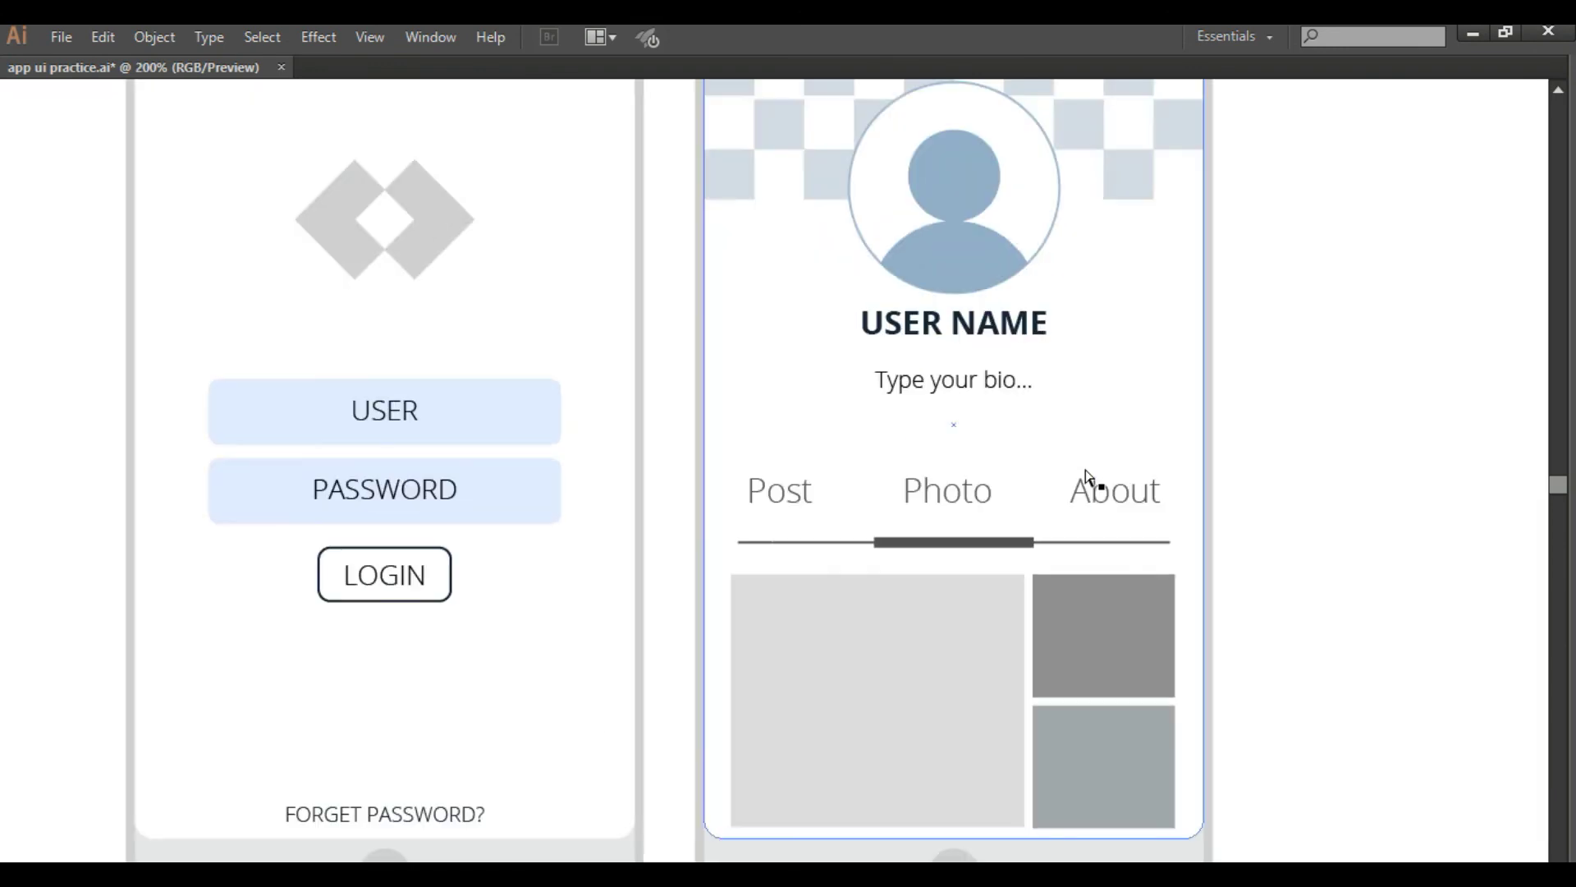
pyautogui.hotkey('ctrl', '-')
pyautogui.hotkey('ctrl', '-')
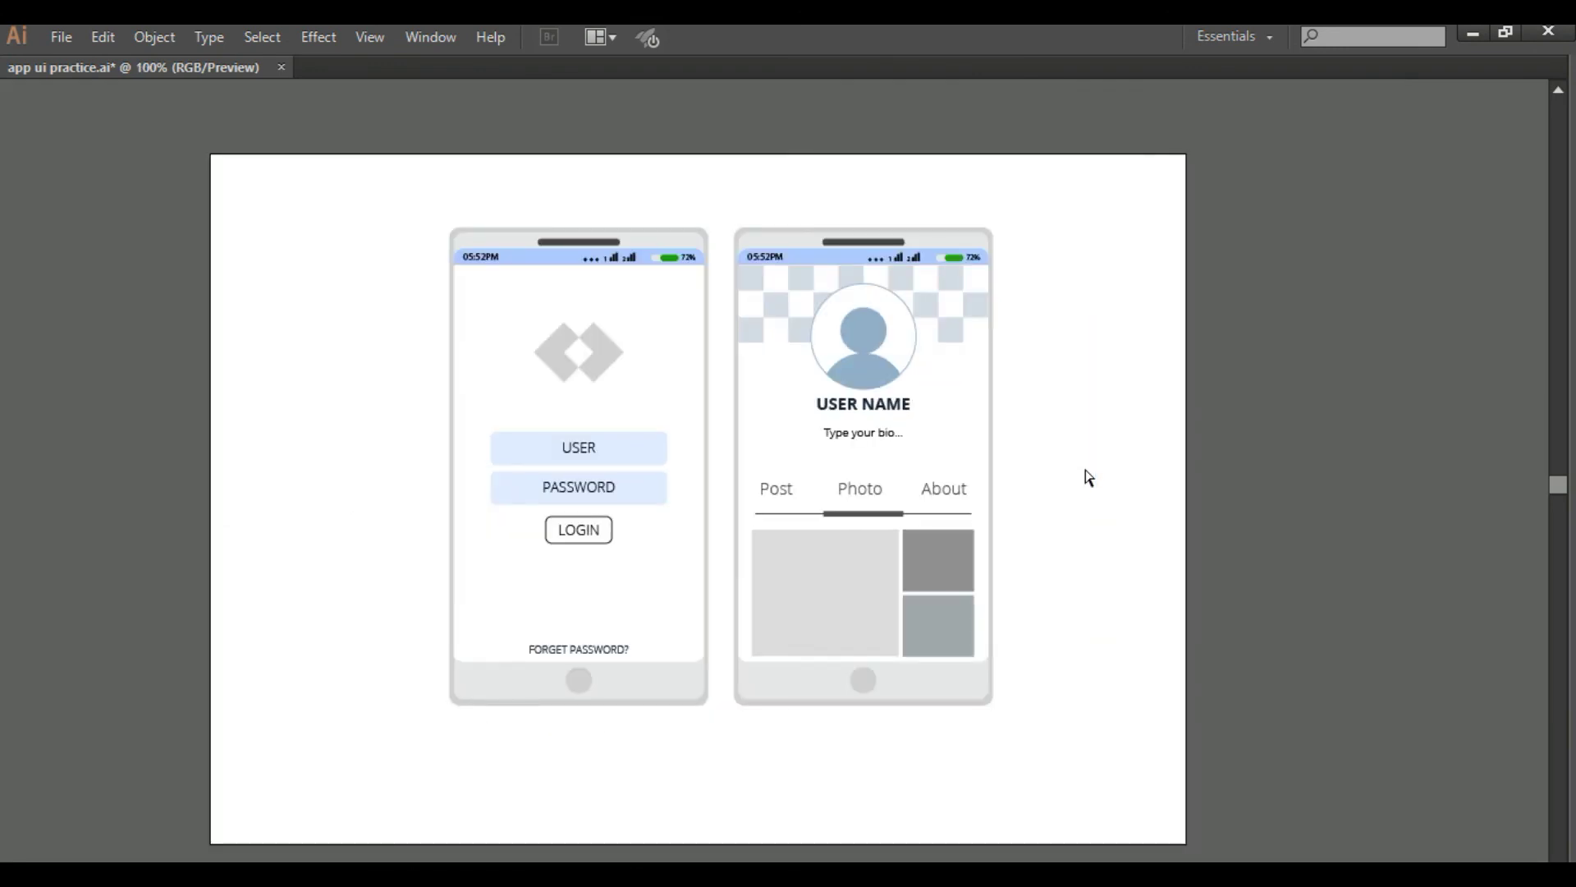